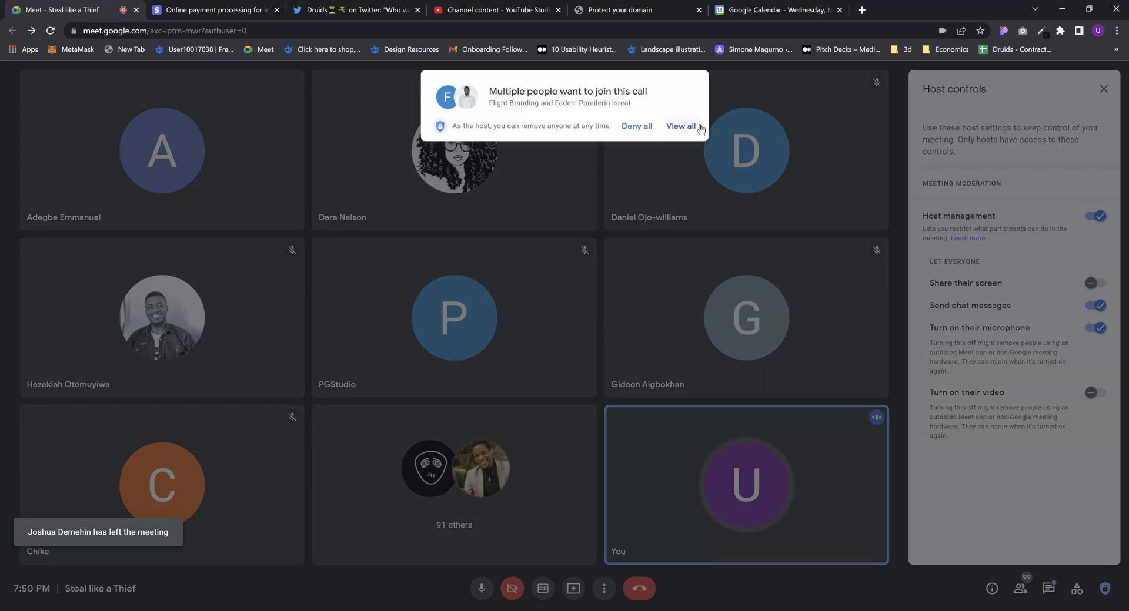
View all pending requests to join the call and close the host controls
click(694, 127)
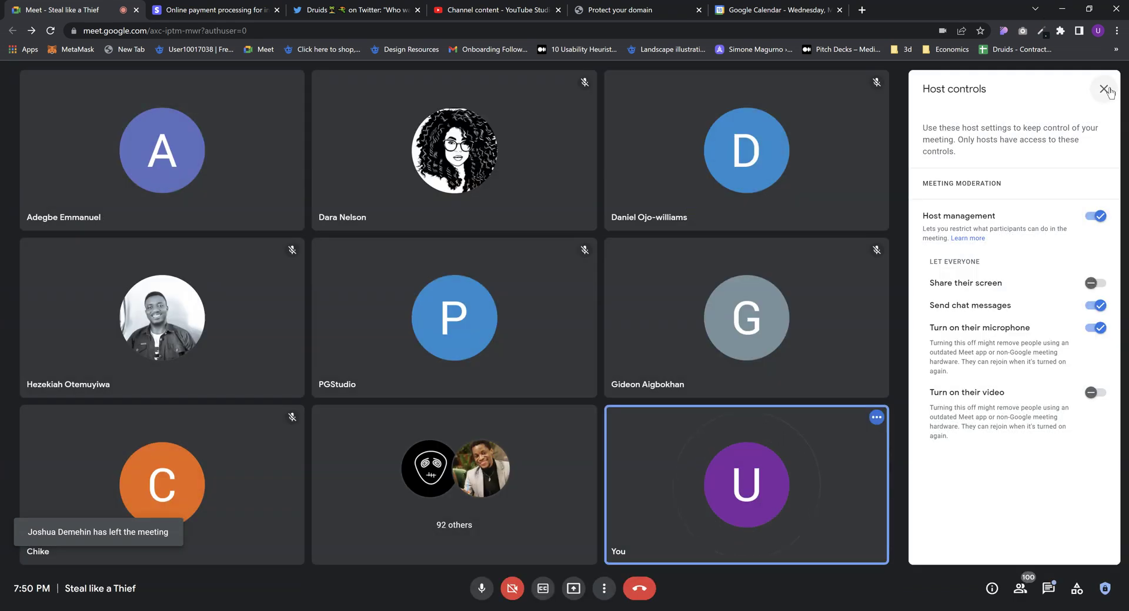
click(1103, 88)
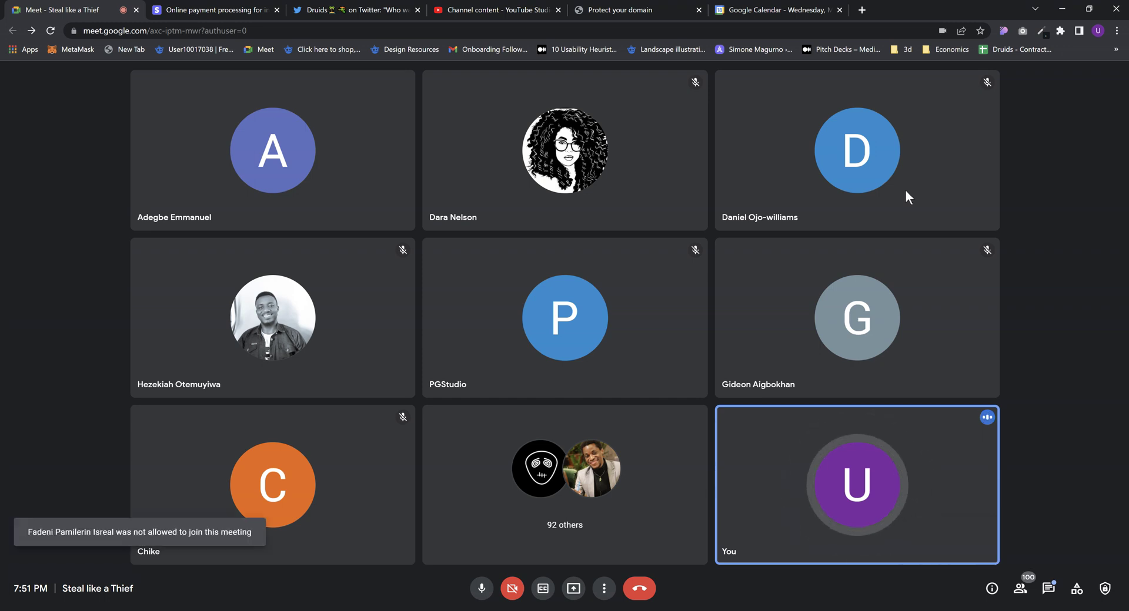
Present the browser window containing the "Steal like a Thief" meeting to the call
click(573, 588)
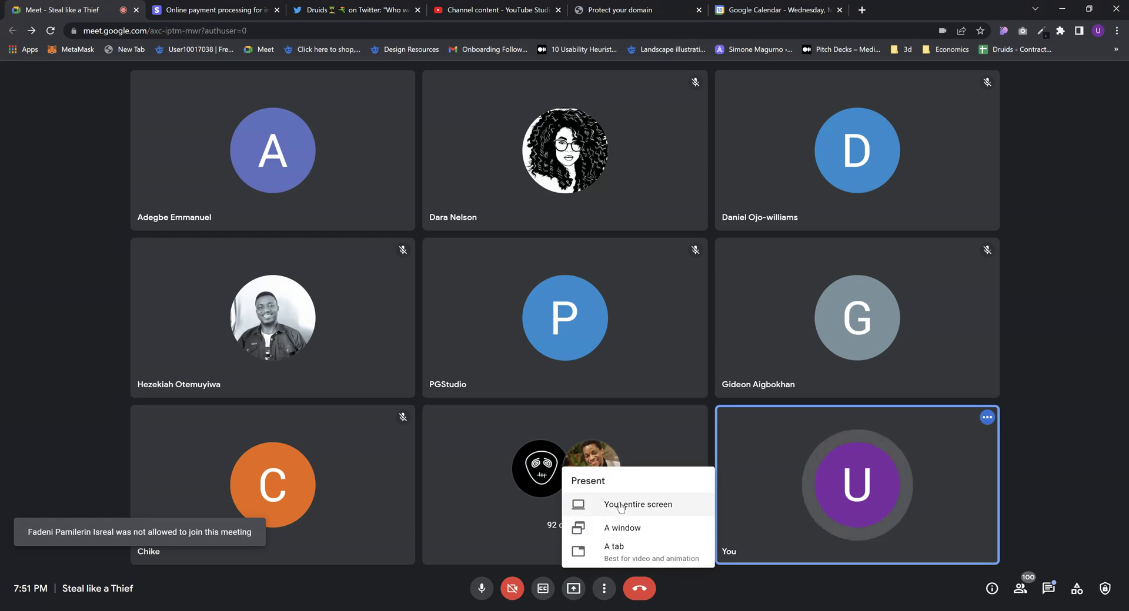
click(623, 529)
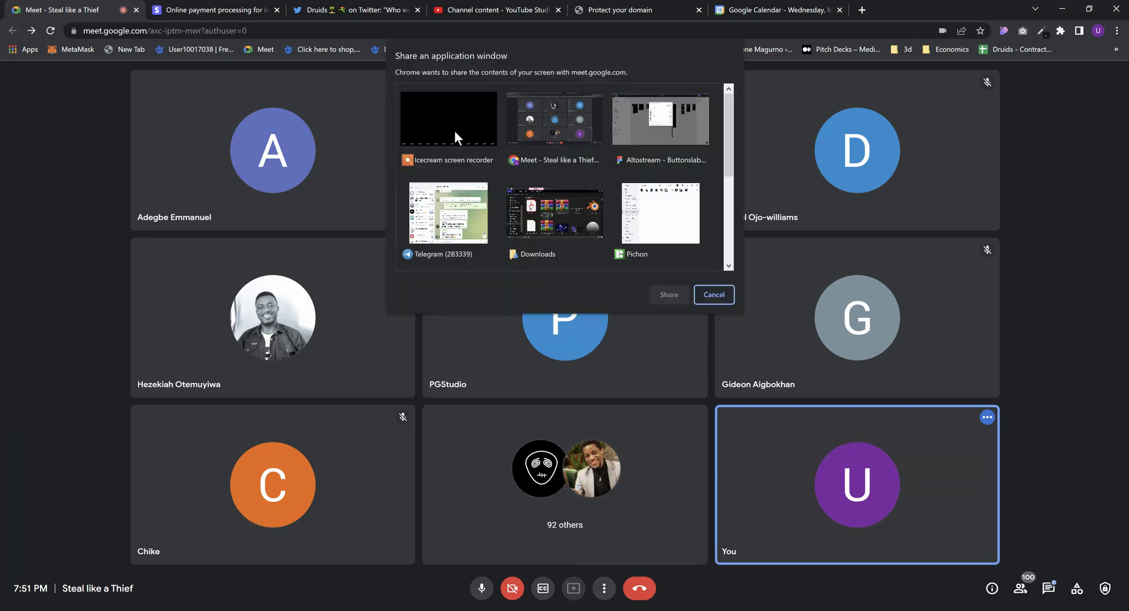
click(556, 129)
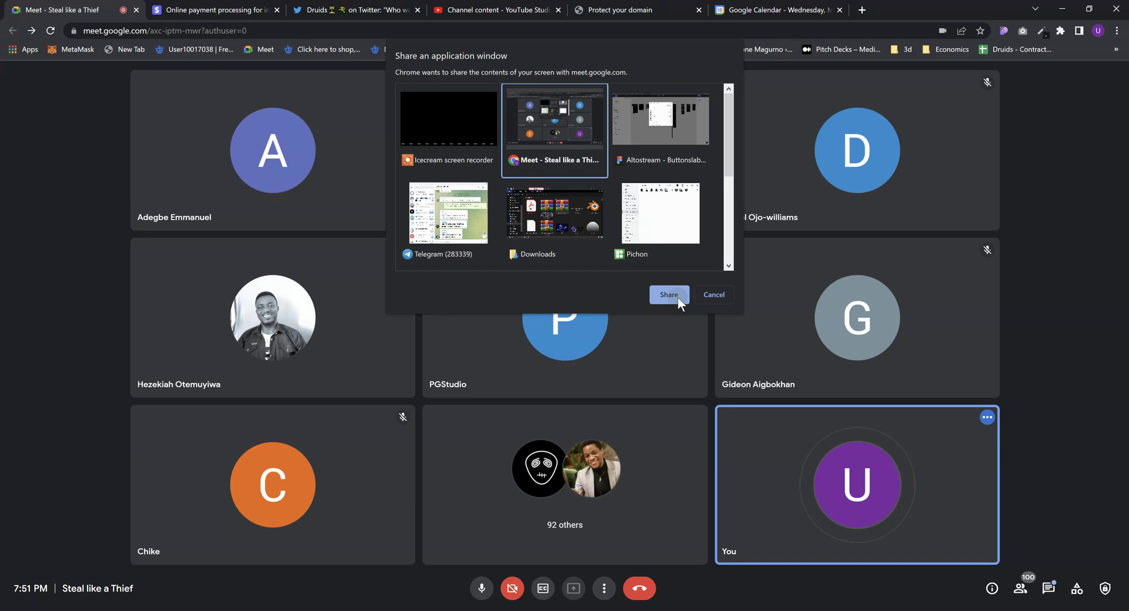
click(677, 297)
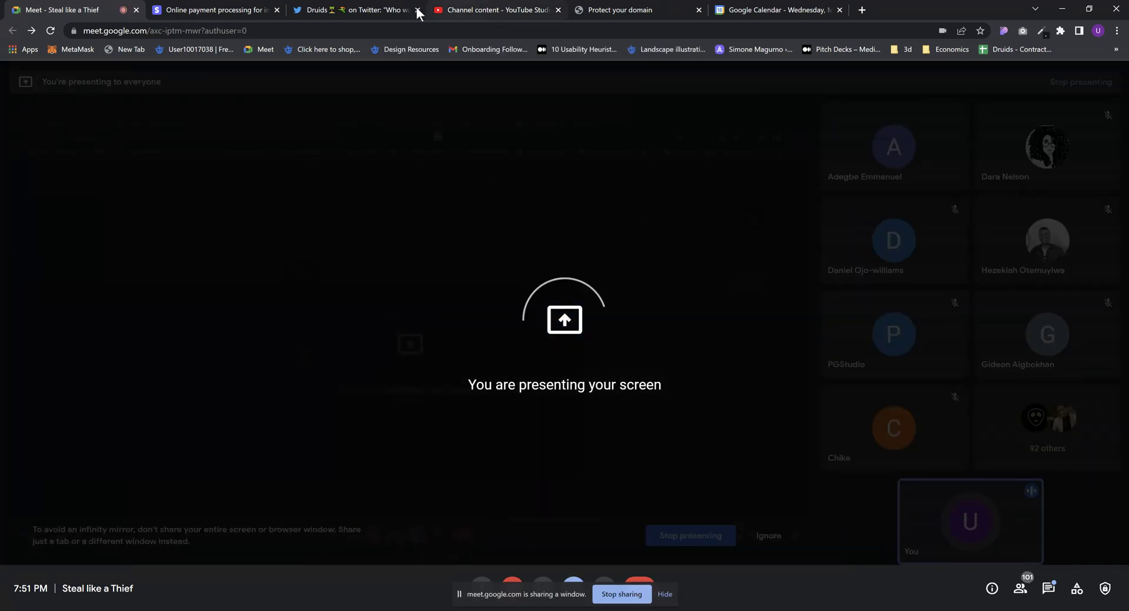
Close all browser tabs after the Stripe "Online payment processing" one
right_click(240, 11)
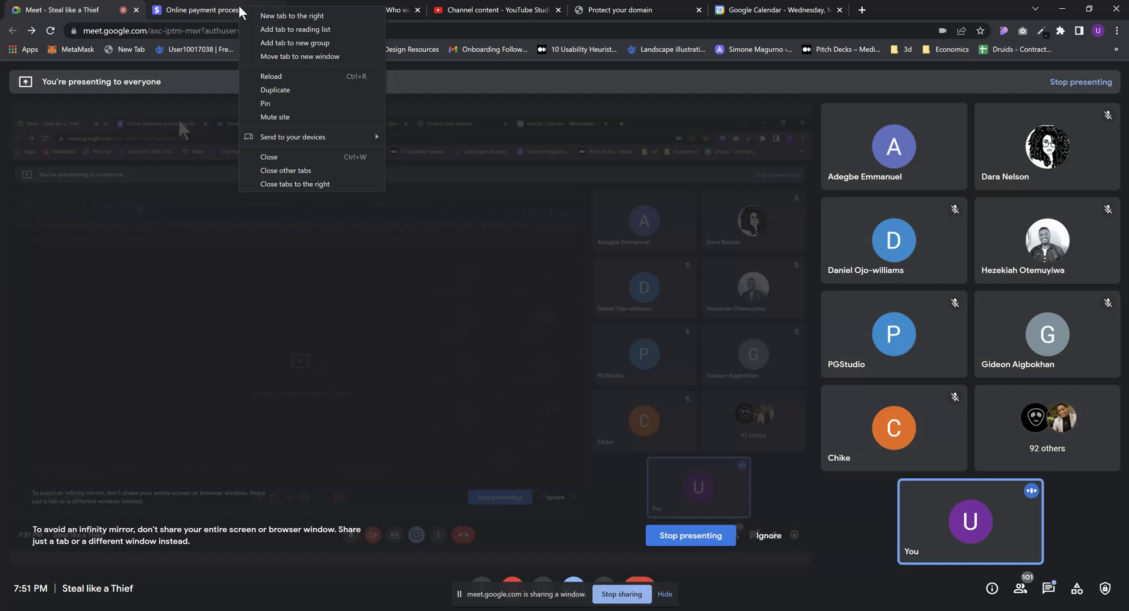
click(300, 189)
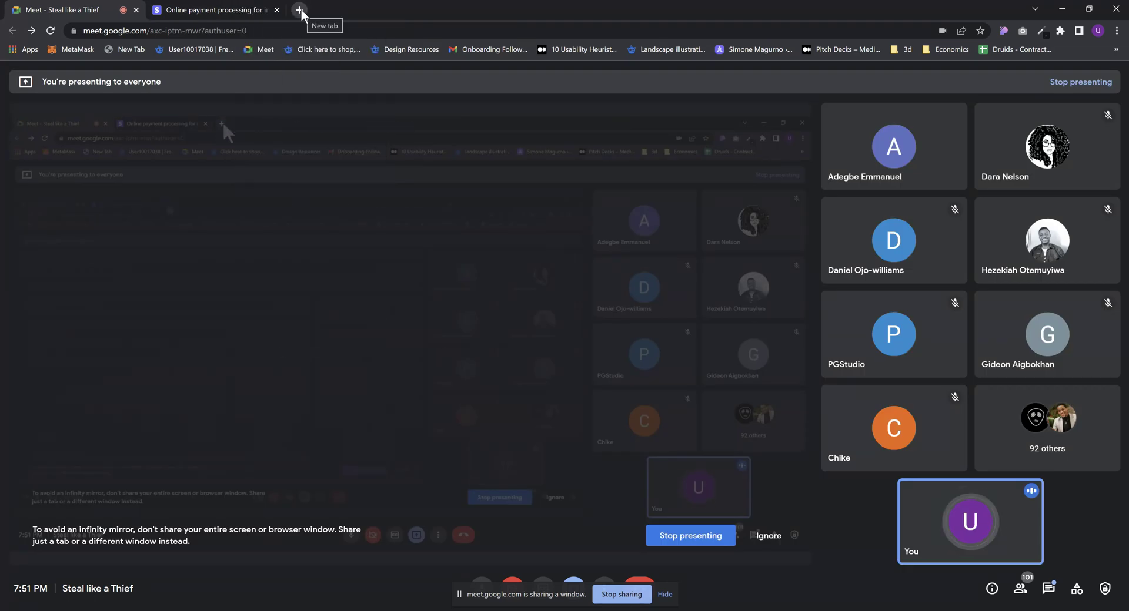
Search Google for "CSS Peeper" in a new tab
click(299, 10)
key(Caps_Lock)
text(CSS)
key(Caps_Lock)
key(Caps_Lock)
text(PE)
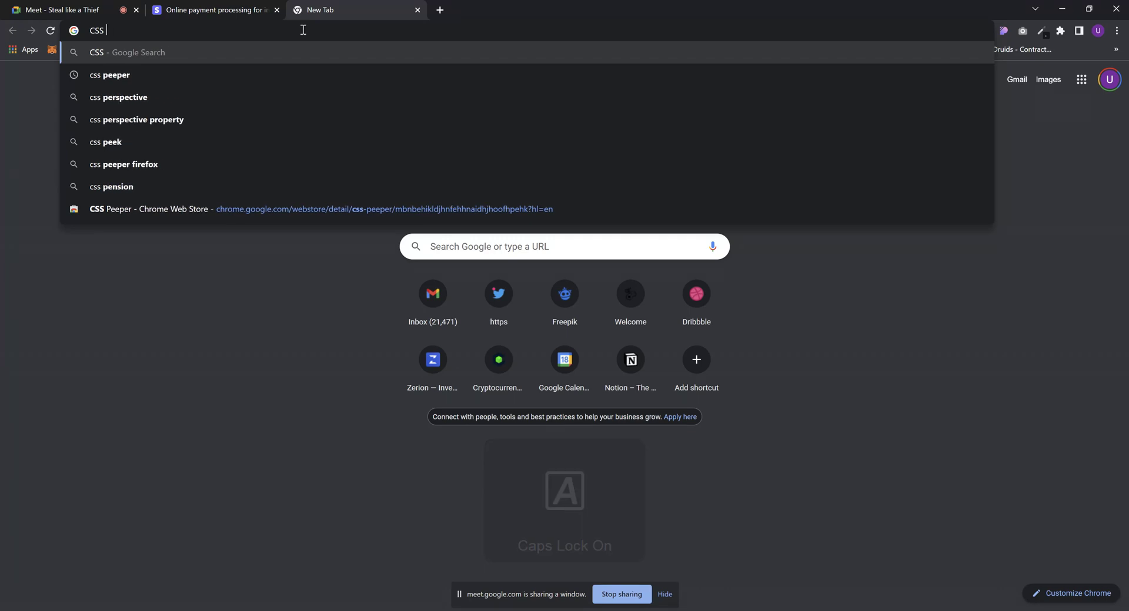
key(BackSpace)
key(Caps_Lock)
text(e)
key(BackSpace)
text(eper)
key(Return)
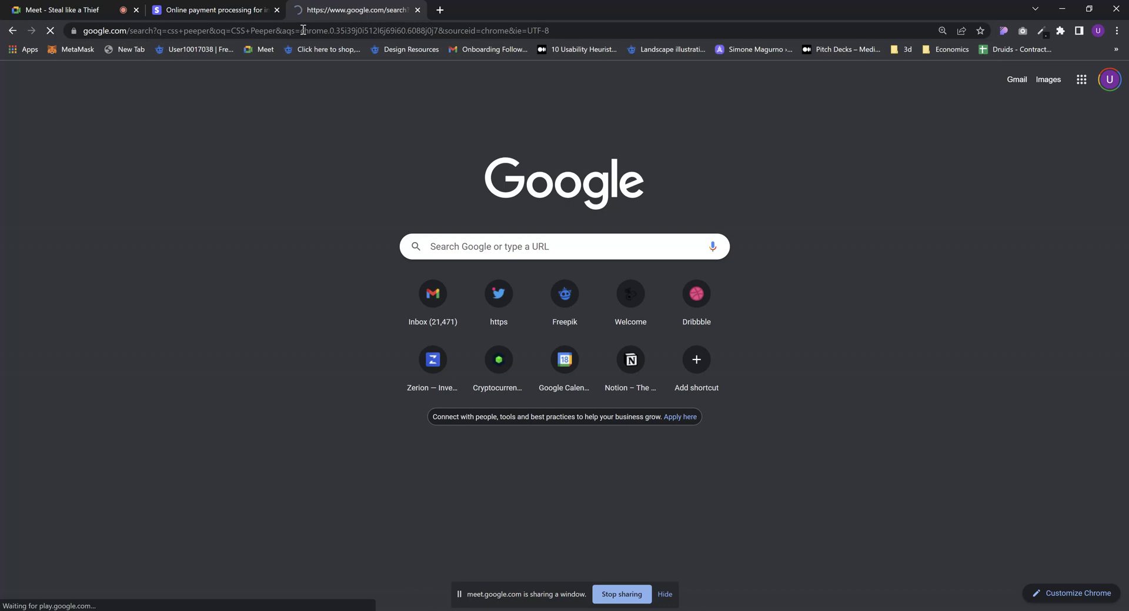
Search Google for "go fullpage" in another new tab
click(440, 10)
text(go fu)
key(BackSpace)
key(BackSpace)
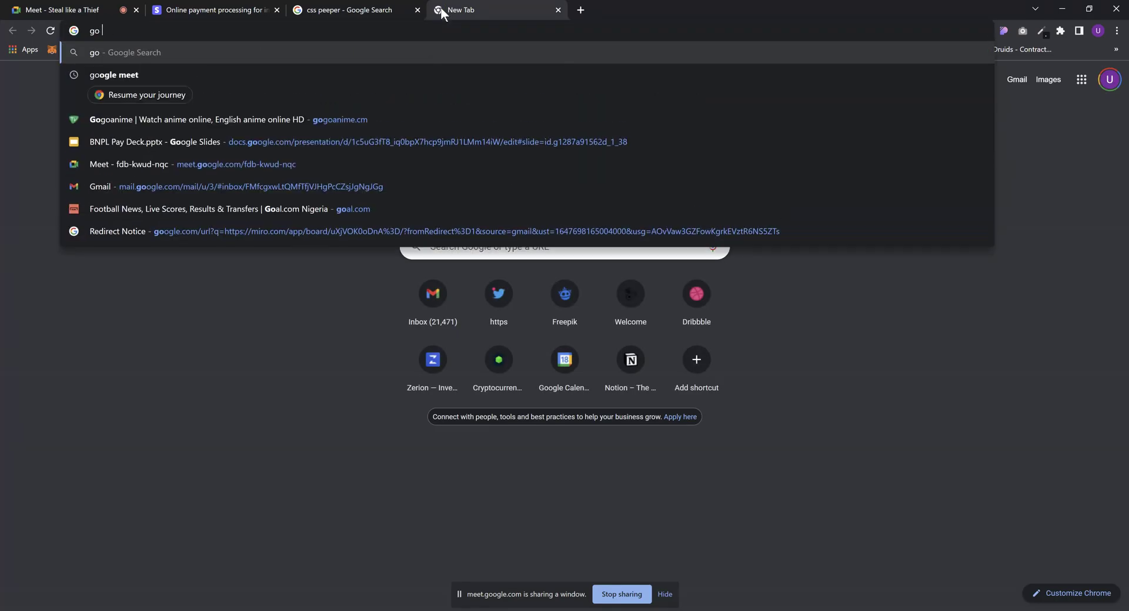
text(fullpage)
key(Return)
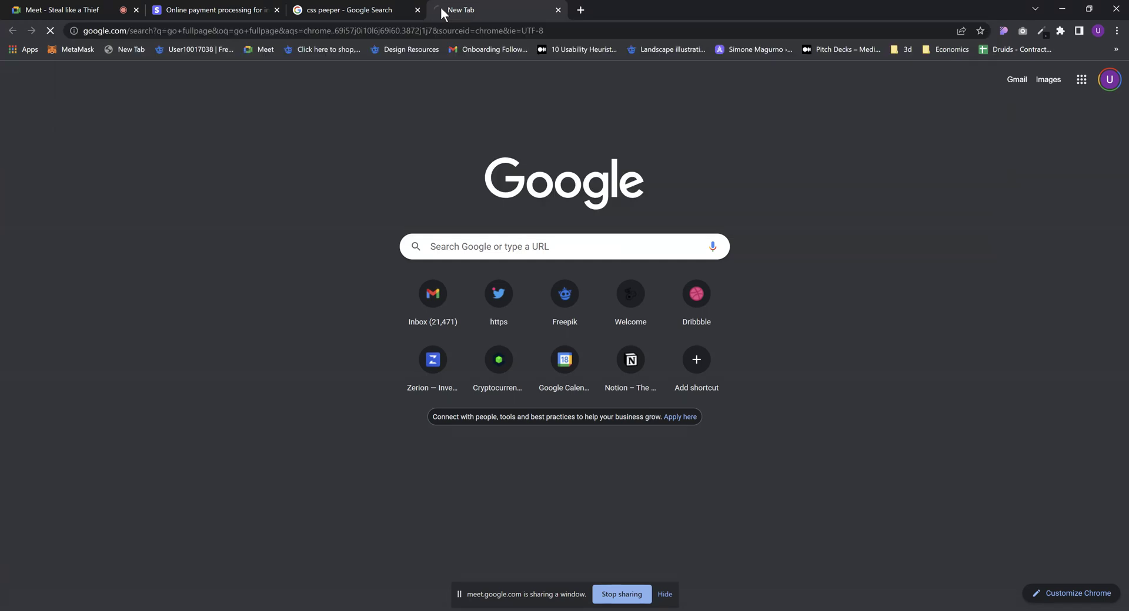
Search Google for "color zilla" in another new tab
click(581, 16)
text(color zilla)
key(Return)
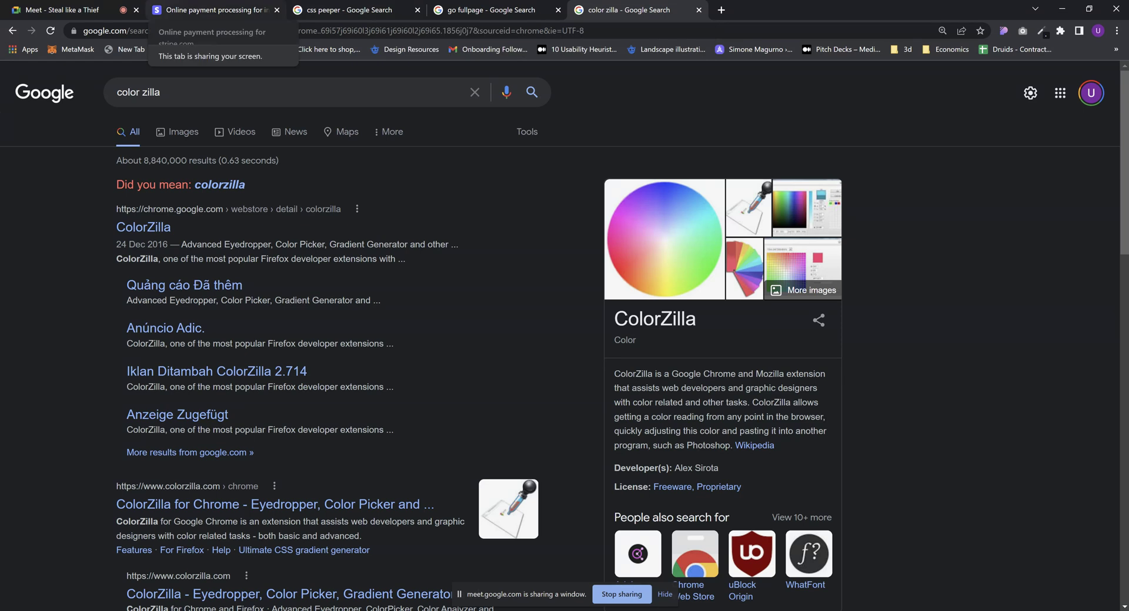
Check the meeting and the CSS Peeper search results, and examine the Stripe homepage down to its payments products section
click(56, 9)
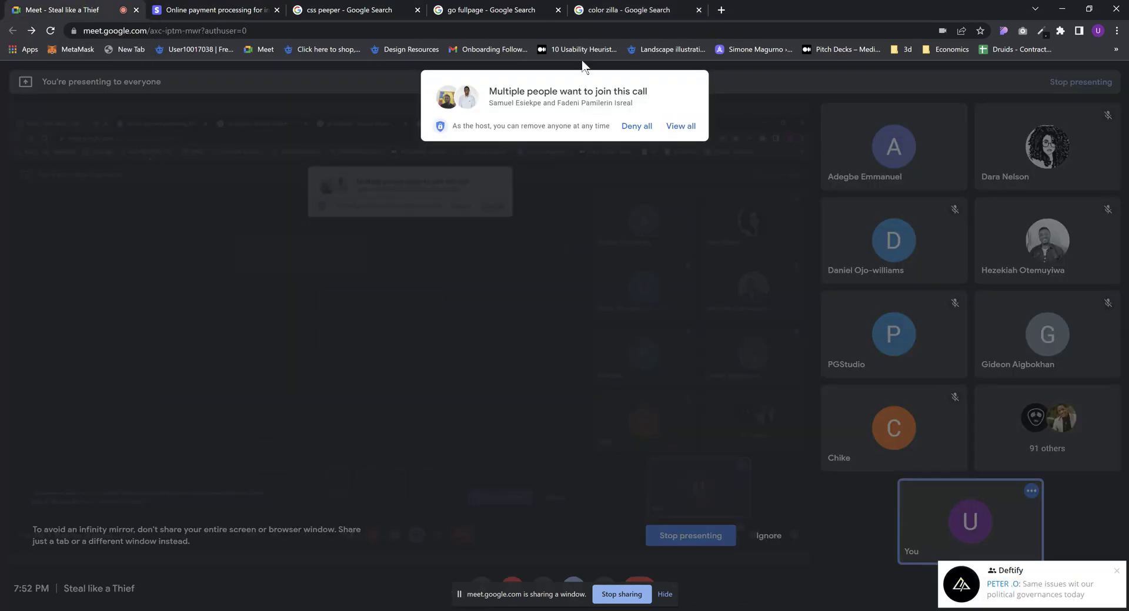
click(217, 10)
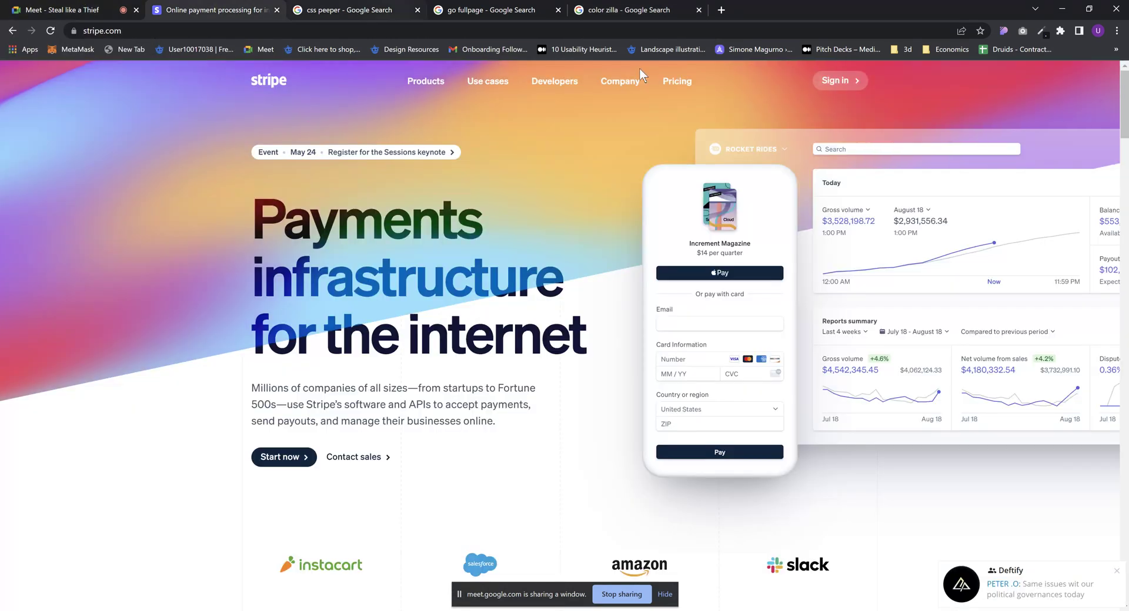
click(331, 9)
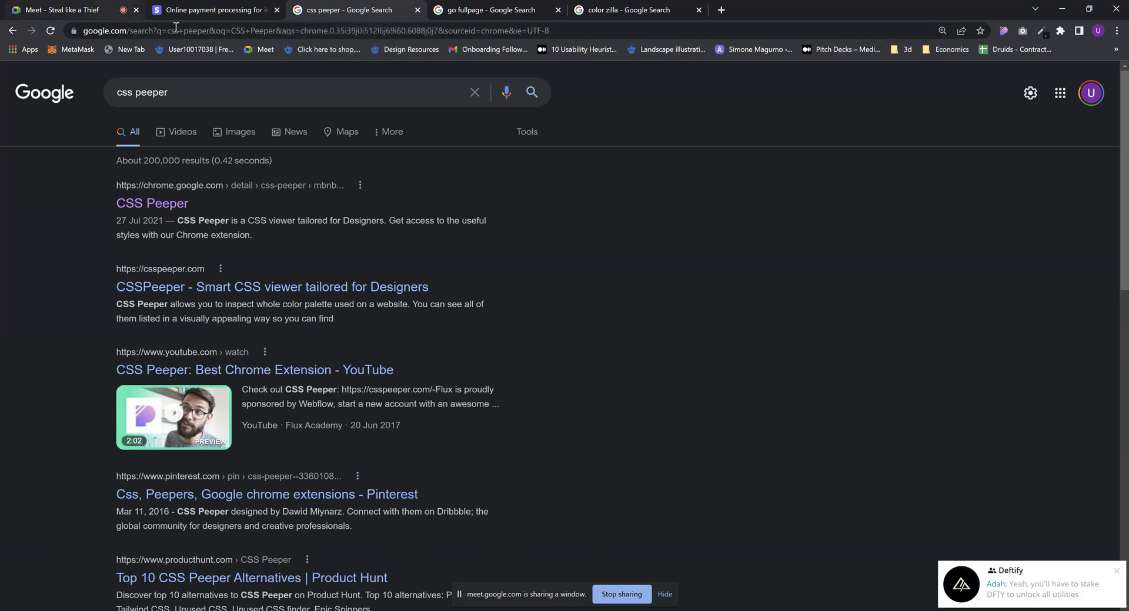
click(177, 8)
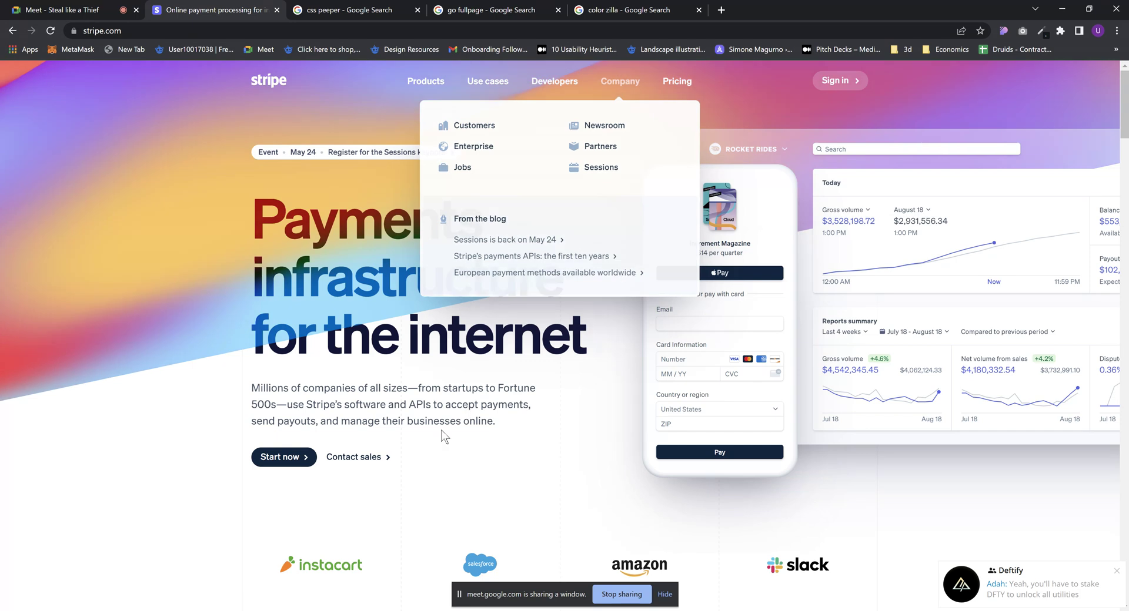
scroll(430, 378, down, 2)
scroll(456, 321, down, 5)
scroll(456, 320, up, 4)
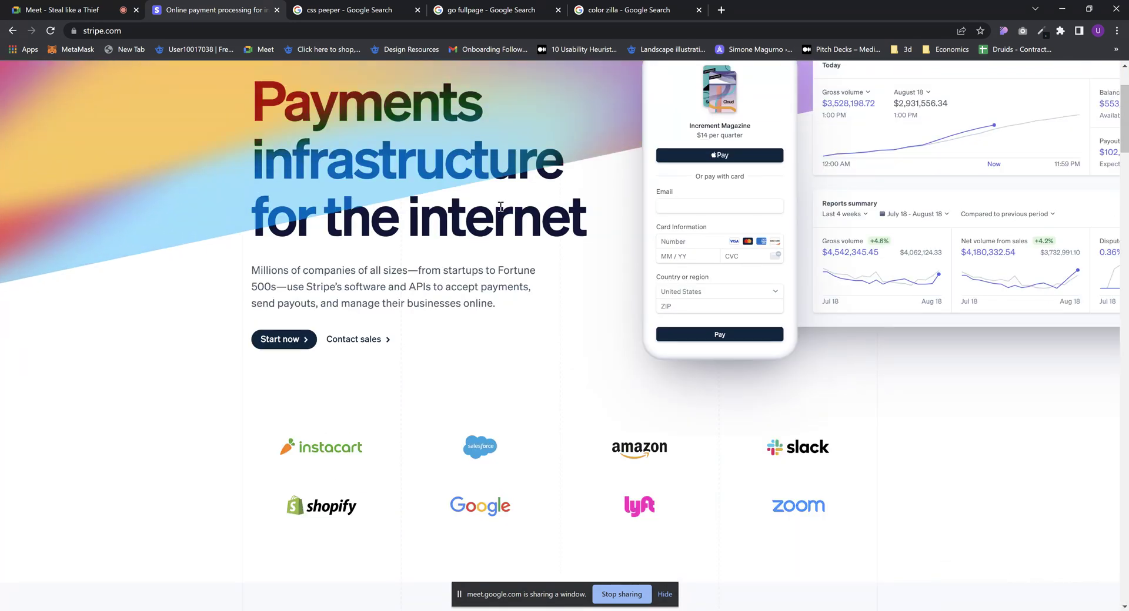
scroll(494, 335, down, 8)
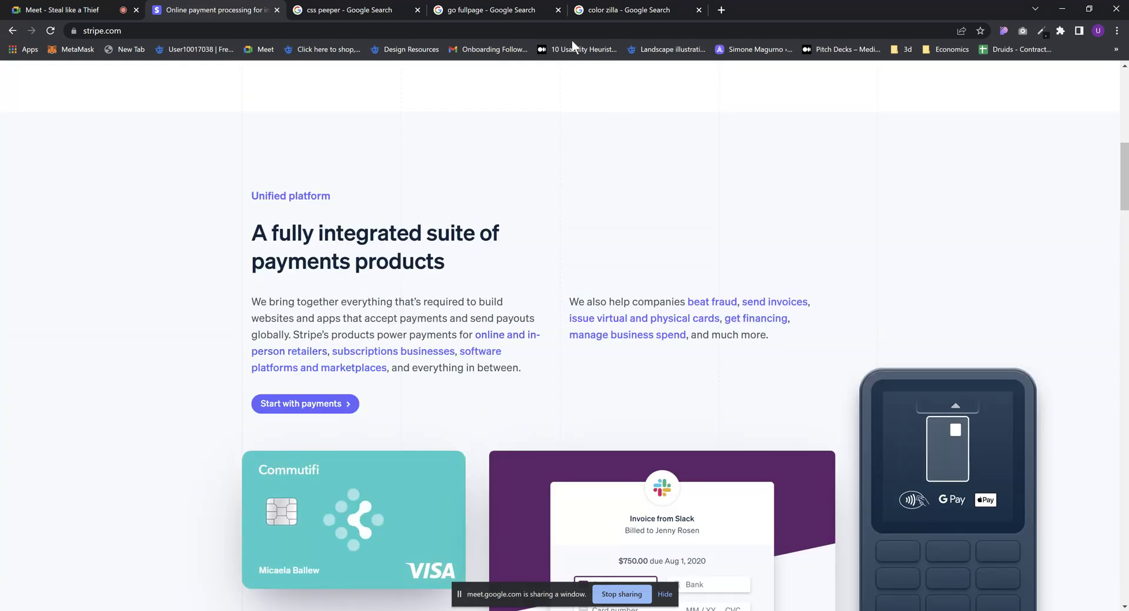
Open ColorZilla's Chrome Web Store page from the search results and launch the installed extension
click(604, 11)
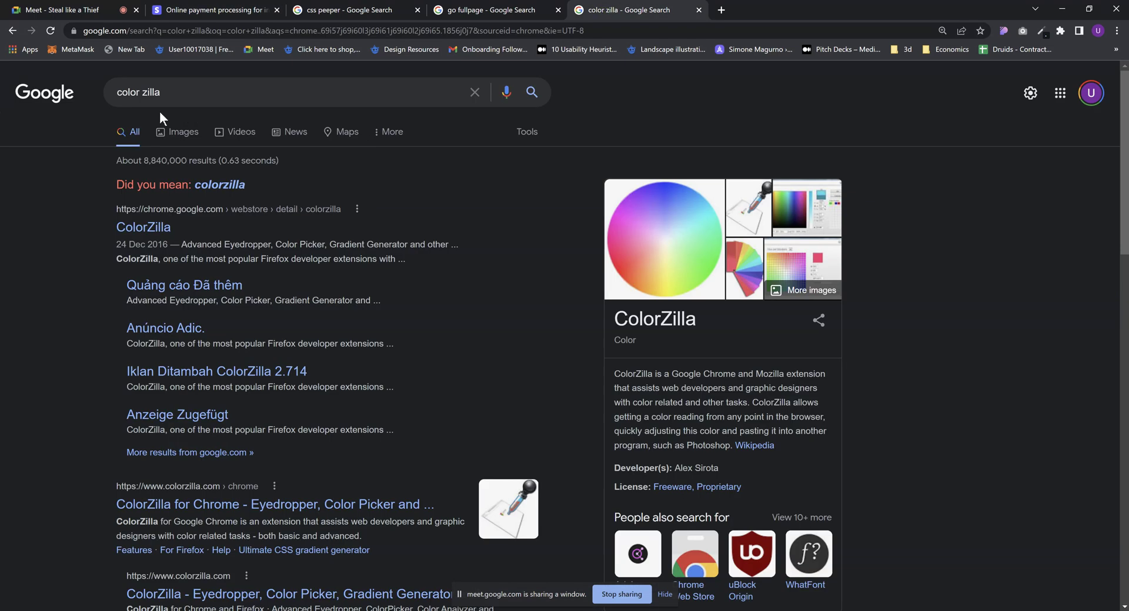
click(154, 229)
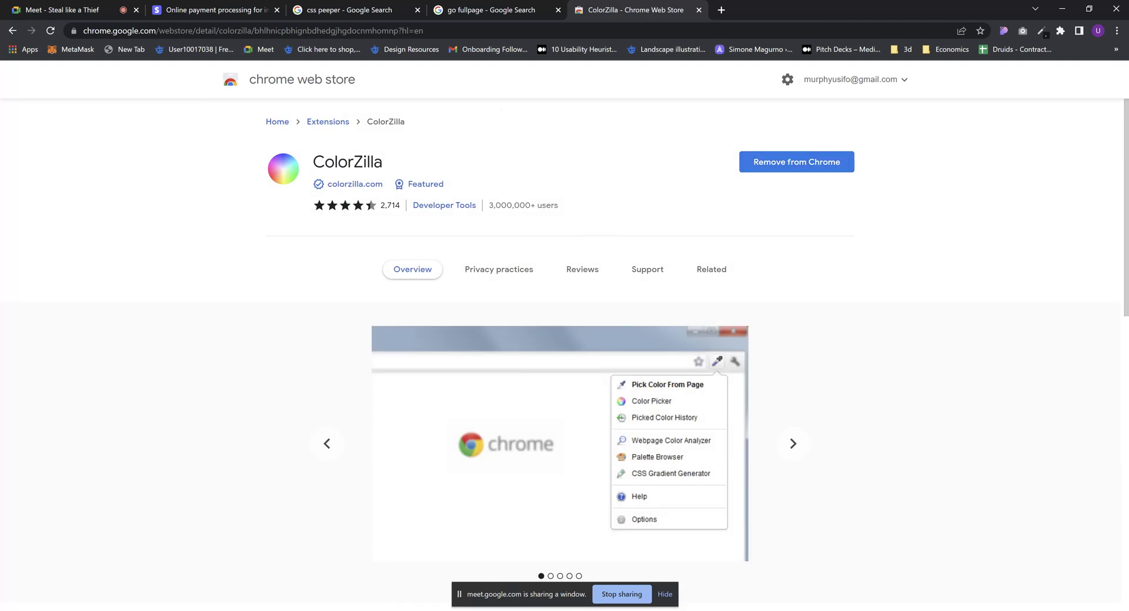
click(1060, 27)
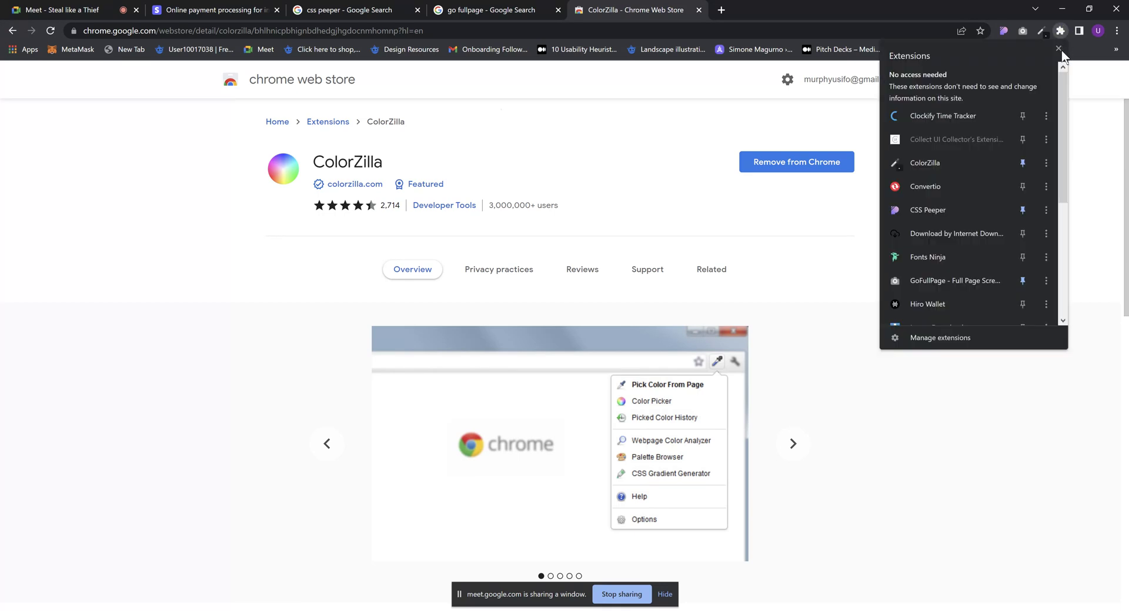
click(919, 167)
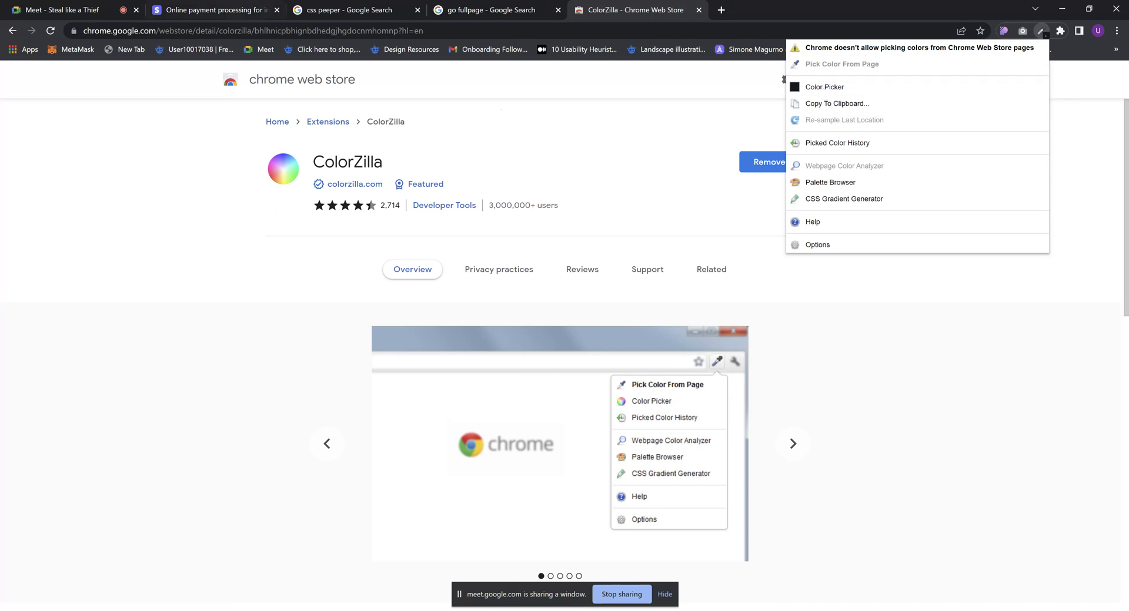
Activate ColorZilla's page color picker on the Stripe homepage and sample the color of the "Unified platform" label
click(211, 9)
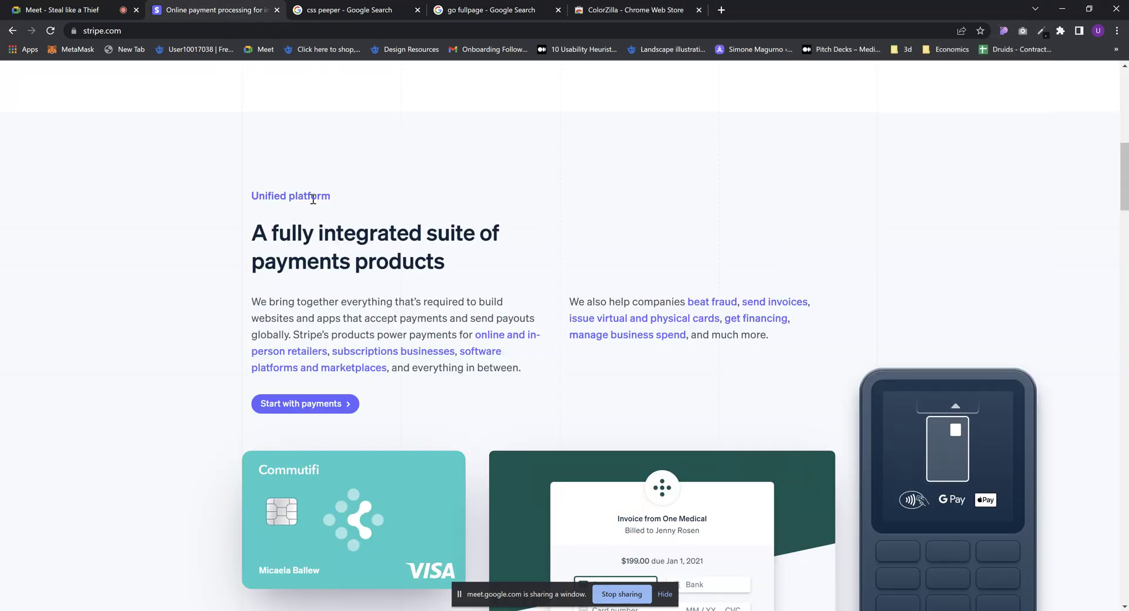
click(1038, 31)
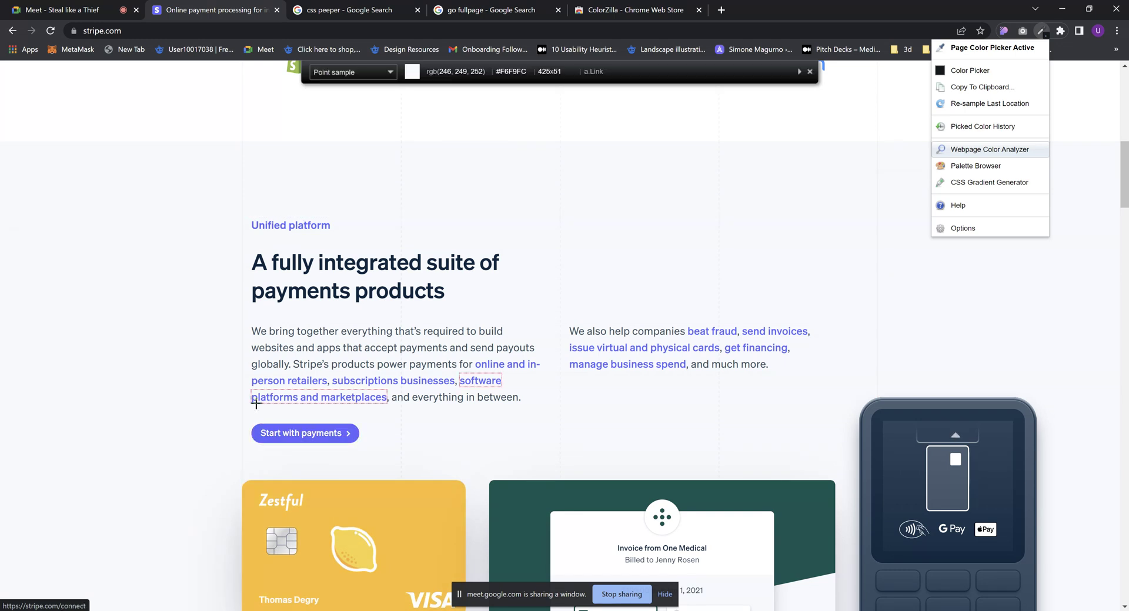
scroll(505, 361, down, 10)
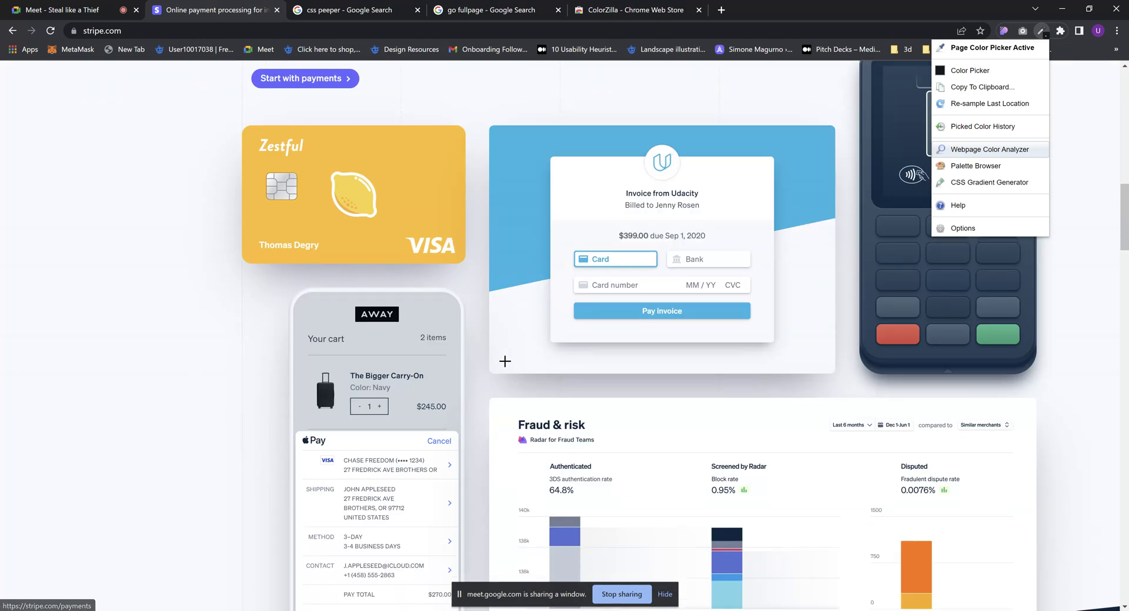
scroll(504, 361, down, 5)
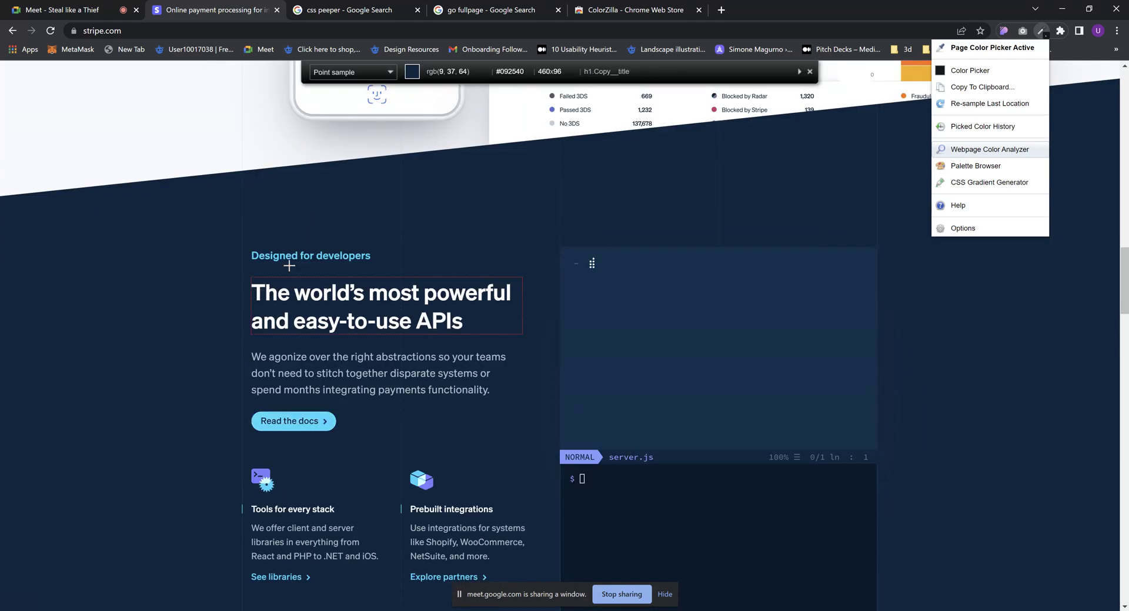
scroll(288, 200, up, 15)
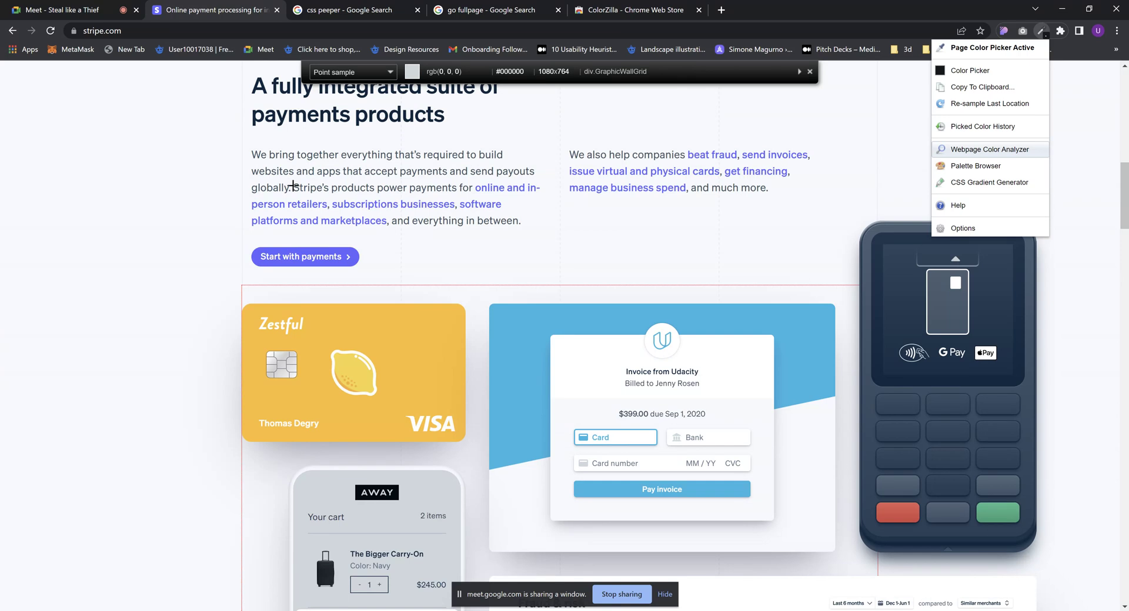
scroll(304, 218, up, 2)
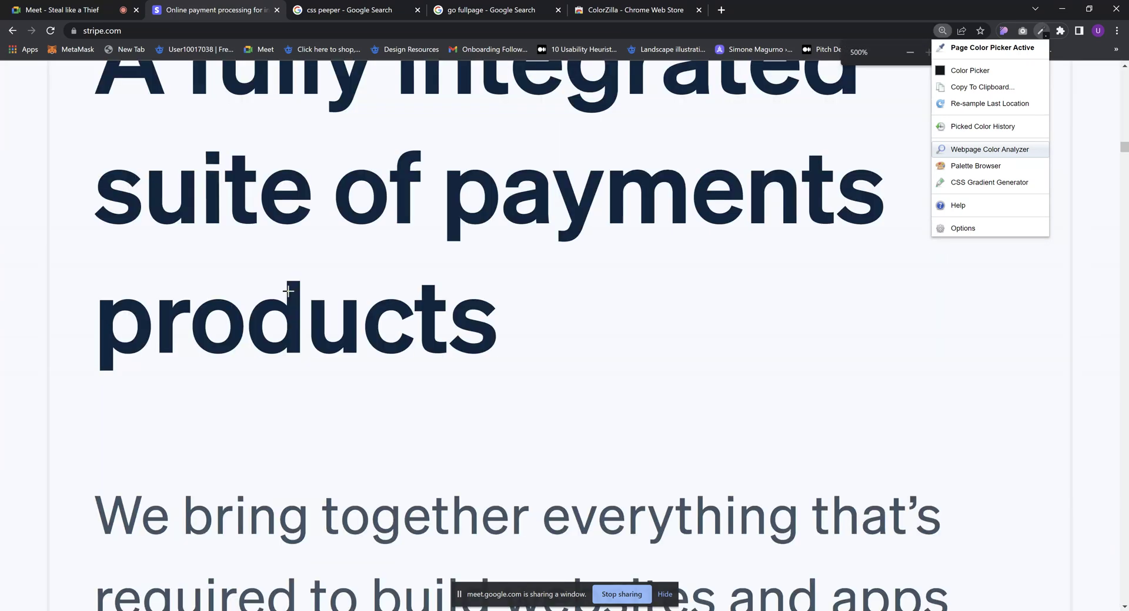
scroll(311, 315, down, 3)
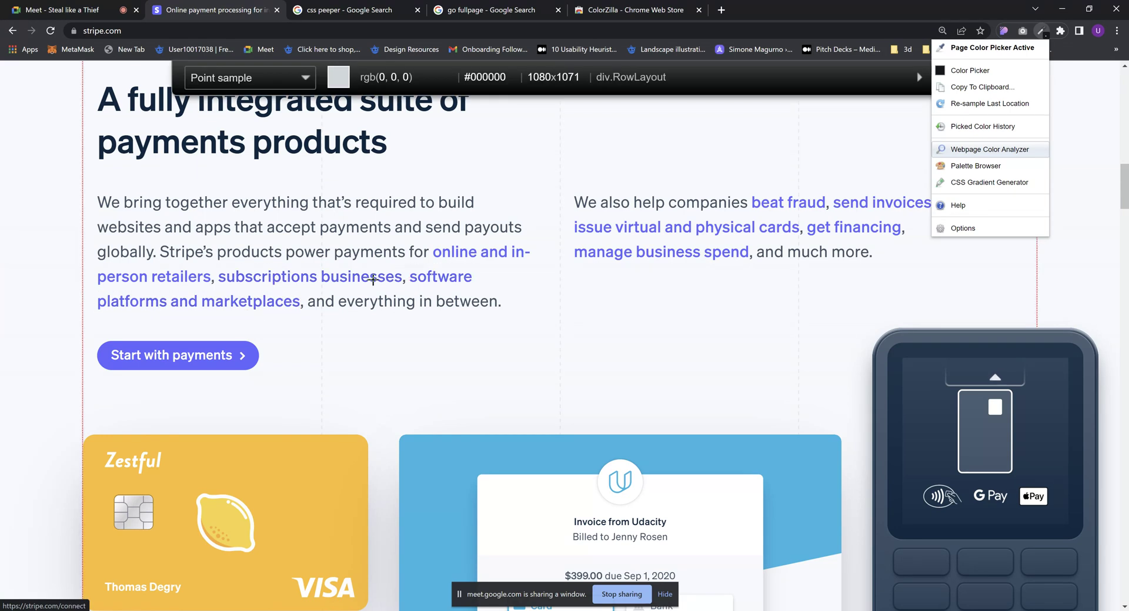
scroll(312, 239, up, 3)
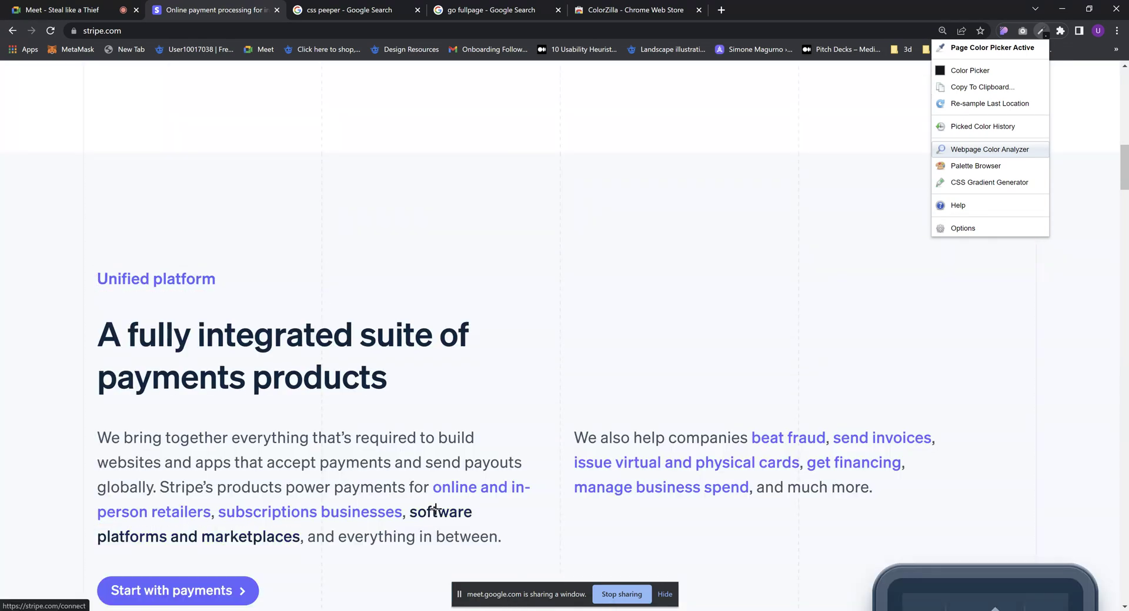
scroll(163, 288, up, 7)
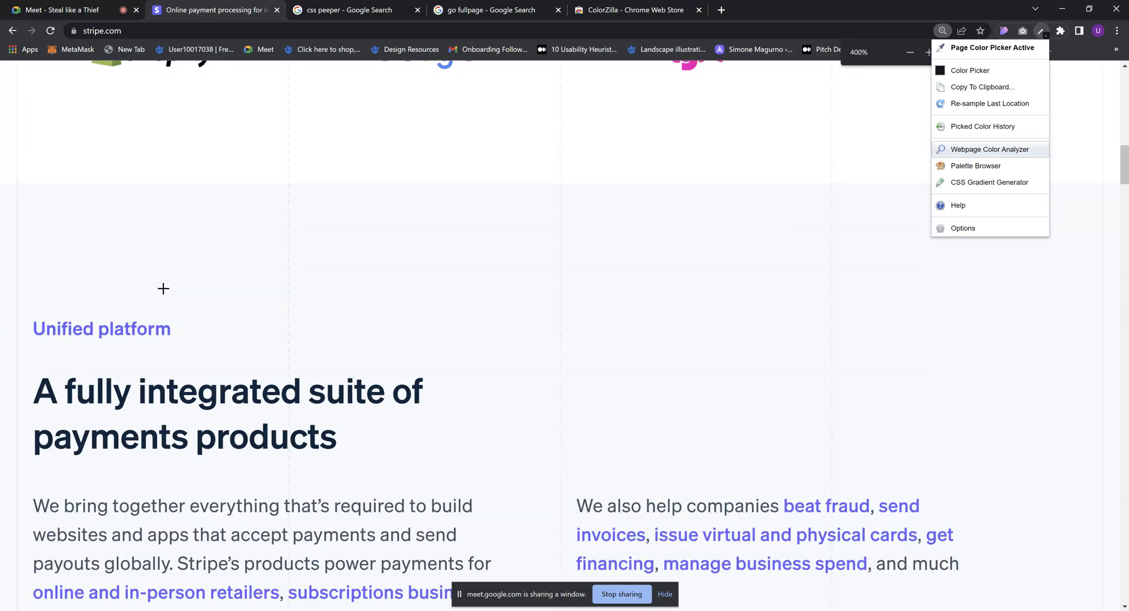
scroll(157, 355, down, 2)
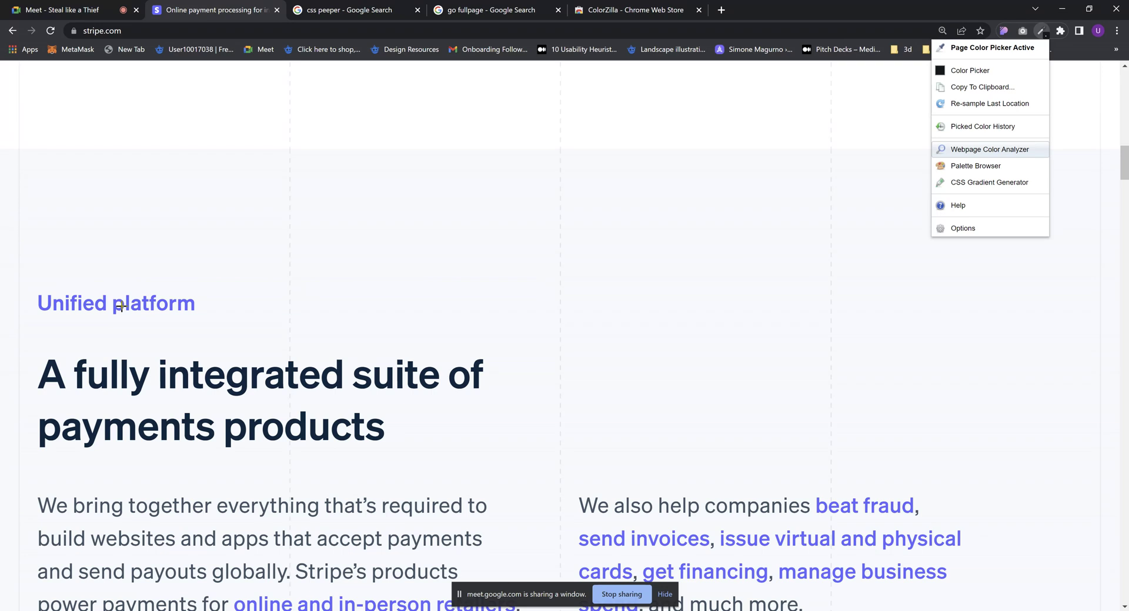
click(120, 306)
click(122, 307)
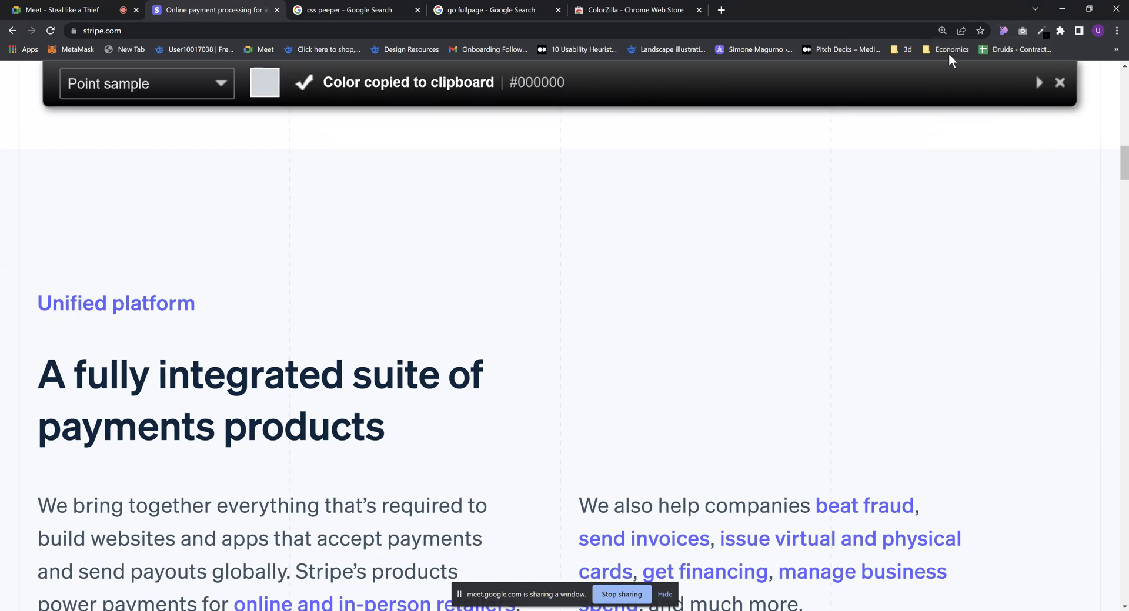
Reactivate ColorZilla's page color picker on the Stripe homepage and sample a color beside the "Unified platform" label
click(1039, 31)
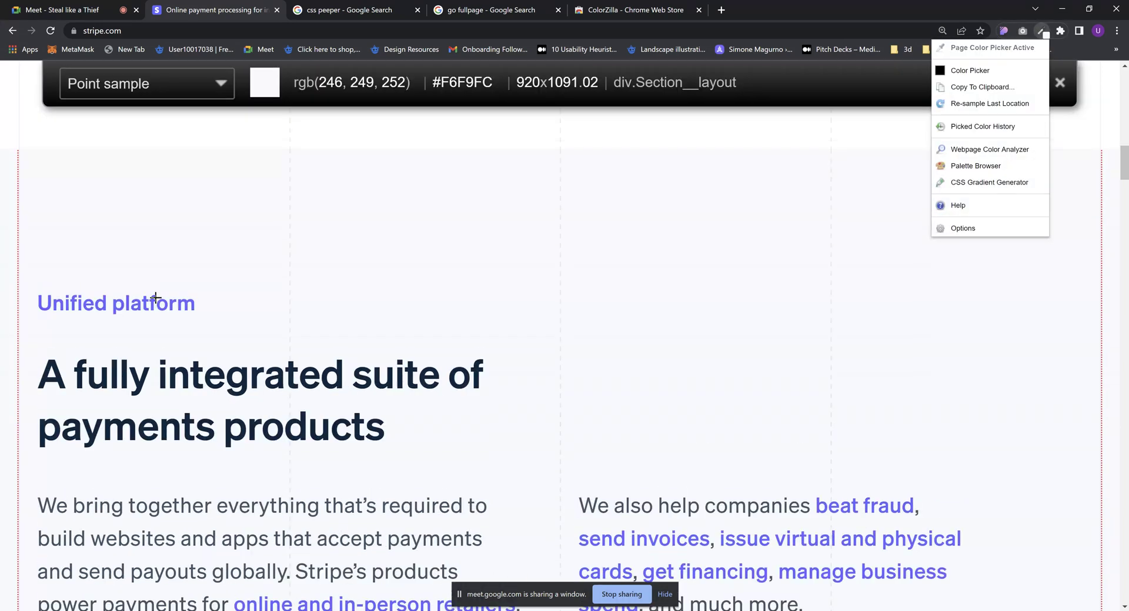
click(153, 302)
click(173, 299)
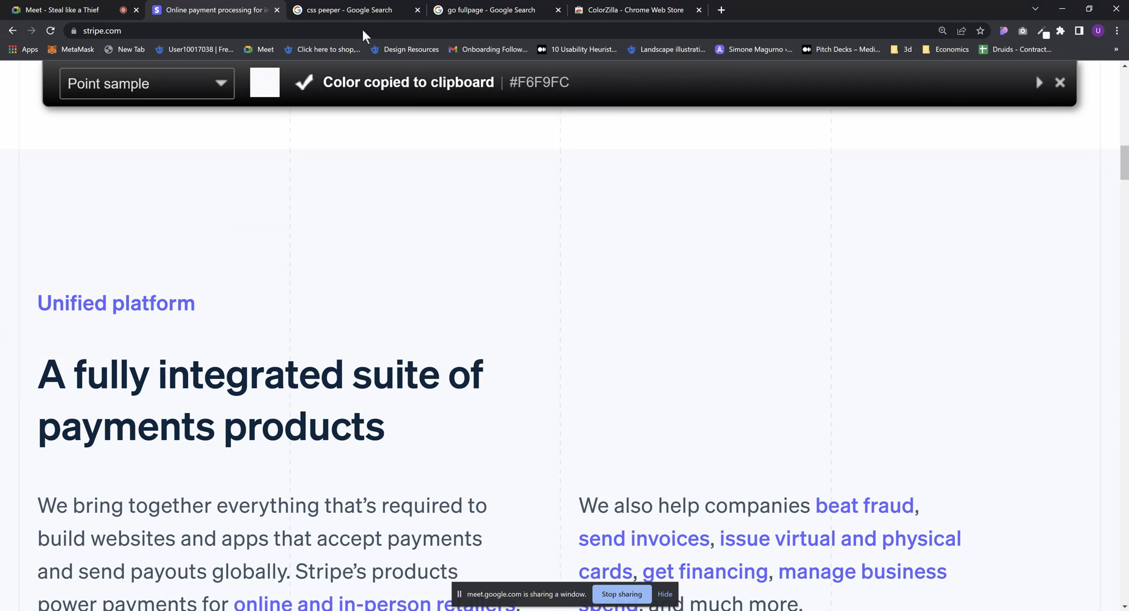
Admit the waiting participant to the Meet call, then return to the Stripe homepage past the extension pages
click(50, 10)
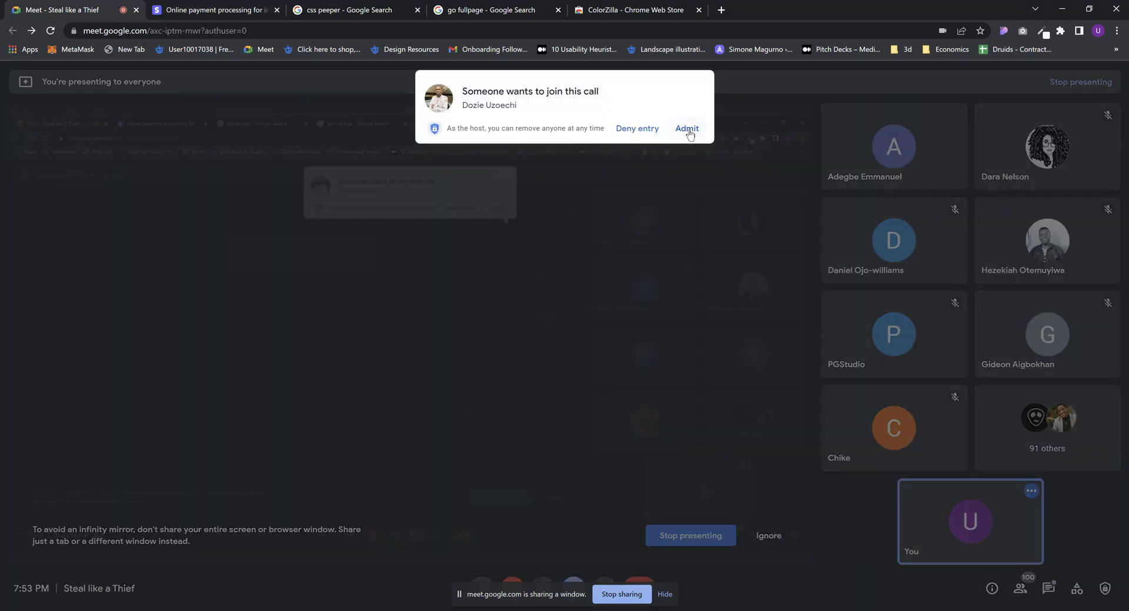
click(687, 129)
click(615, 10)
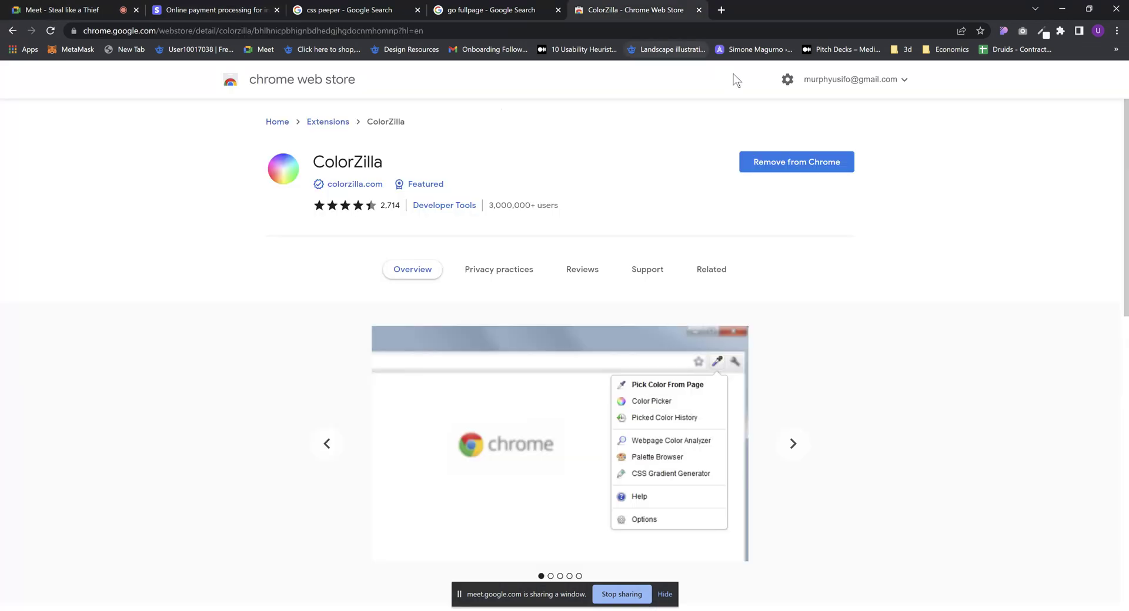
click(495, 10)
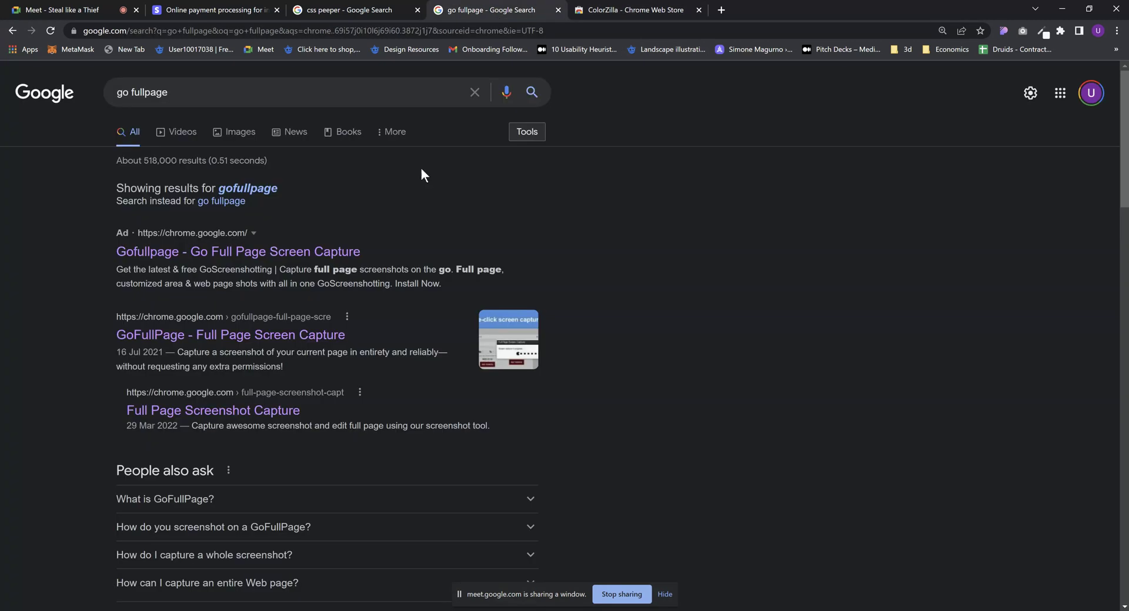
click(595, 11)
click(192, 12)
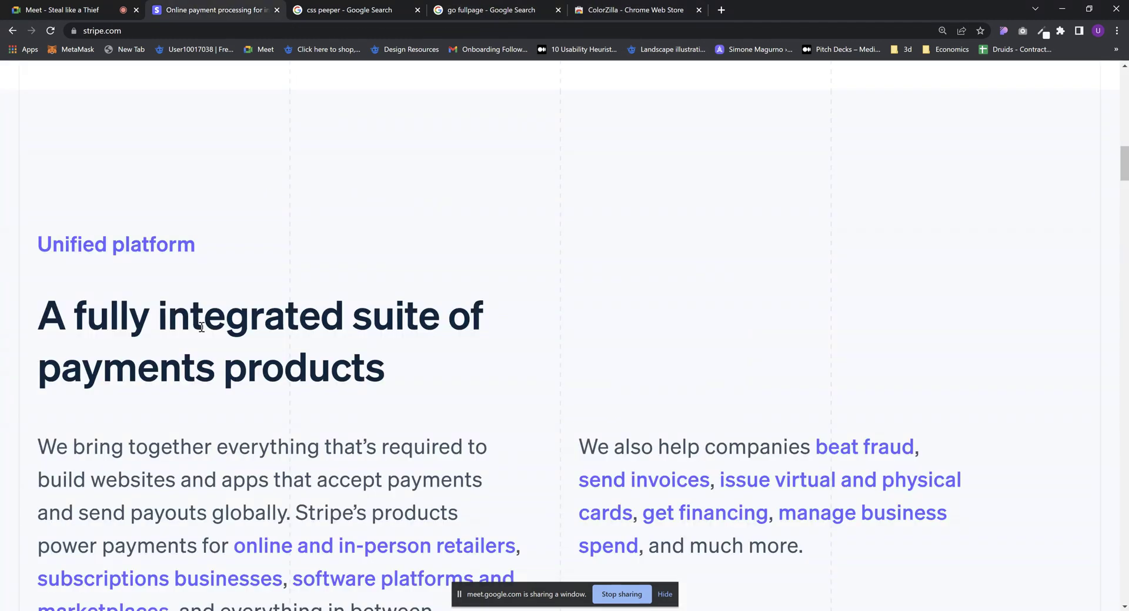
Sample a color at the "A fully integrated suite of payments products" heading with ColorZilla's page picker and close the picker
click(1042, 32)
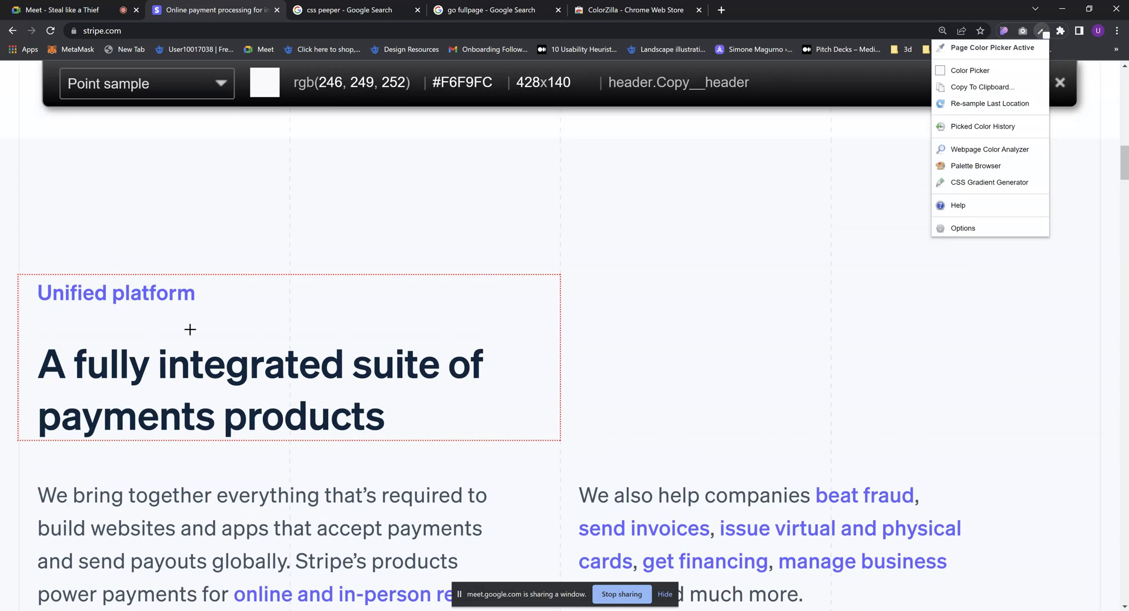
click(197, 368)
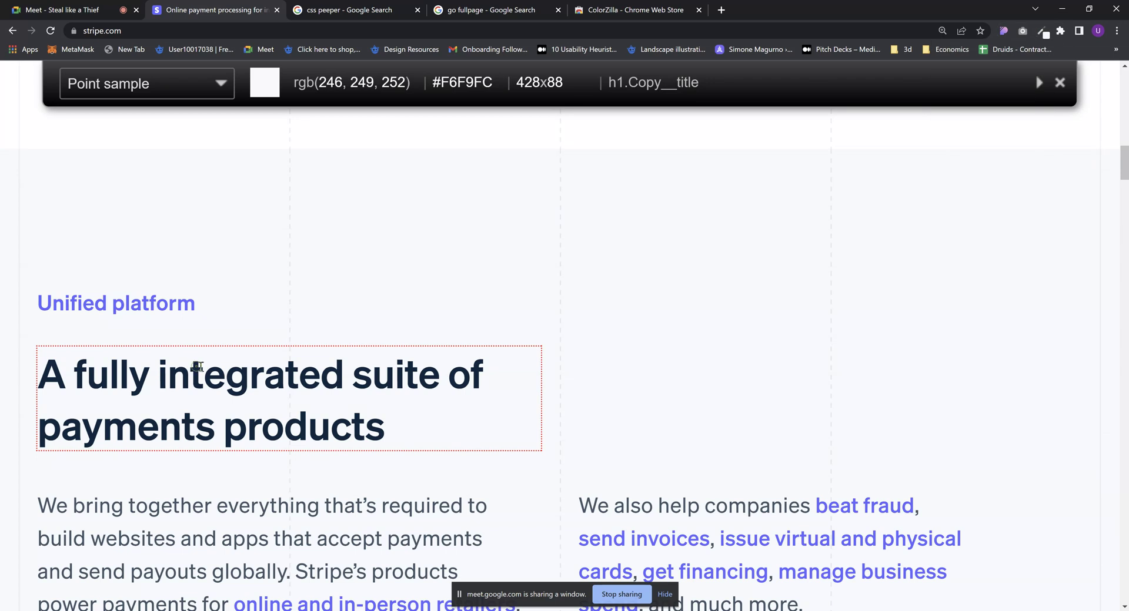
click(196, 368)
key(Escape)
scroll(454, 363, down, 1)
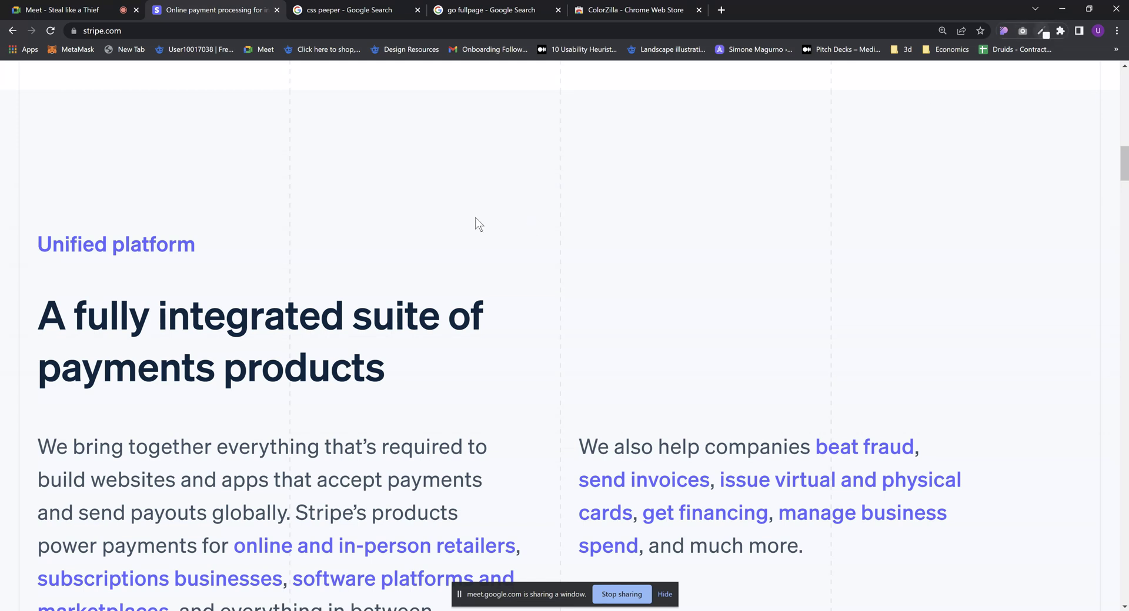
Reduce the Stripe homepage's browser zoom to 100%
click(1115, 32)
click(1035, 140)
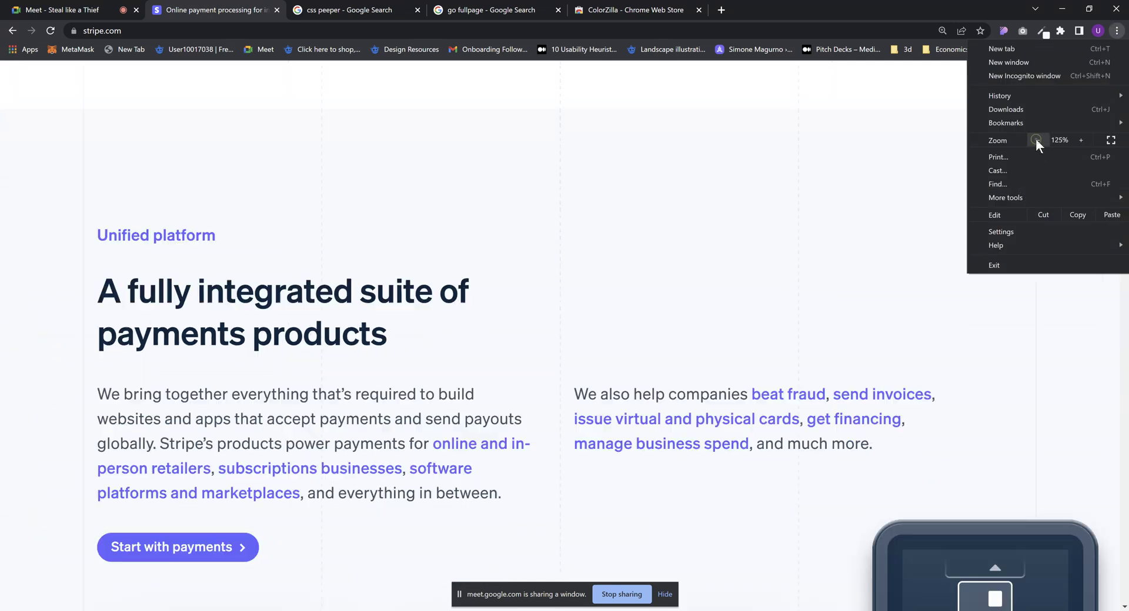
click(1036, 140)
click(1036, 140)
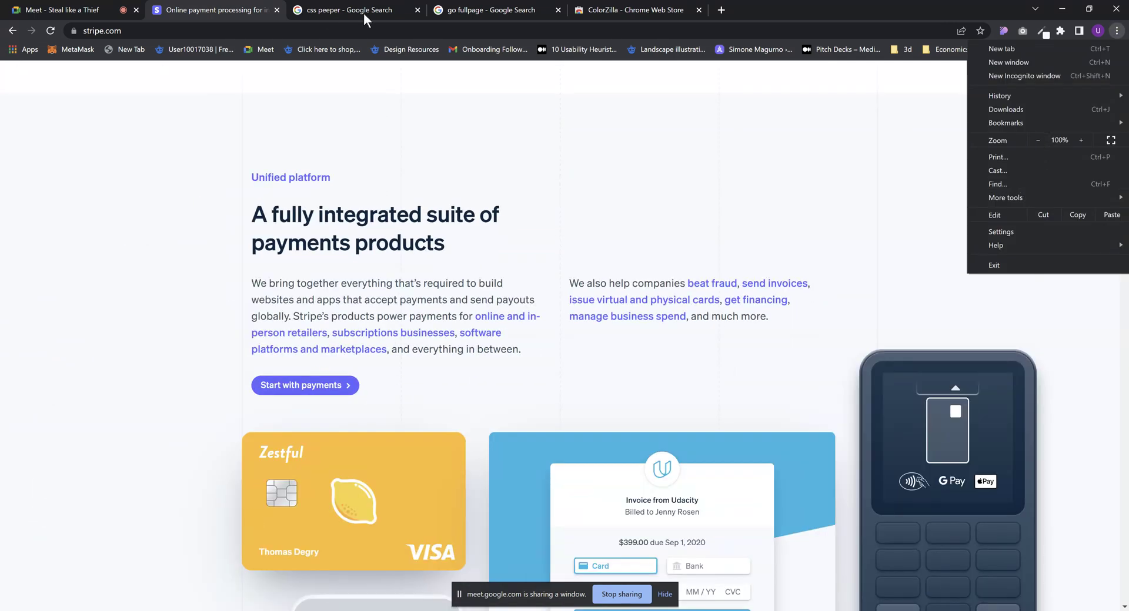
Open CSS Peeper's Chrome Web Store page from the Google results and return to Stripe's payments products section
click(364, 11)
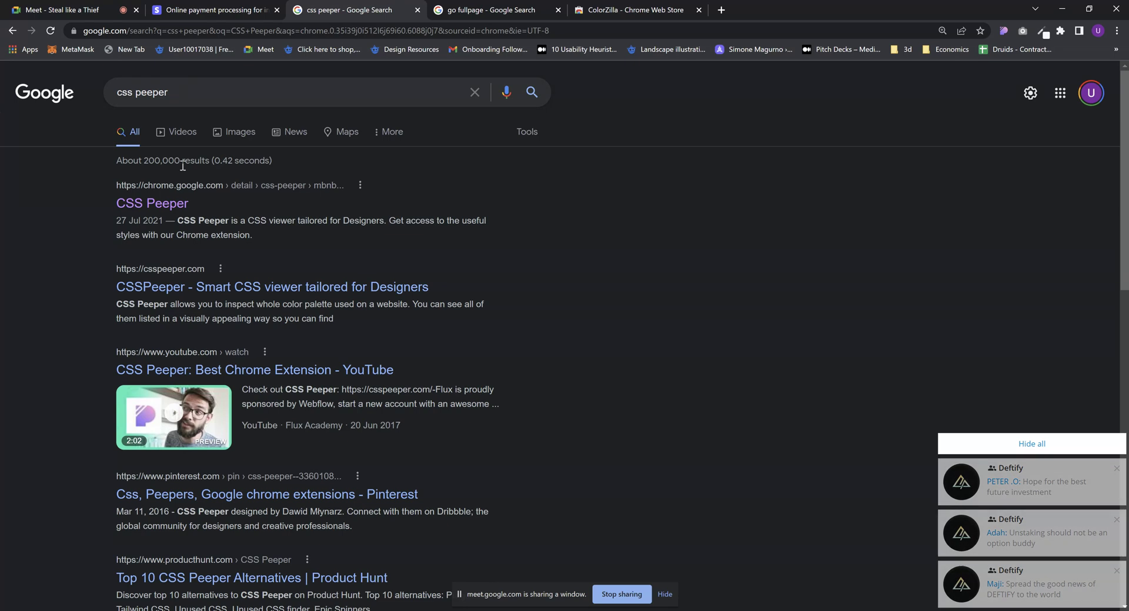
click(168, 203)
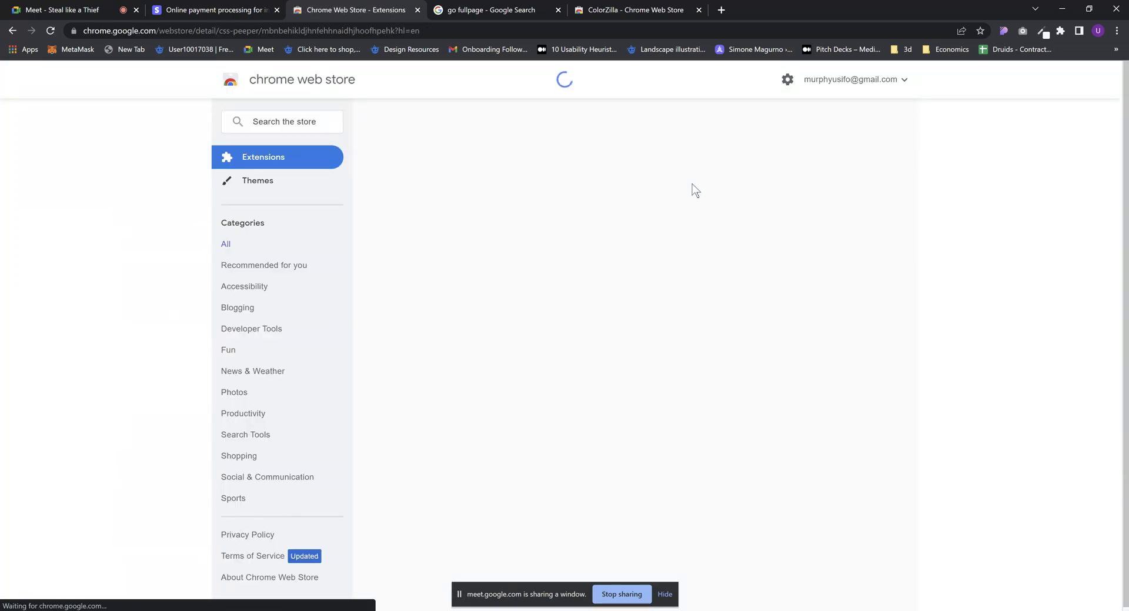
click(188, 10)
scroll(399, 168, up, 4)
scroll(450, 285, down, 2)
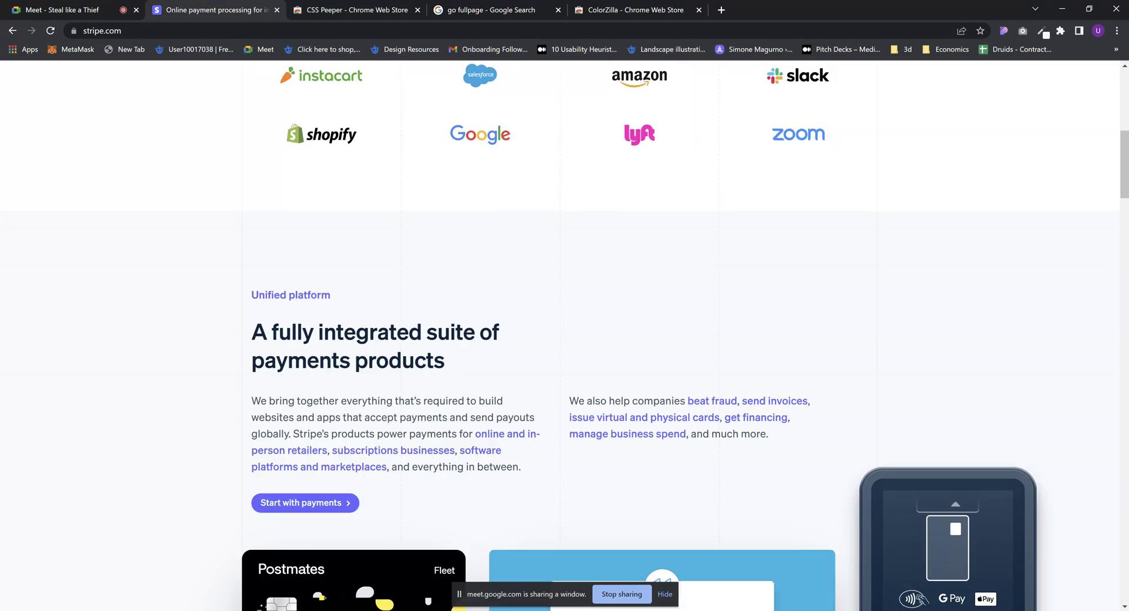
Find CSS Peeper among the installed extensions and launch it on the Stripe homepage to show the site's general style overview
click(1006, 28)
click(1061, 31)
click(943, 160)
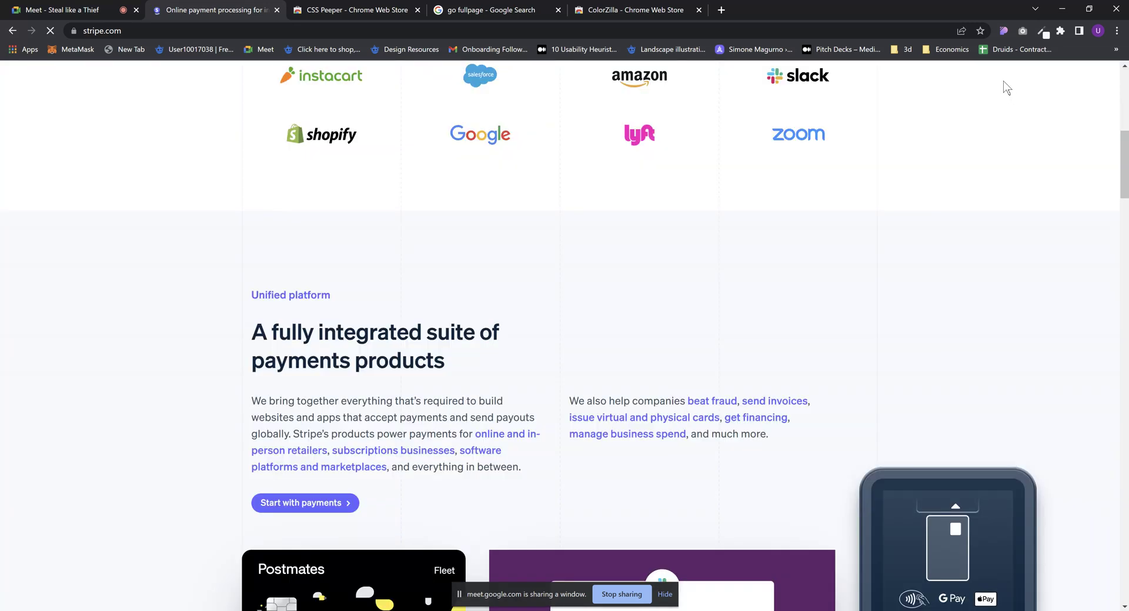
click(1060, 30)
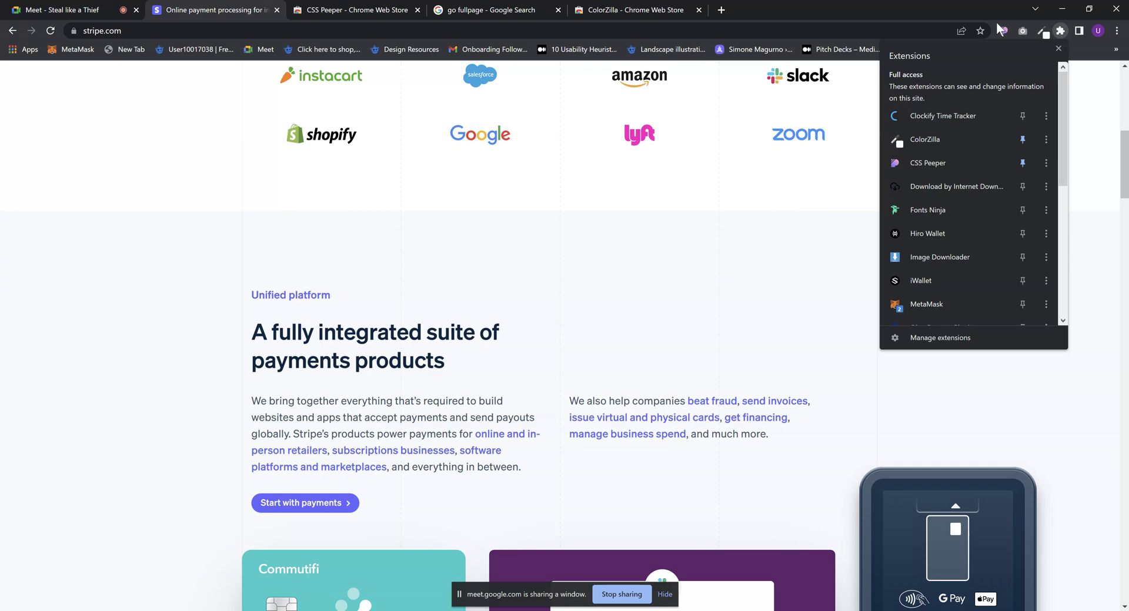
click(1064, 33)
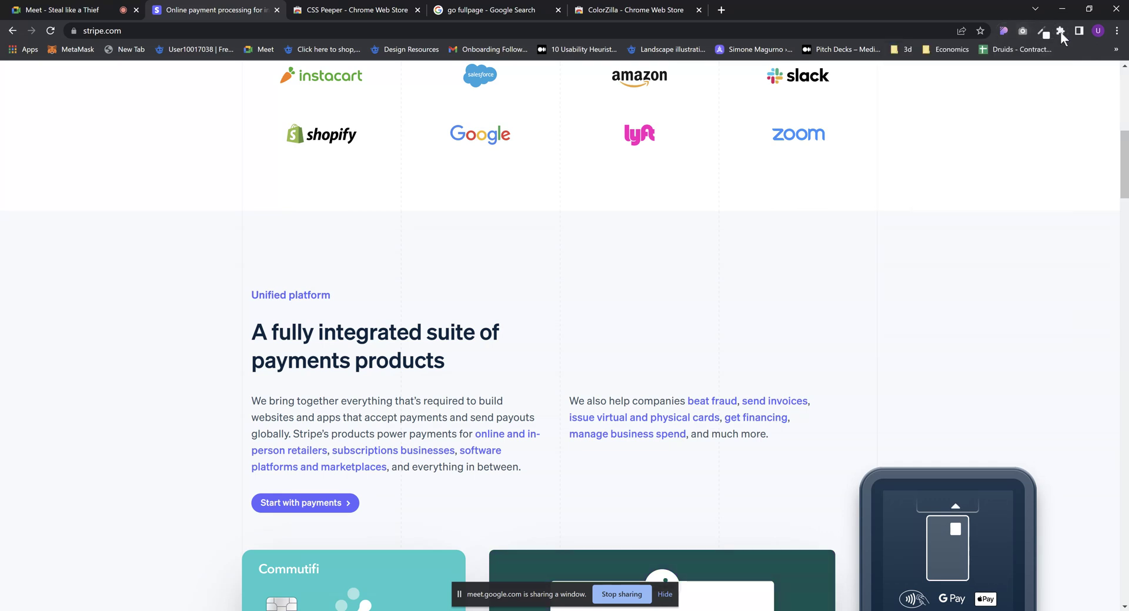
click(1060, 30)
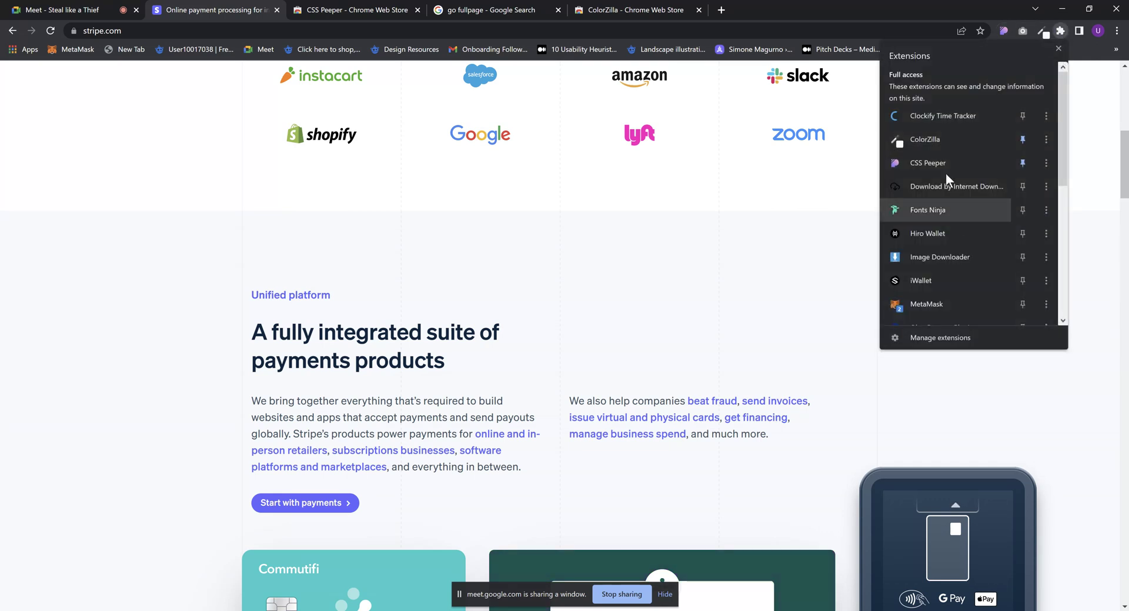
click(1002, 29)
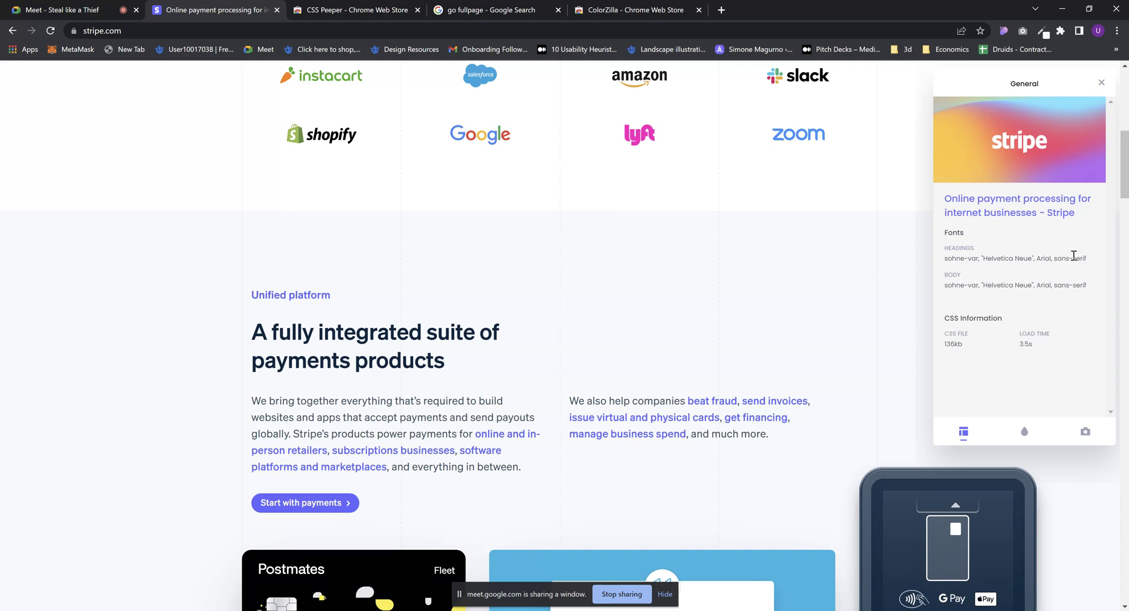
Load solana.com in place of CSS Peeper's Chrome Web Store page
click(410, 11)
click(404, 29)
text(solana.com)
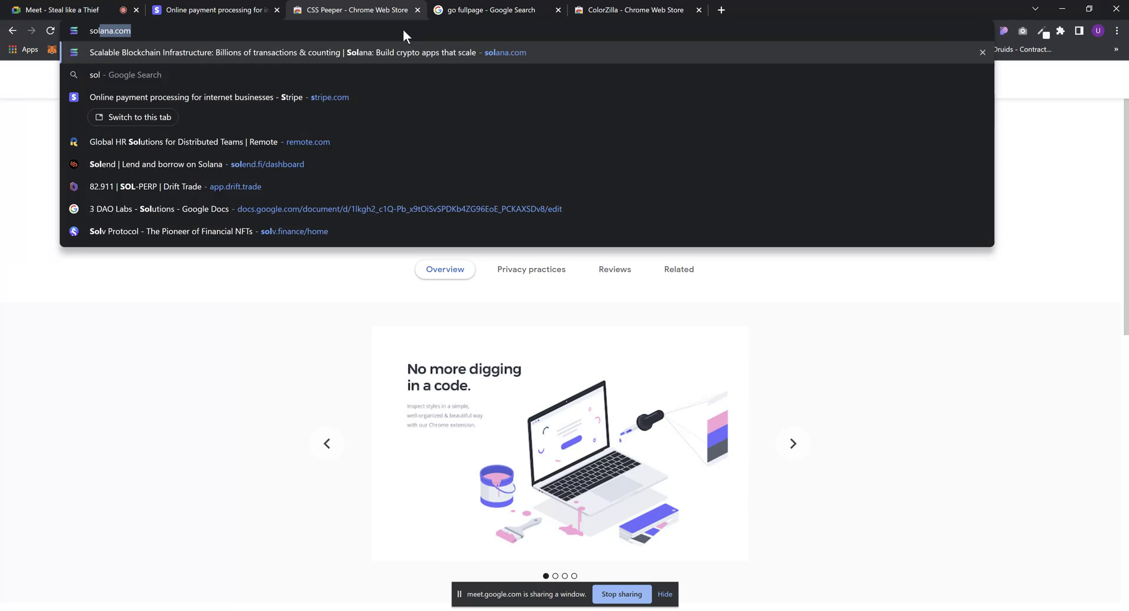
key(Return)
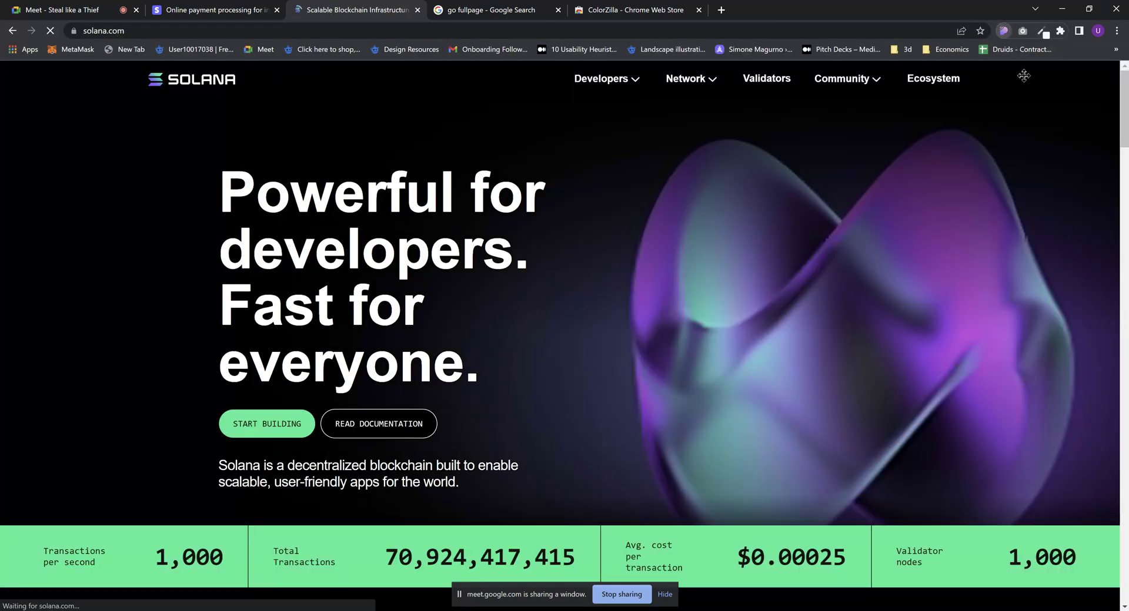
Launch CSS Peeper on the Solana homepage, inspect the "Powerful for developers" headline's styles, and return to the general overview
click(1003, 31)
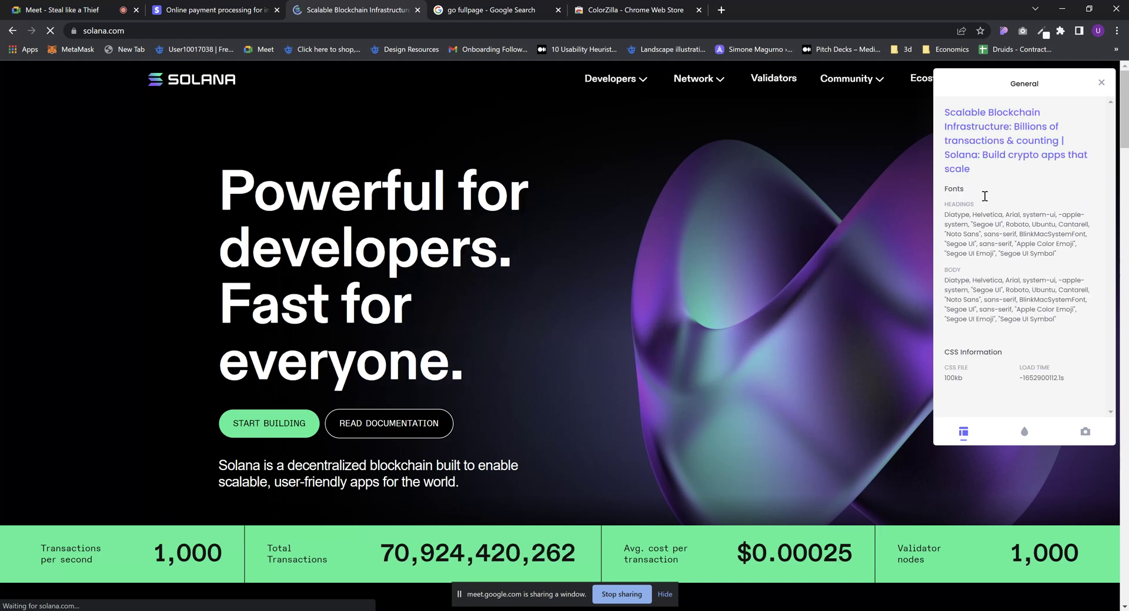
click(317, 319)
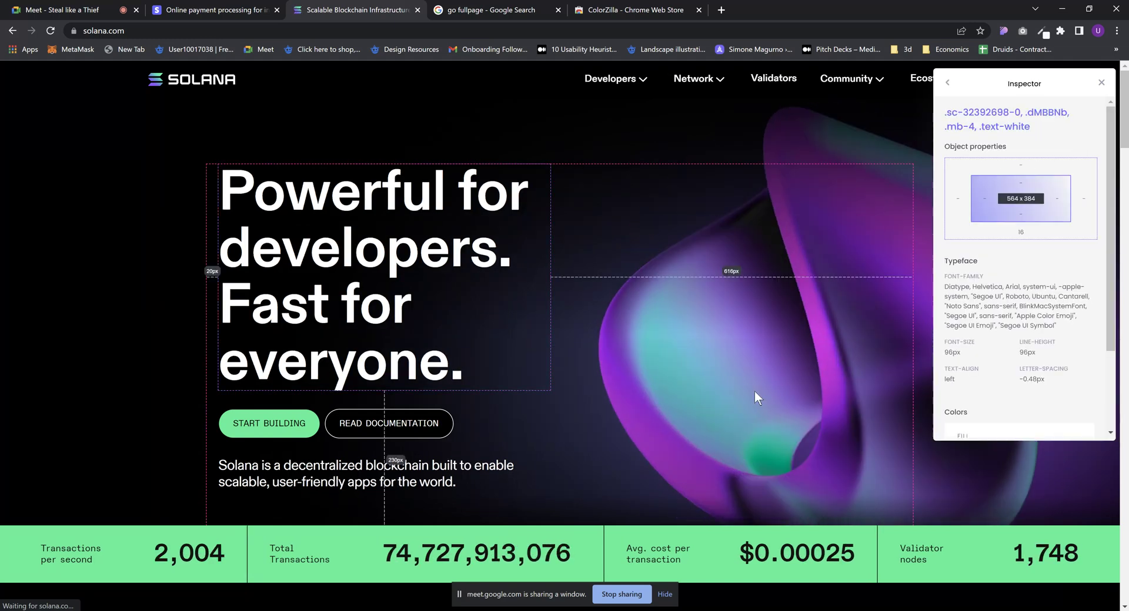
click(947, 88)
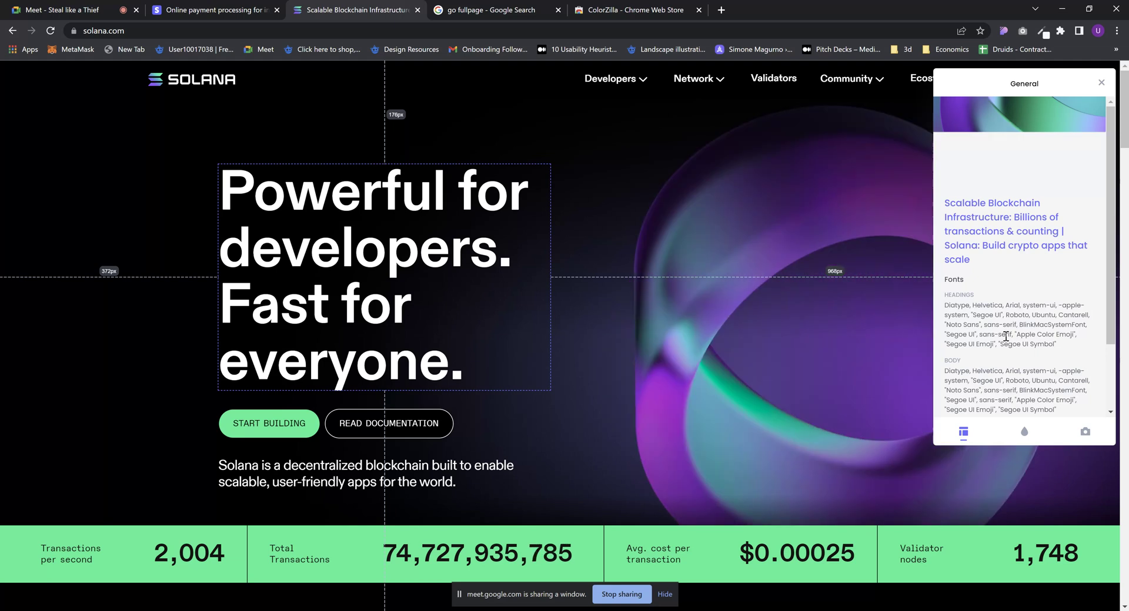
Glance at the Stripe homepage and load lapa.ninja in place of ColorZilla's Chrome Web Store page
click(218, 13)
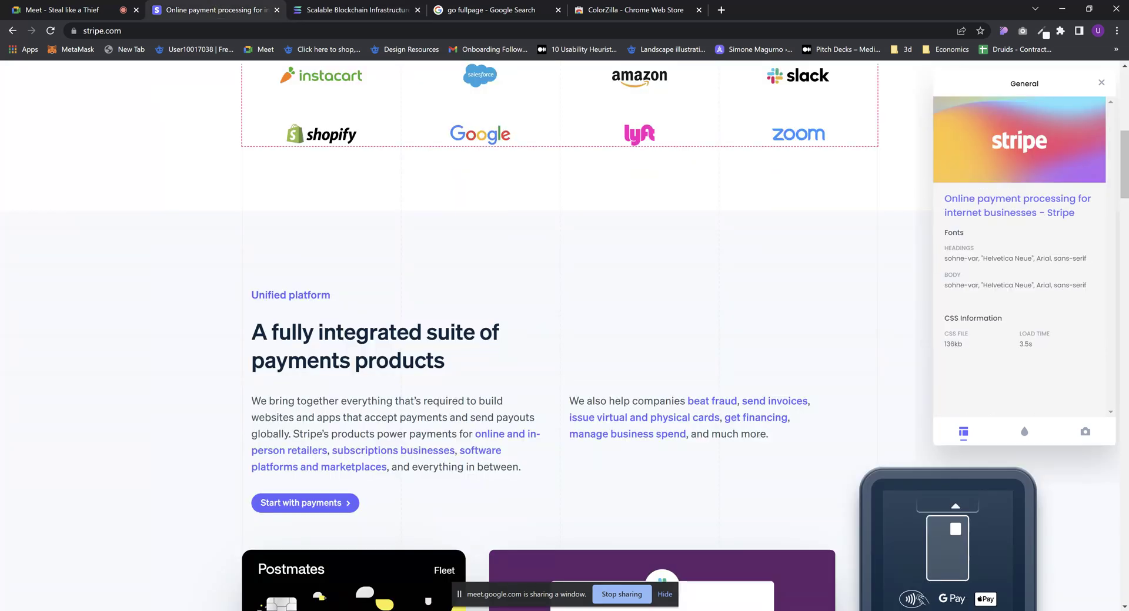
click(620, 13)
click(569, 36)
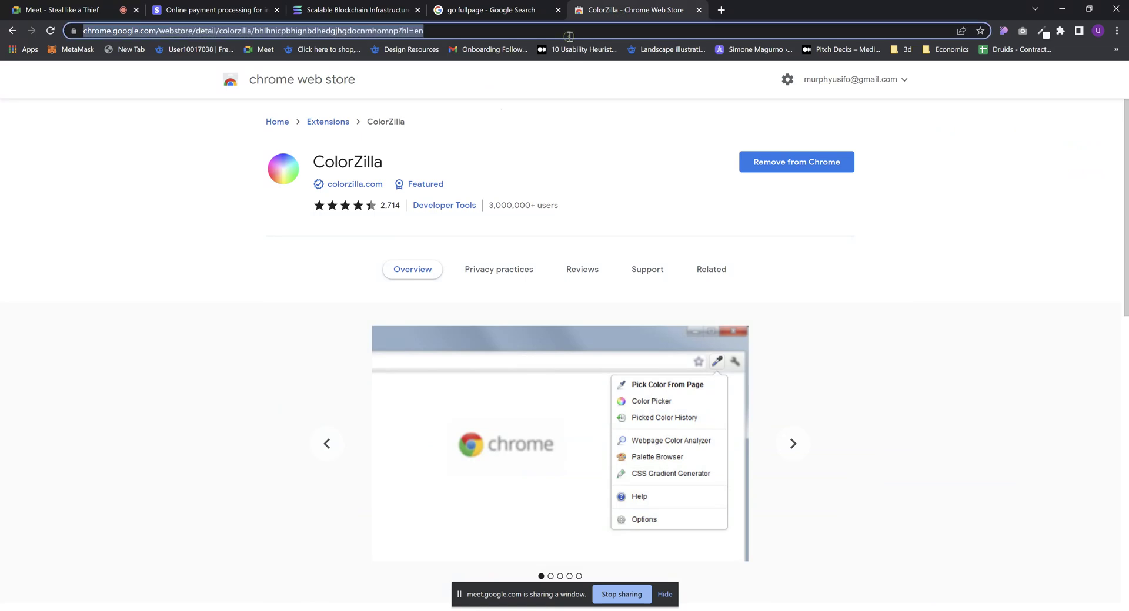
text(la)
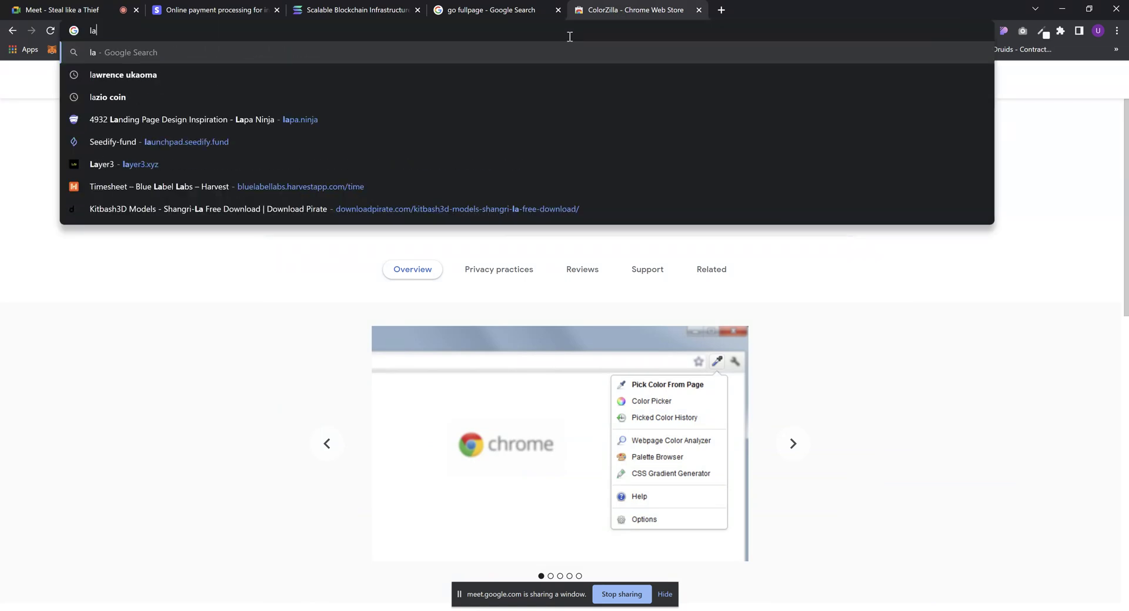
text(pa.ninja)
key(Return)
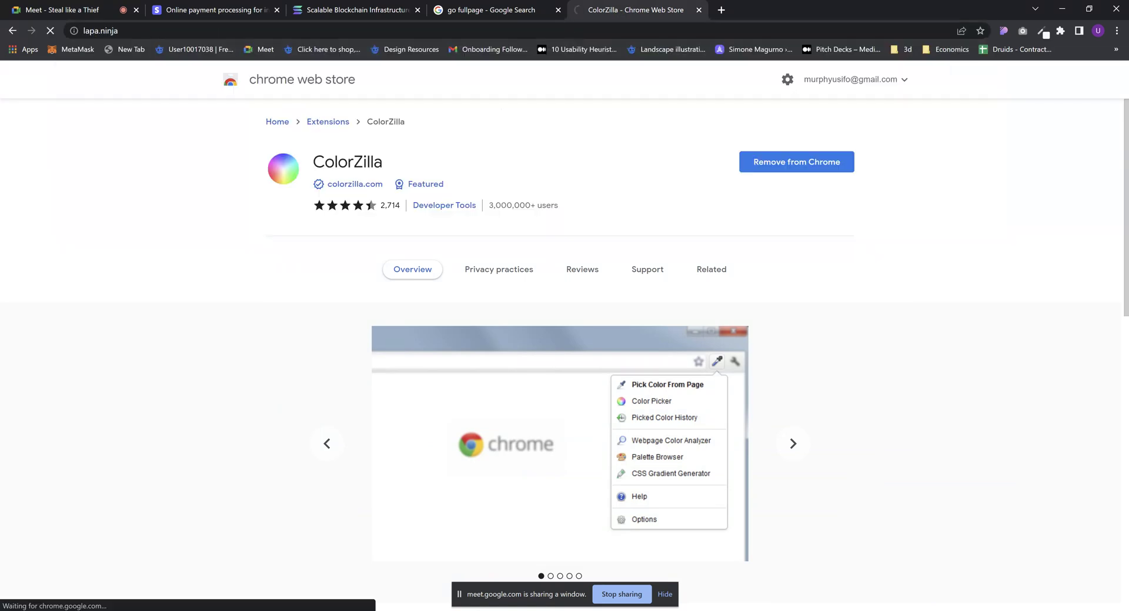
Browse the Lapa landing page gallery, open the Marble entry, and visit its live website
scroll(376, 277, down, 1)
scroll(377, 276, down, 1)
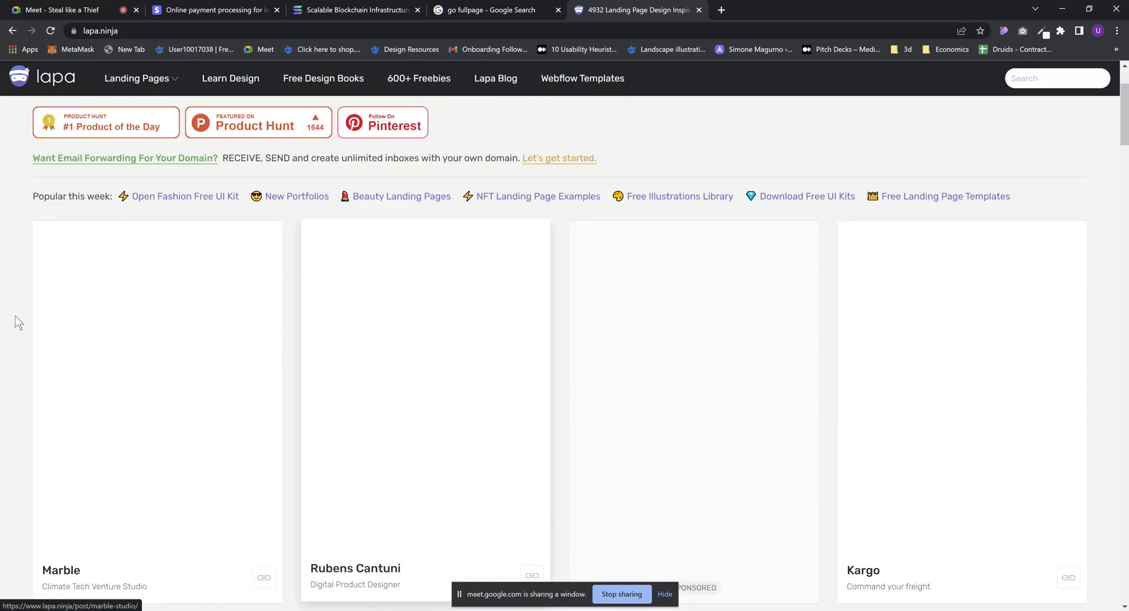
scroll(744, 329, down, 2)
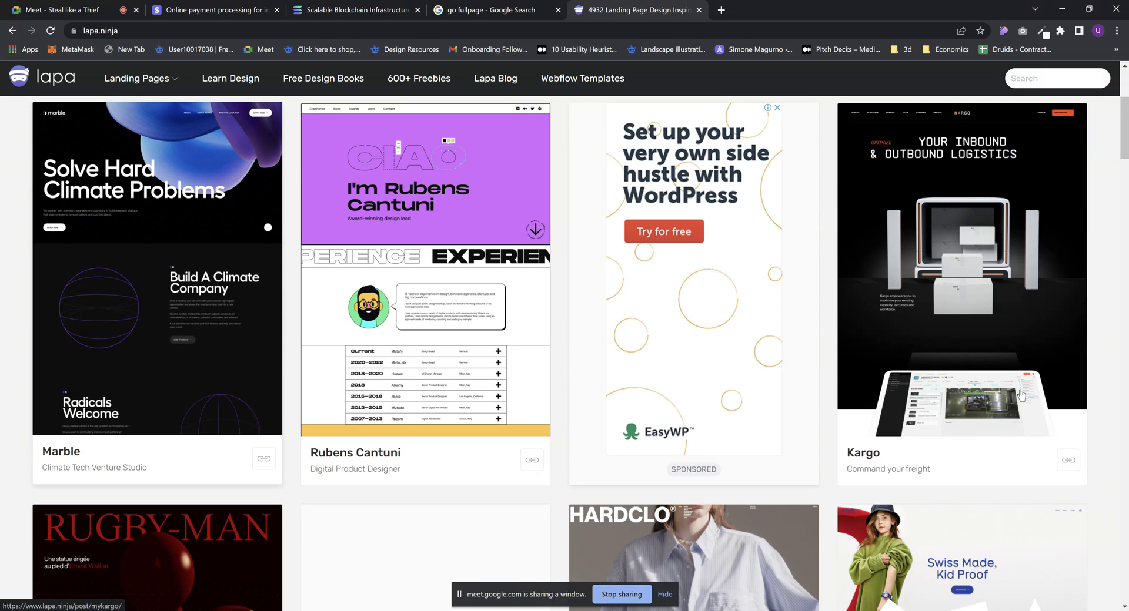
click(157, 294)
click(339, 242)
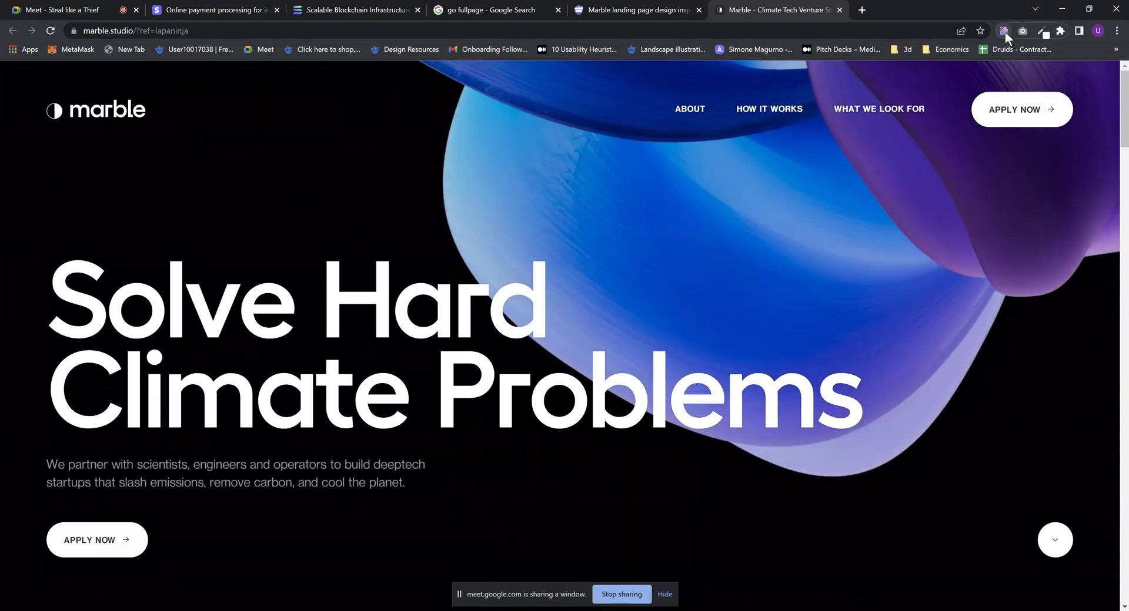
Launch CSS Peeper on the Marble website, inspect the hero subtitle, headline and background area, and return to the general overview
click(1004, 30)
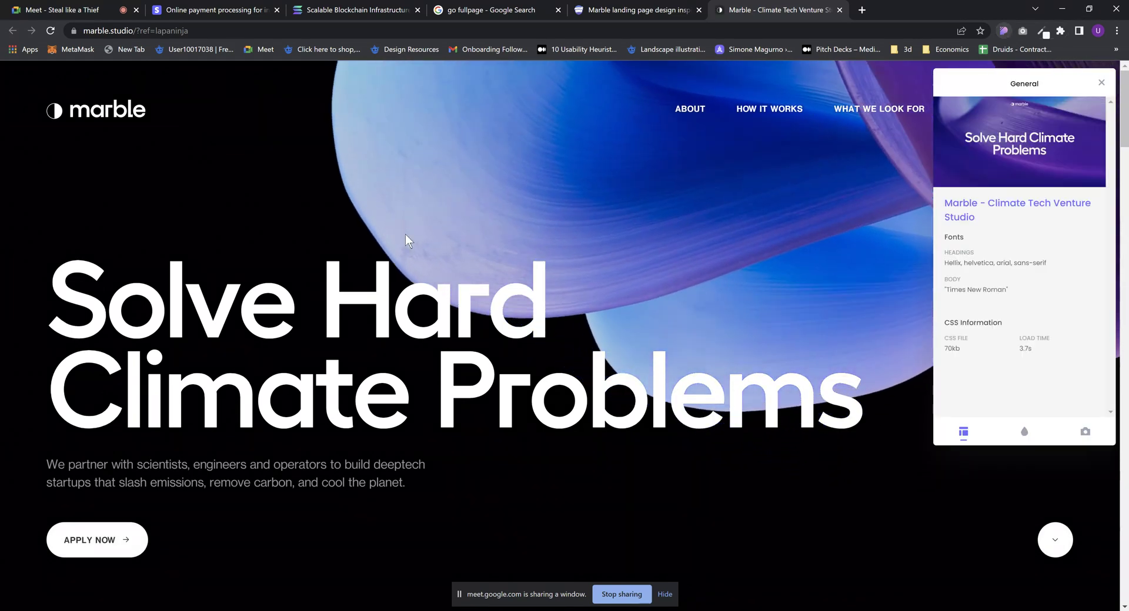
click(151, 472)
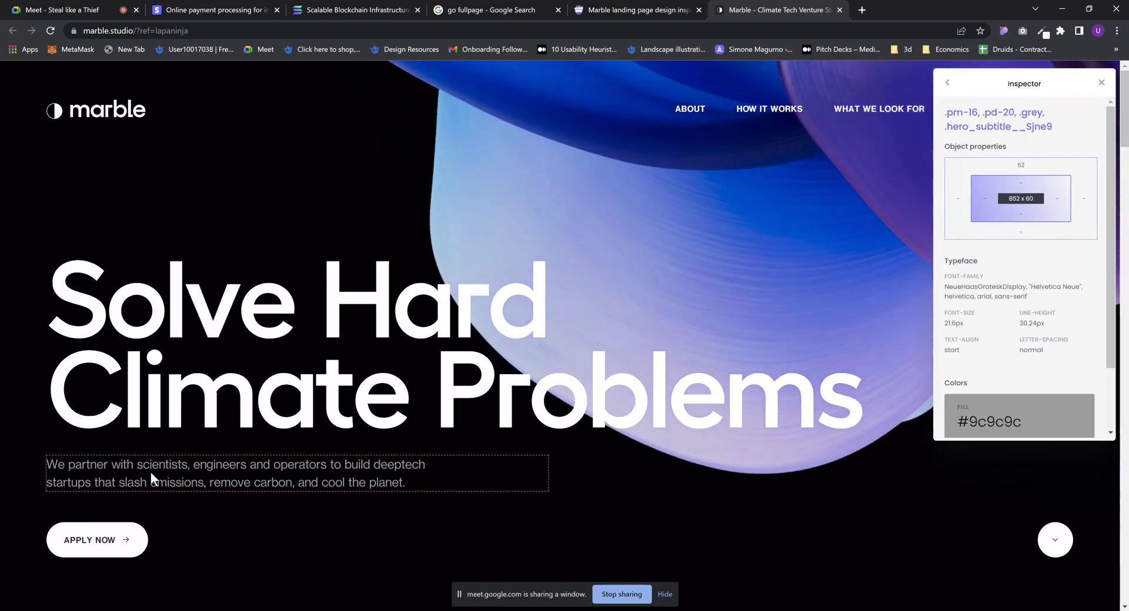
click(149, 394)
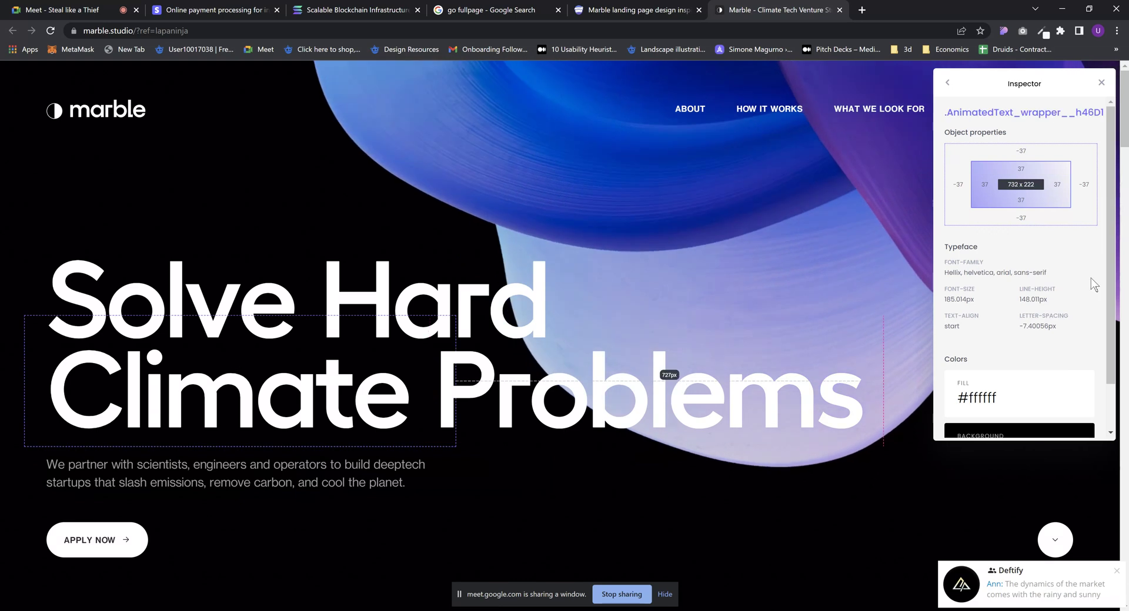
click(734, 150)
click(947, 82)
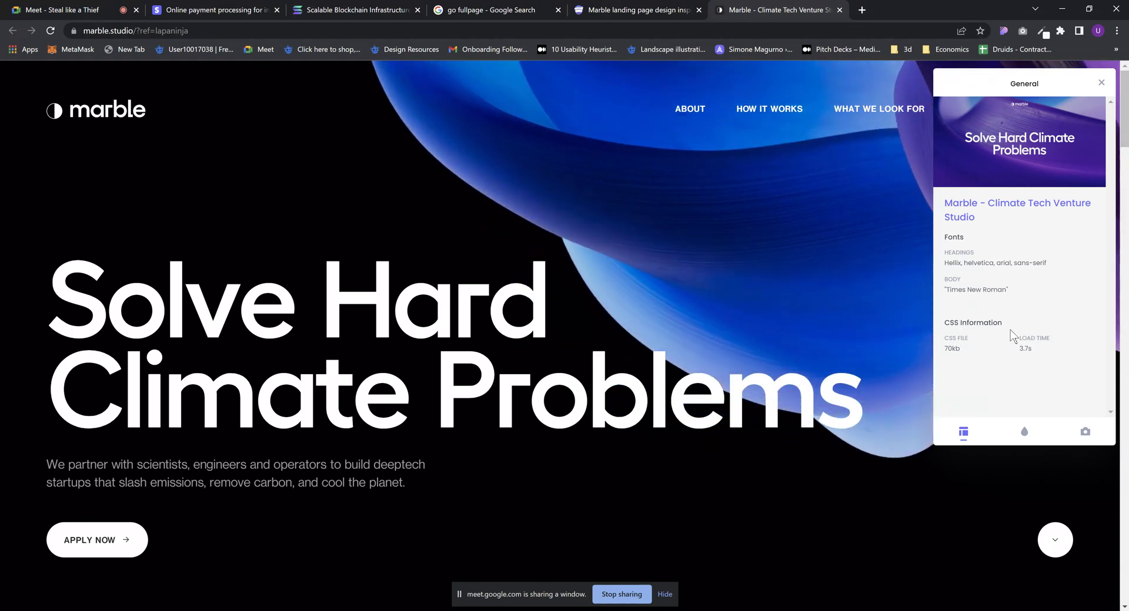
Check CSS Peeper's general overview of fonts and CSS information for the Stripe and Solana homepages
key(ctrl+2)
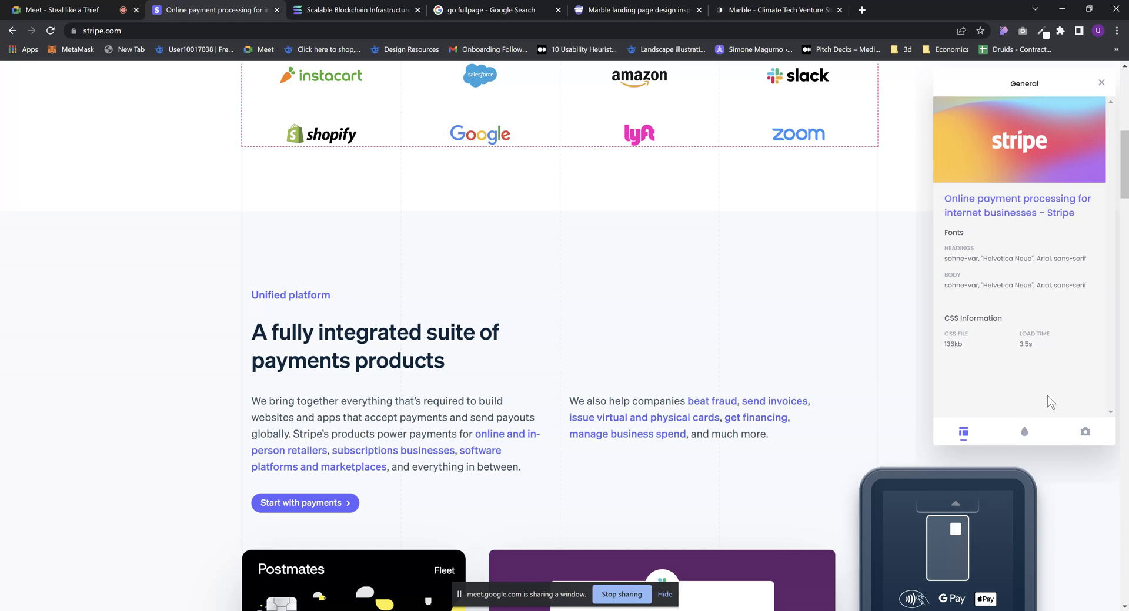
click(312, 11)
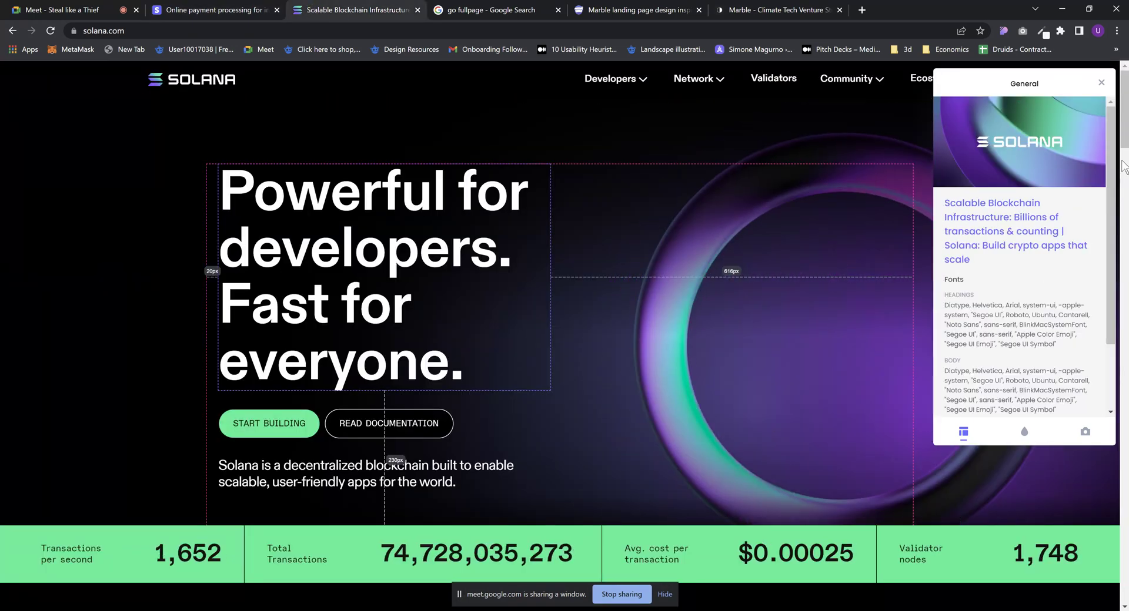
scroll(1052, 324, down, 2)
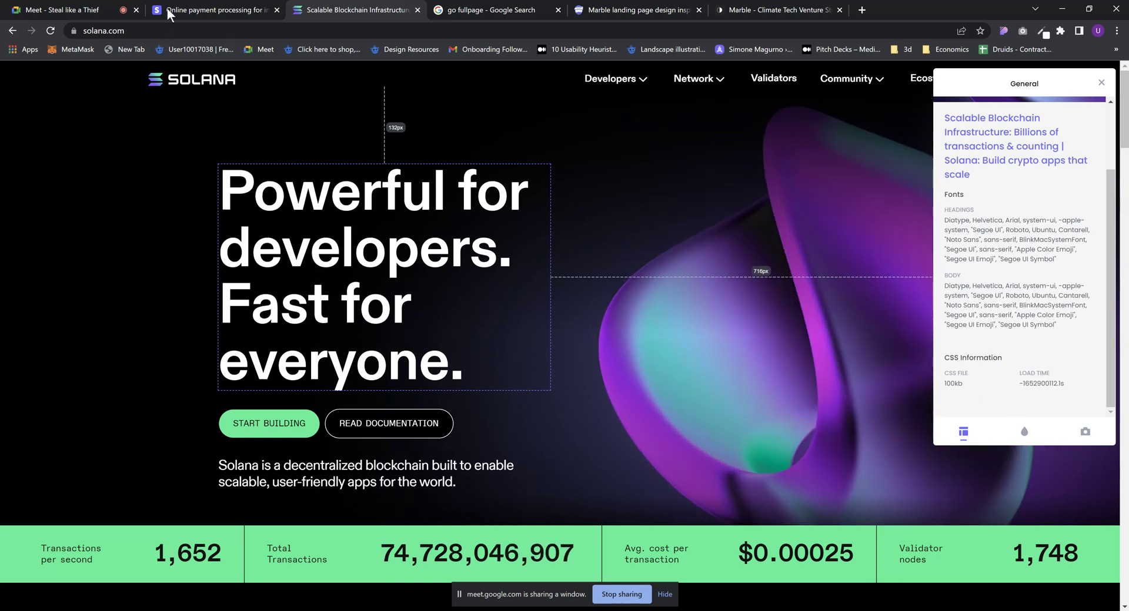
click(167, 8)
click(359, 16)
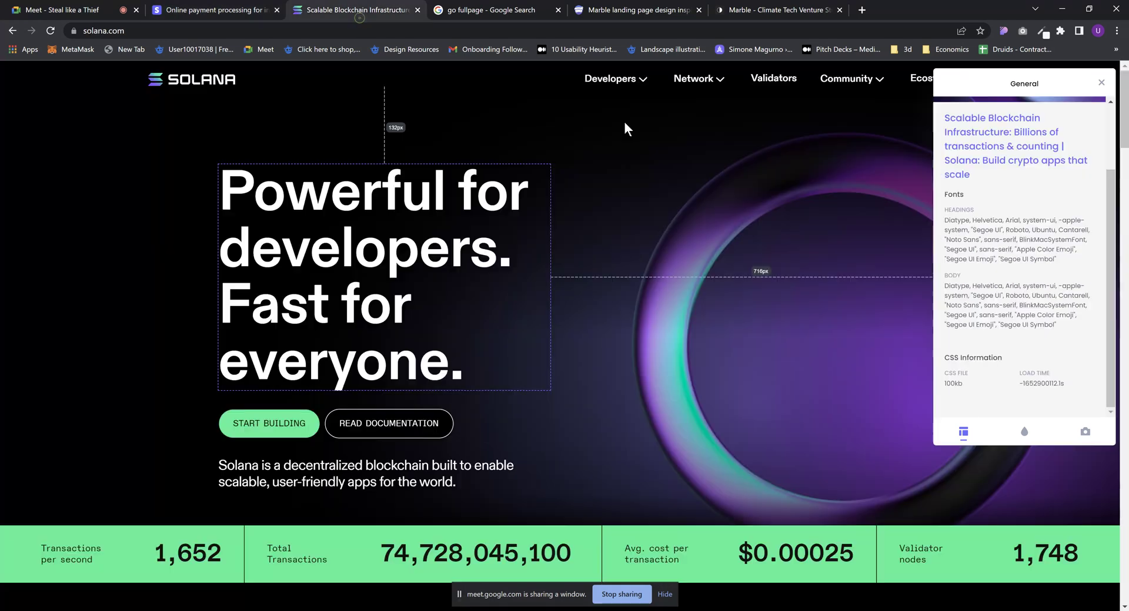
Review the full color palette CSS Peeper extracts from the Solana homepage
click(1025, 433)
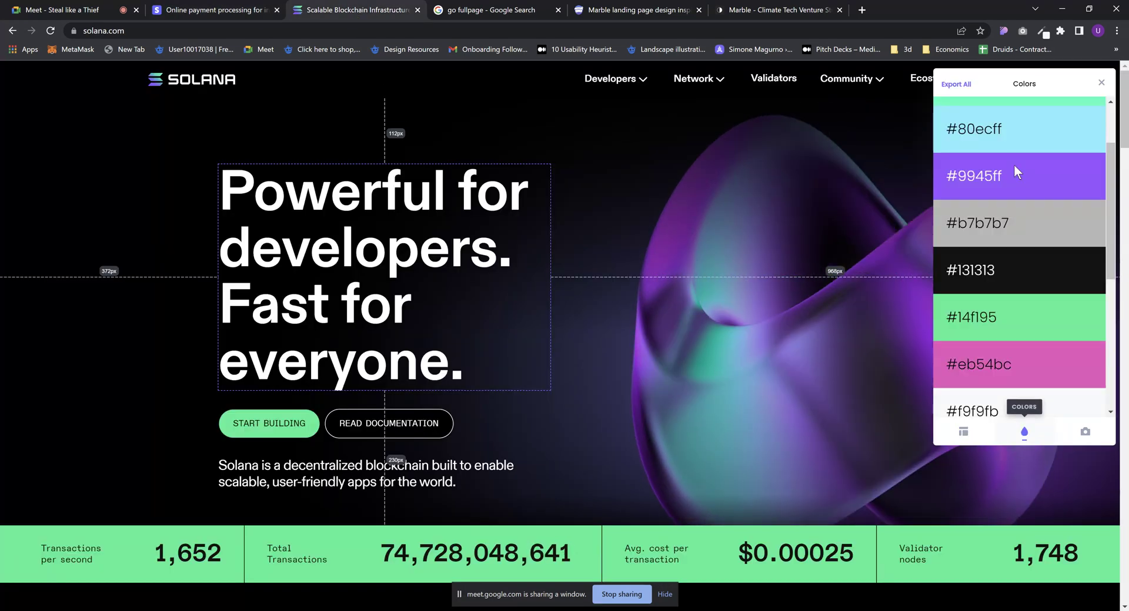
scroll(1014, 164, down, 5)
scroll(1011, 307, up, 6)
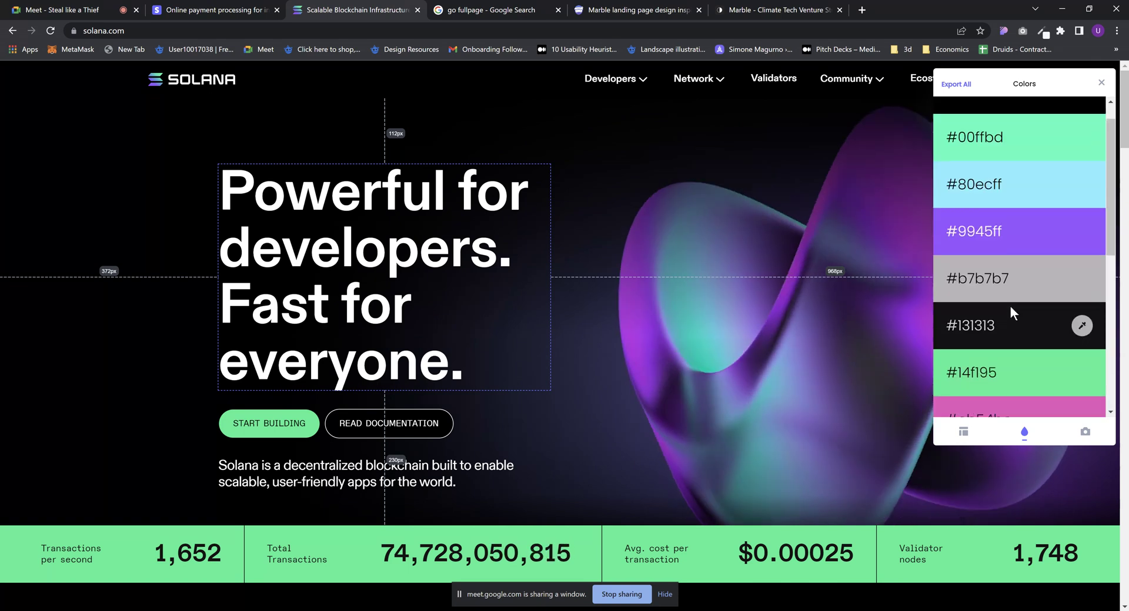
scroll(1007, 230, down, 5)
scroll(1012, 259, down, 3)
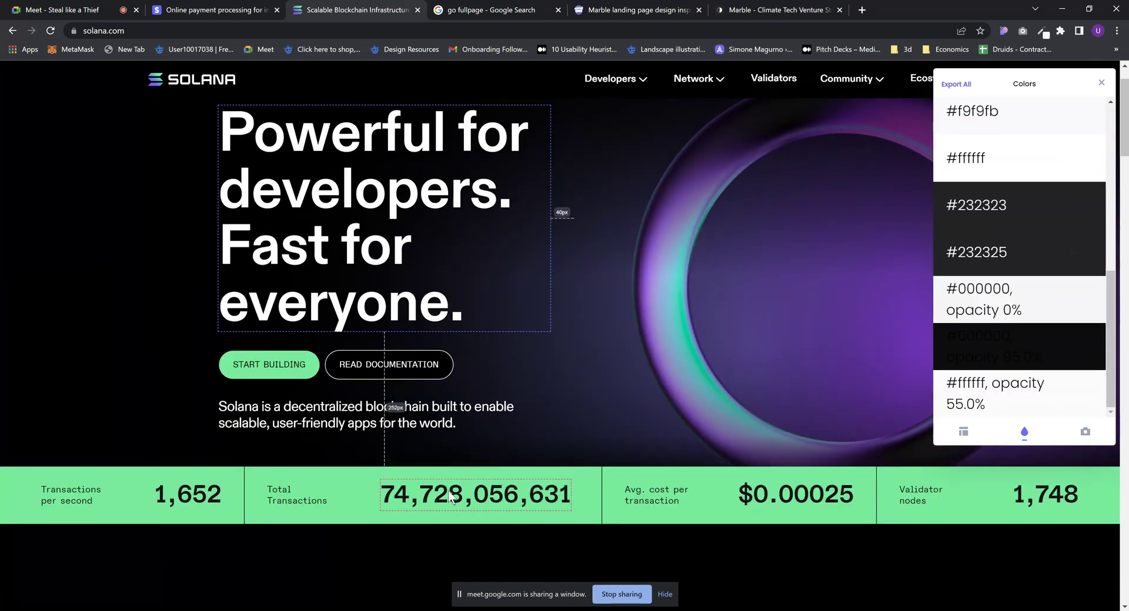
Inspect the Start Building button and the Total Transactions figure on the Solana homepage, and return to the color palette
click(269, 364)
scroll(999, 398, down, 3)
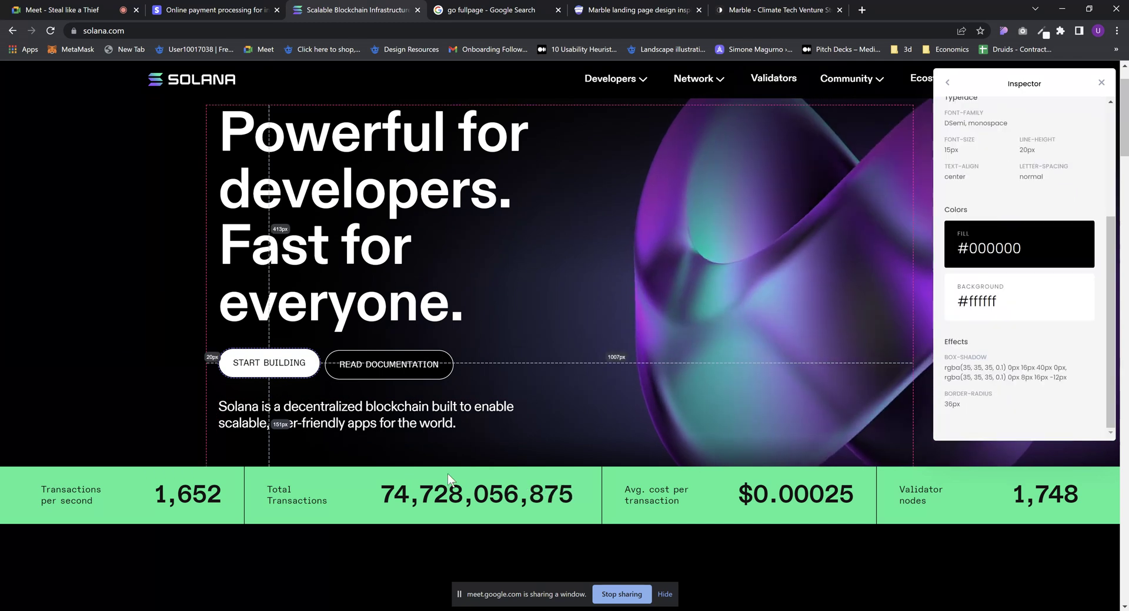
click(476, 495)
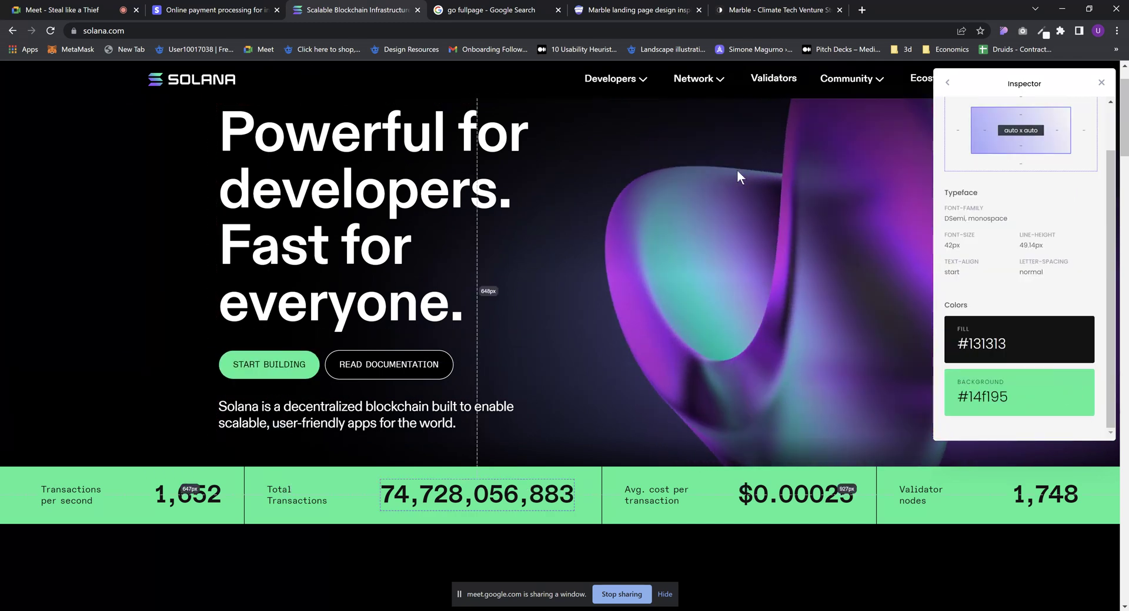
click(947, 83)
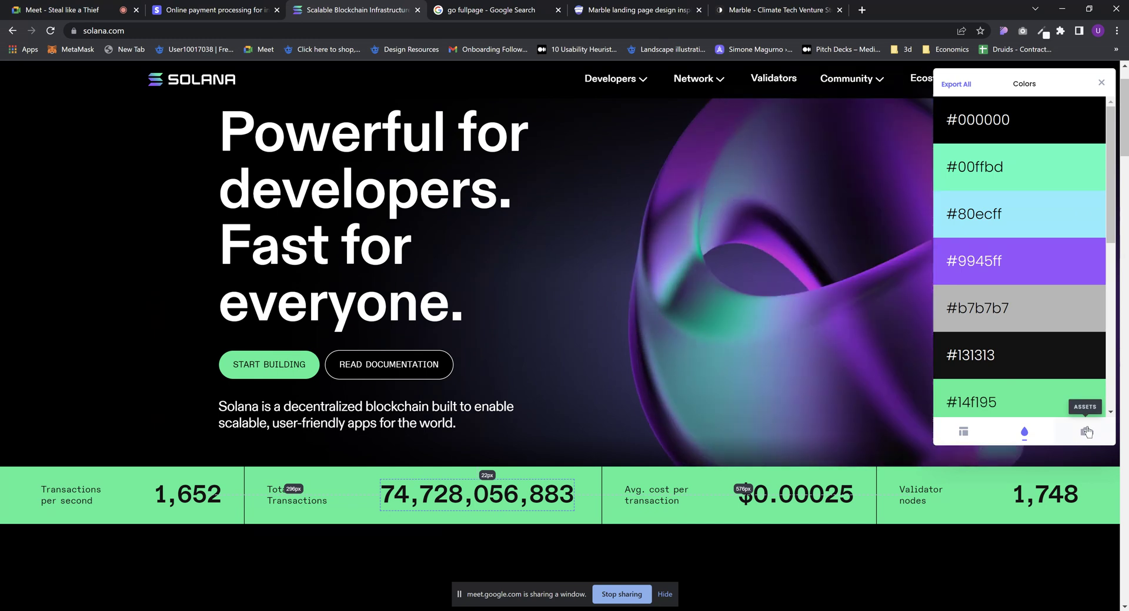
scroll(547, 282, down, 10)
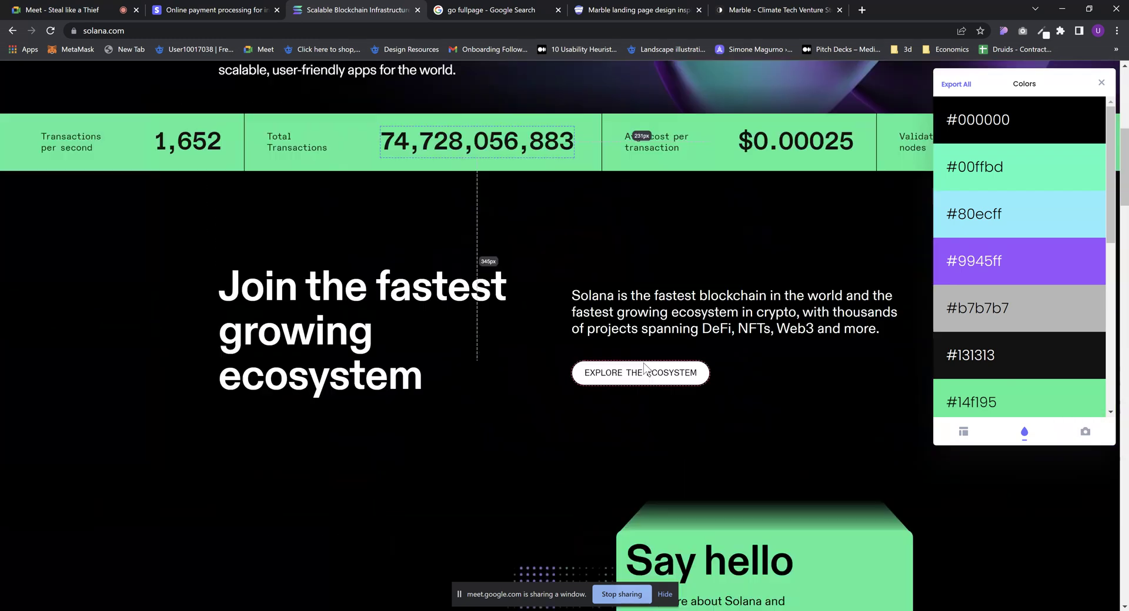
scroll(534, 223, down, 4)
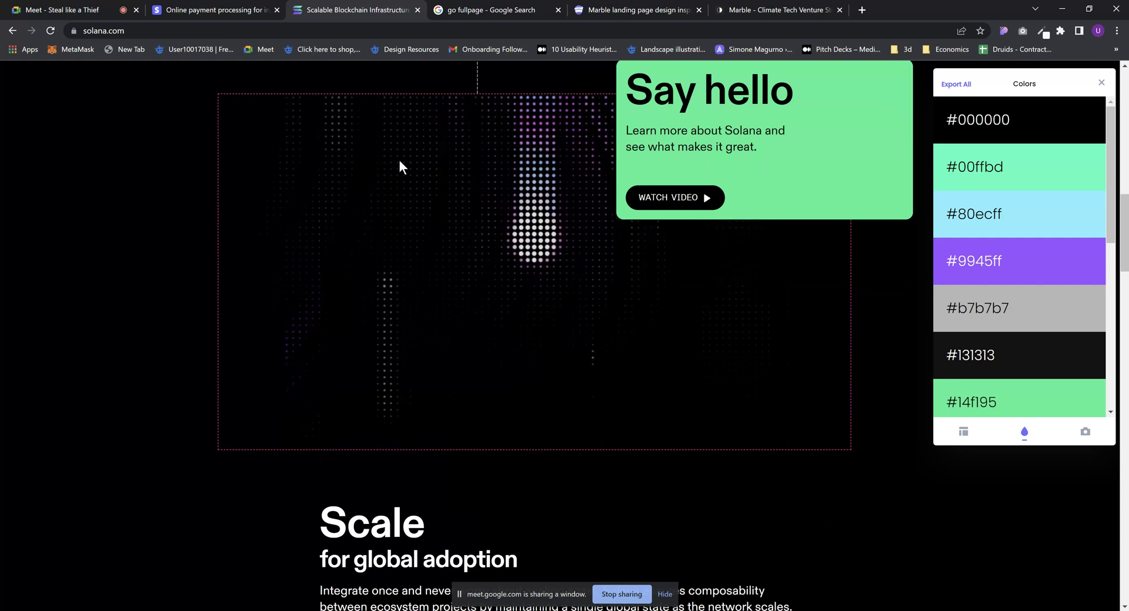
Return to the Stripe homepage and browse through its exportable assets in CSS Peeper
click(233, 13)
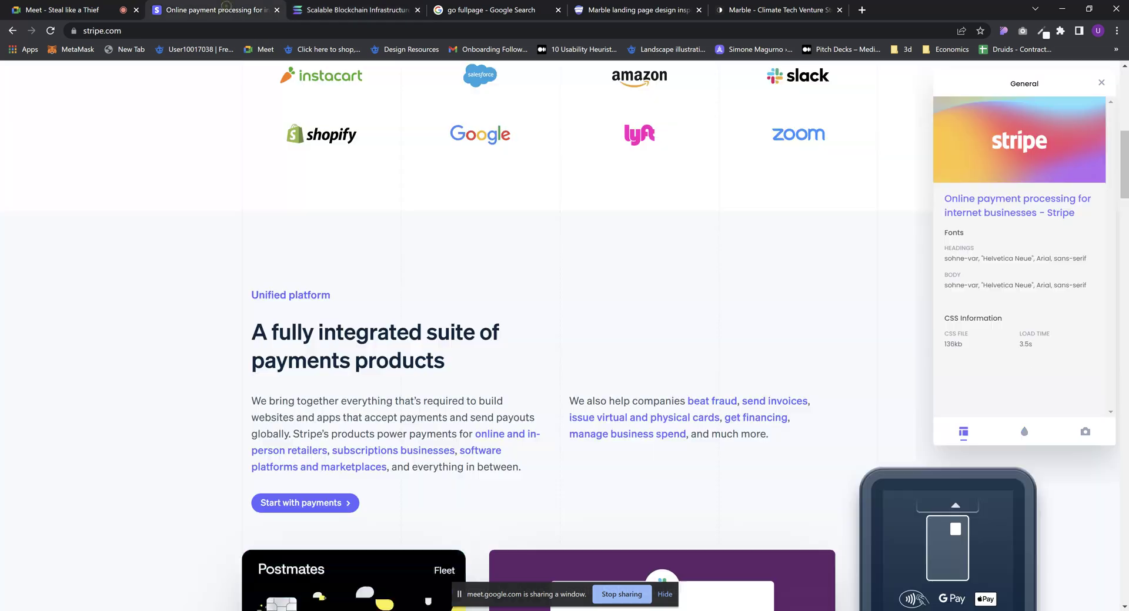
click(1085, 433)
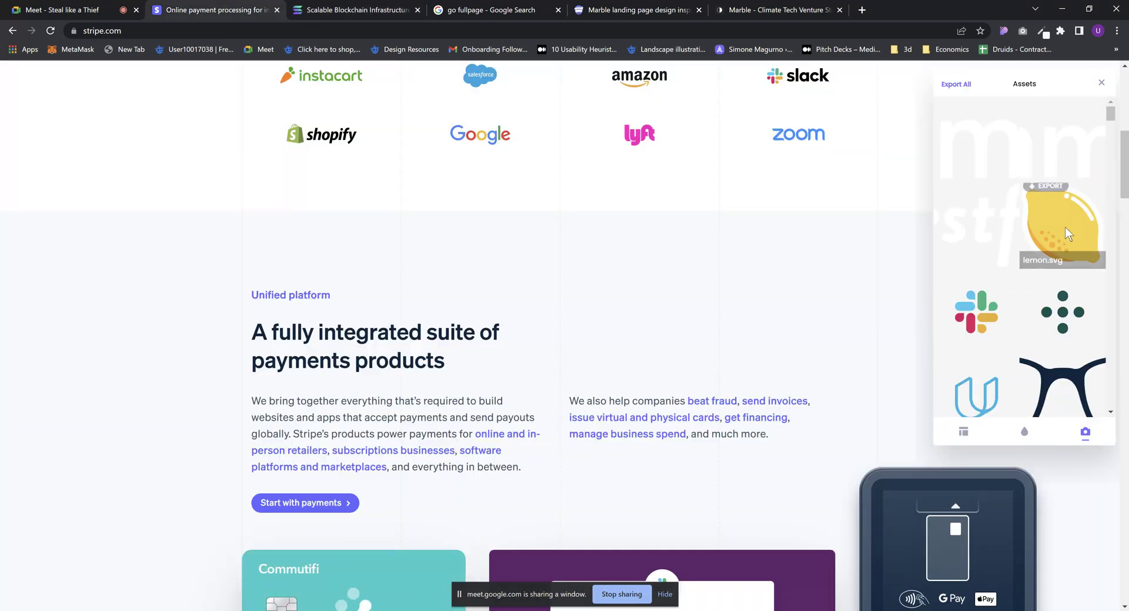
scroll(1061, 235, down, 10)
scroll(1056, 242, down, 10)
scroll(520, 309, down, 5)
scroll(519, 308, down, 5)
scroll(1038, 284, down, 4)
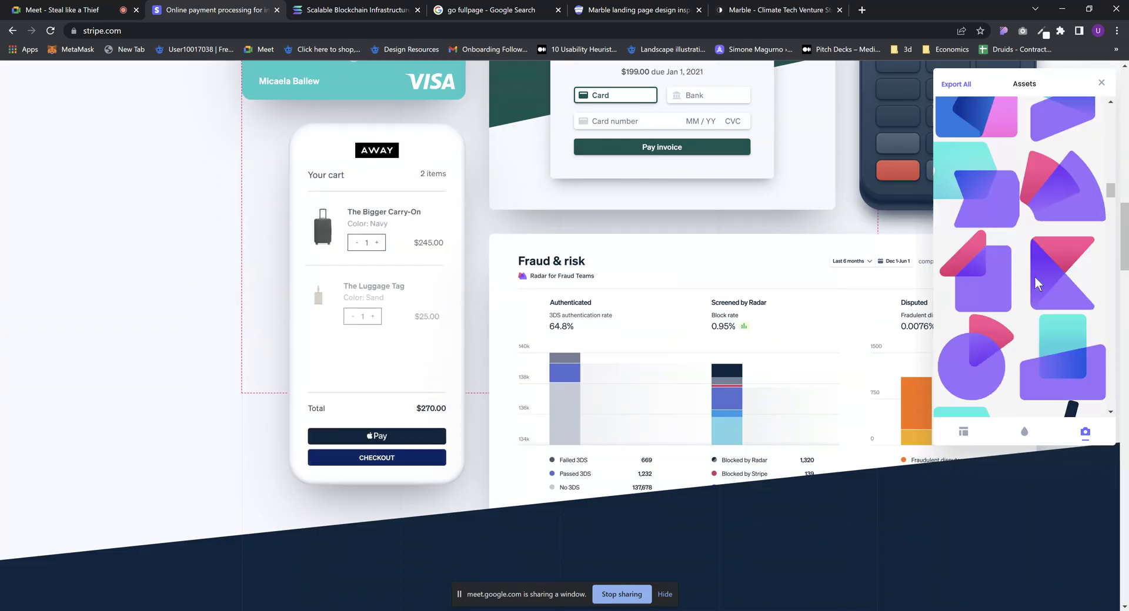
scroll(1037, 284, down, 8)
scroll(1040, 290, down, 10)
scroll(1043, 292, down, 5)
scroll(1044, 296, up, 8)
scroll(1044, 296, up, 6)
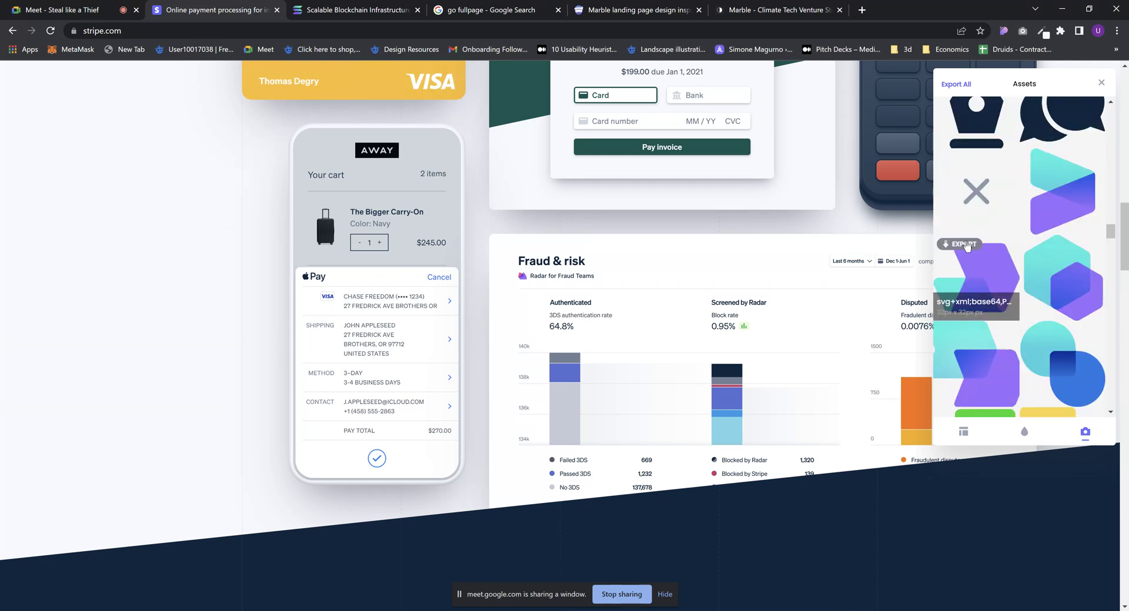
Export the purple and turquoise arrow shape as SVG and all Stripe assets as a zip, and browse the remaining shapes
click(964, 244)
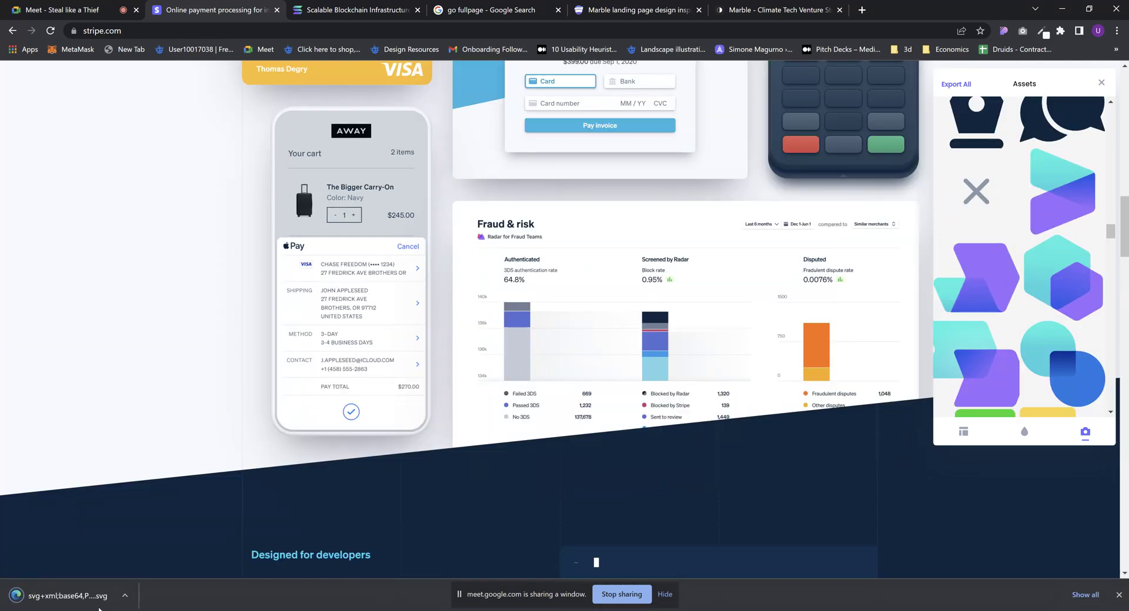
scroll(1068, 405, up, 5)
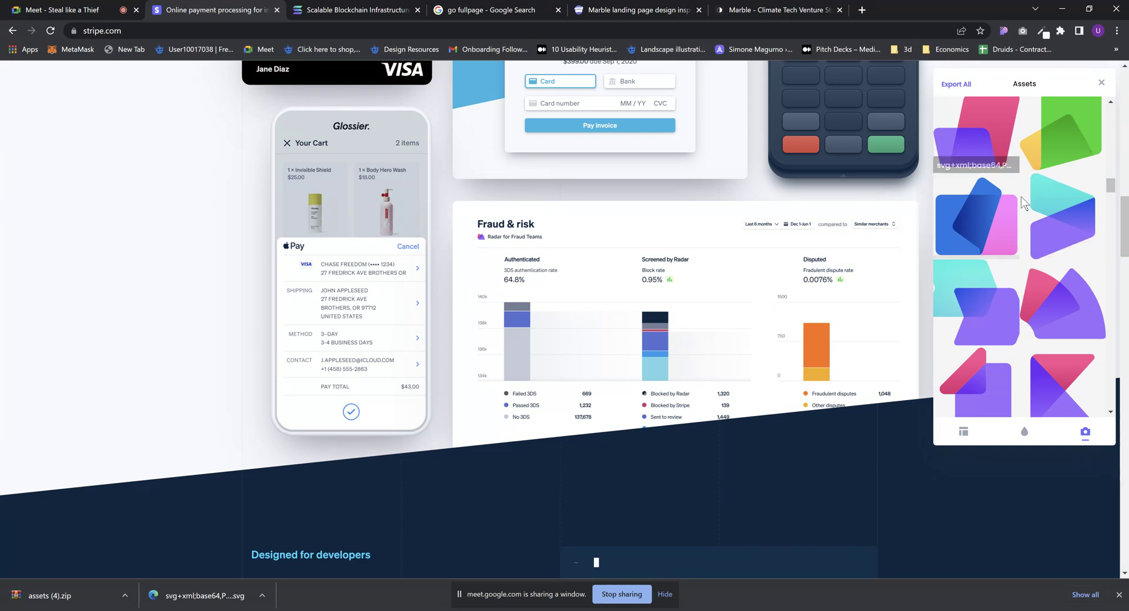
scroll(1021, 335, down, 5)
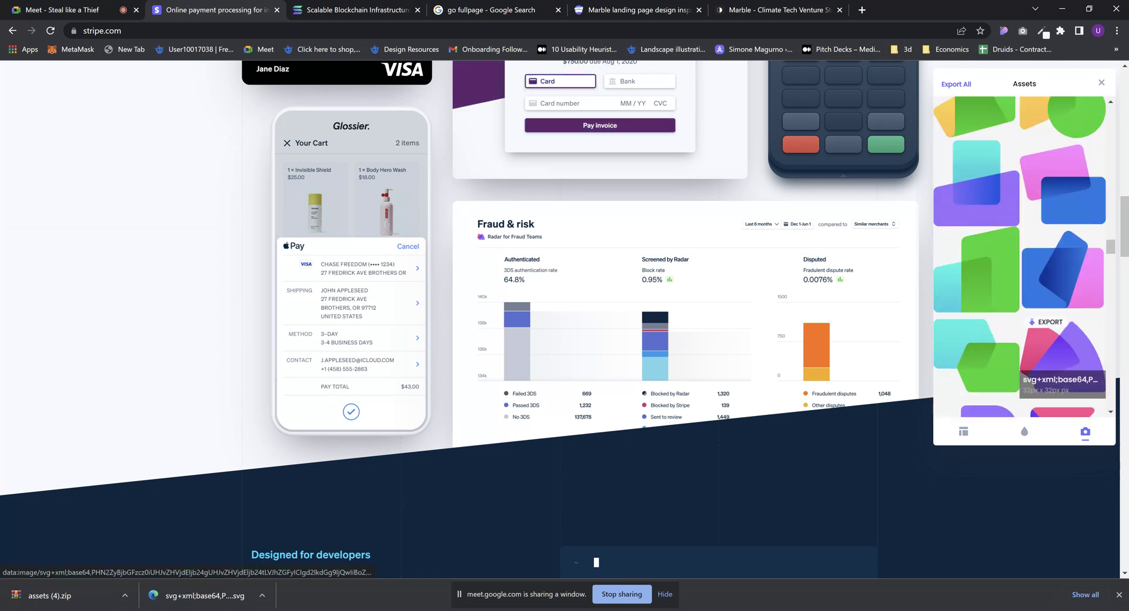
Look through CSS Peeper's exportable assets for the Solana homepage and the Marble website
click(357, 12)
scroll(594, 297, down, 7)
click(1086, 433)
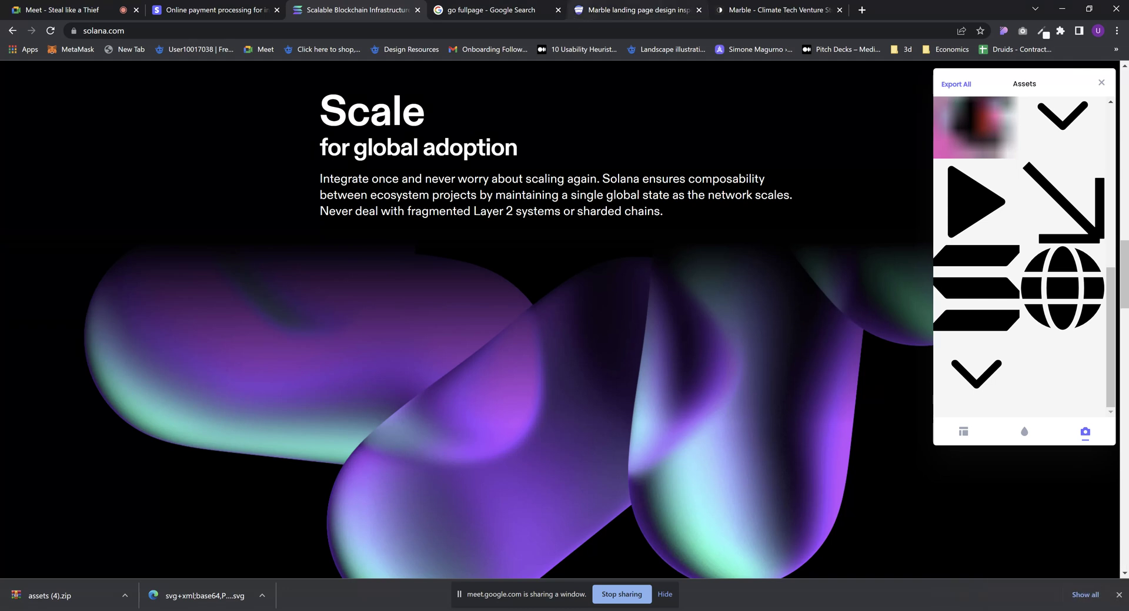
click(777, 11)
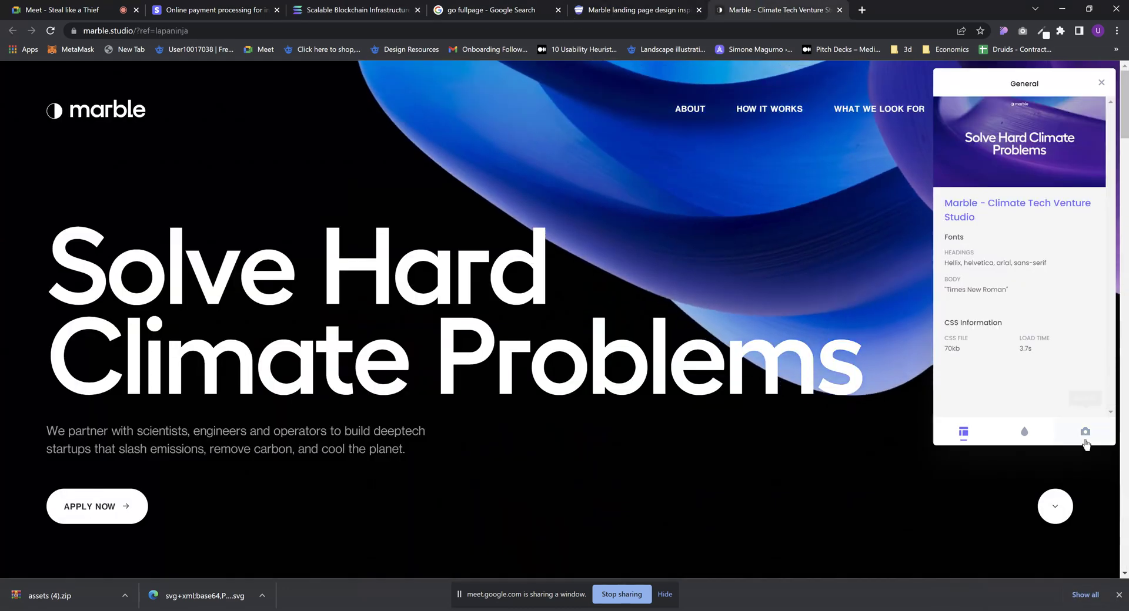
scroll(1016, 265, down, 3)
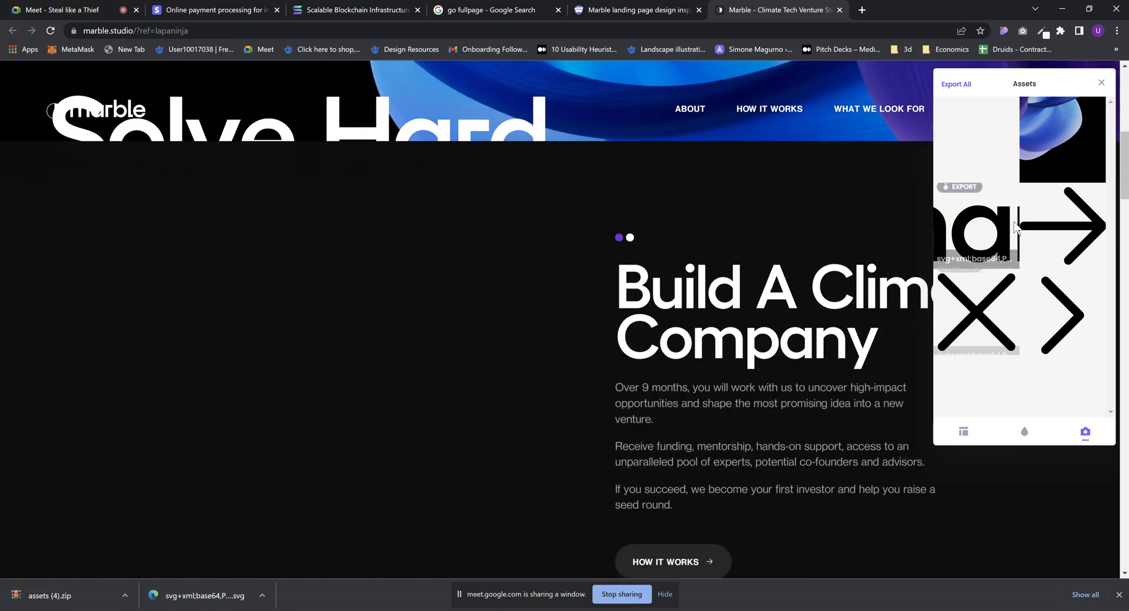
scroll(1015, 235, up, 3)
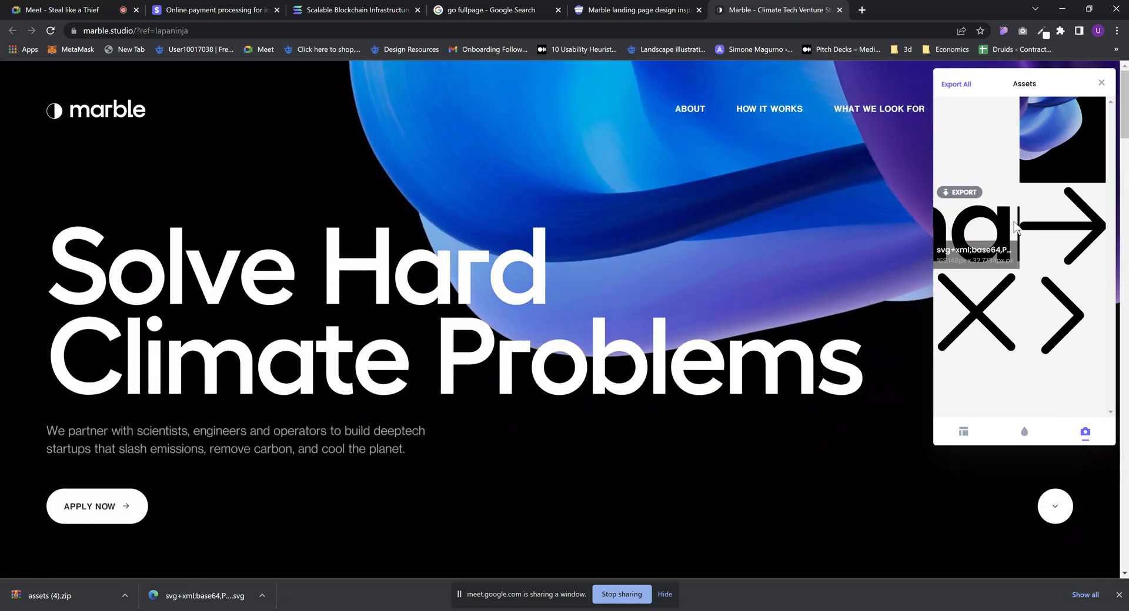
Inspect the Marble logo in the site header, close CSS Peeper, and check the logo's context options
click(85, 113)
click(84, 112)
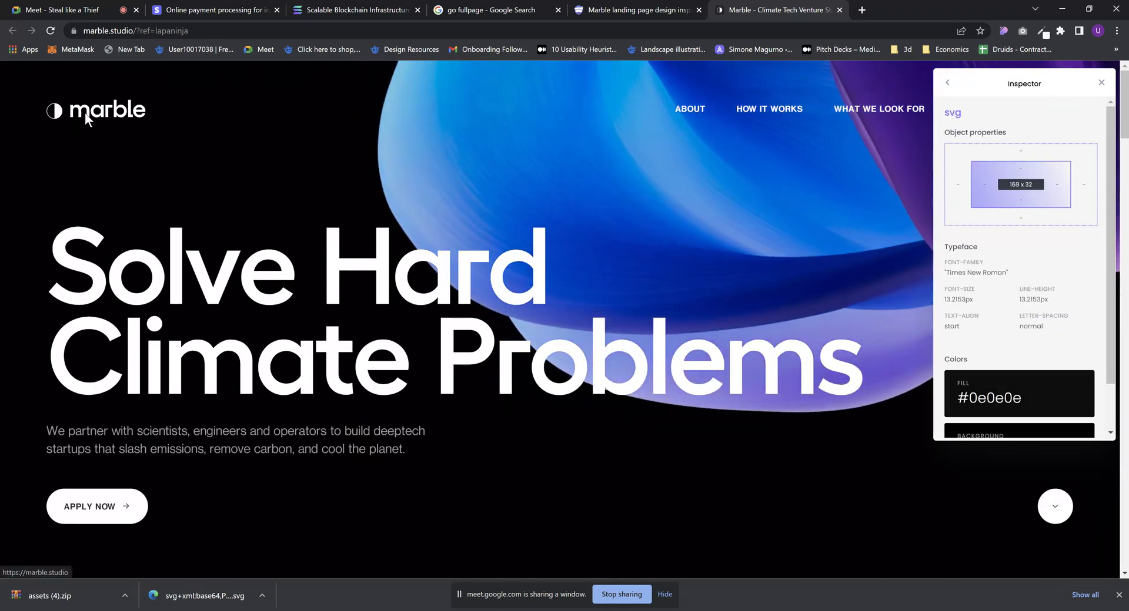
right_click(109, 113)
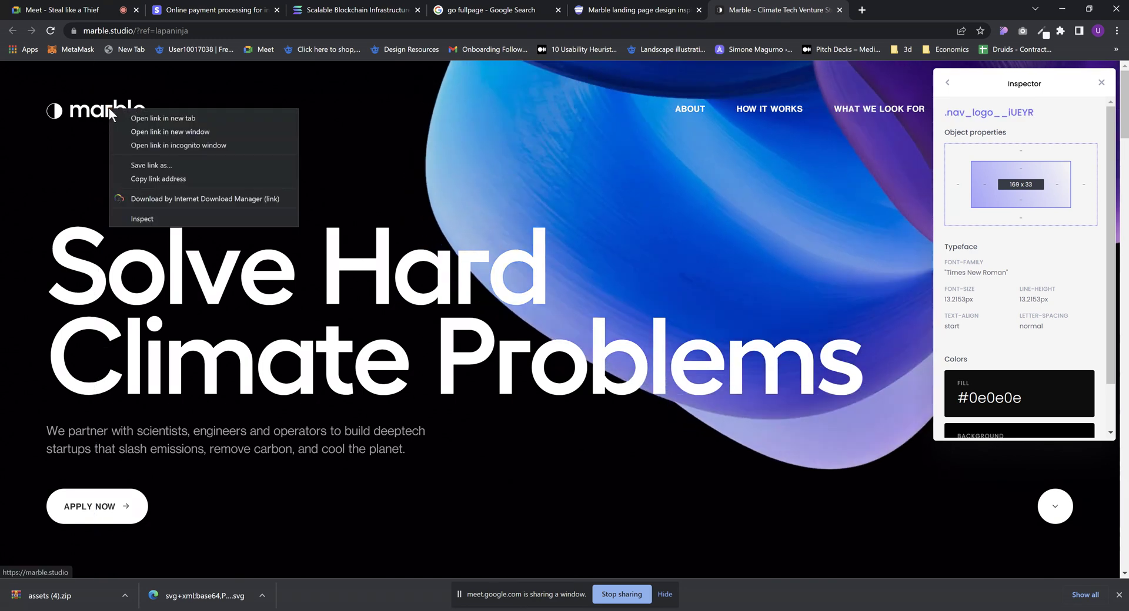
key(Escape)
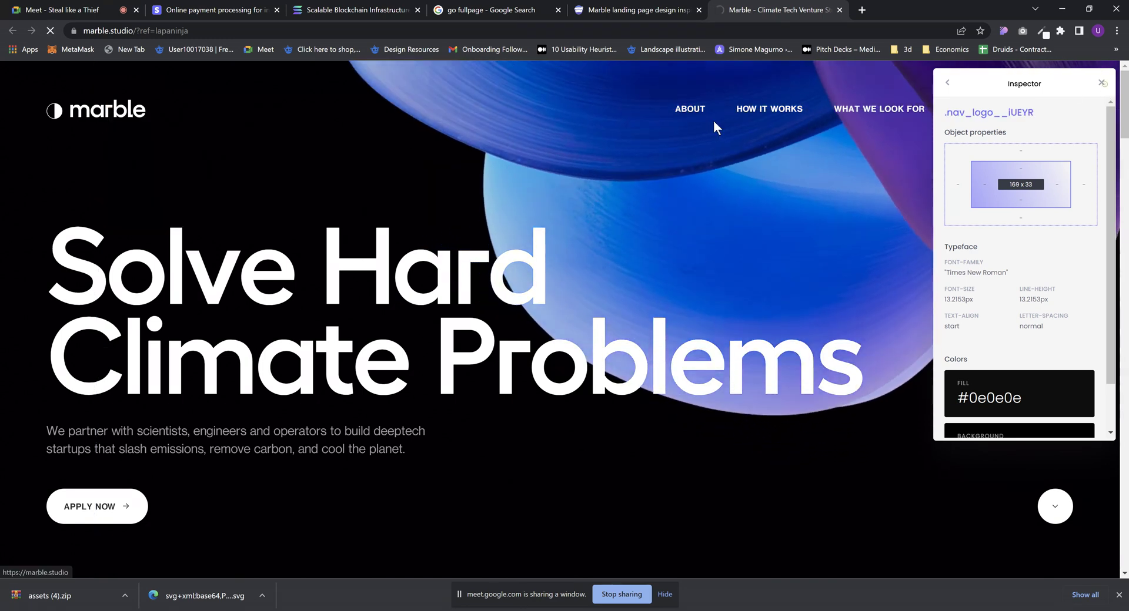
click(100, 107)
right_click(111, 108)
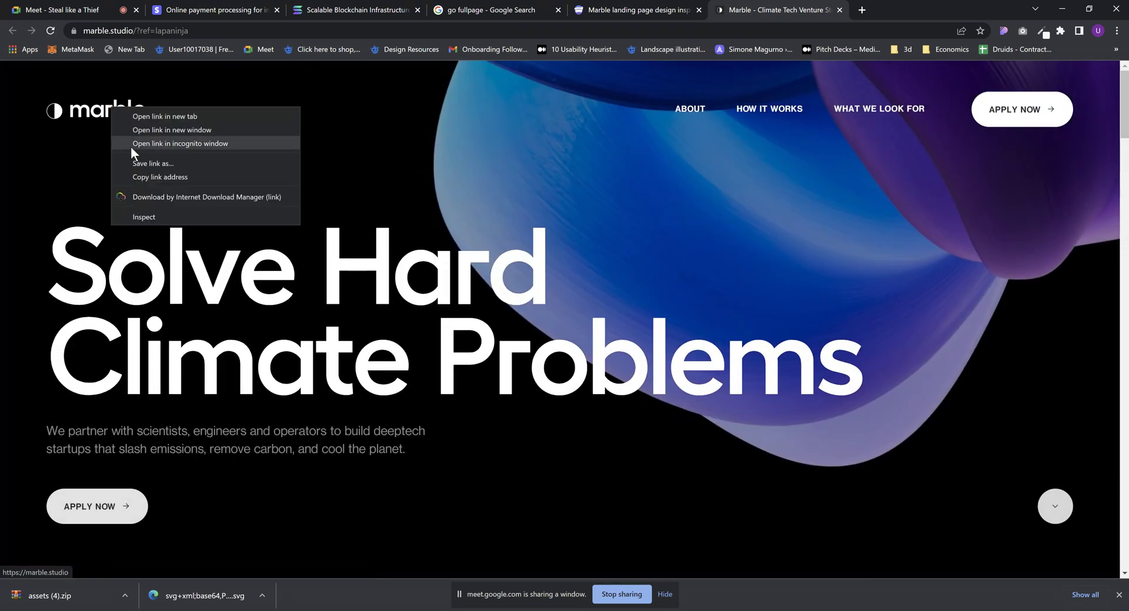
Relaunch CSS Peeper on the Marble website and export the Marble logo from its assets as an SVG
click(1006, 30)
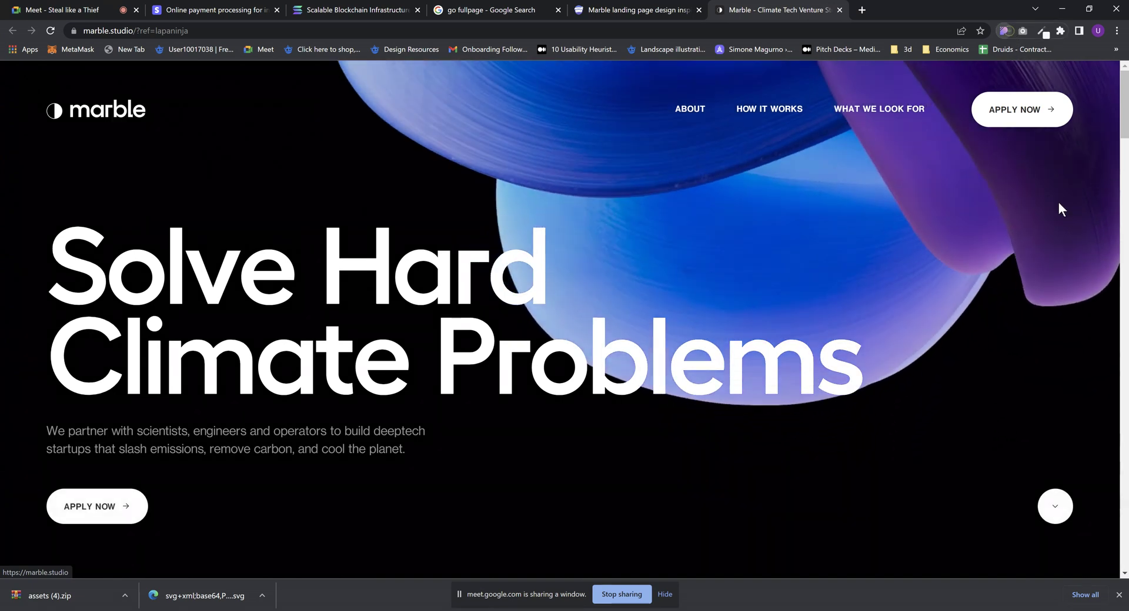
click(1083, 442)
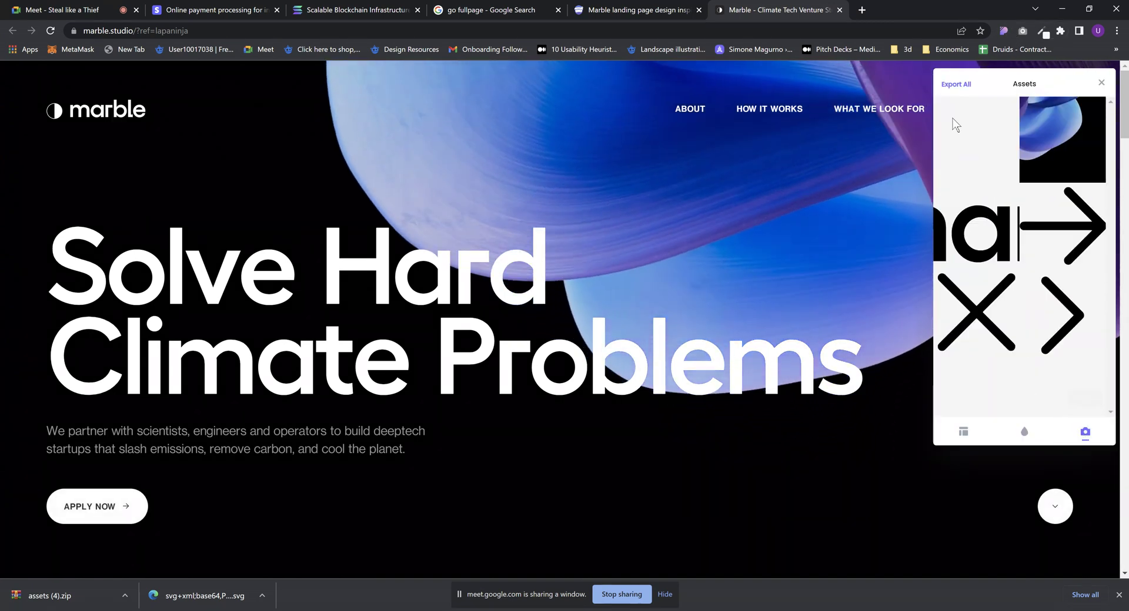
mouse_move(983, 213)
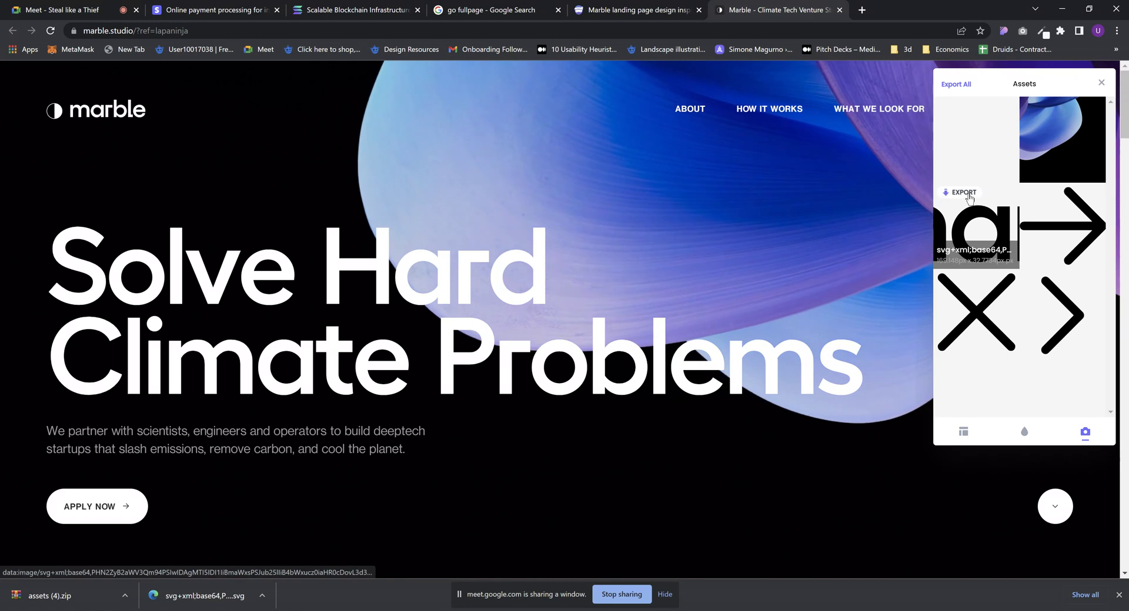
click(969, 196)
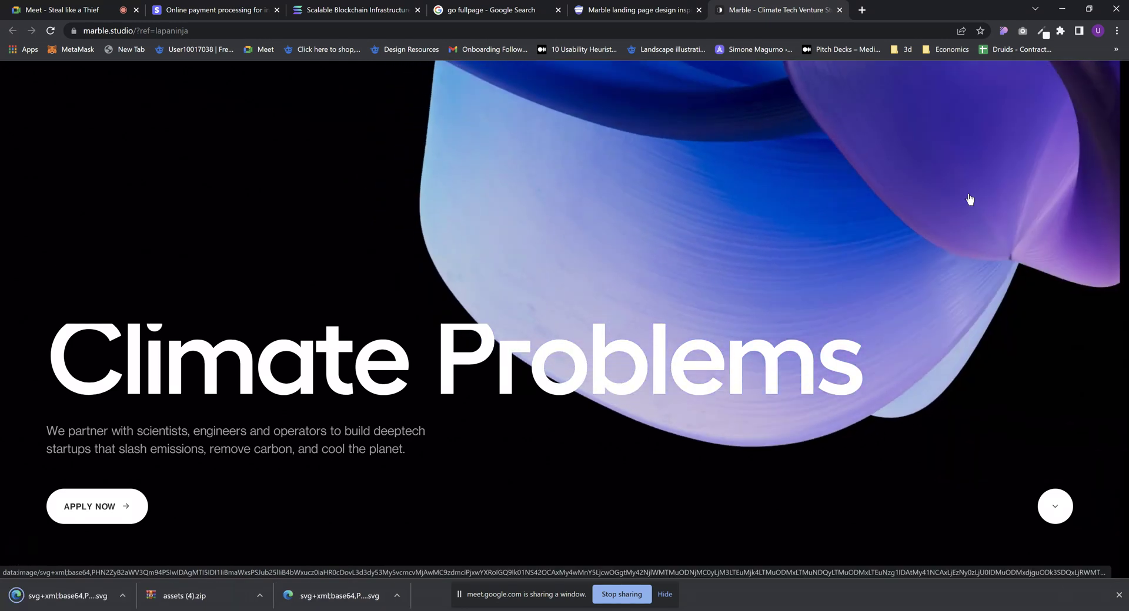
mouse_move(1041, 302)
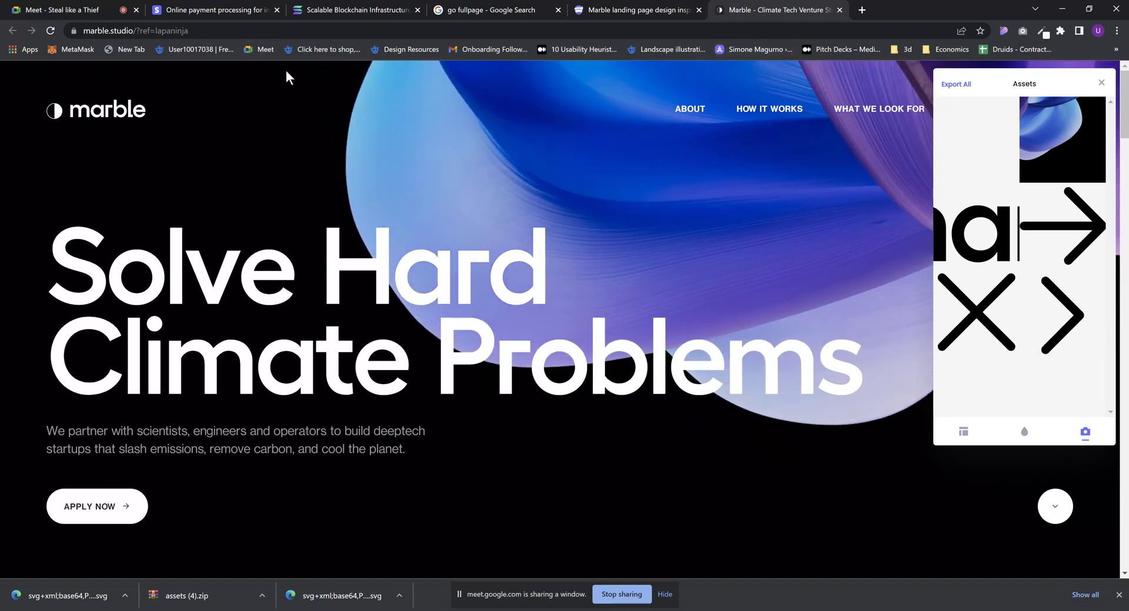
Return to the Solana homepage and inspect the Solana logo in the header with CSS Peeper
click(344, 8)
scroll(297, 148, up, 15)
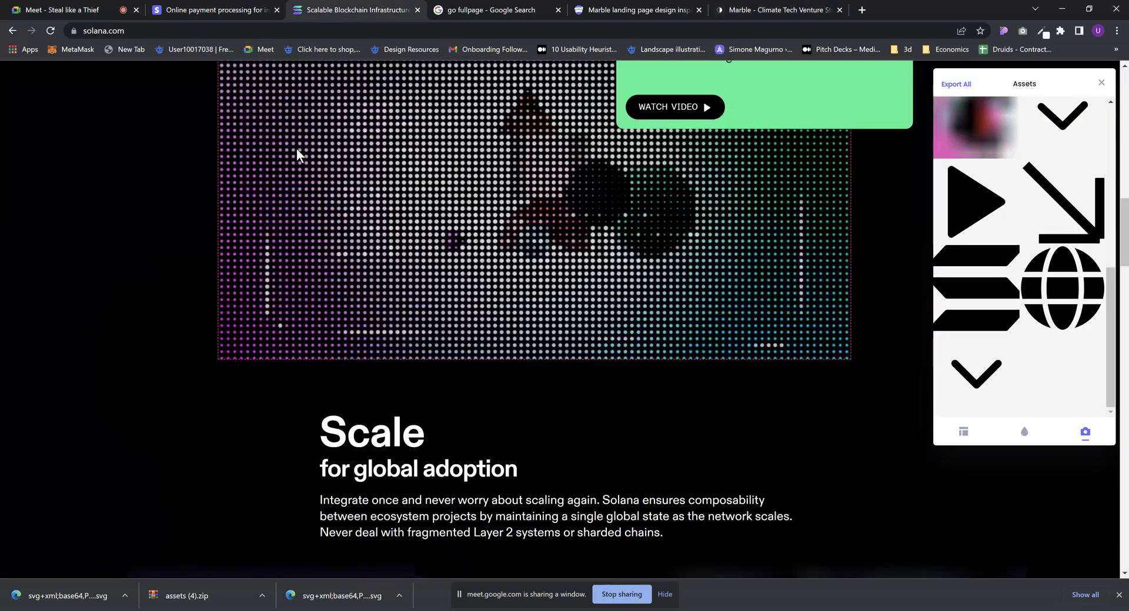
click(161, 84)
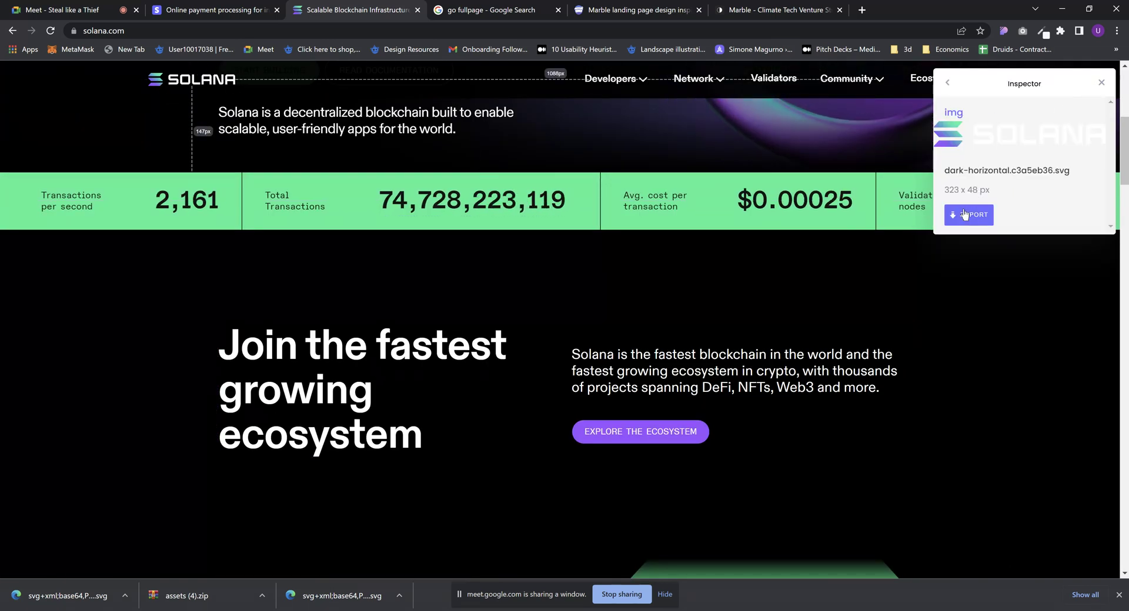
click(177, 80)
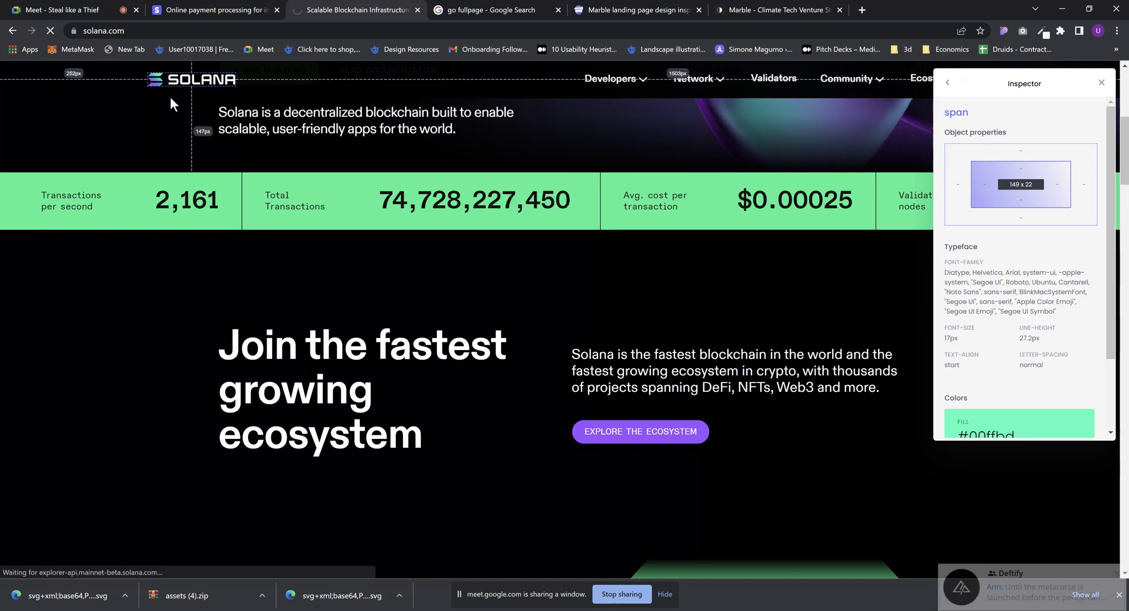
Check the Solana logo's context options and return to the Marble website
click(176, 82)
right_click(176, 83)
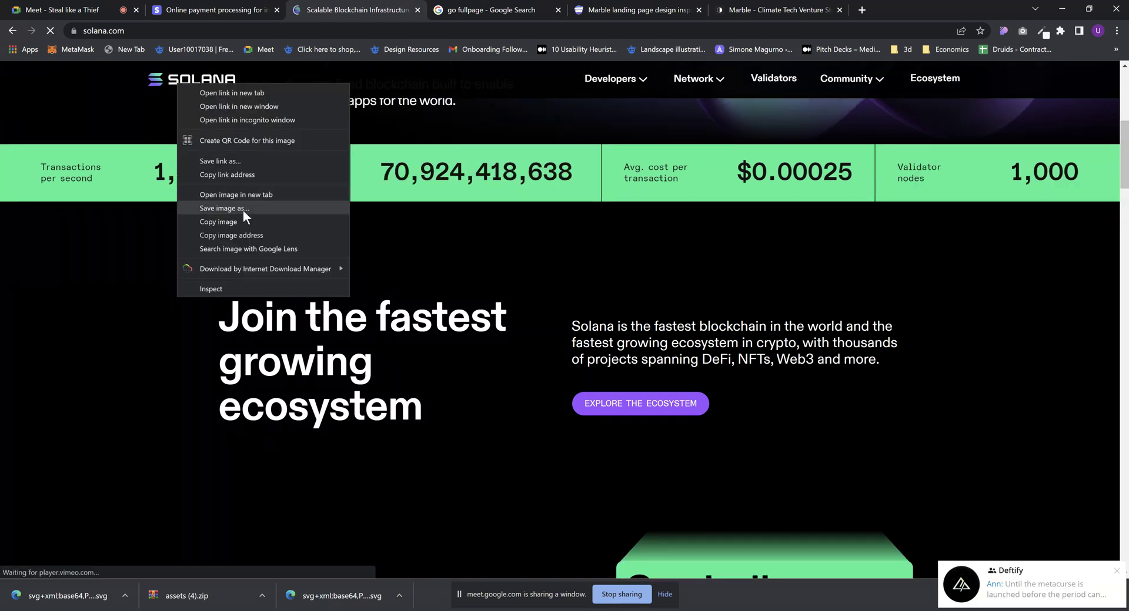
click(770, 10)
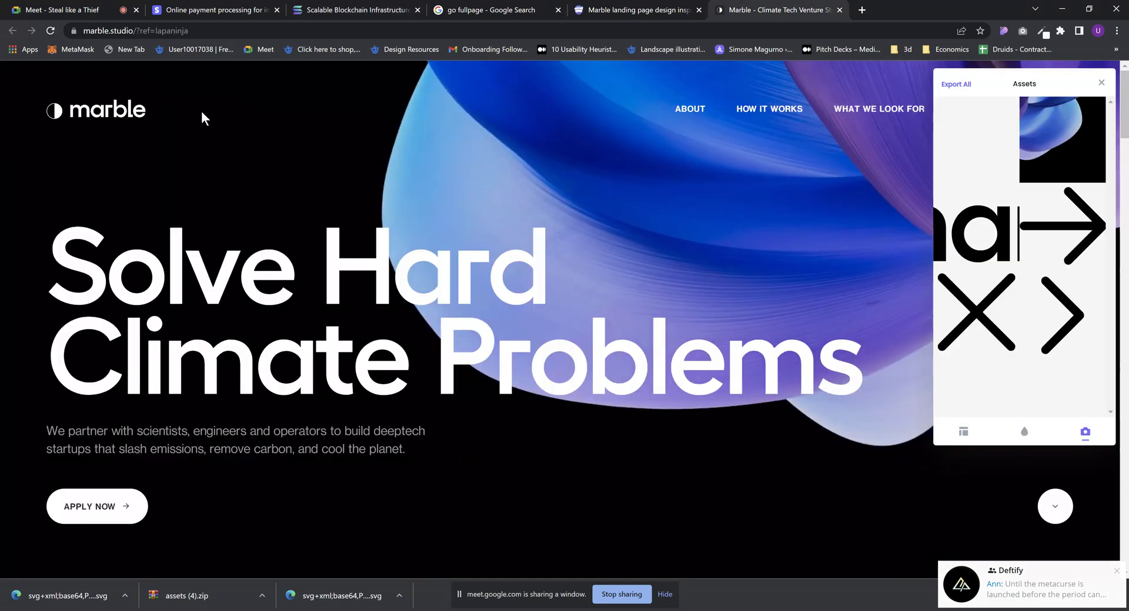
mouse_move(973, 198)
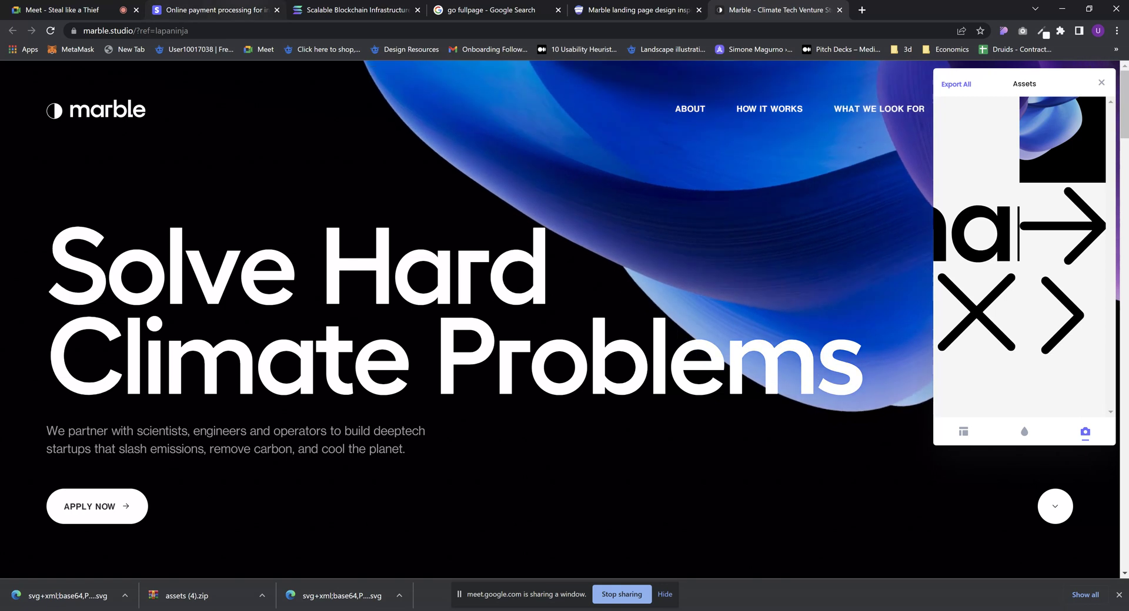
Return to the Stripe homepage, close CSS Peeper, and look over the hero and customer logo sections
key(ctrl+2)
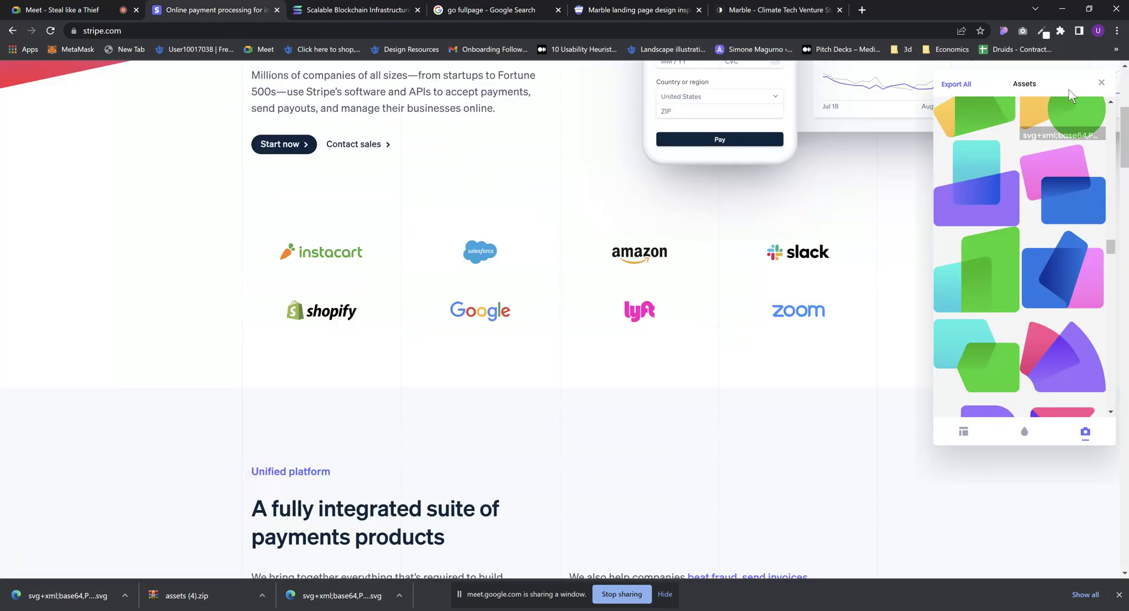
click(1101, 83)
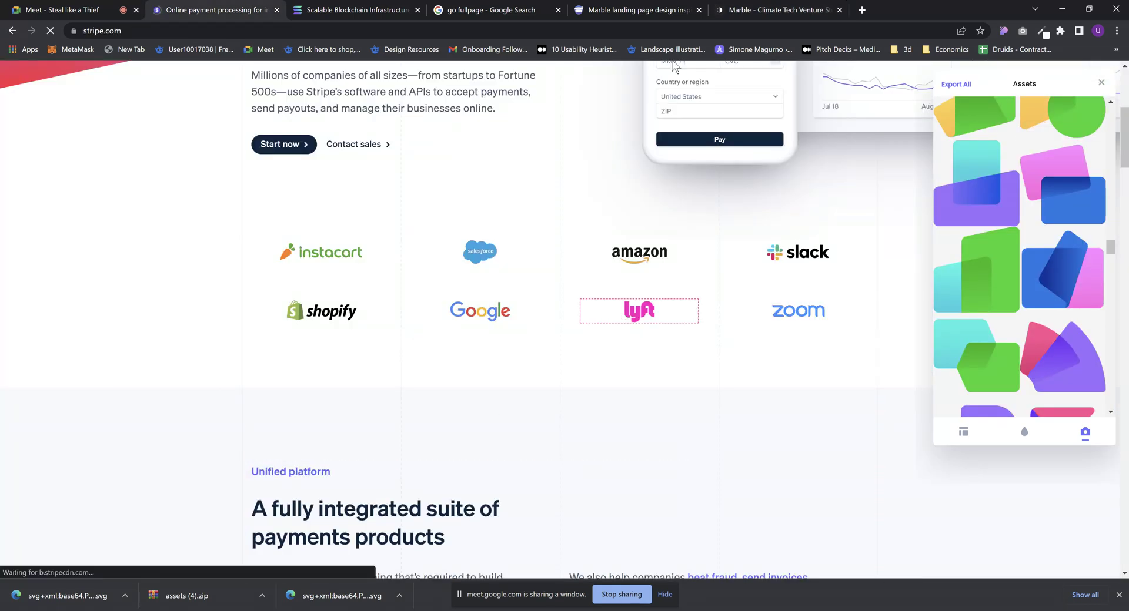
scroll(390, 216, up, 4)
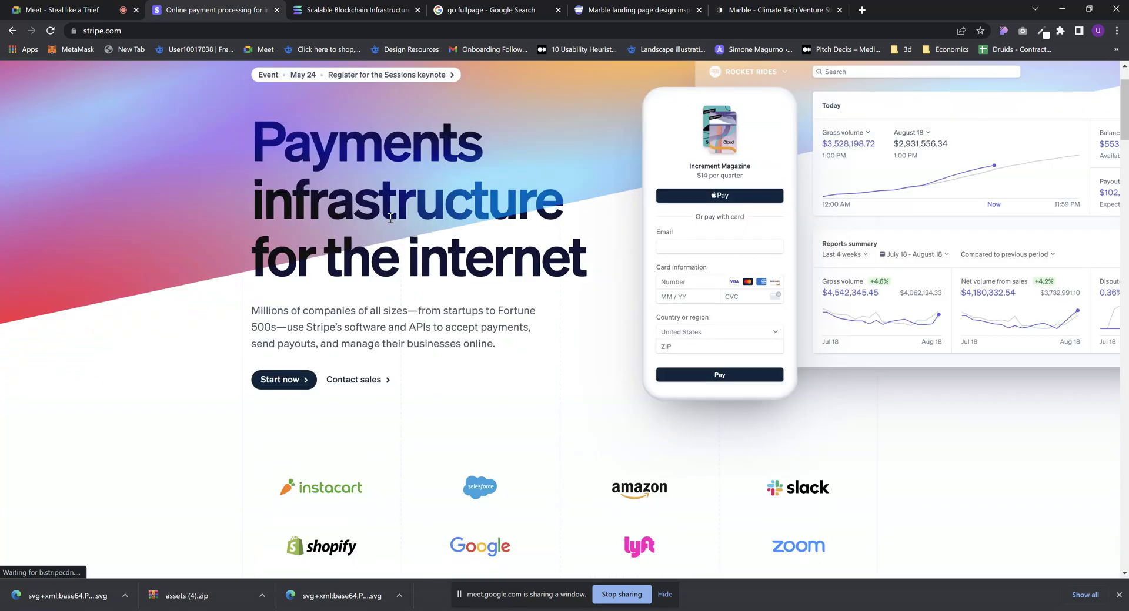
scroll(390, 217, down, 6)
scroll(313, 404, down, 5)
scroll(353, 224, up, 8)
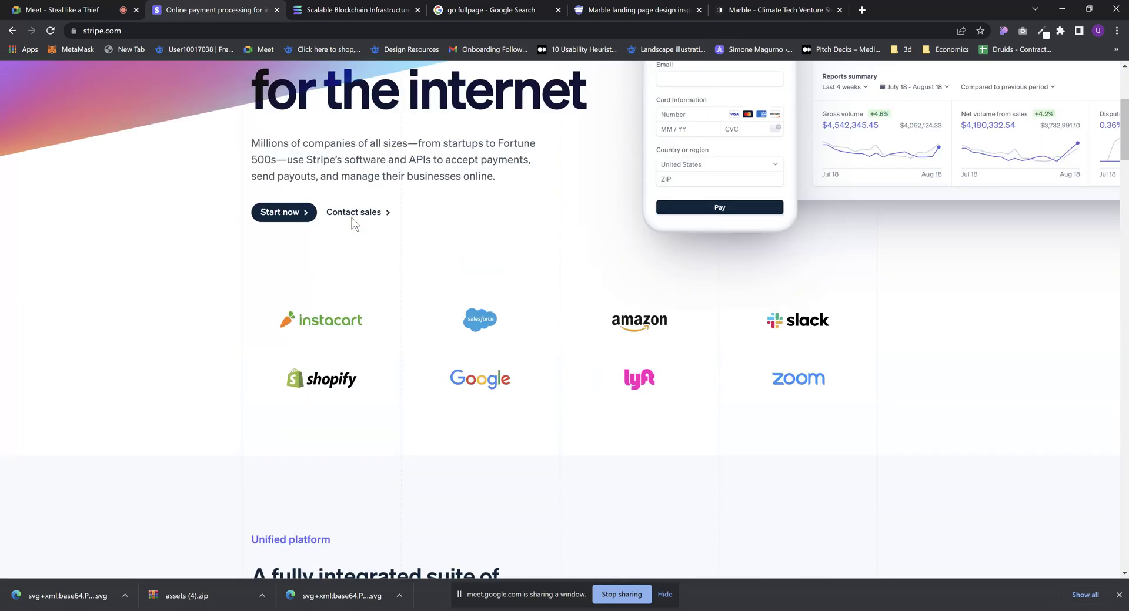
scroll(353, 224, up, 4)
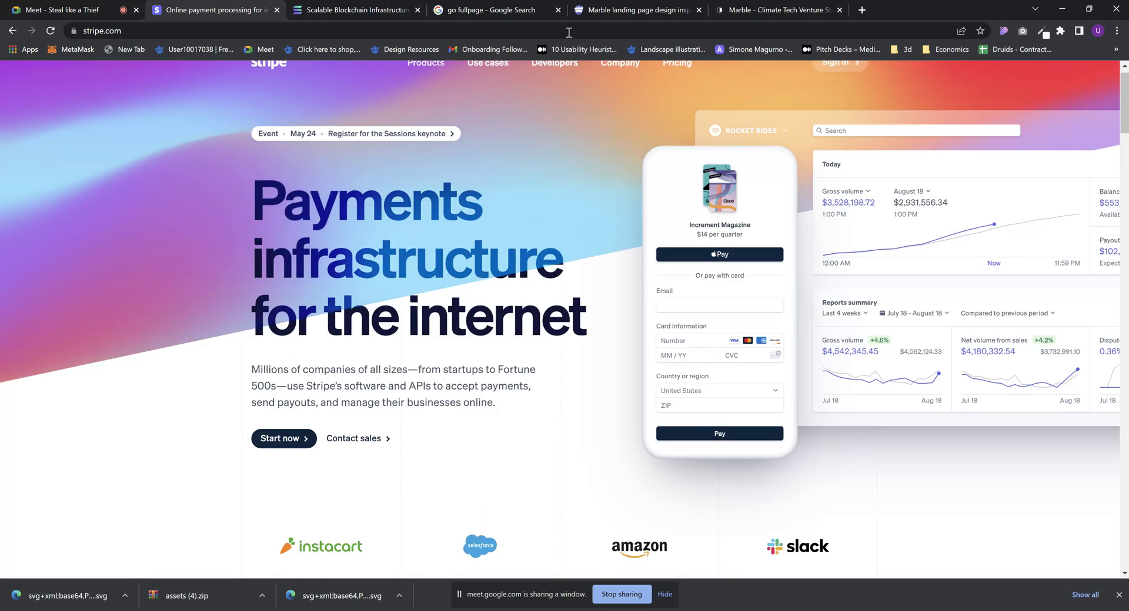
Inspect Stripe's hero headline and description paragraph with CSS Peeper, and copy the paragraph's fill color #425466
mouse_move(425, 62)
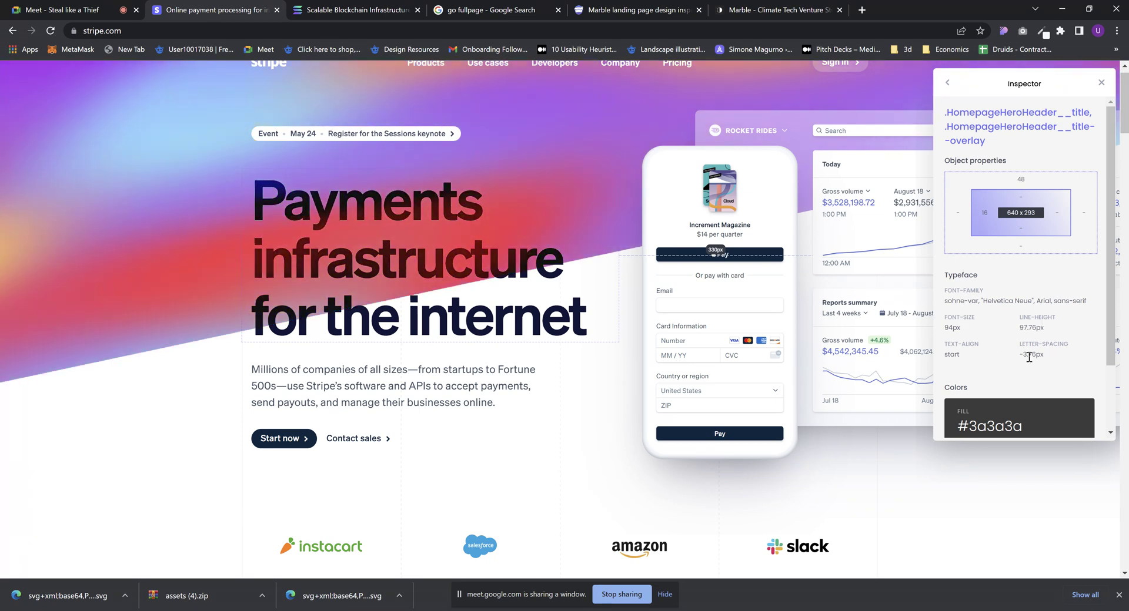
scroll(1013, 360, down, 2)
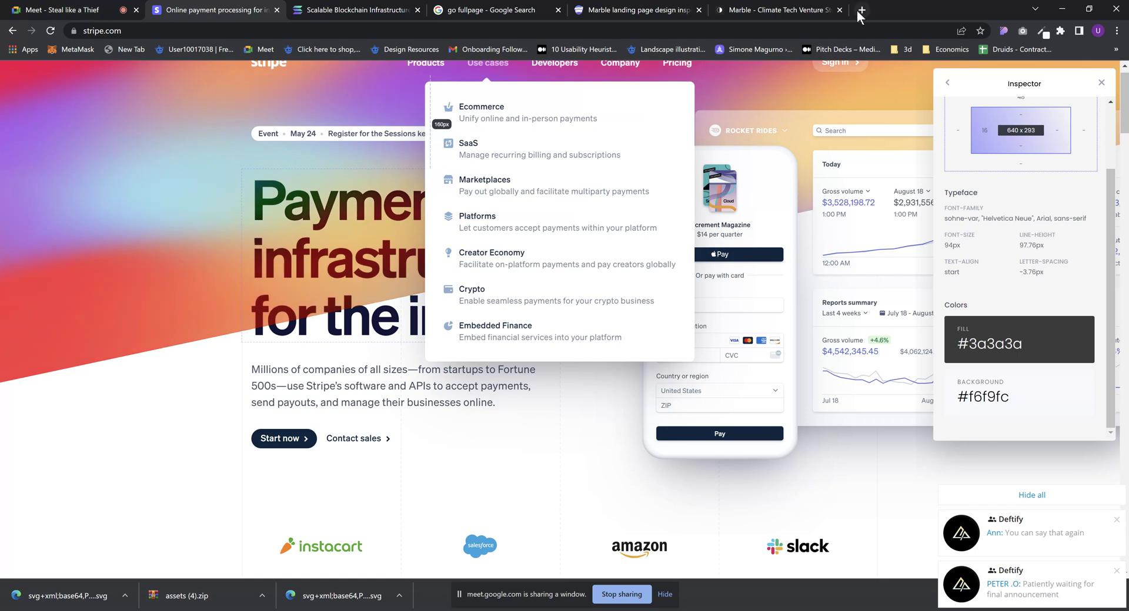
scroll(923, 341, up, 1)
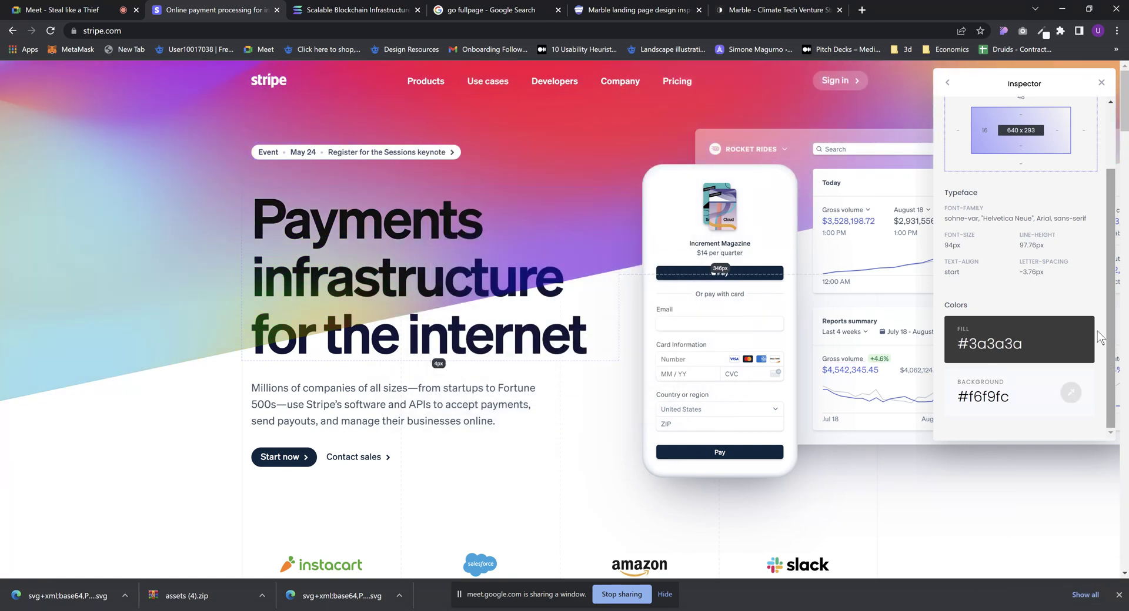
click(338, 419)
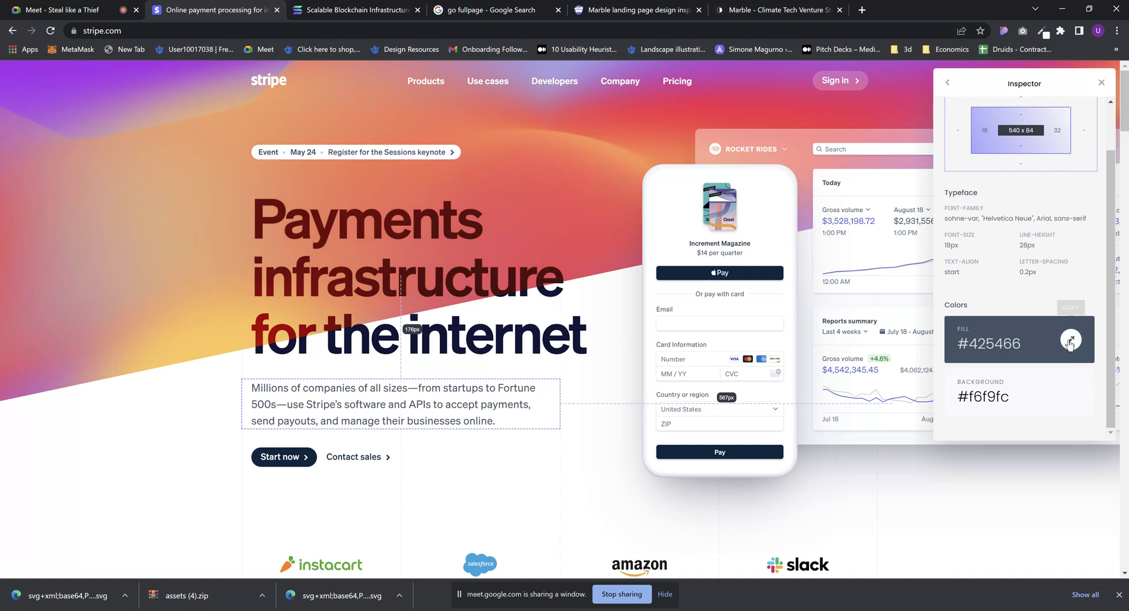
click(1070, 340)
scroll(623, 305, down, 1)
scroll(622, 306, down, 4)
Return to the Solana homepage and inspect the text in the "Join the fastest growing ecosystem" section with CSS Peeper
click(366, 16)
scroll(576, 347, down, 4)
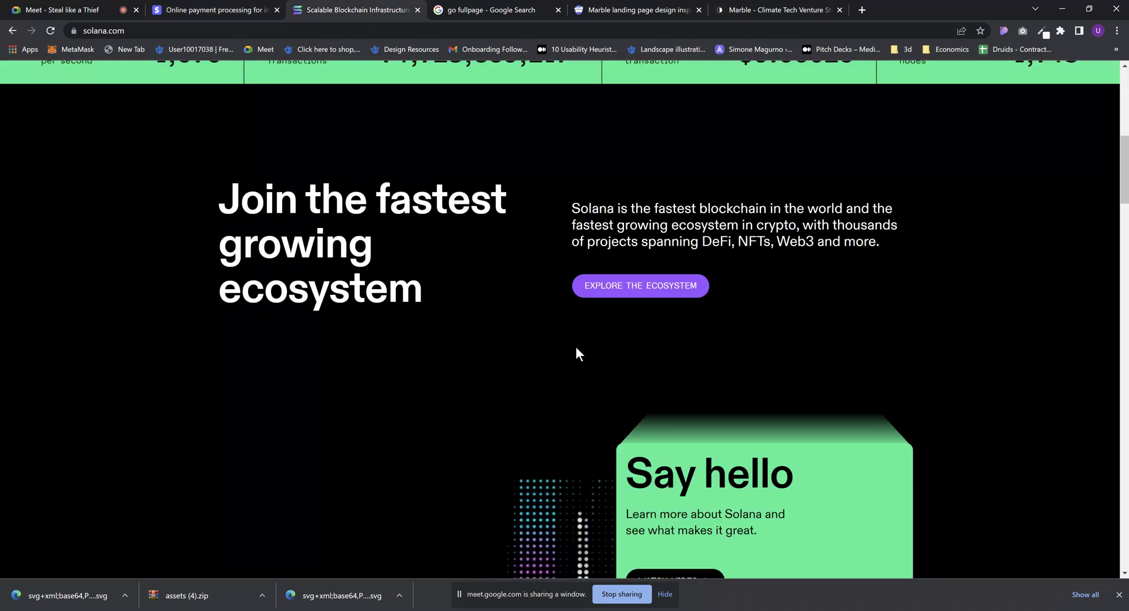
scroll(579, 308, up, 2)
scroll(580, 322, up, 3)
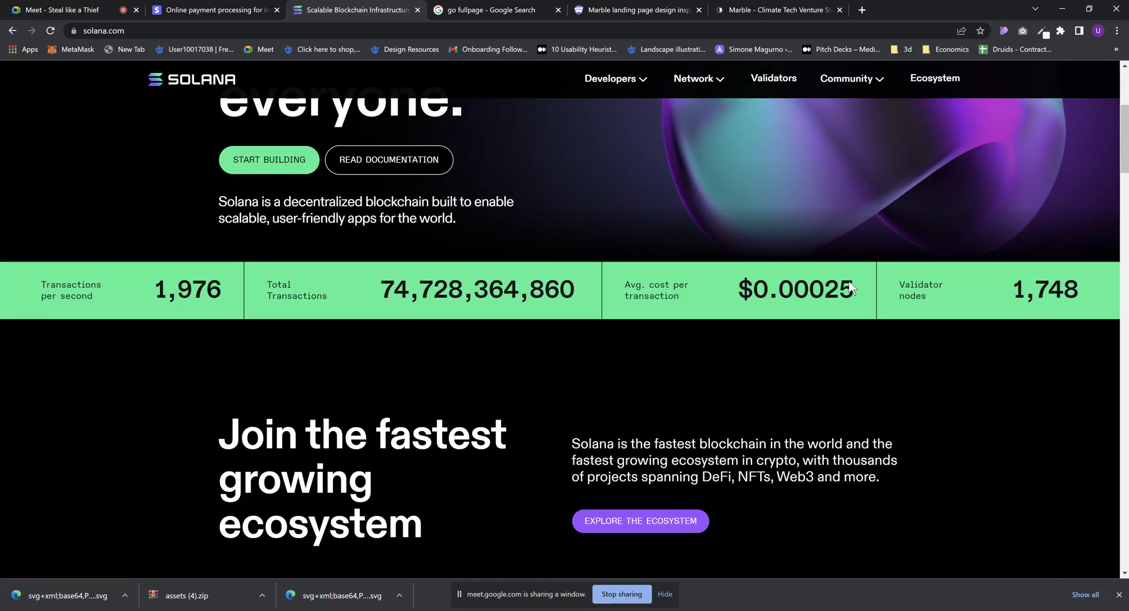
click(1004, 31)
scroll(479, 473, down, 2)
click(412, 382)
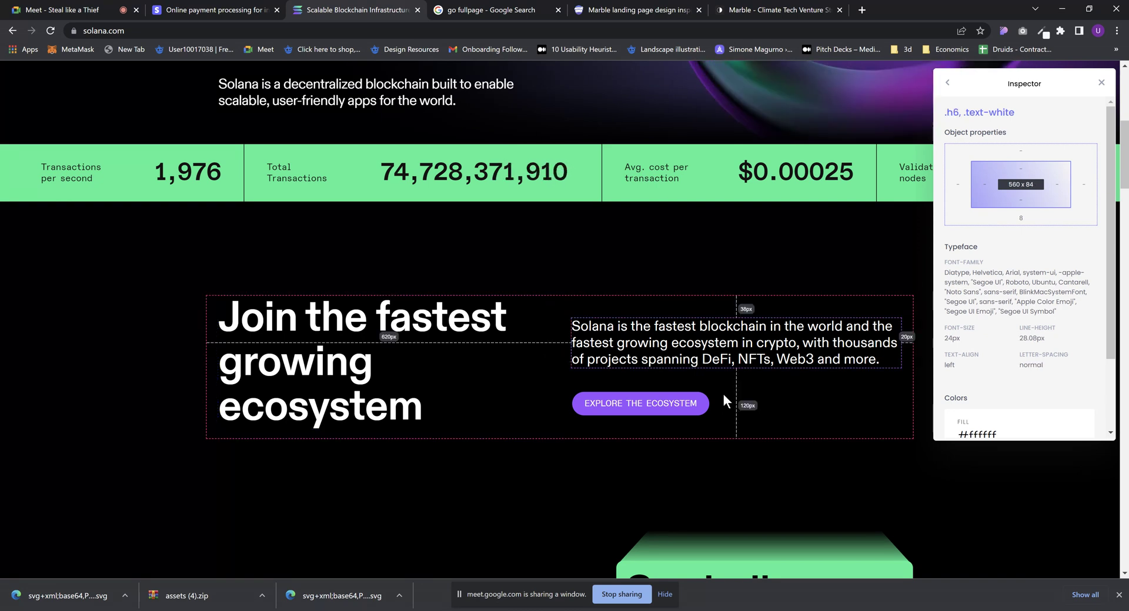
Open flutterwave.design in a new tab and inspect the hero introduction's typeface with CSS Peeper
click(863, 10)
text(fl)
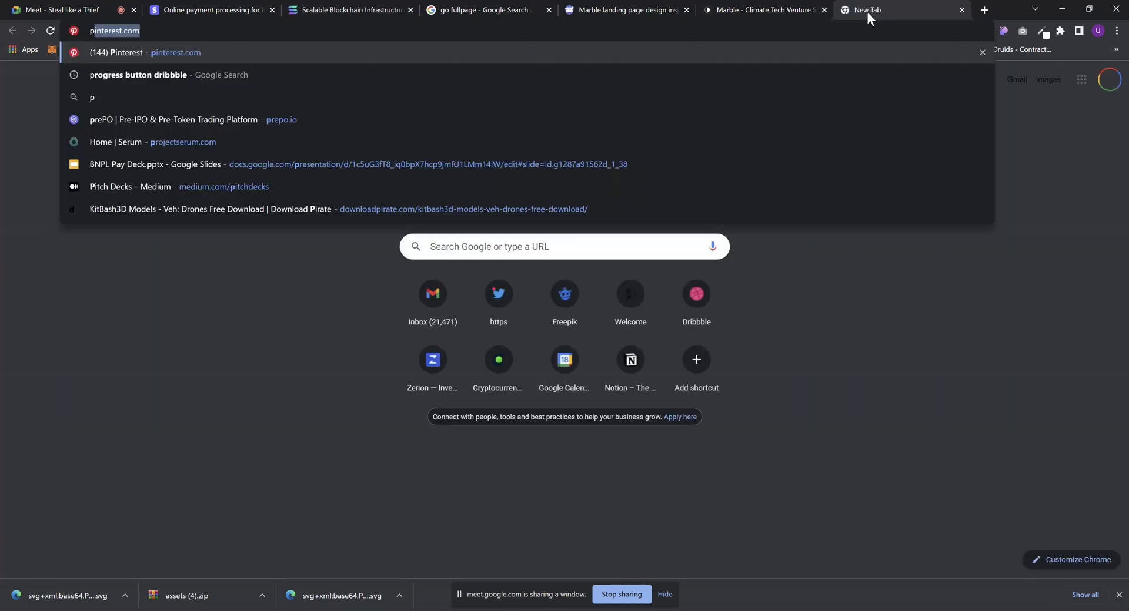
text(ut)
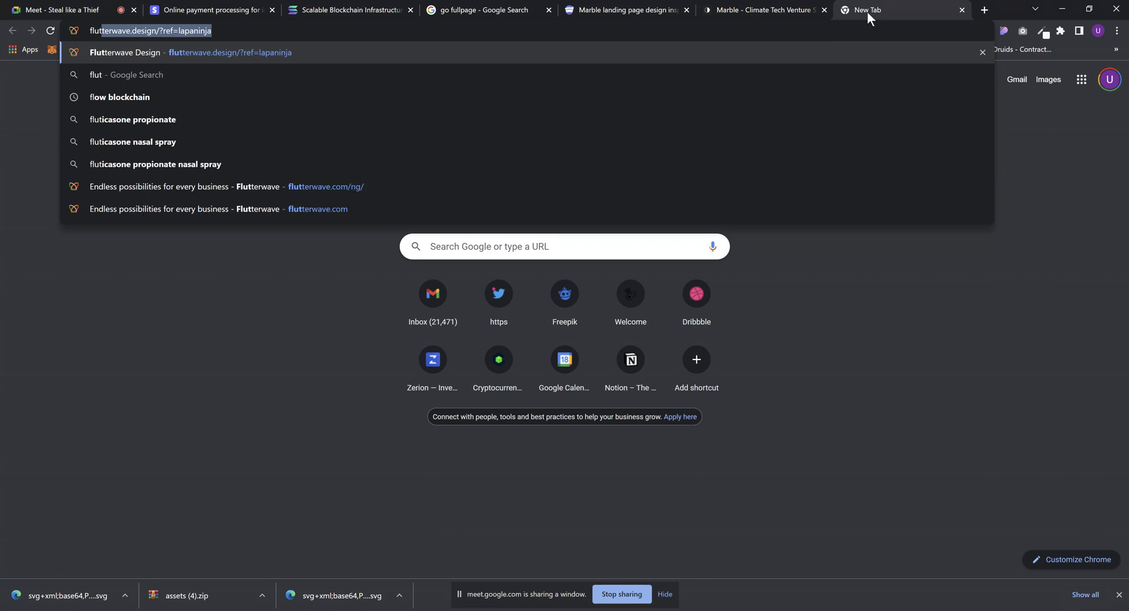
key(Return)
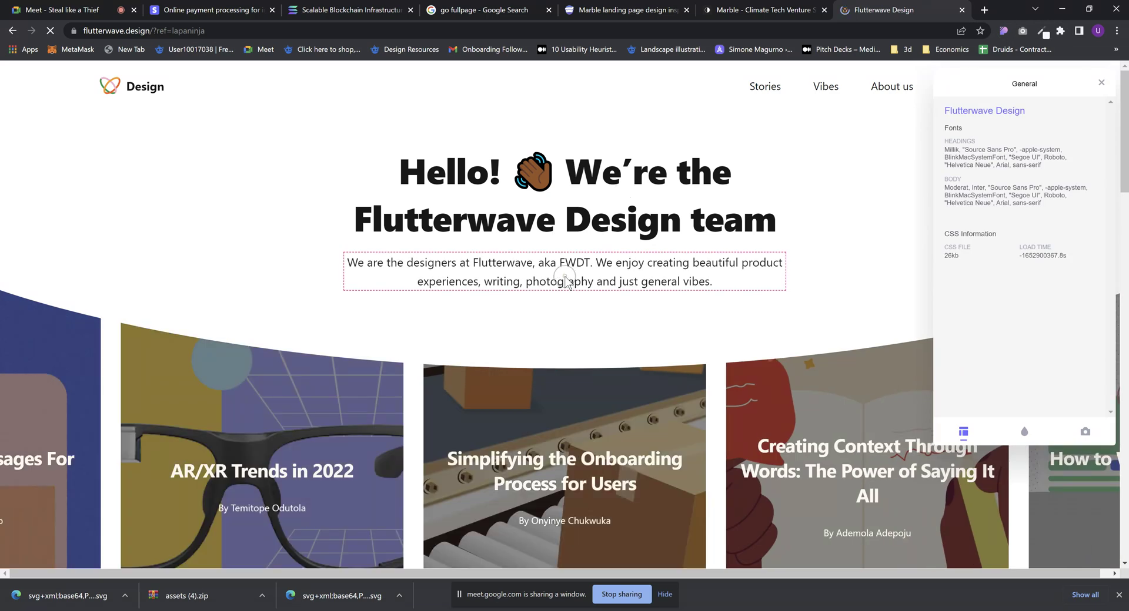
click(875, 322)
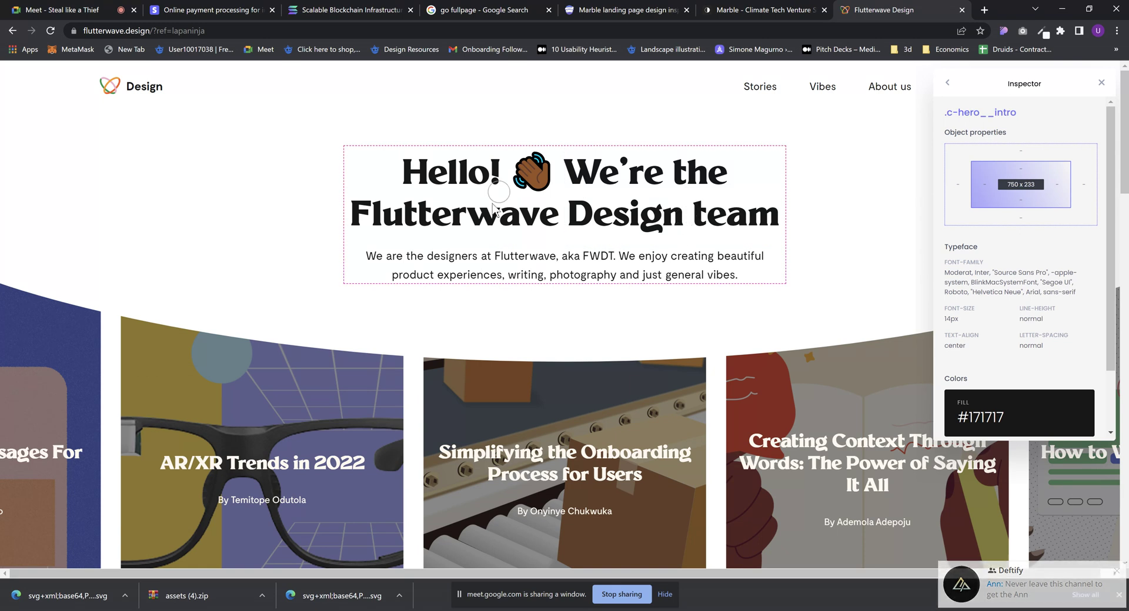
Open fontshub.pro in a new tab and search for the font "moderat"
click(985, 10)
text(fontshub.pro)
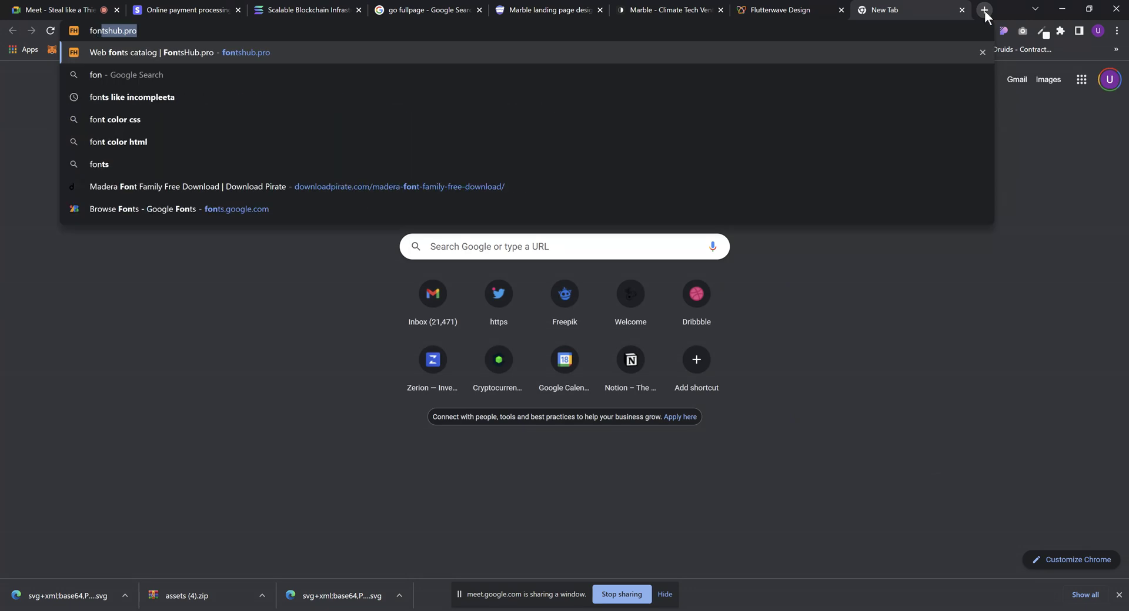
key(Return)
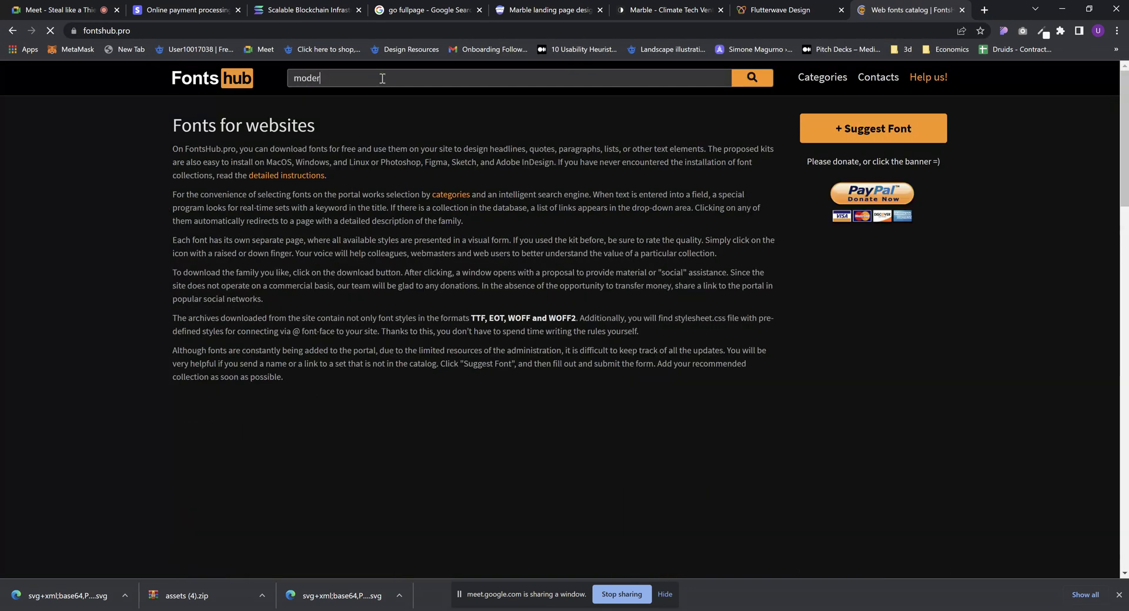
key(Return)
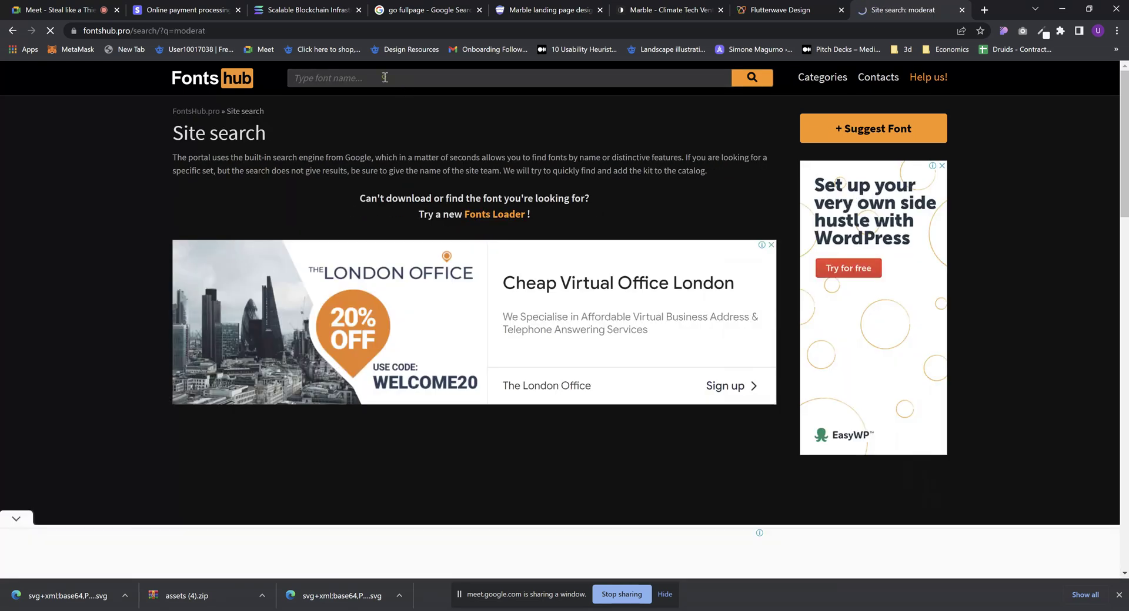
Look up Moderat again, open the suggested font's page, and dismiss the advertisement
click(385, 77)
text(modera)
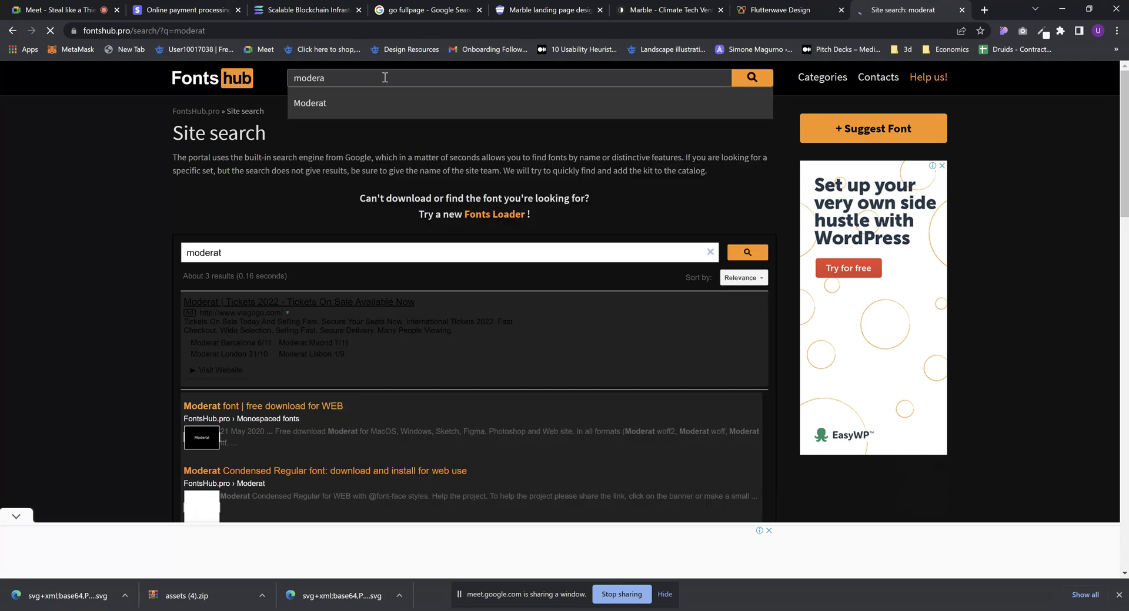
click(323, 104)
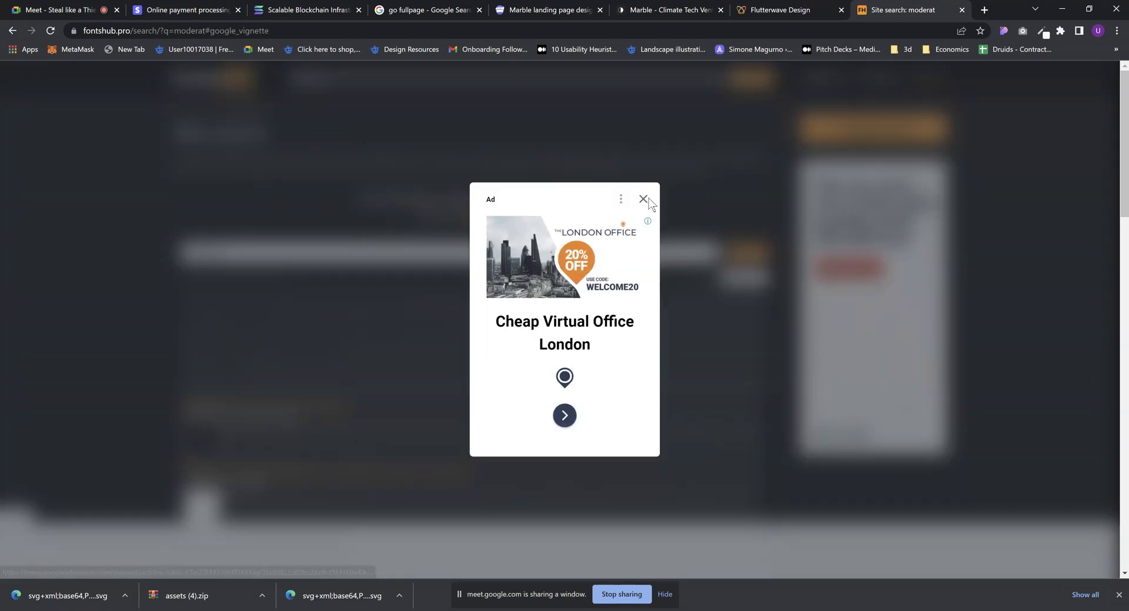
click(643, 198)
Look through the Moderat font styles down to the option for downloading the whole family
scroll(332, 226, down, 15)
scroll(323, 298, down, 20)
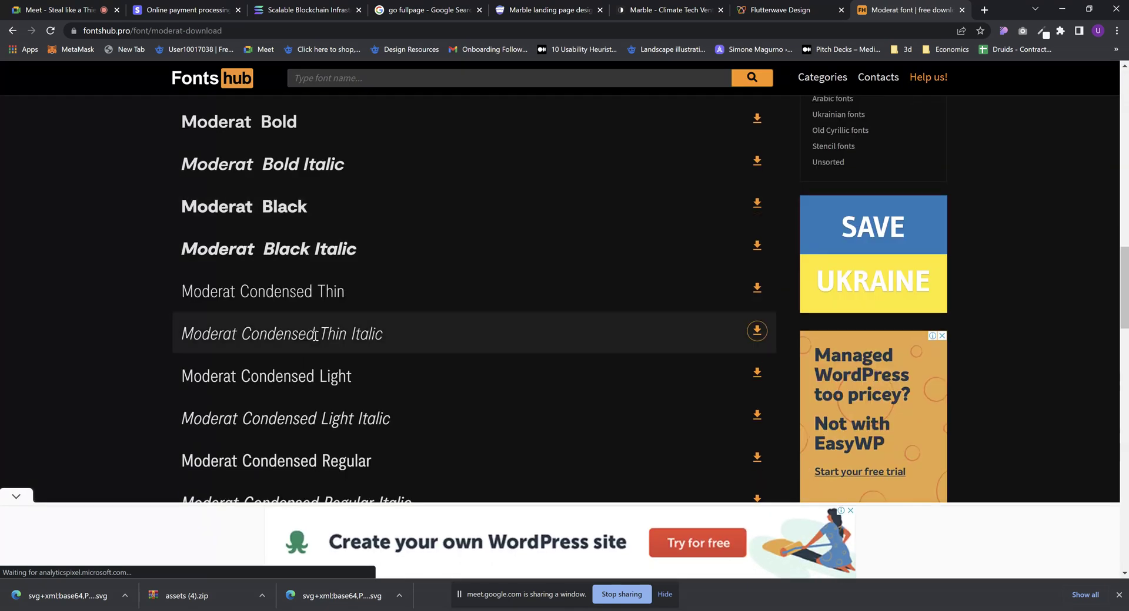
scroll(315, 335, down, 3)
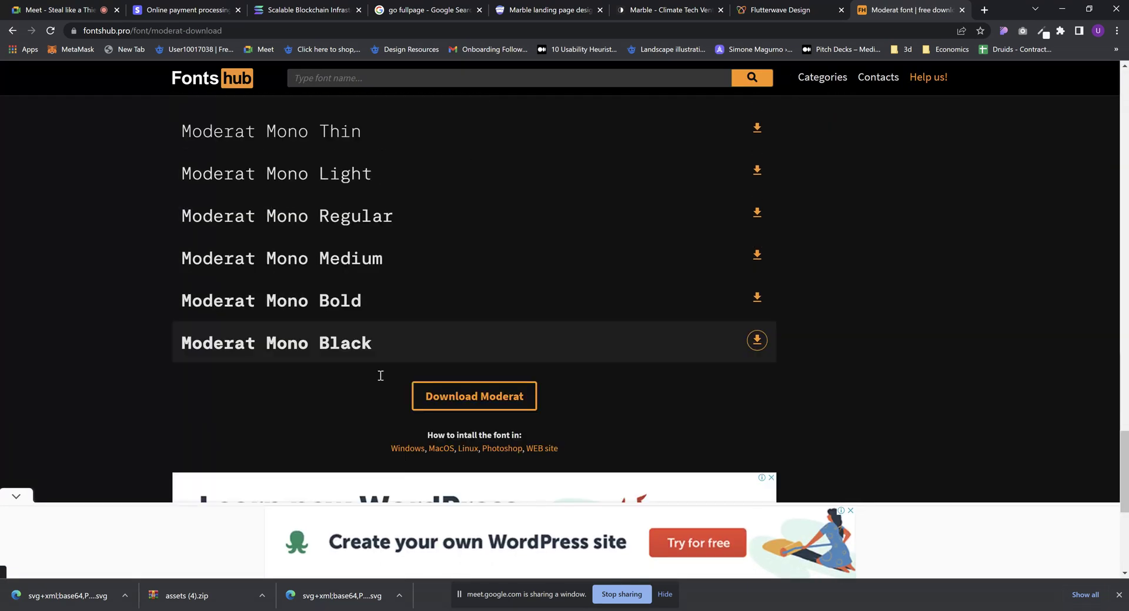
click(474, 396)
Switch to the Google Meet call, admit everyone waiting to join, and return to the Moderat font page
click(61, 10)
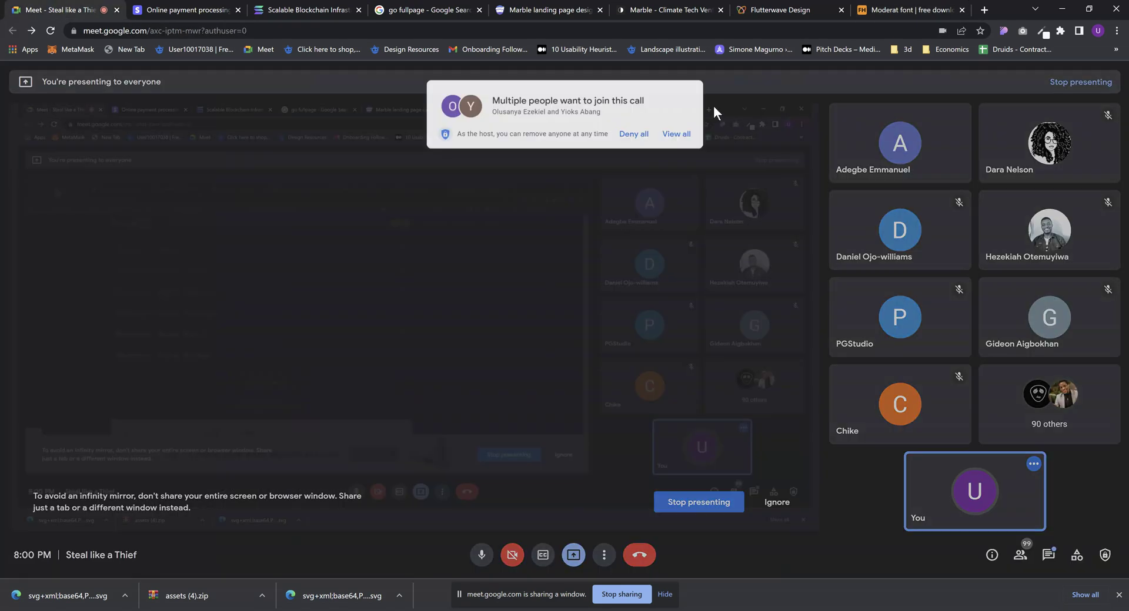
click(680, 126)
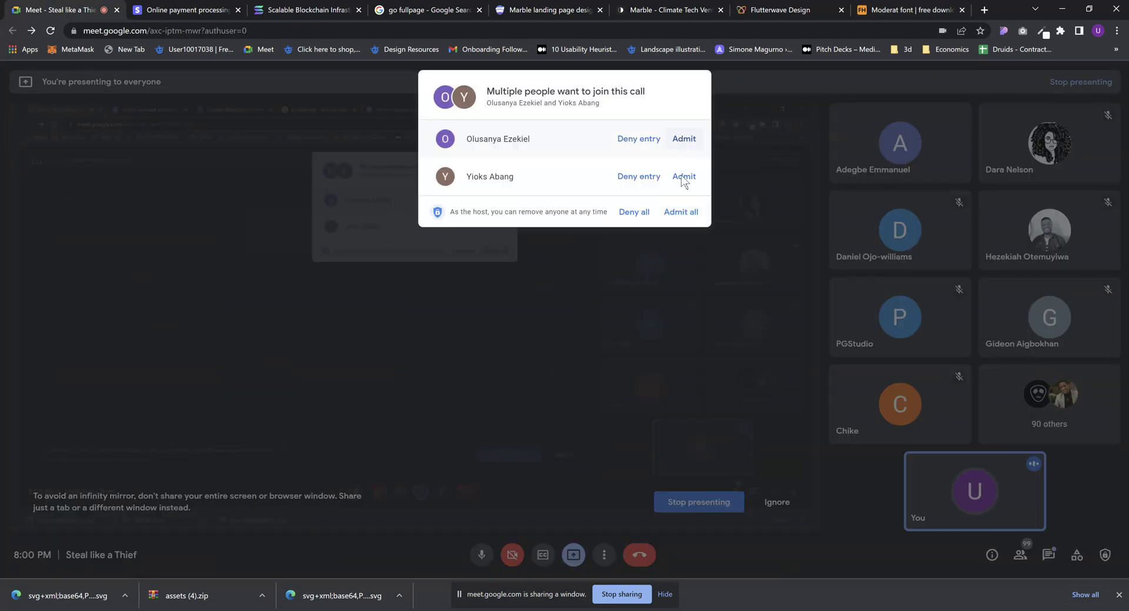
click(680, 213)
click(891, 10)
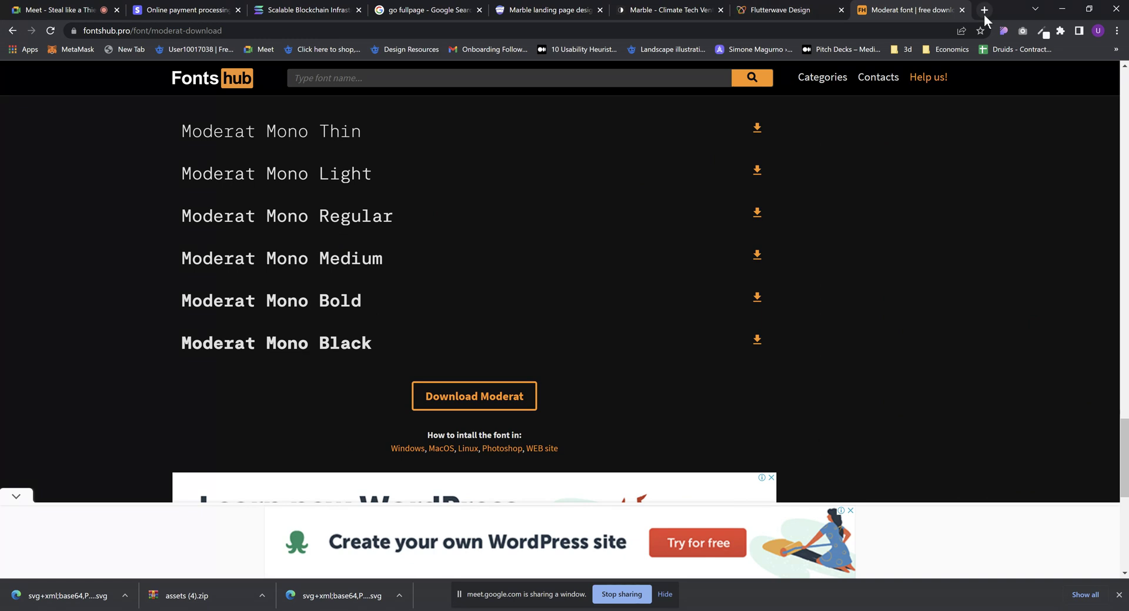
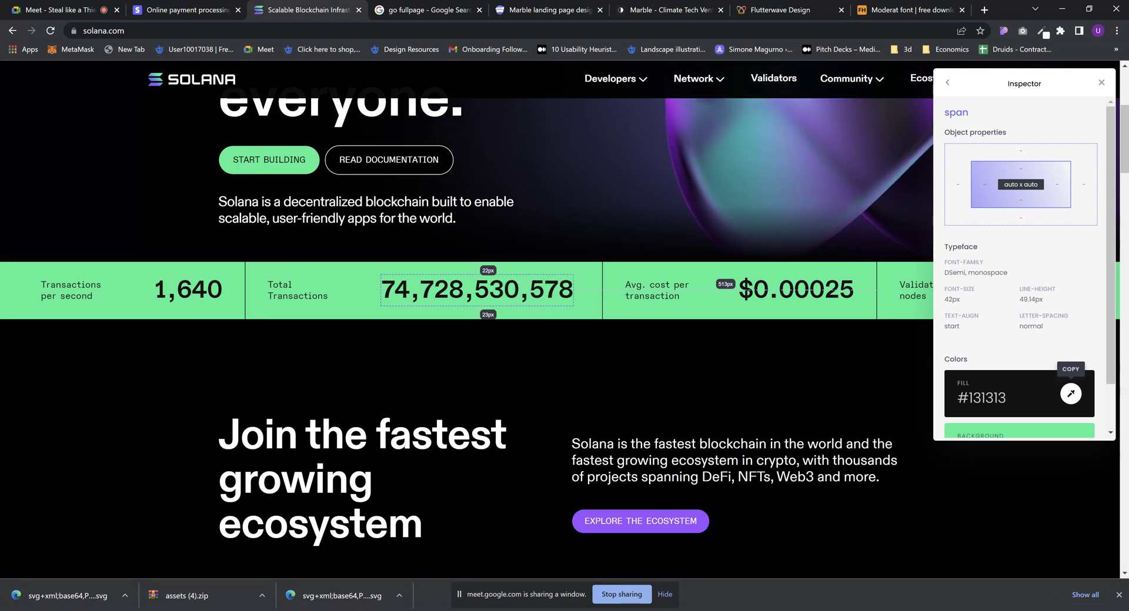
Open coolors.co in a new tab and go to its Contrast Checker tool
click(984, 9)
text(coo)
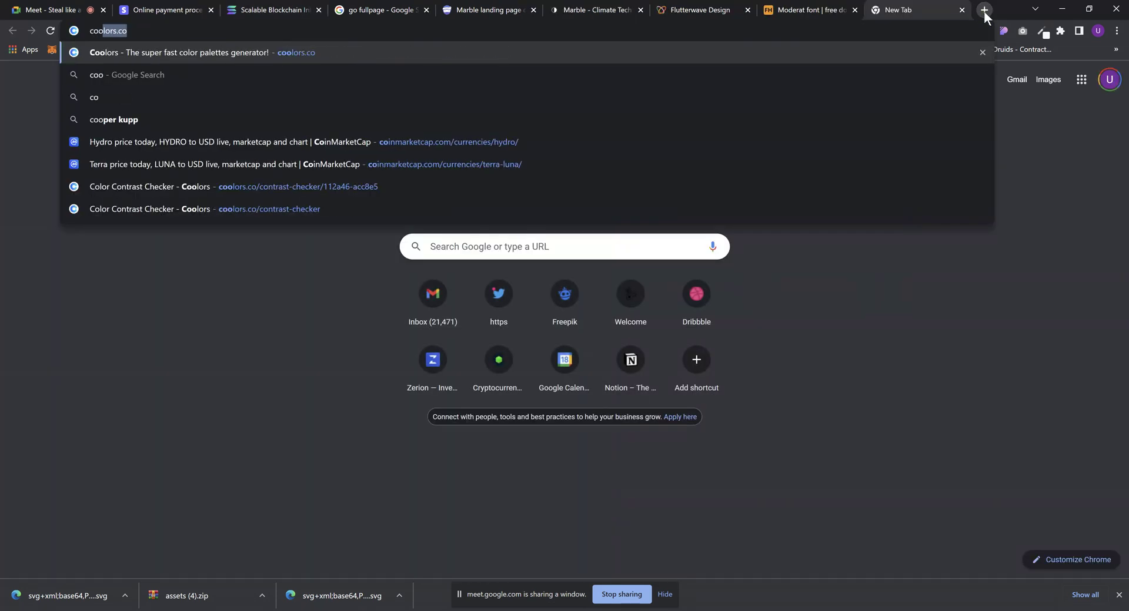
key(Return)
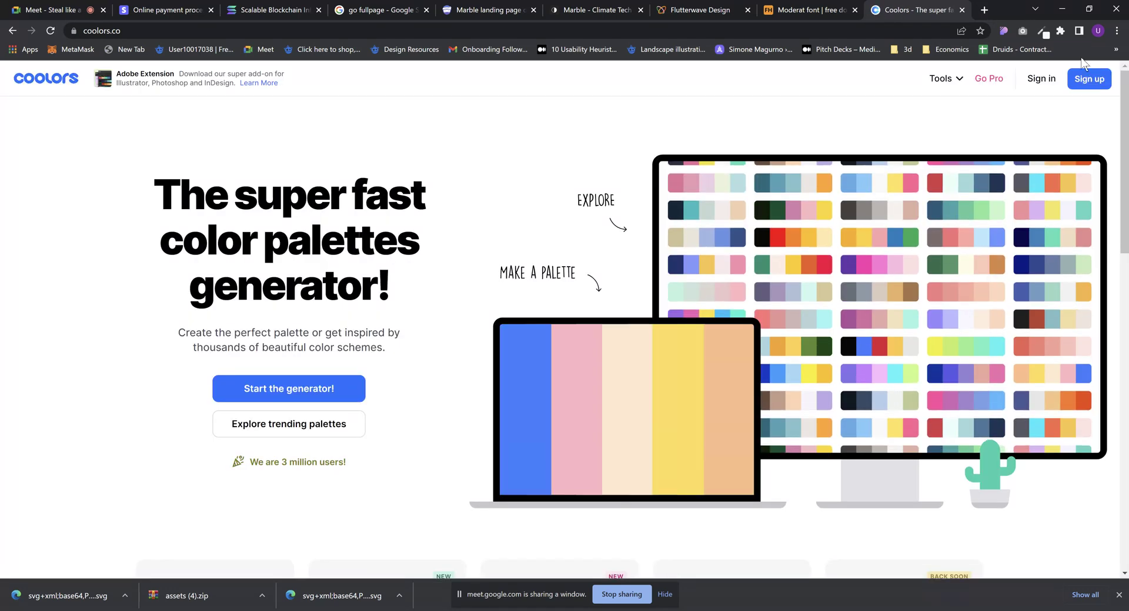
mouse_move(941, 78)
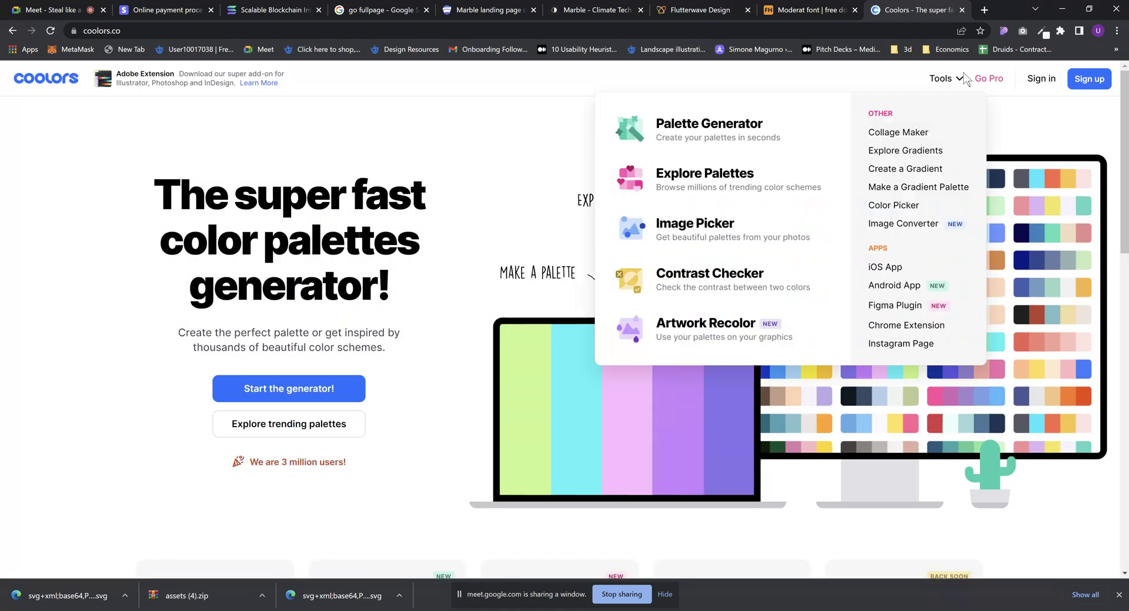
click(707, 278)
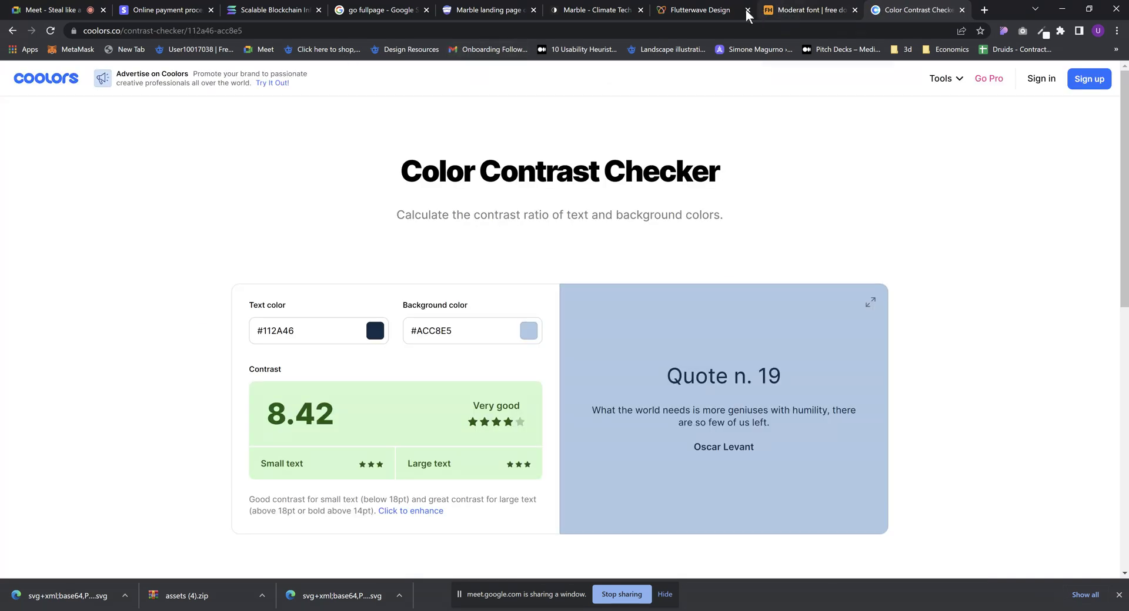
Copy the background color #14f195 of Solana's statistics band from the inspector and set it as the contrast checker's background color
click(273, 12)
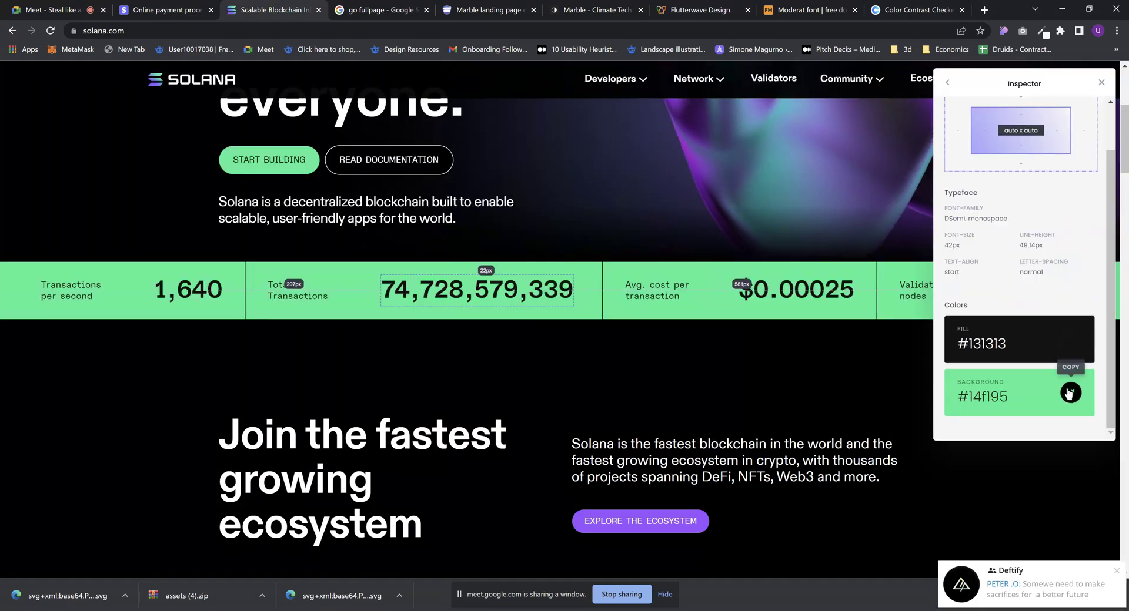
click(1069, 393)
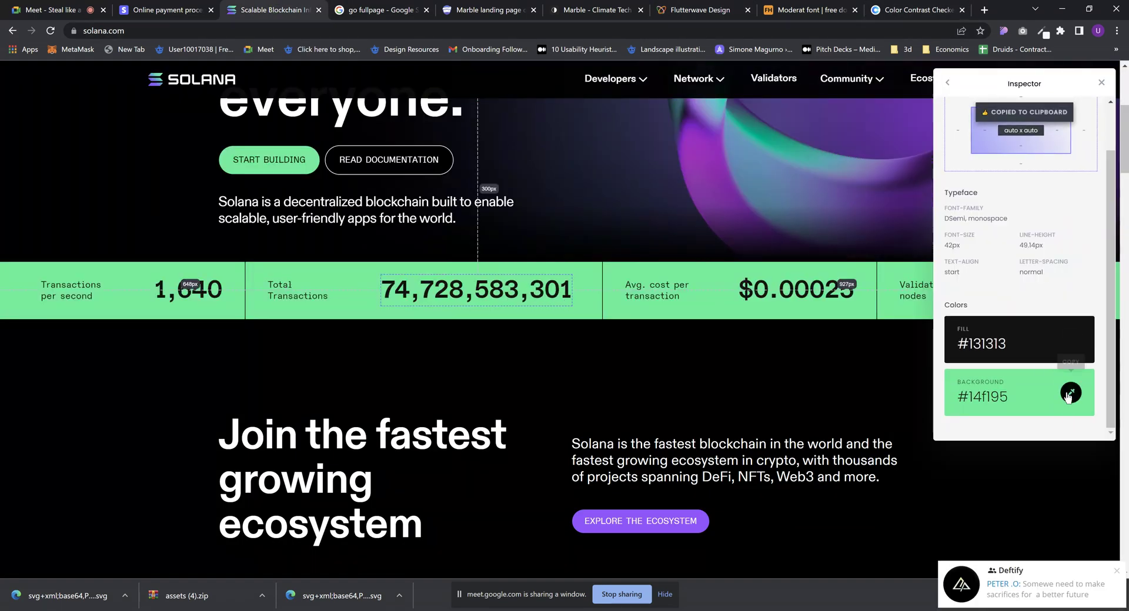
click(1069, 393)
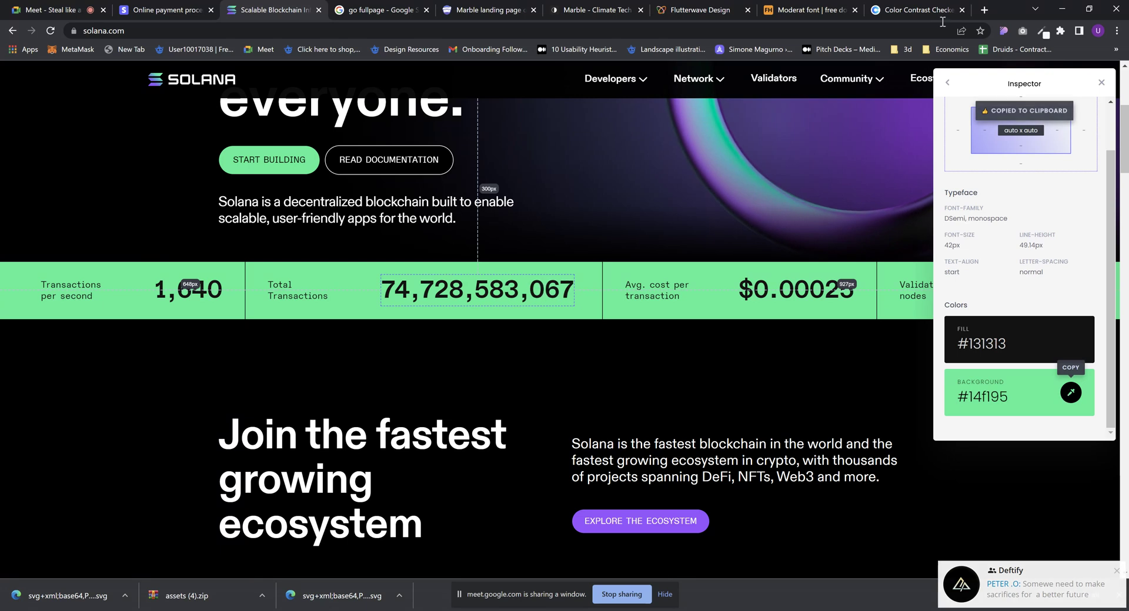
click(911, 15)
click(440, 327)
key(ctrl+a)
key(ctrl+v)
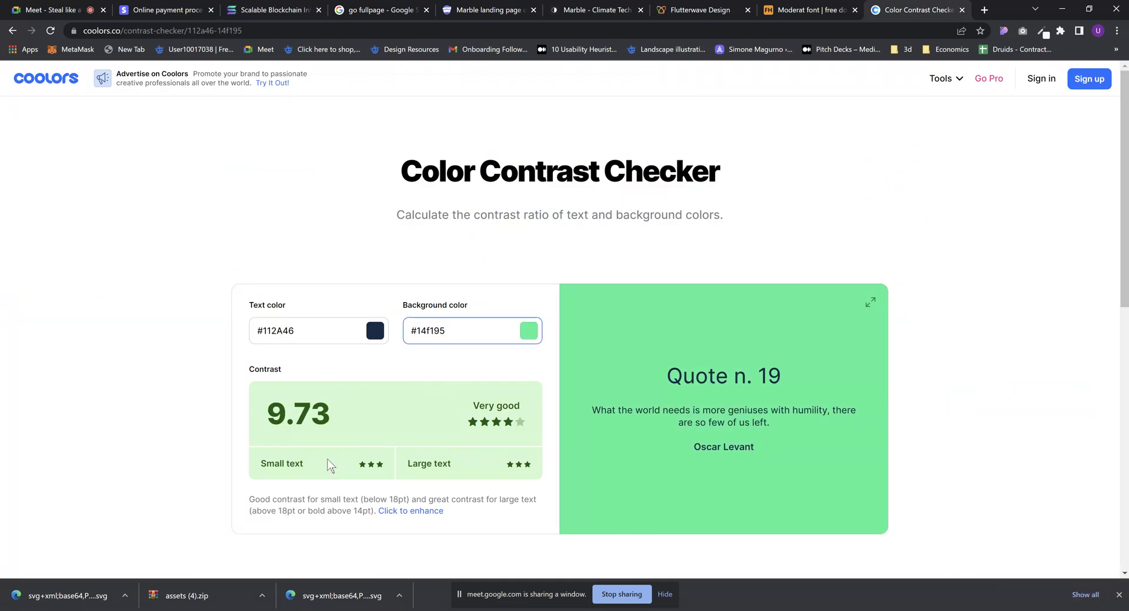
Copy the fill color #131313 from the Solana inspector and set it as the contrast checker's text color
click(244, 13)
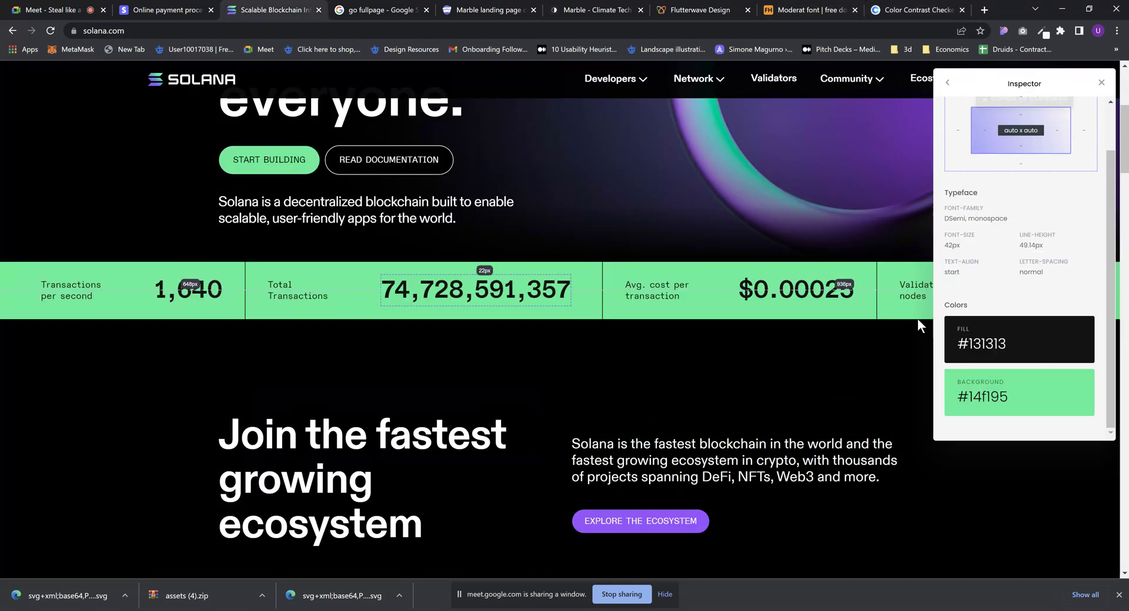
click(1070, 340)
key(ctrl+9)
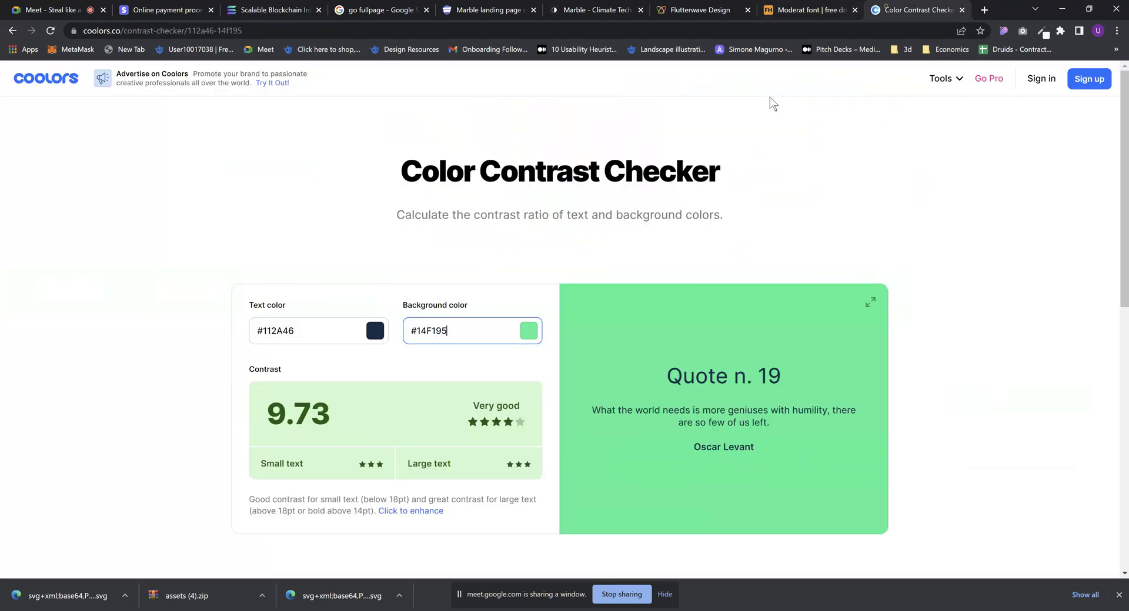
key(ctrl+v)
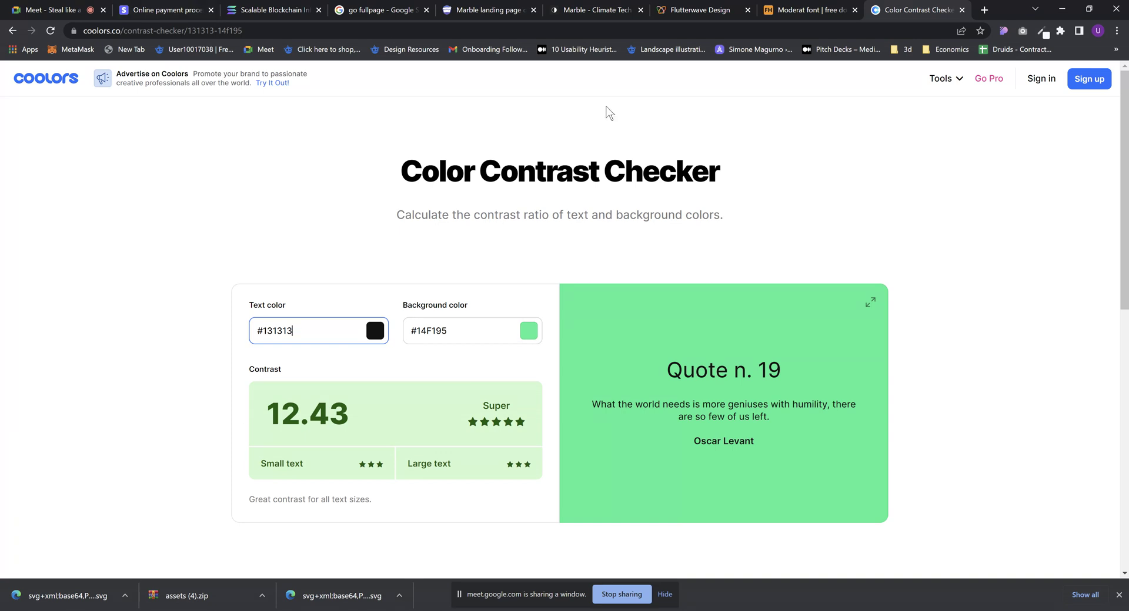
Open aave.com in the tab that holds the Marble landing page listing
click(253, 10)
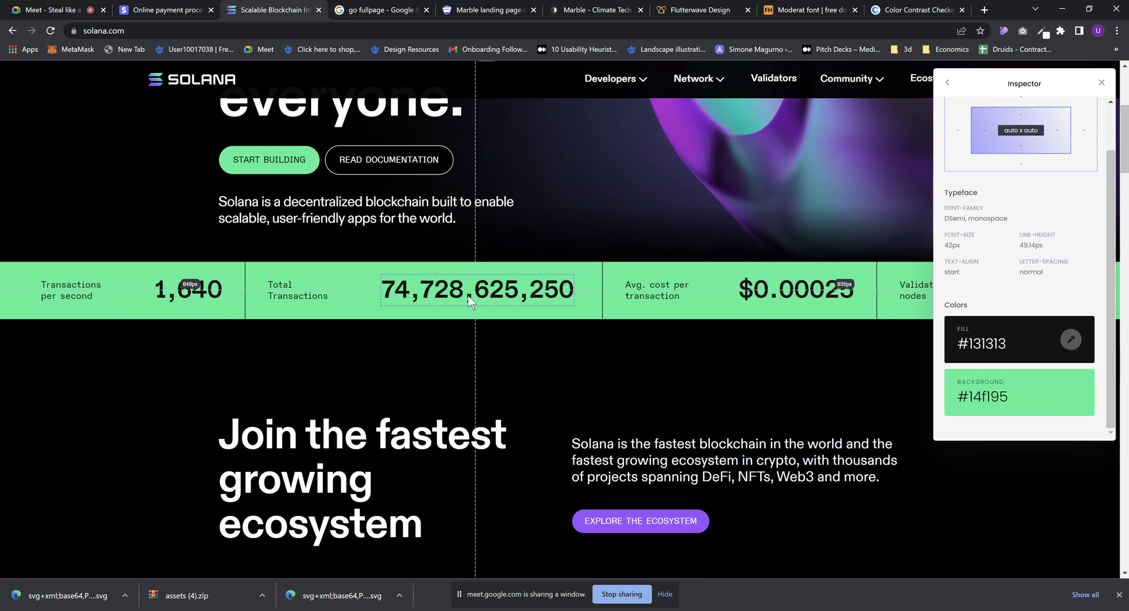
click(464, 10)
text(aave.com)
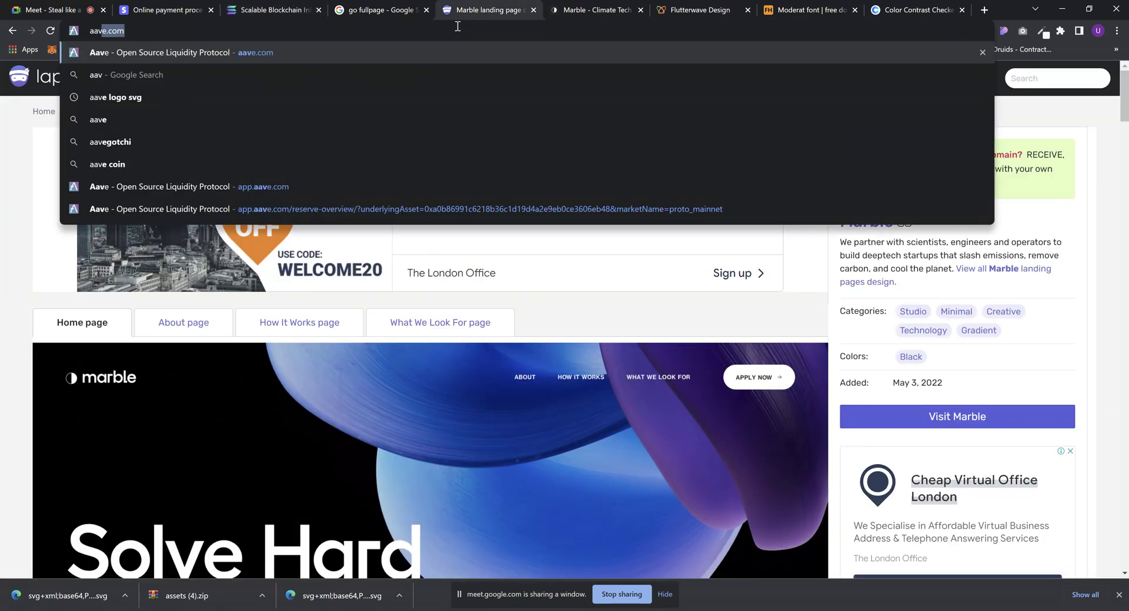
key(Return)
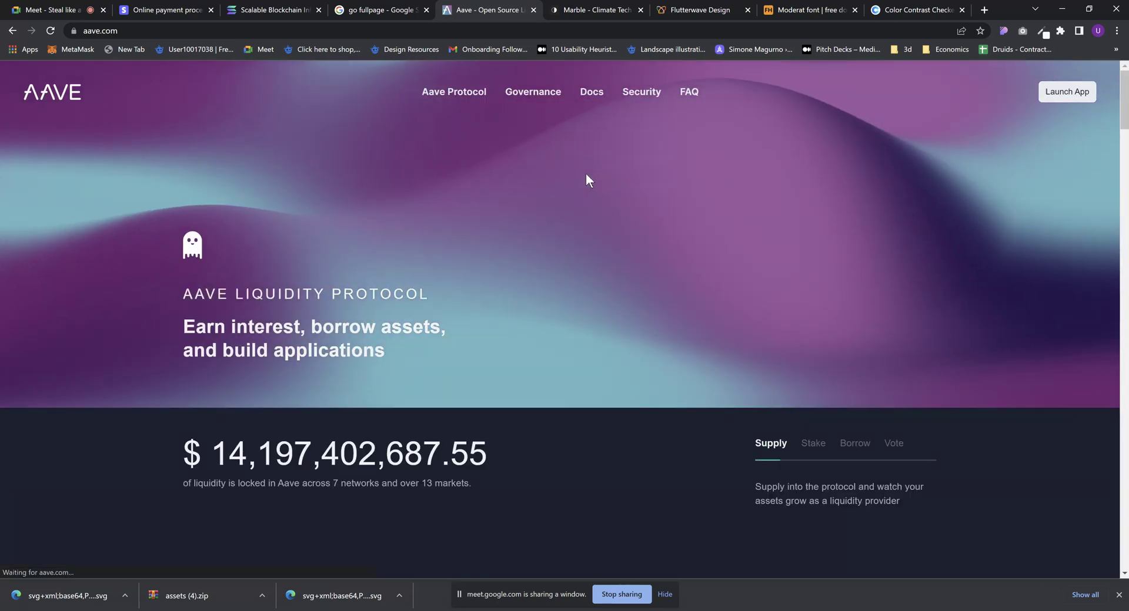
Inspect the typeface and colors of Aave's liquidity caption and its Aave Protocol navigation link with CSS Peeper
scroll(539, 250, down, 4)
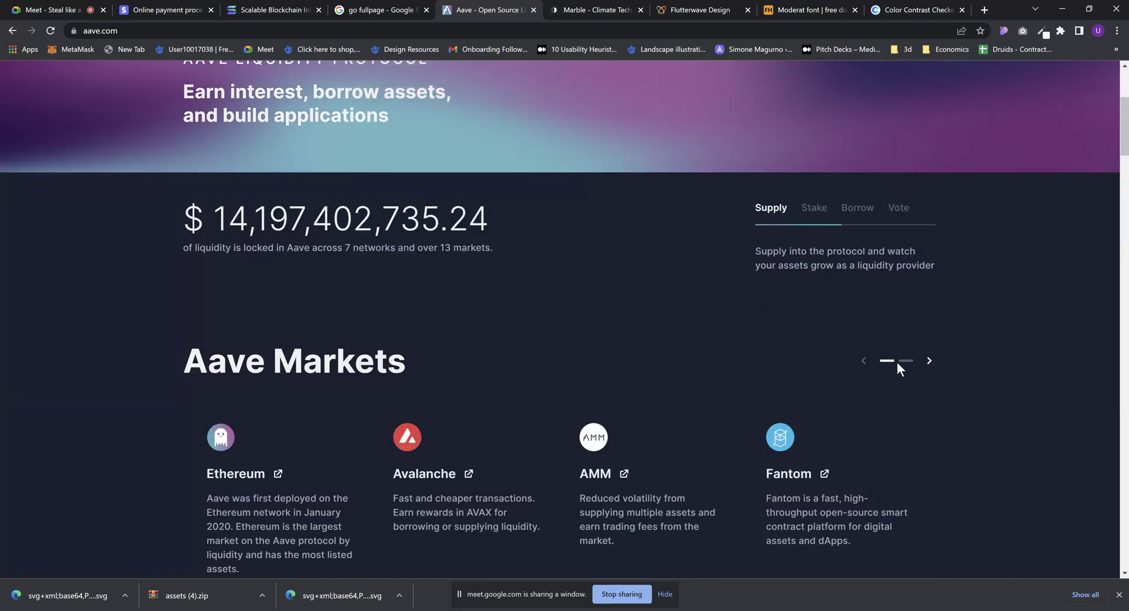
click(1000, 33)
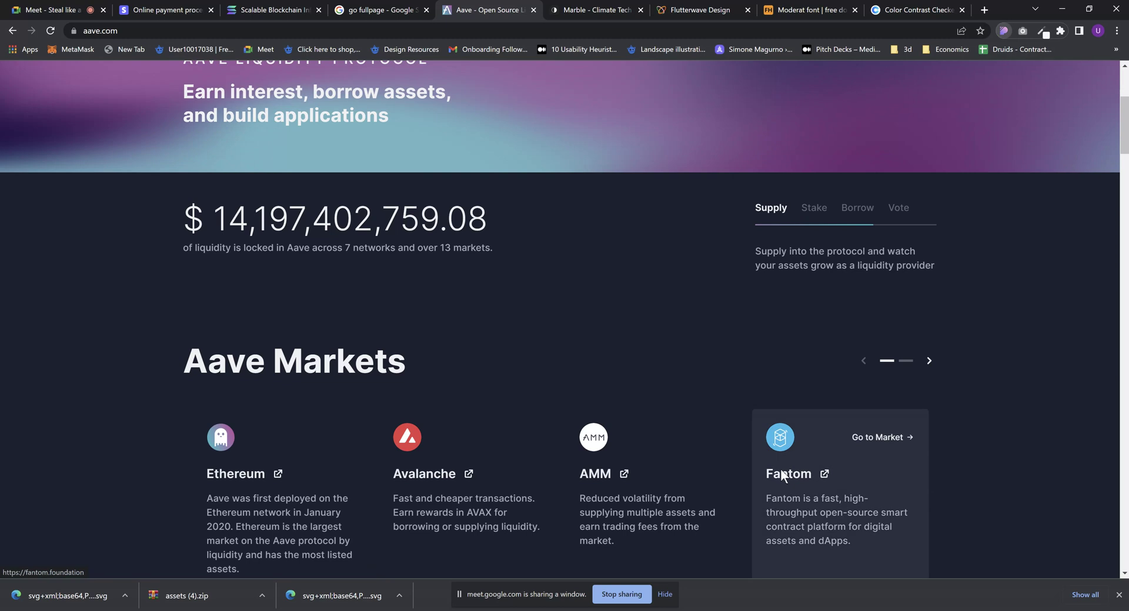
click(348, 250)
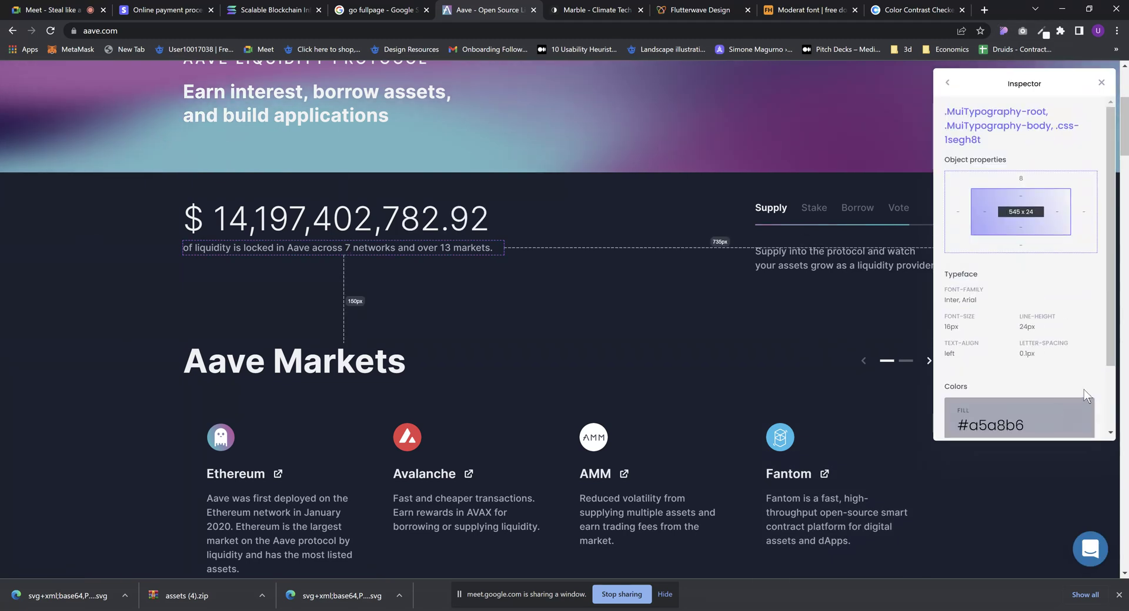
scroll(1042, 393, down, 3)
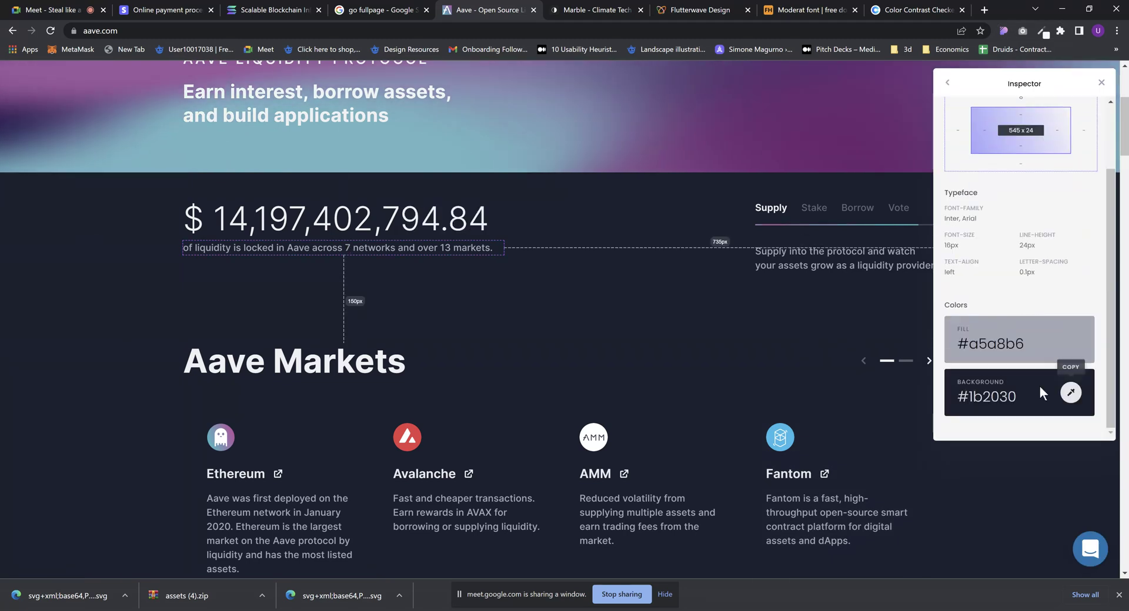
click(357, 226)
scroll(312, 189, up, 3)
click(296, 238)
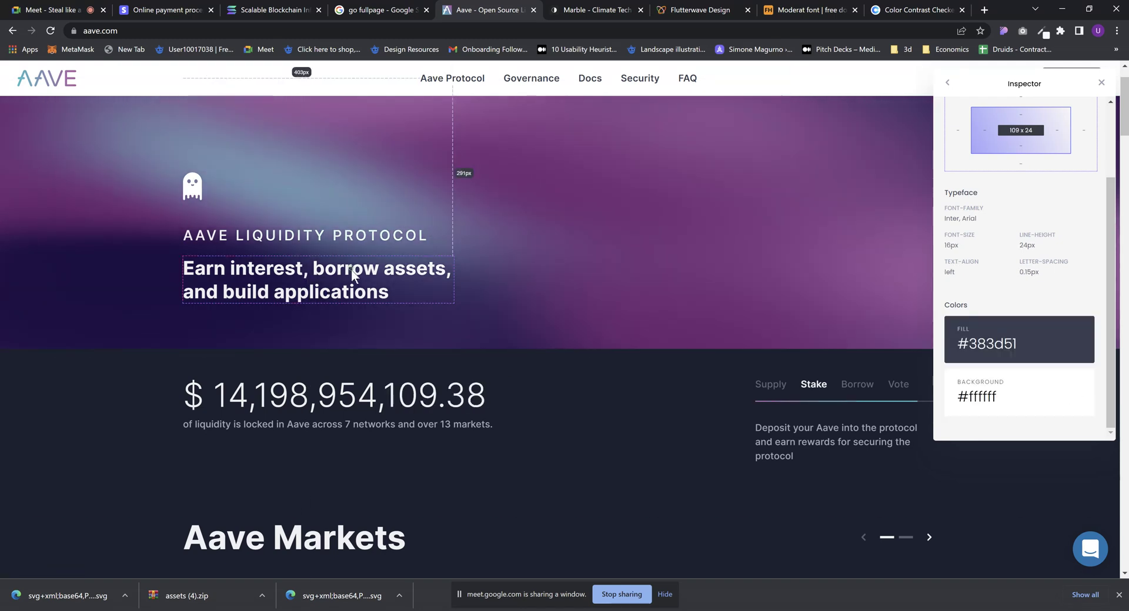
click(452, 79)
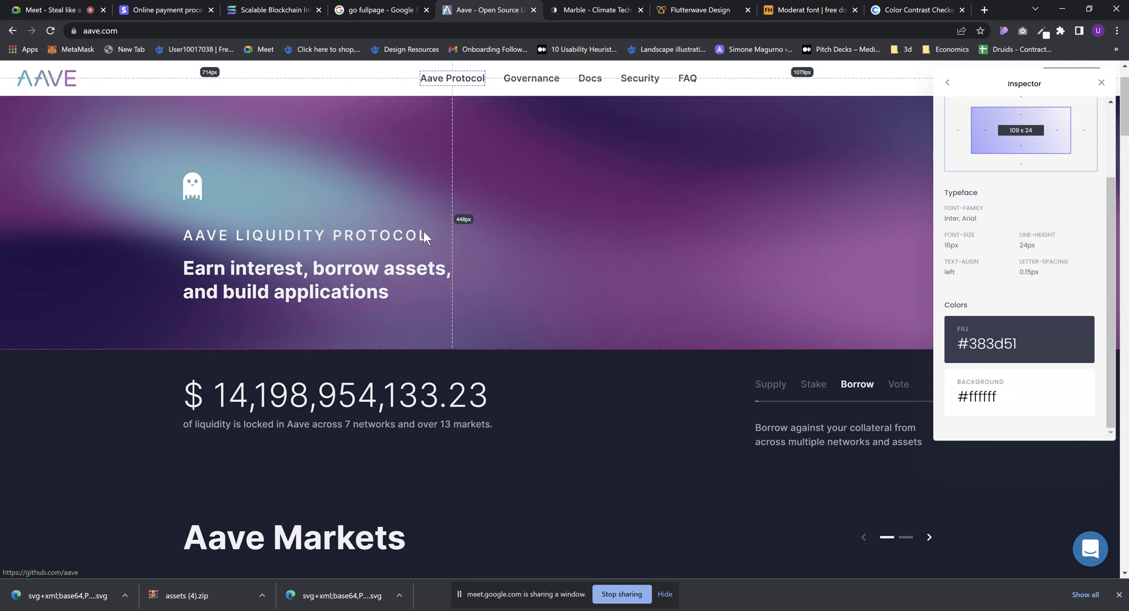
Look through the Aave page down to the How it Works section and return to its beginning
scroll(262, 357, down, 10)
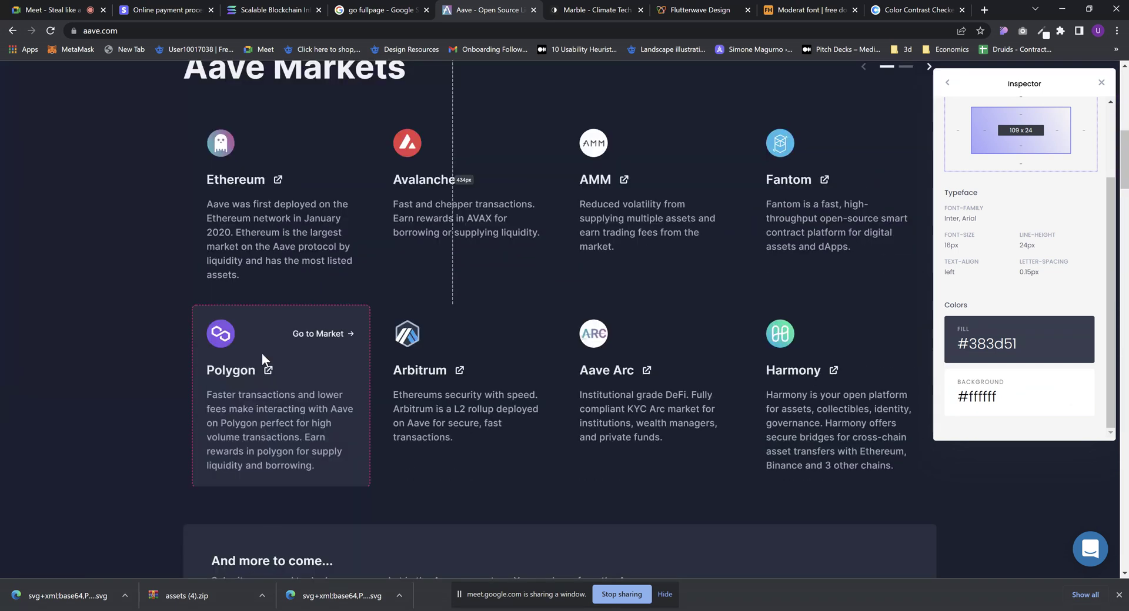
scroll(262, 358, down, 12)
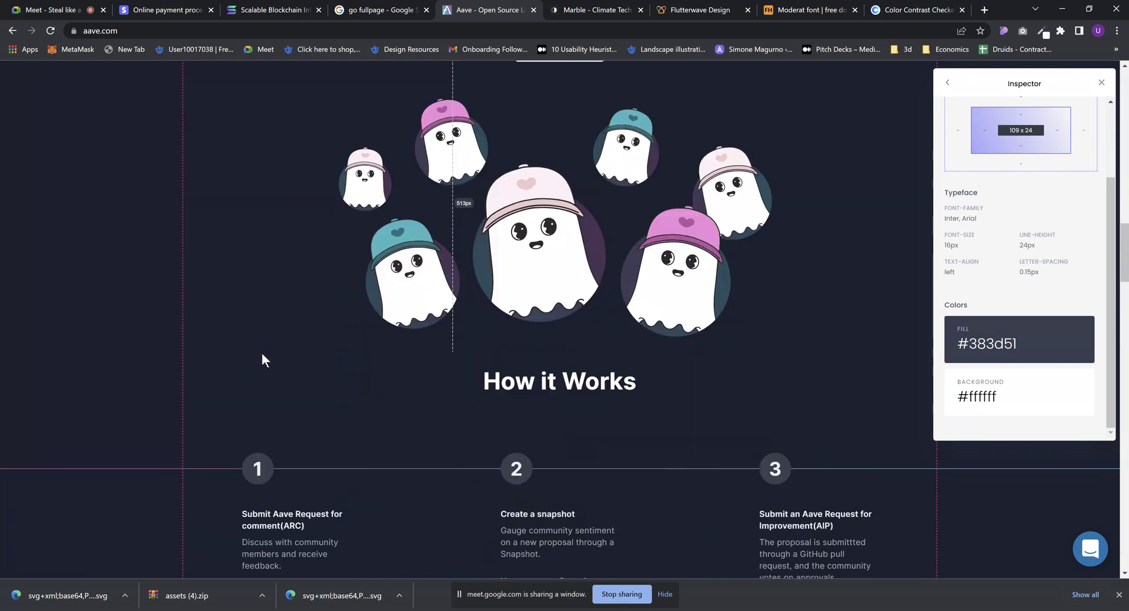
scroll(262, 360, down, 4)
scroll(277, 327, up, 18)
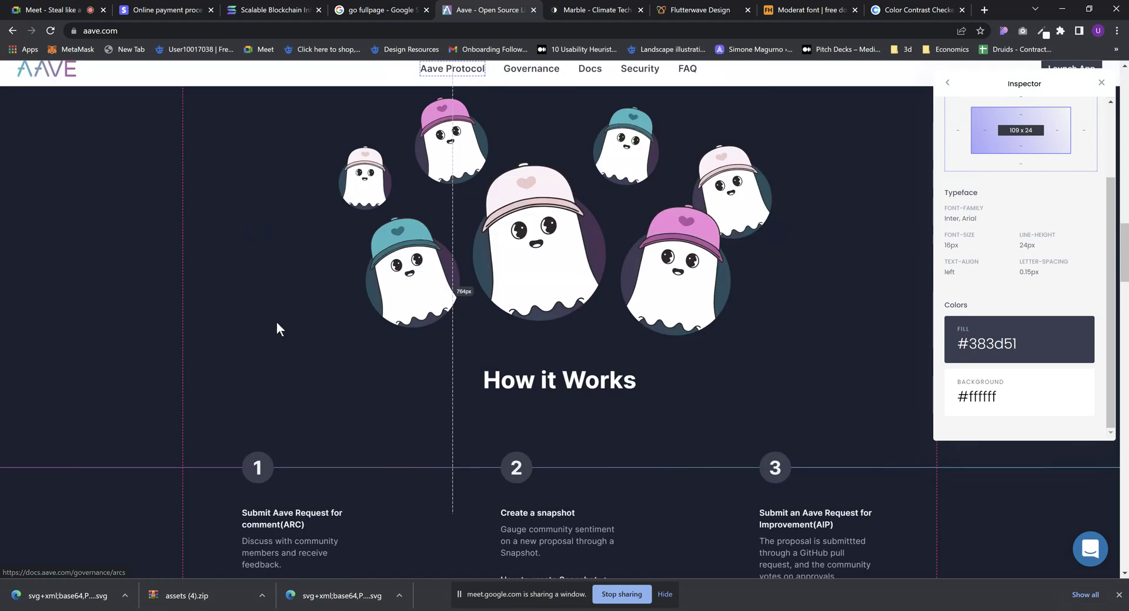
scroll(277, 328, up, 5)
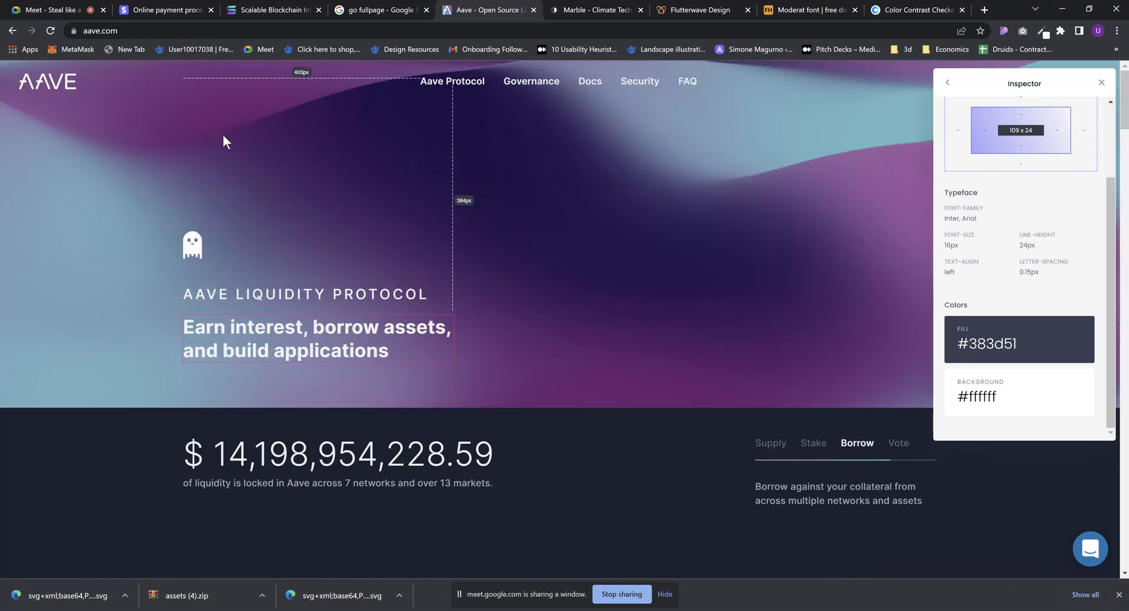
Switch to the Google Meet call and admit everyone waiting to join
click(66, 11)
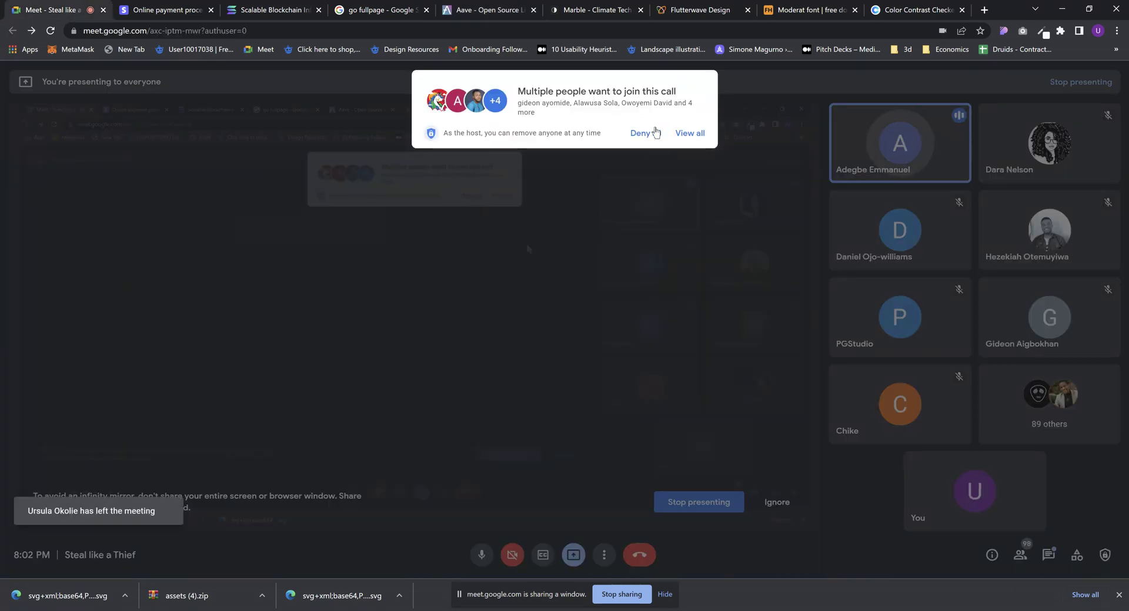
click(691, 134)
click(687, 389)
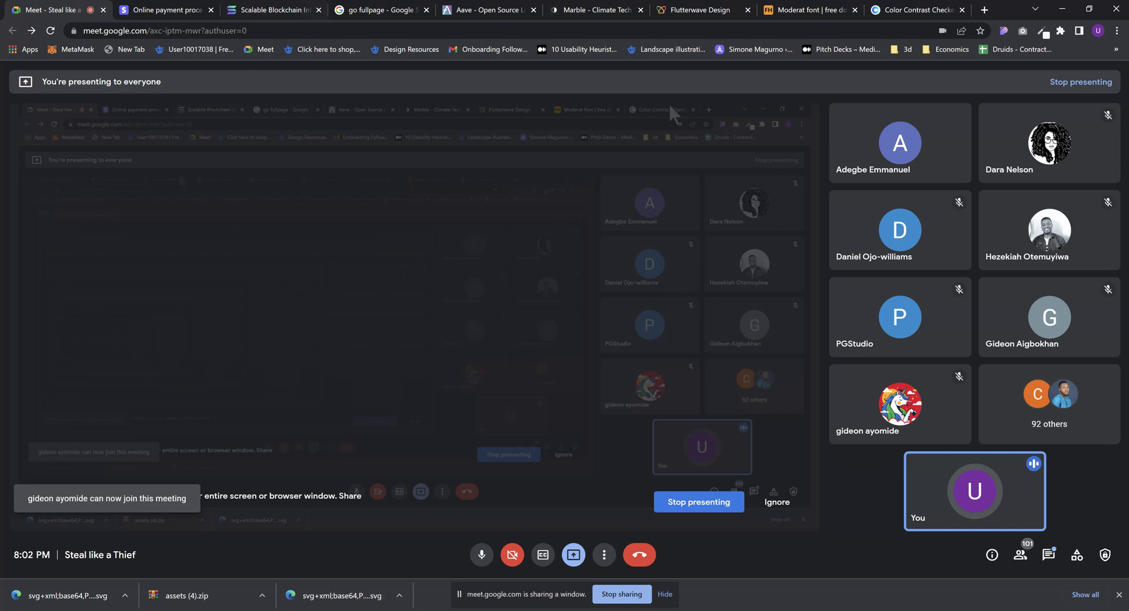
Return to the Solana page and inspect the typeface of the "Join the fastest growing ecosystem" heading and its accompanying paragraph
click(247, 12)
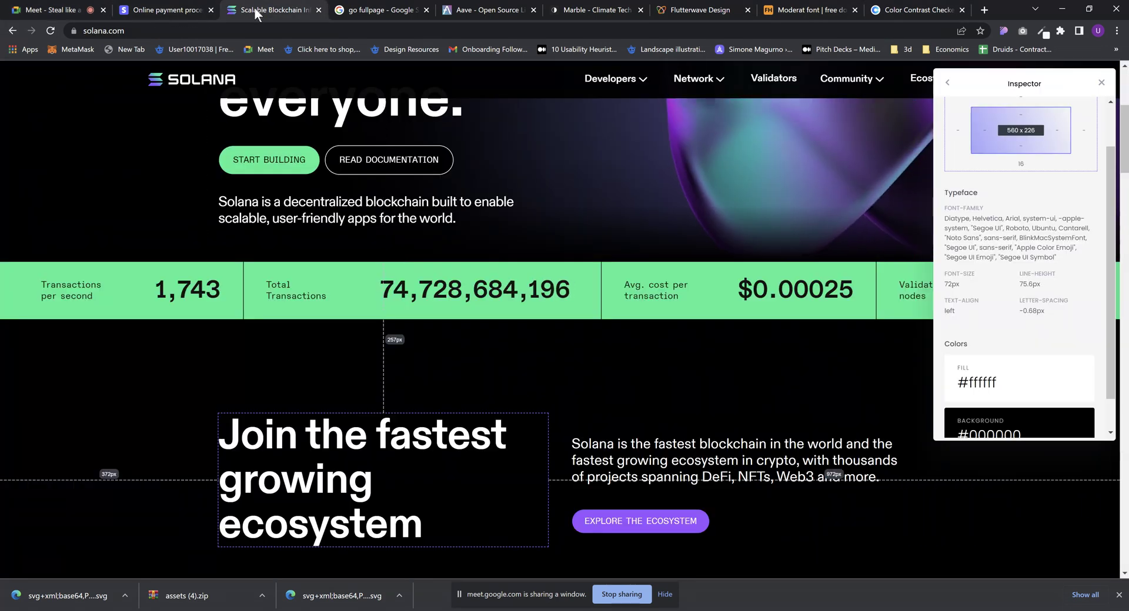
scroll(1009, 275, down, 1)
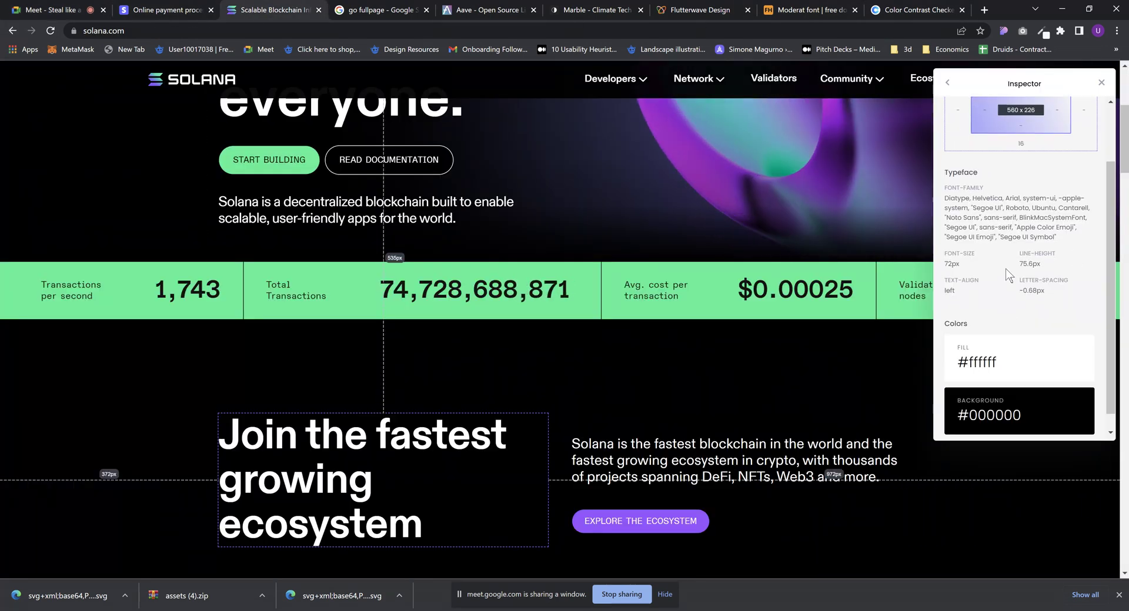
click(793, 465)
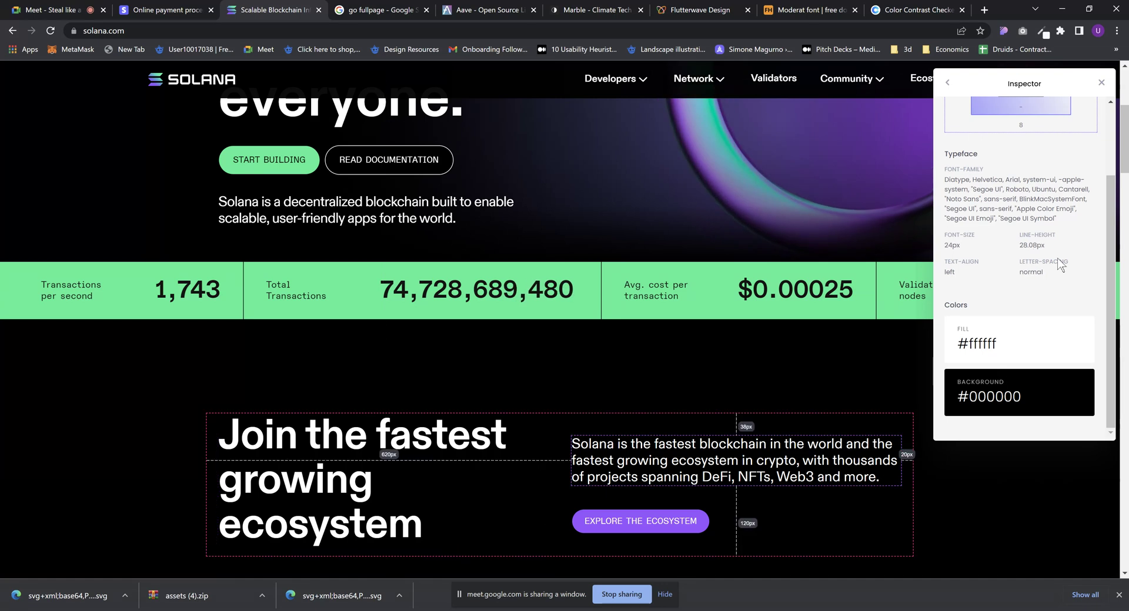
click(377, 465)
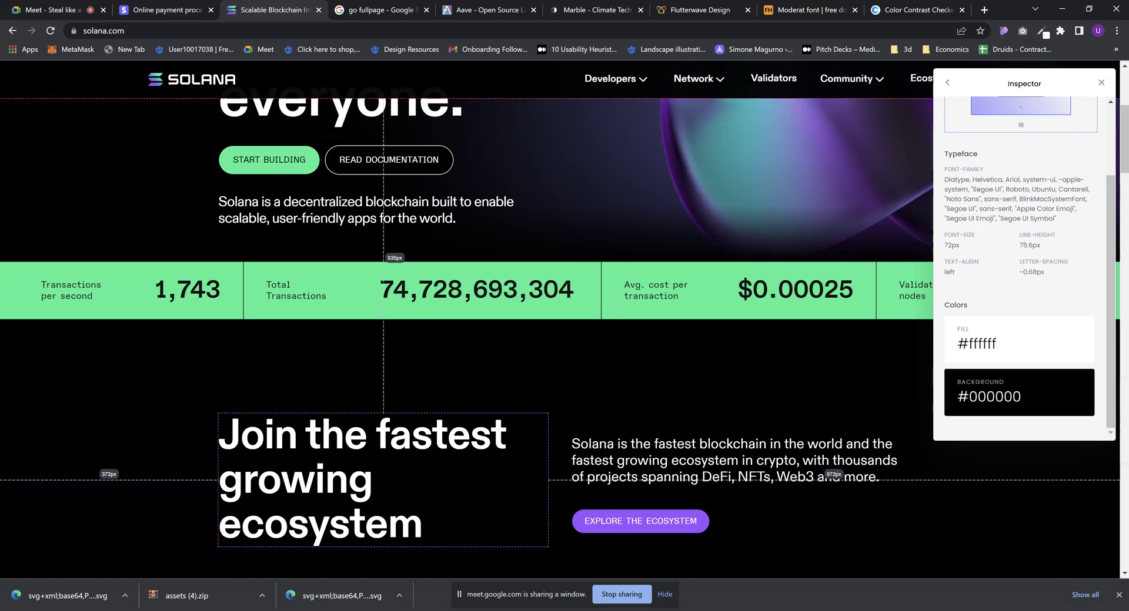
Switch to the Google Meet call and mute the unmuted participant for everyone
key(ctrl+1)
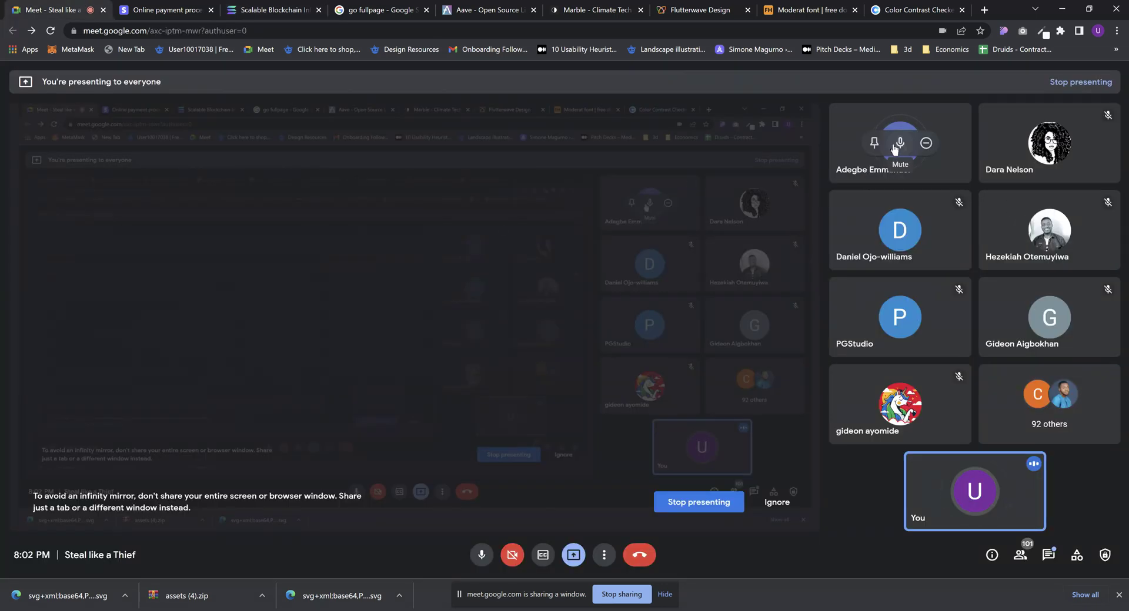
click(898, 143)
click(646, 349)
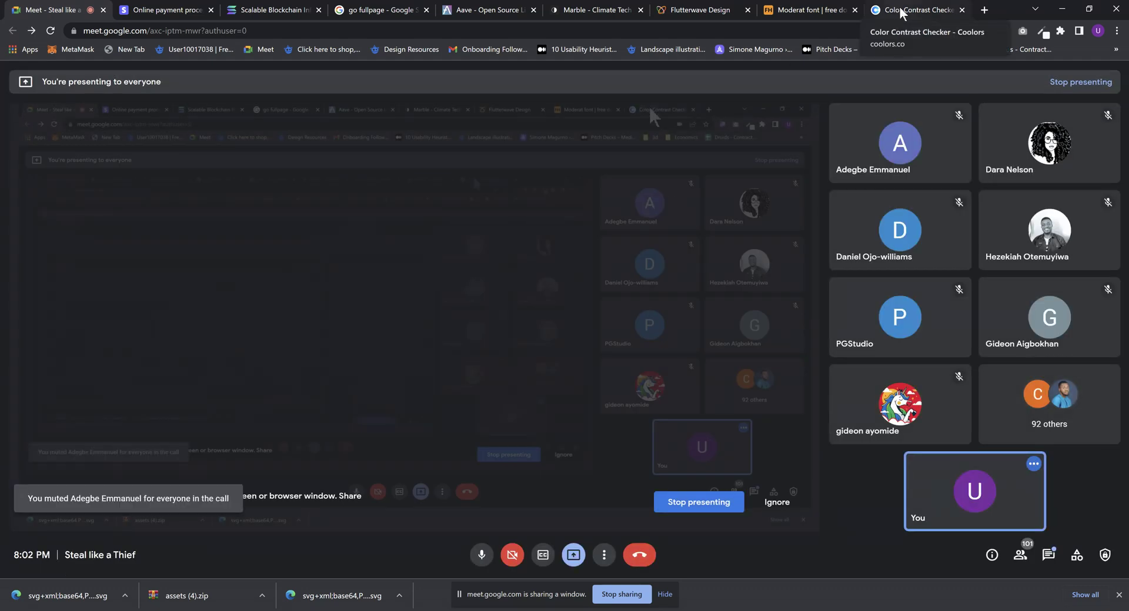
Return to the Solana page and view the color palette and assets that CSS Peeper extracts from it
click(273, 9)
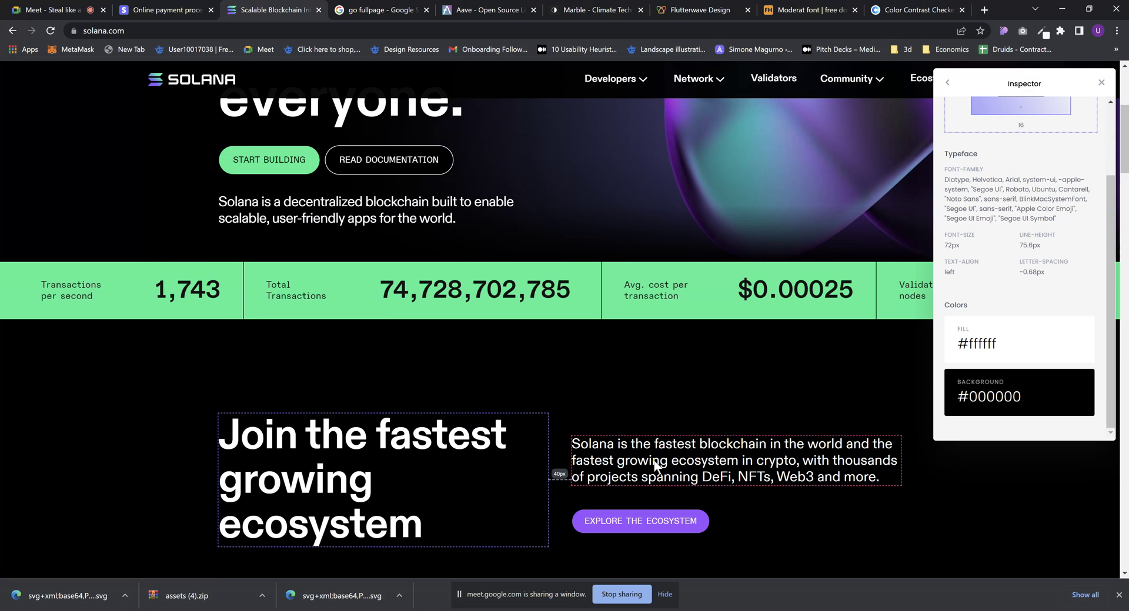
scroll(758, 376, down, 8)
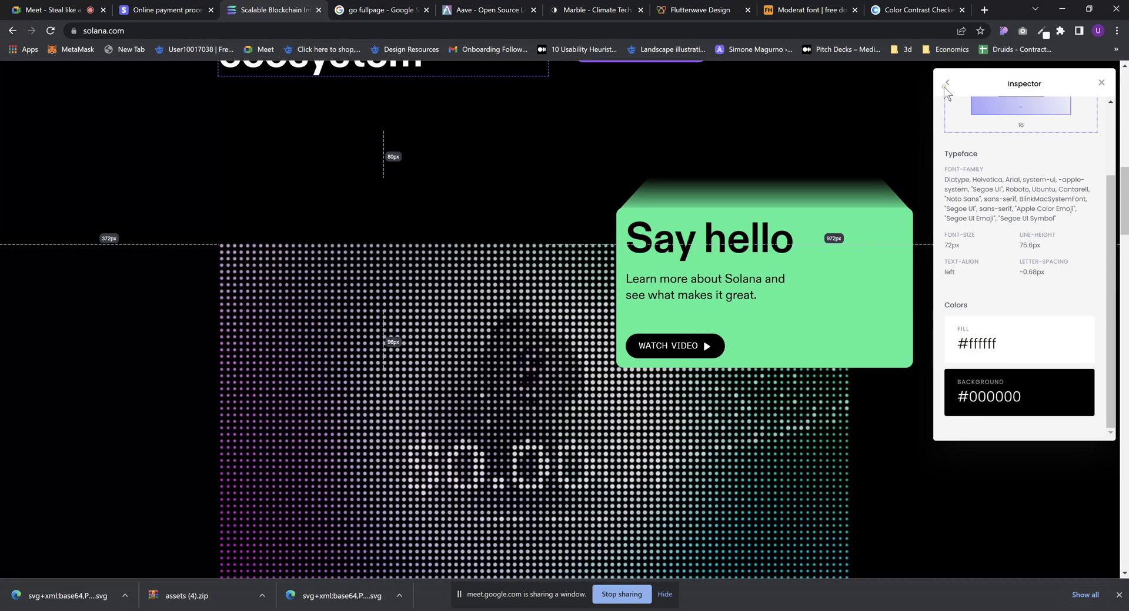
key(Escape)
click(1023, 435)
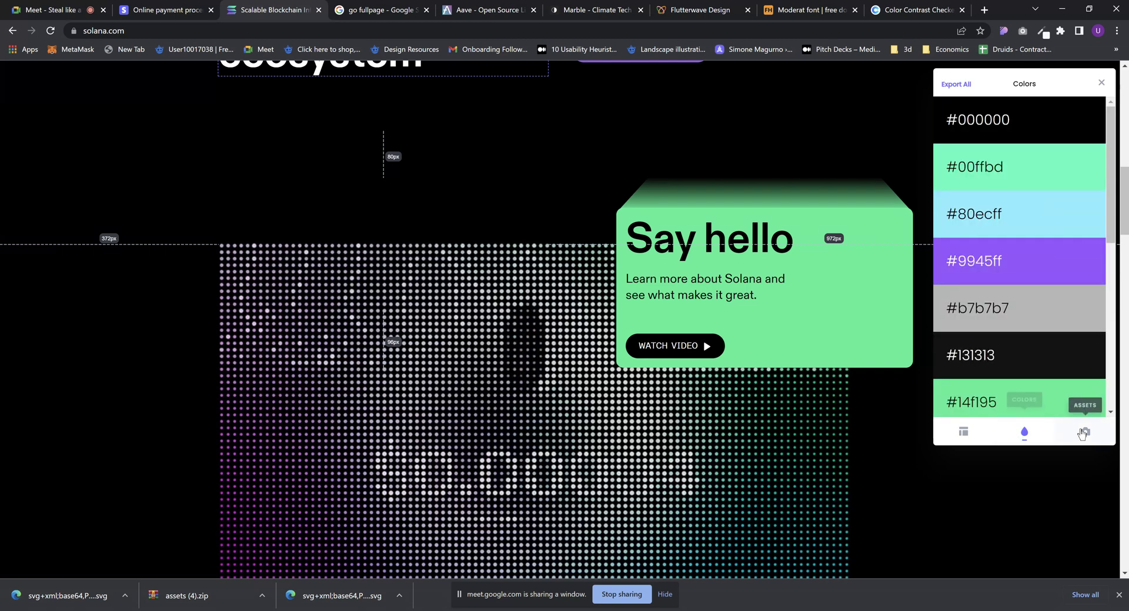
click(1085, 433)
click(1022, 433)
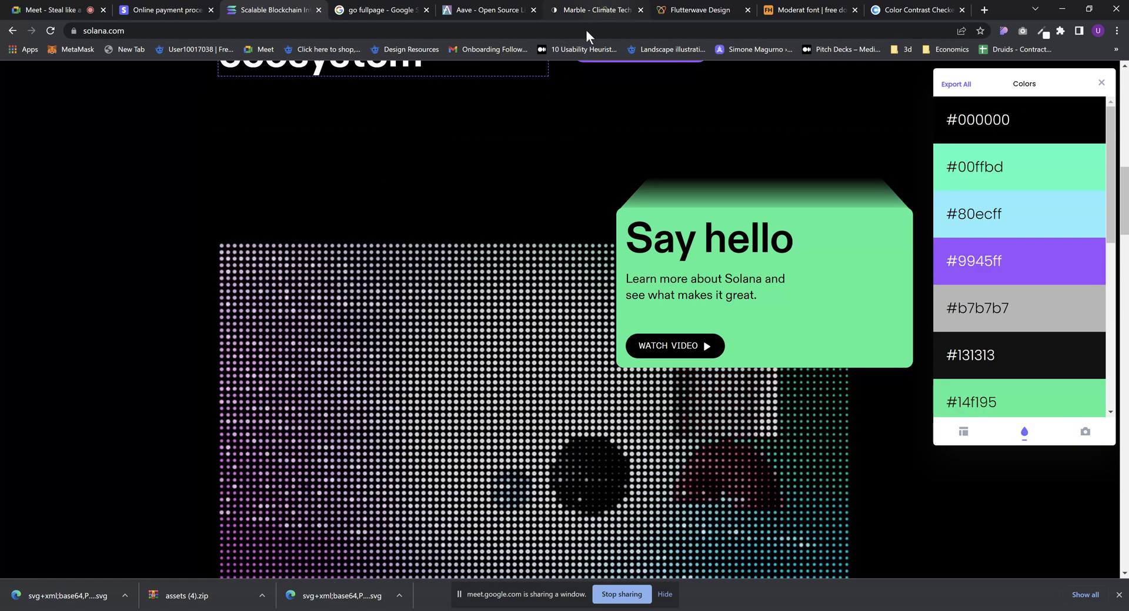
Open lapa.ninja in the Marble website's tab and browse down to its landing page examples
click(579, 10)
key(ctrl+l)
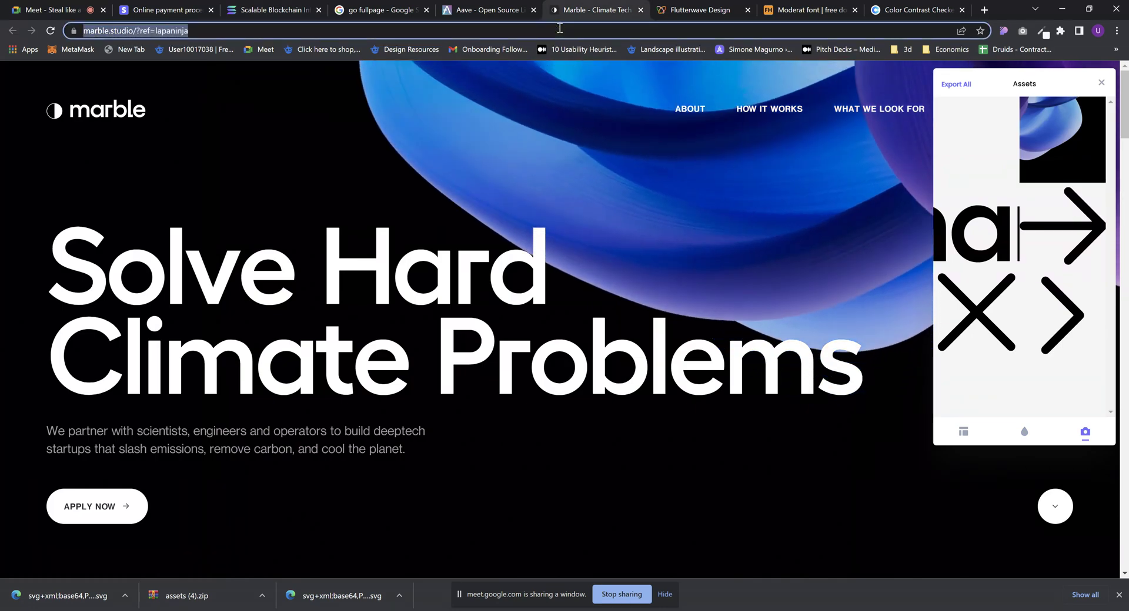
text(la)
key(Return)
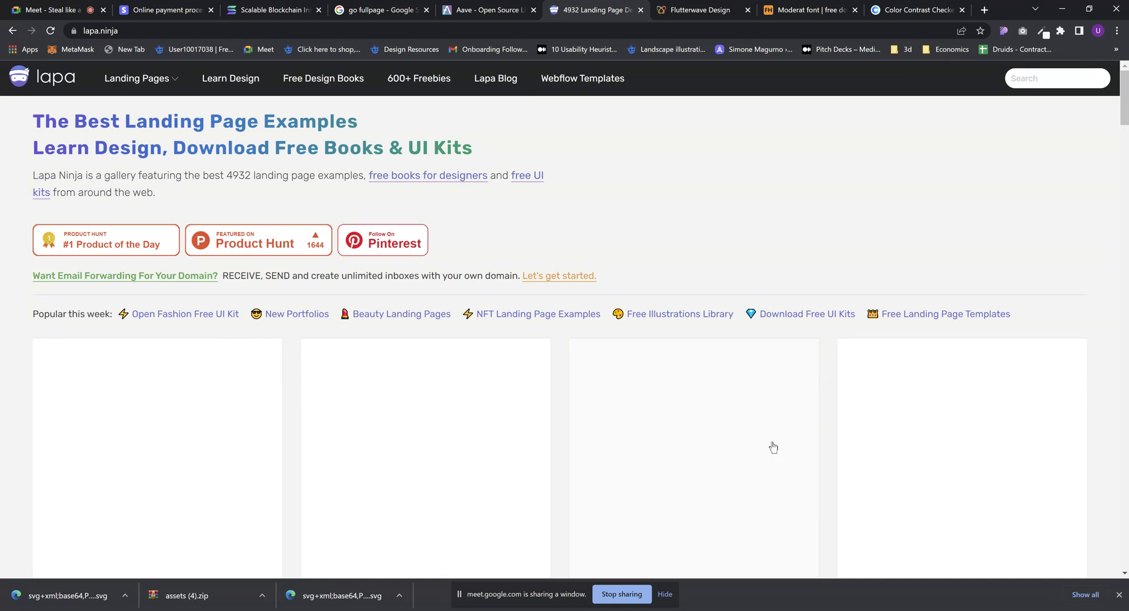
scroll(476, 287, down, 1)
scroll(476, 286, down, 3)
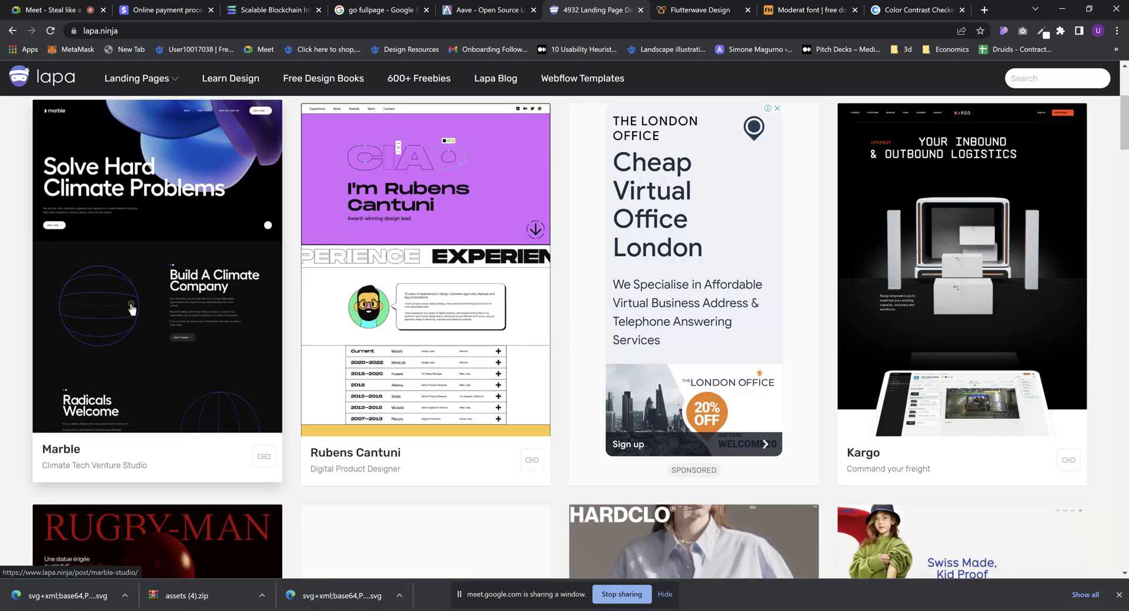
Open the Marble example on Lapa Ninja and look through its full home page screenshot
scroll(441, 269, down, 3)
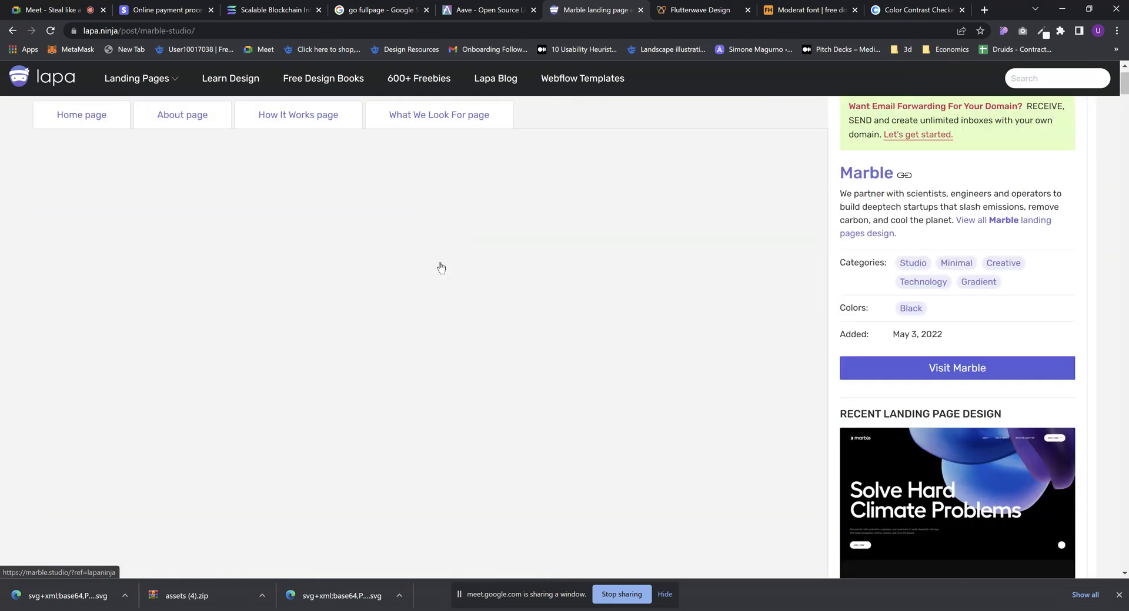
scroll(441, 269, down, 6)
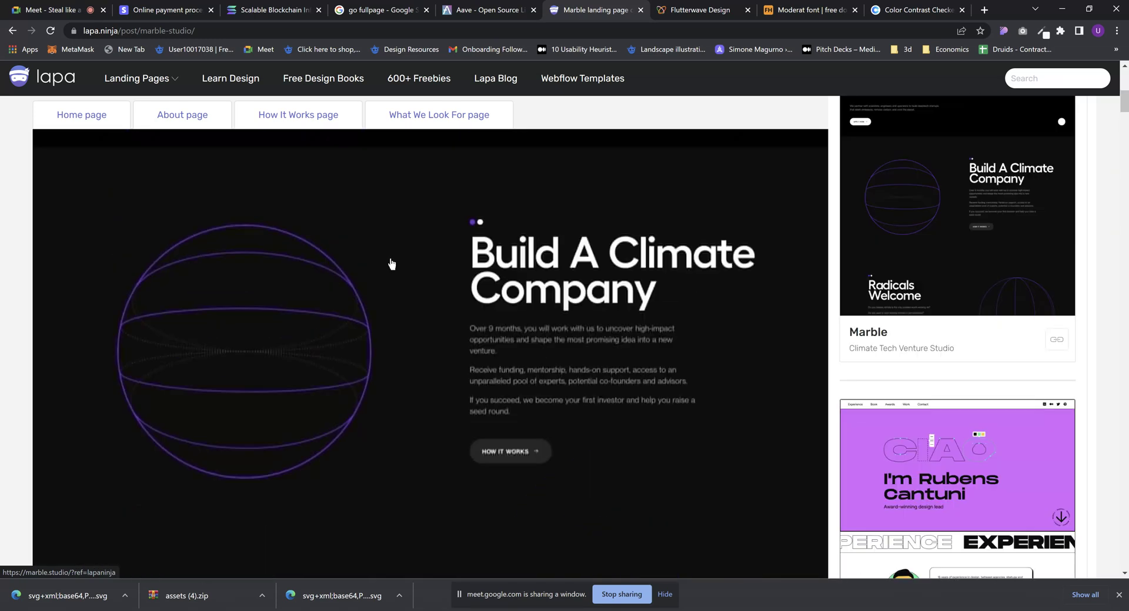
scroll(392, 263, down, 8)
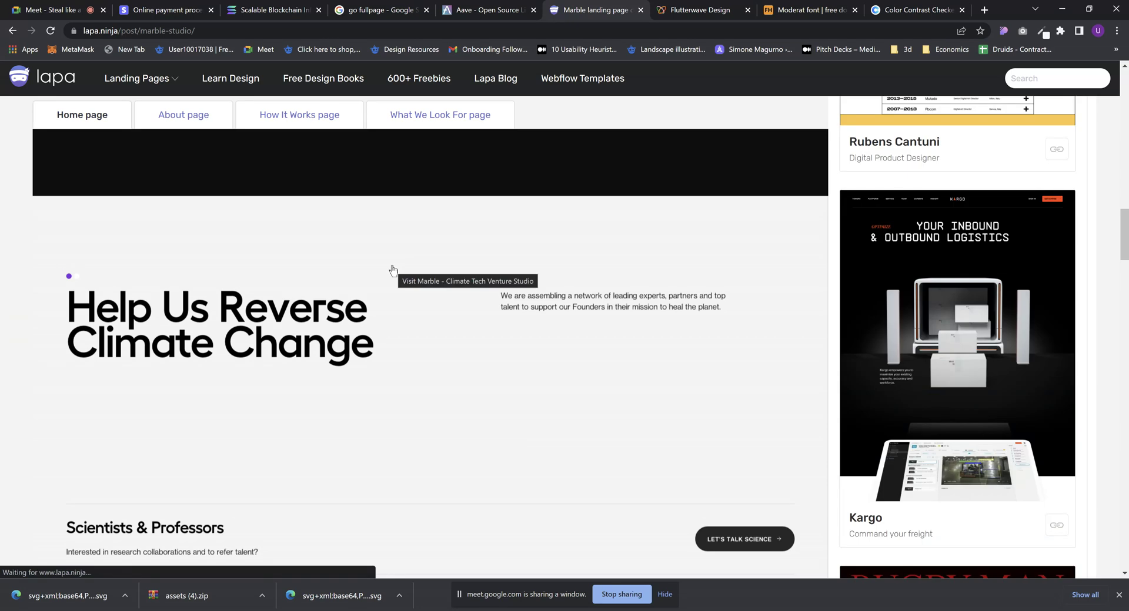
click(328, 205)
Return to the Lapa Ninja gallery and browse its landing page examples
scroll(368, 304, down, 1)
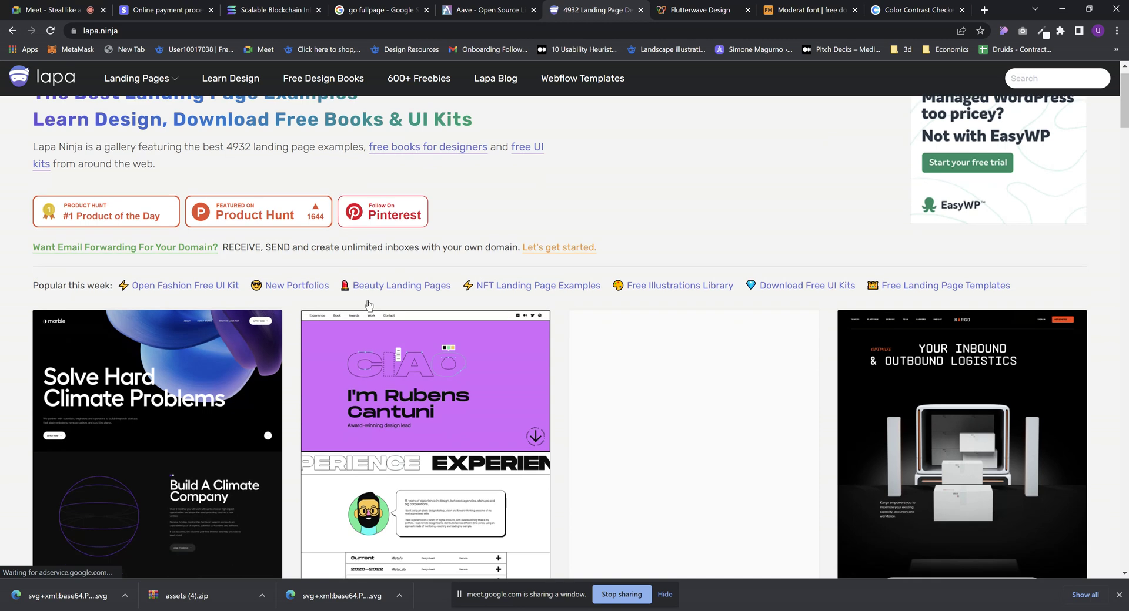
scroll(368, 304, down, 2)
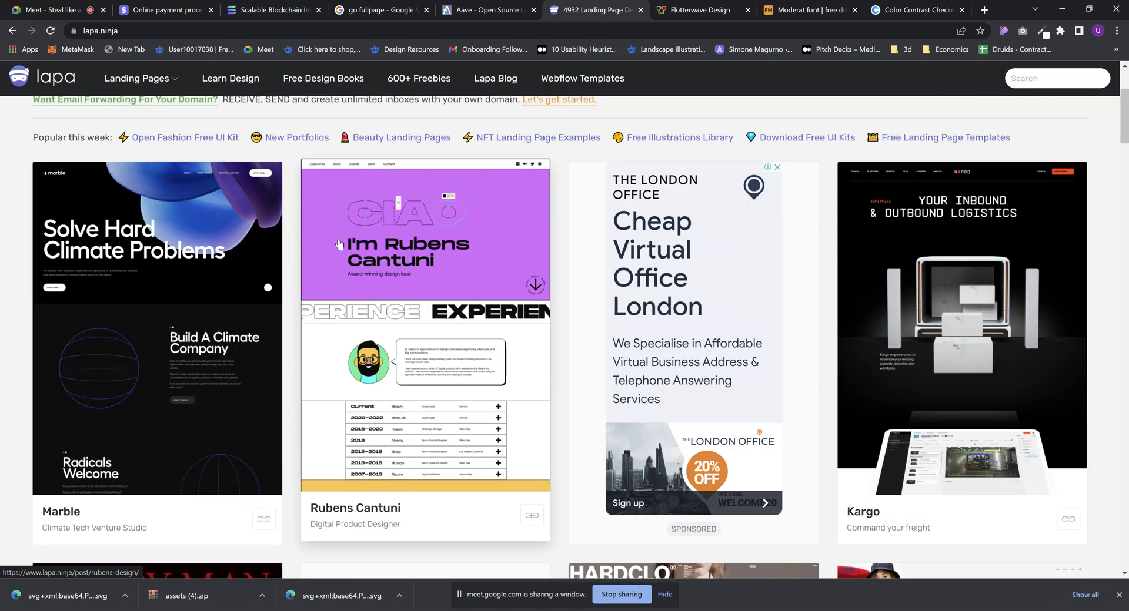
scroll(339, 244, down, 2)
scroll(339, 245, down, 6)
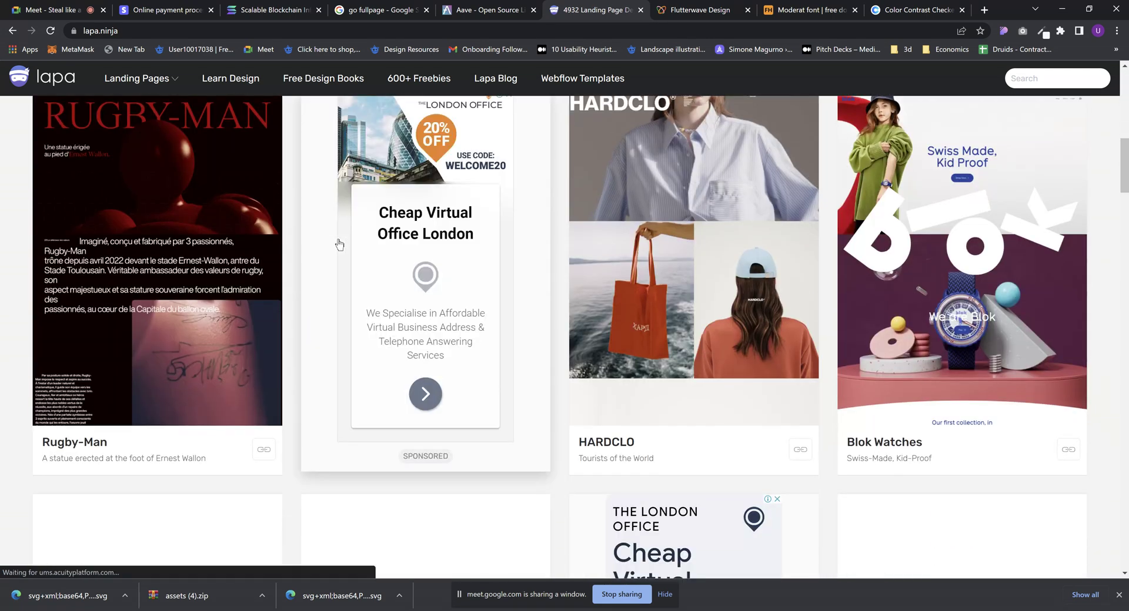
scroll(340, 245, up, 6)
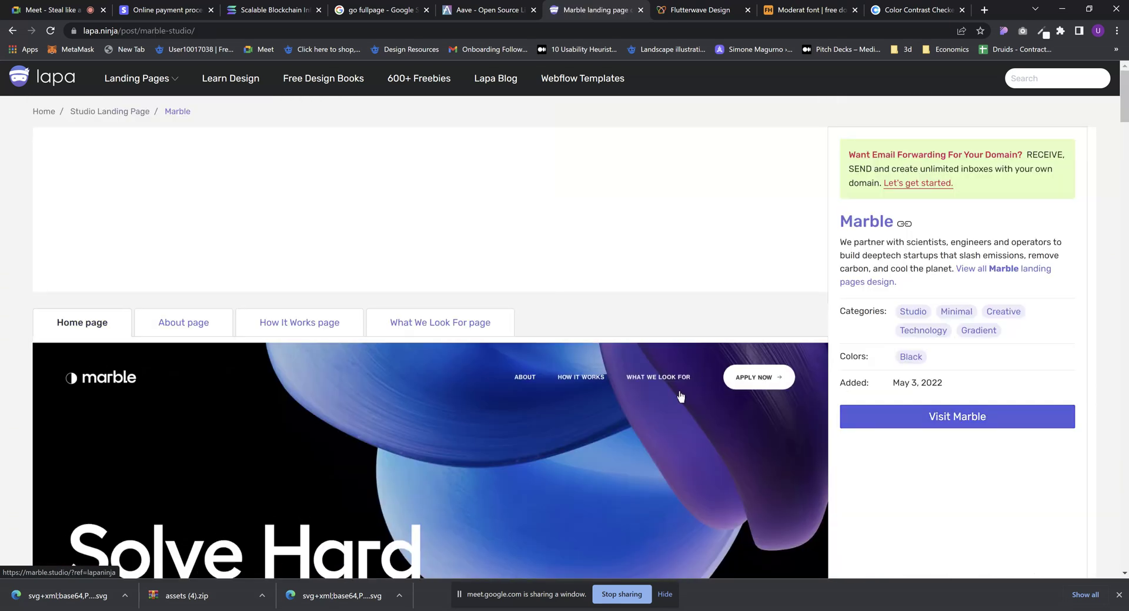
Reopen the Marble example and review its home page screenshot from the hero section to the footer and back
scroll(664, 389, down, 3)
scroll(391, 324, down, 15)
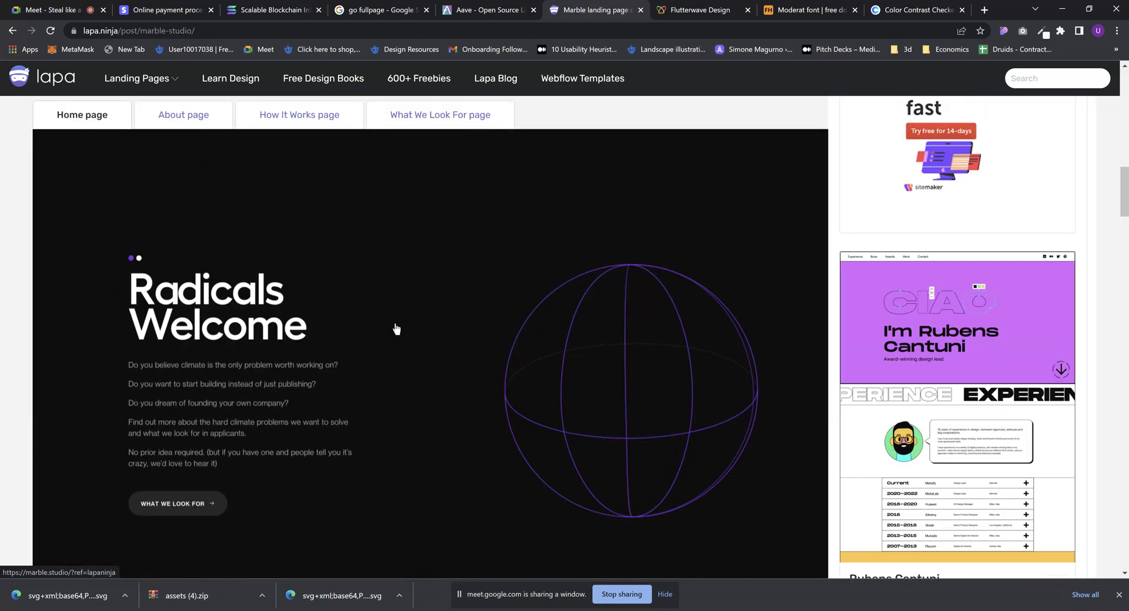
scroll(396, 328, down, 10)
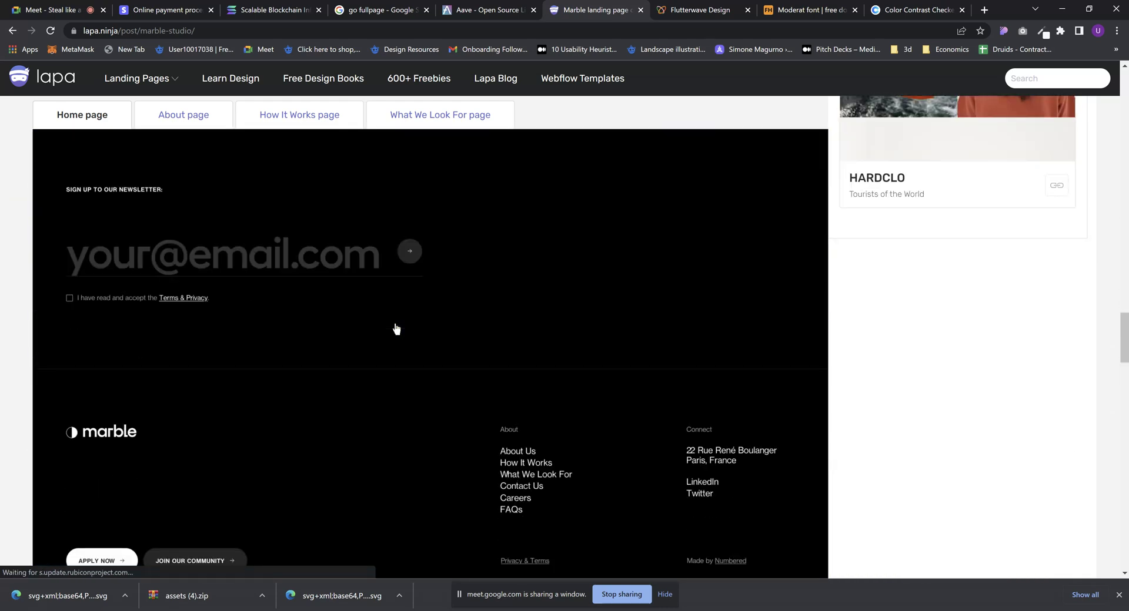
scroll(231, 293, up, 10)
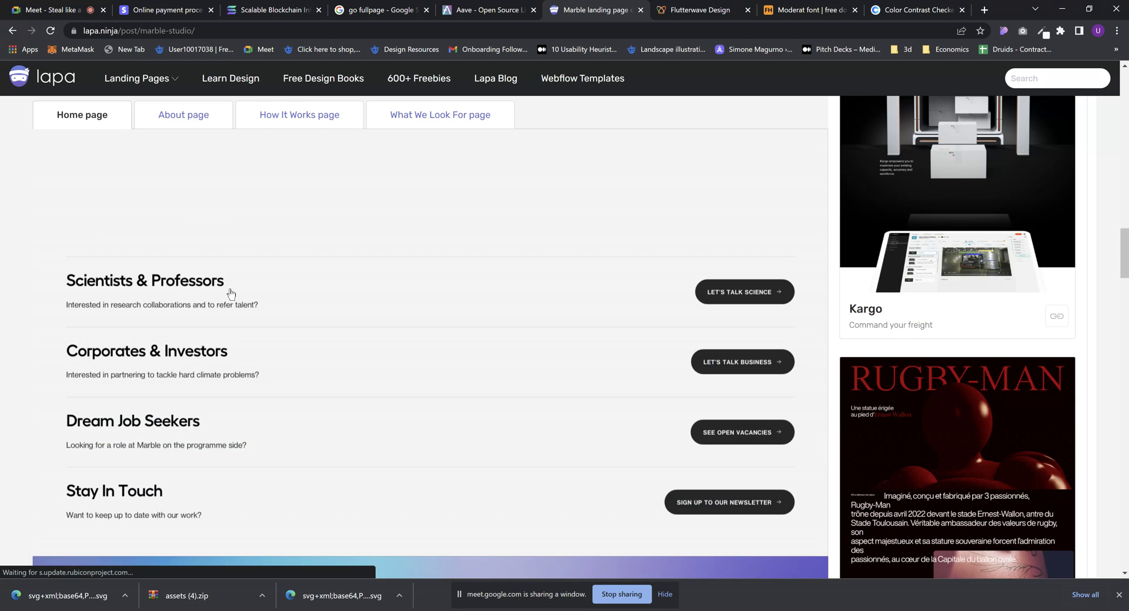
scroll(244, 259, up, 10)
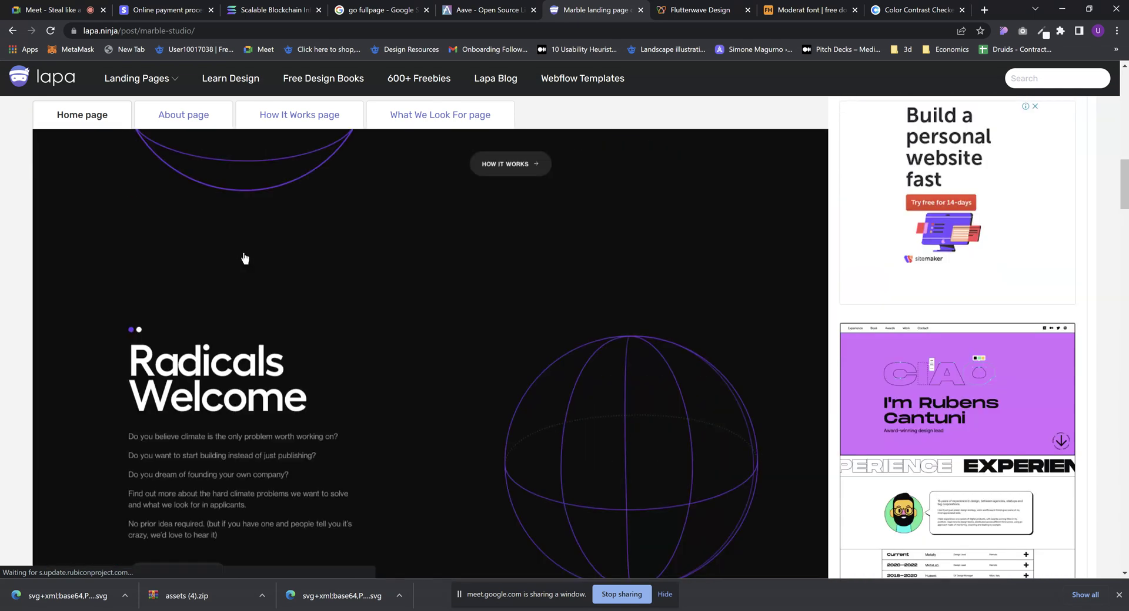
Open the Awwwards Games & Entertainment websites gallery in the Flutterwave Design tab
click(693, 12)
click(542, 31)
text(aww)
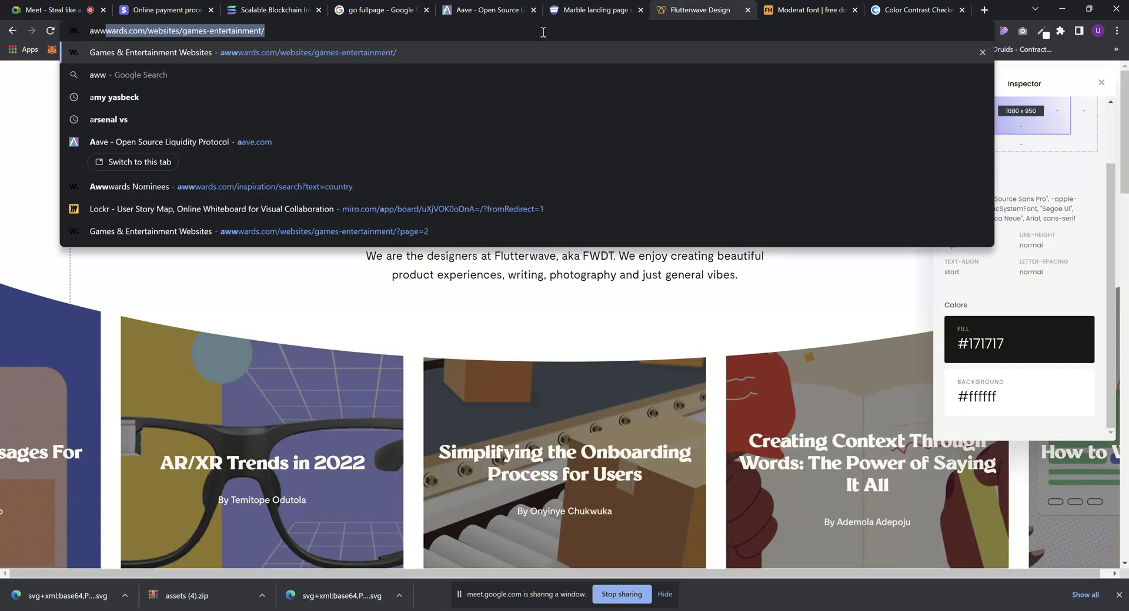
key(Return)
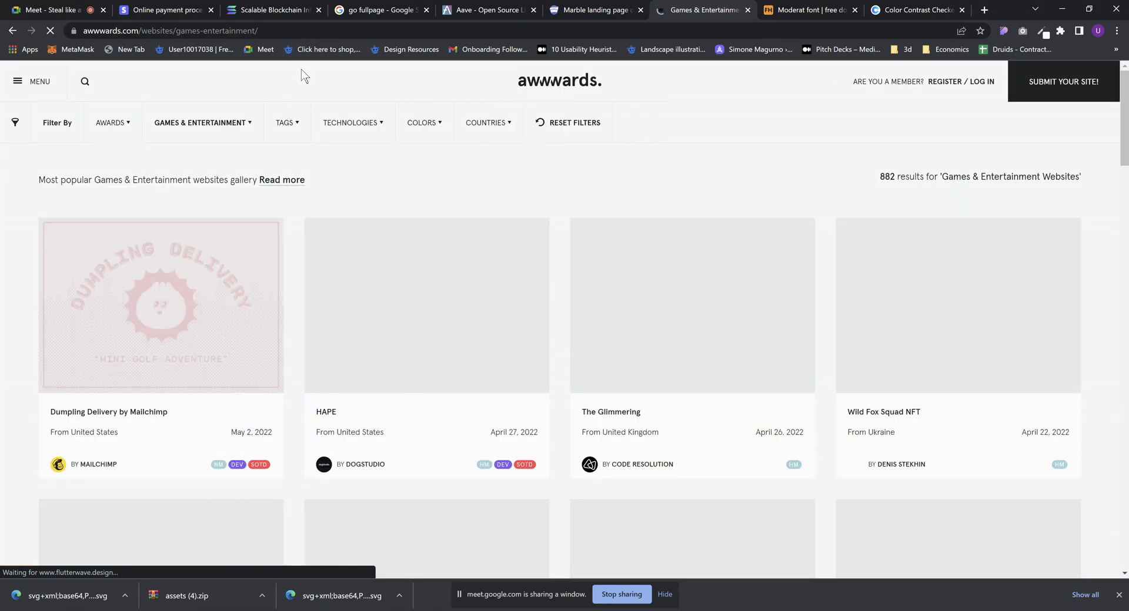
Open the HAPE entry on Awwwards and launch its live website
mouse_move(445, 255)
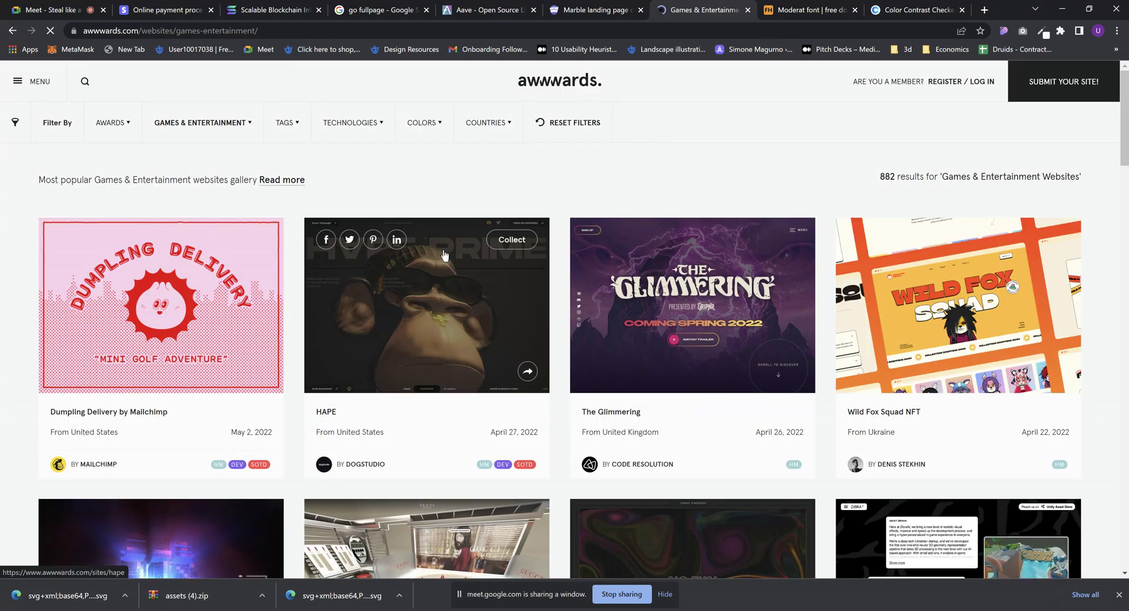
click(457, 280)
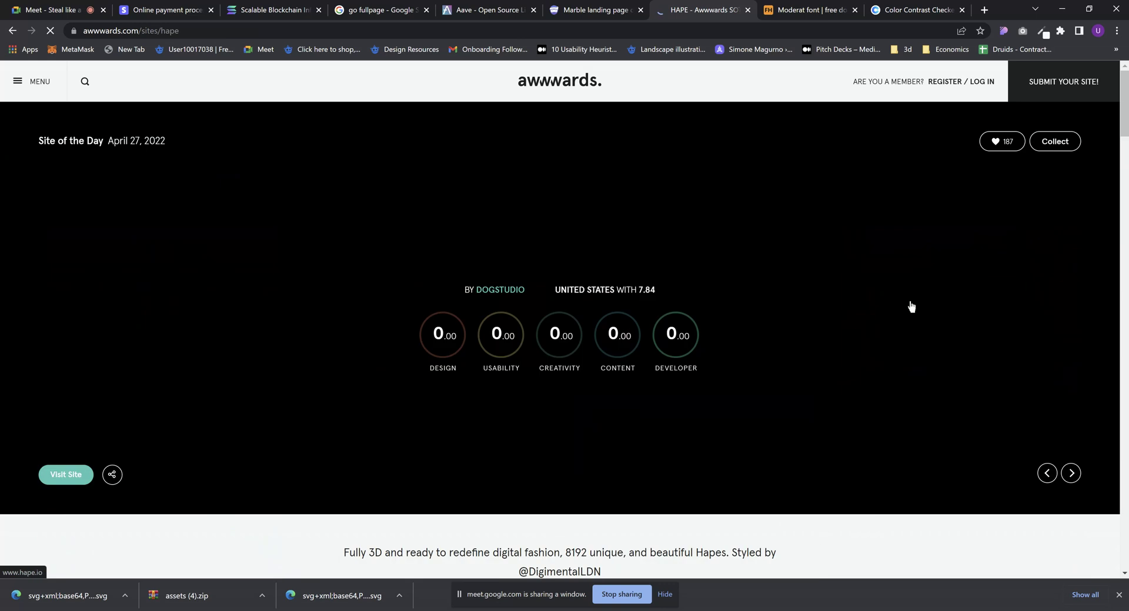
scroll(529, 241, down, 3)
click(476, 255)
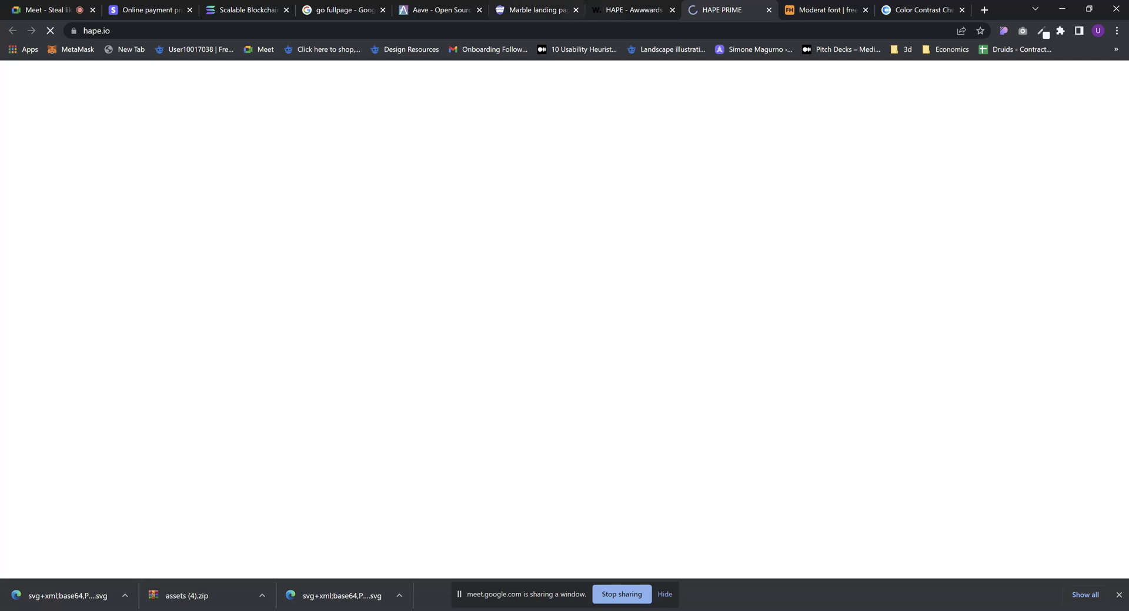
Return to the Games & Entertainment gallery, open the Metacrafters entry and launch its live website
click(632, 10)
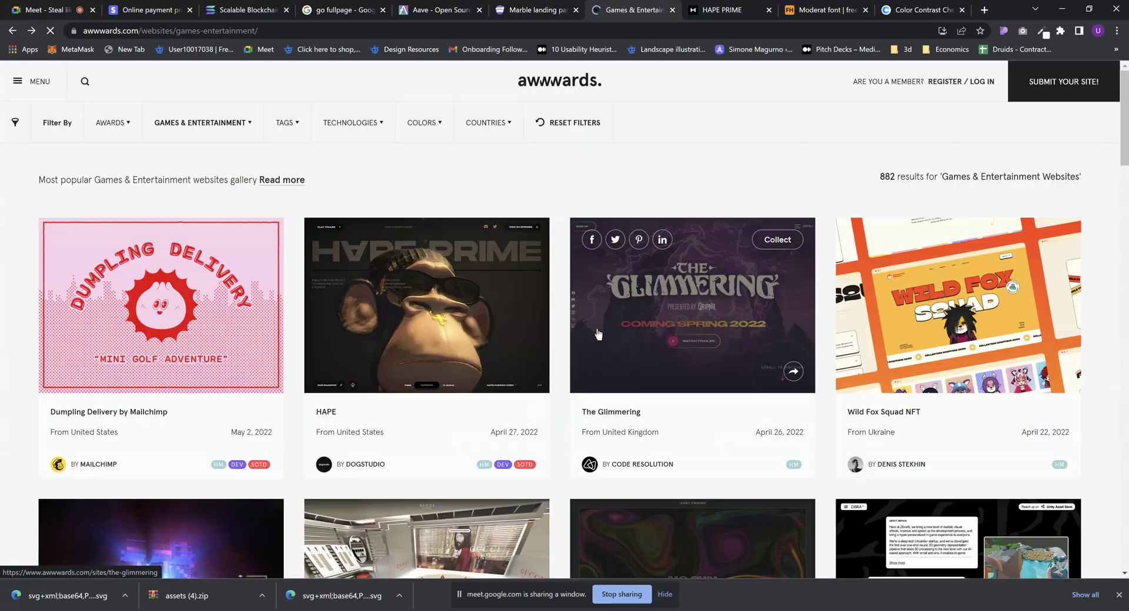
scroll(671, 353, down, 4)
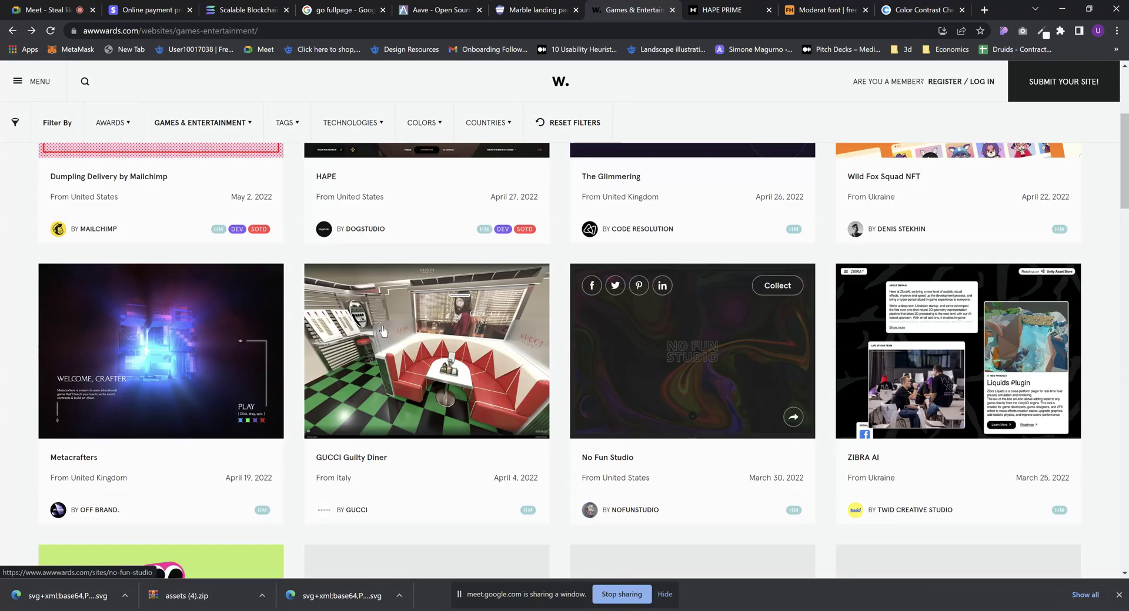
click(161, 351)
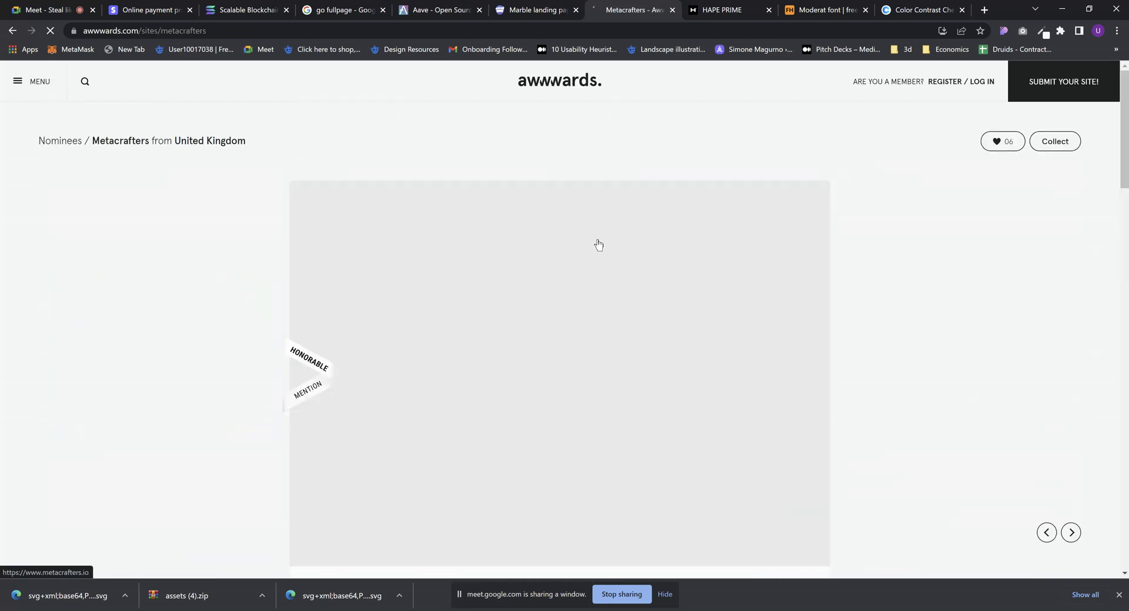
click(598, 245)
click(750, 9)
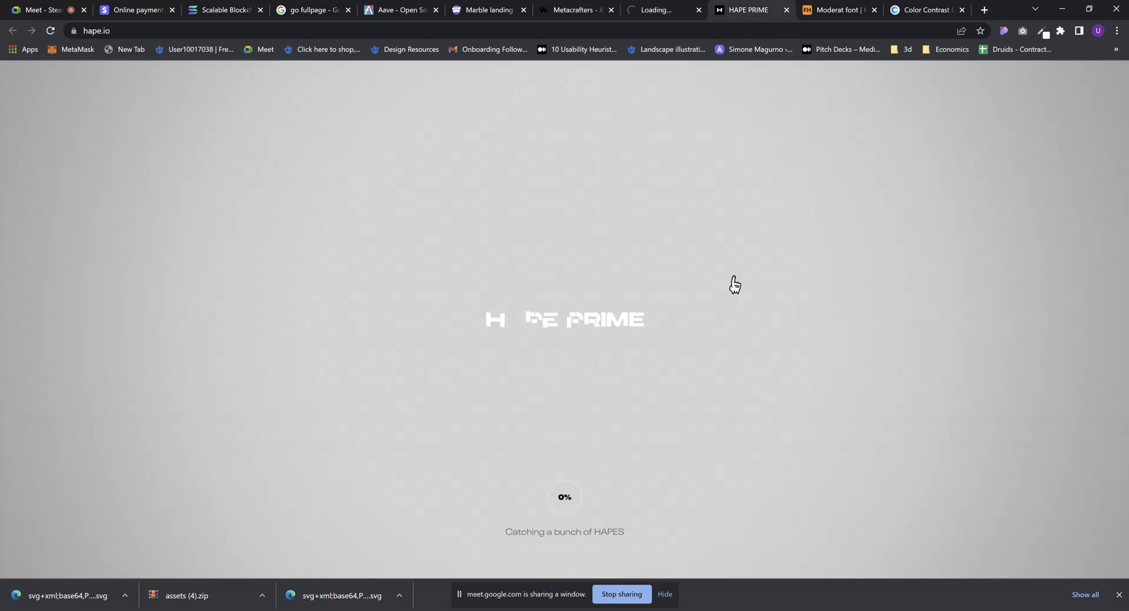
click(662, 8)
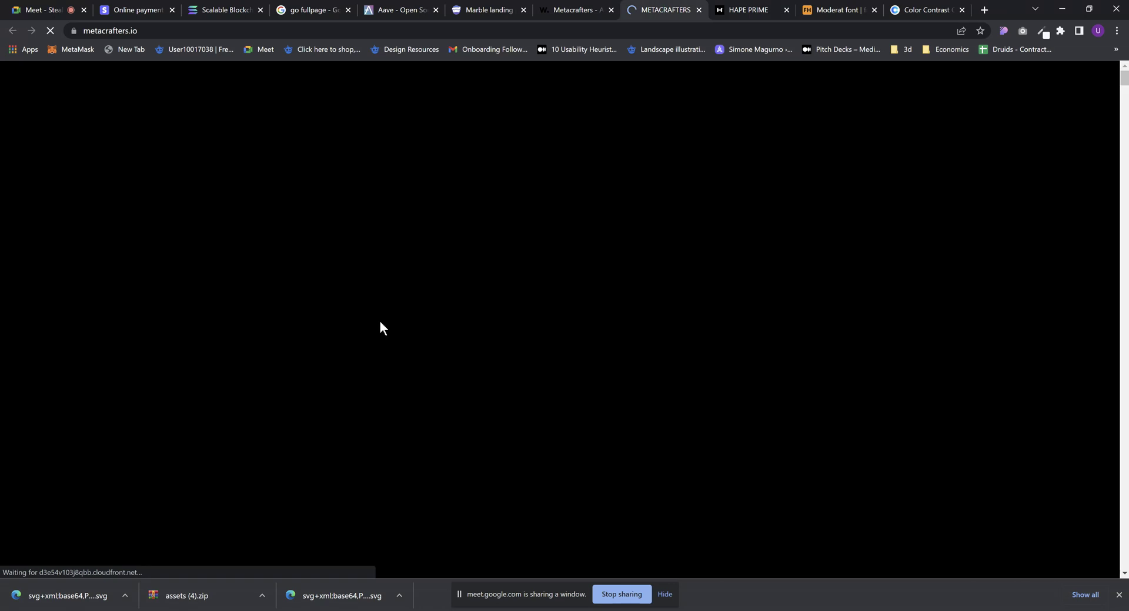
Return to the Games & Entertainment gallery, browse down to the Pinch Banking entry and launch its live website
click(566, 8)
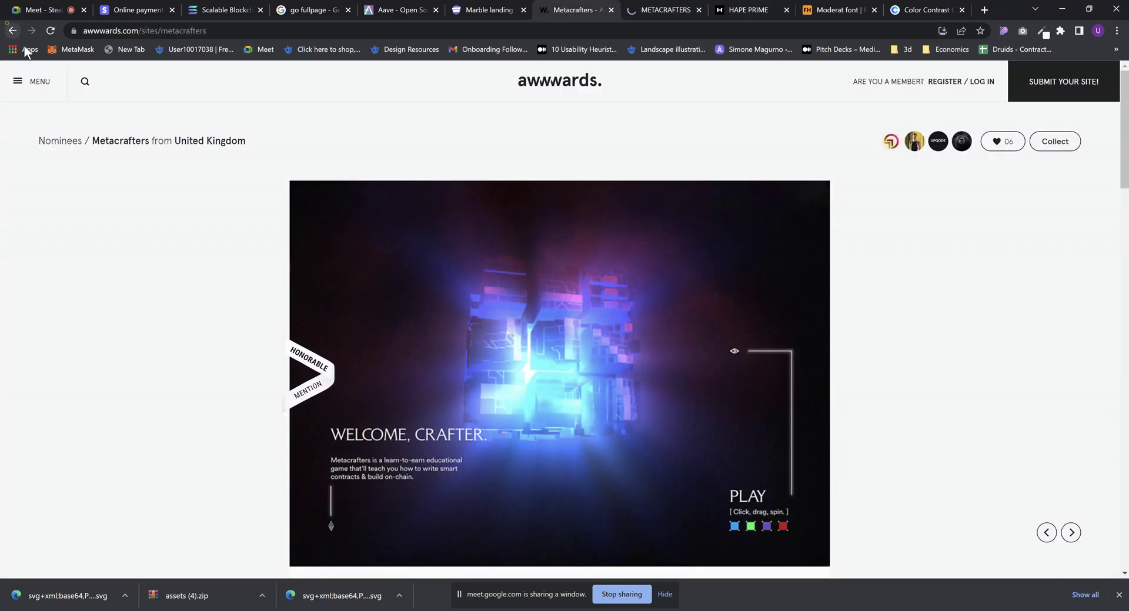
click(13, 30)
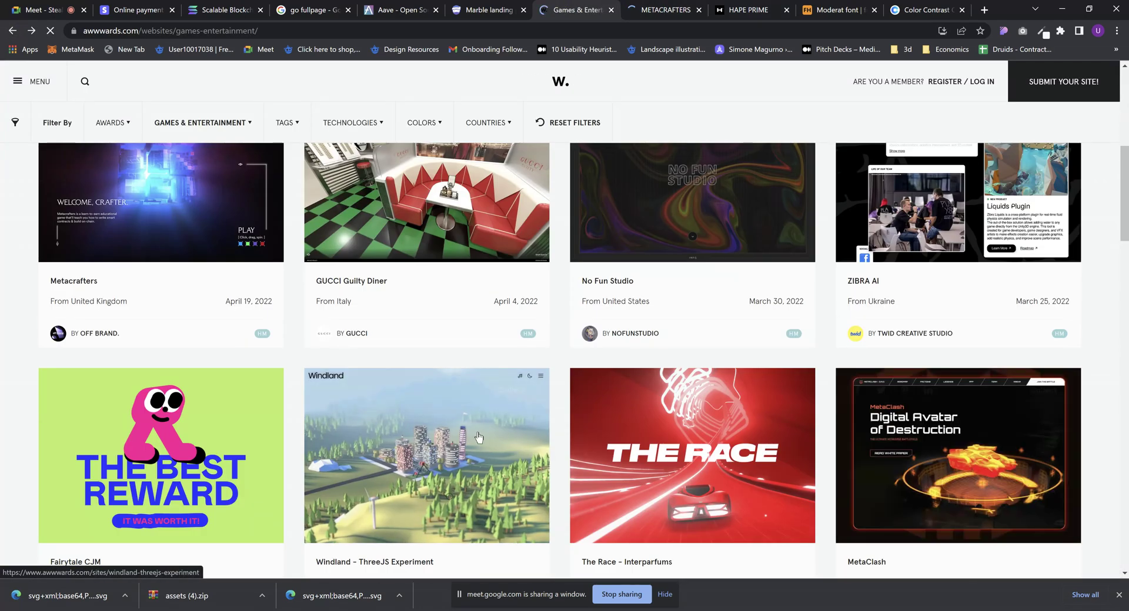
scroll(479, 436, down, 4)
scroll(868, 426, down, 2)
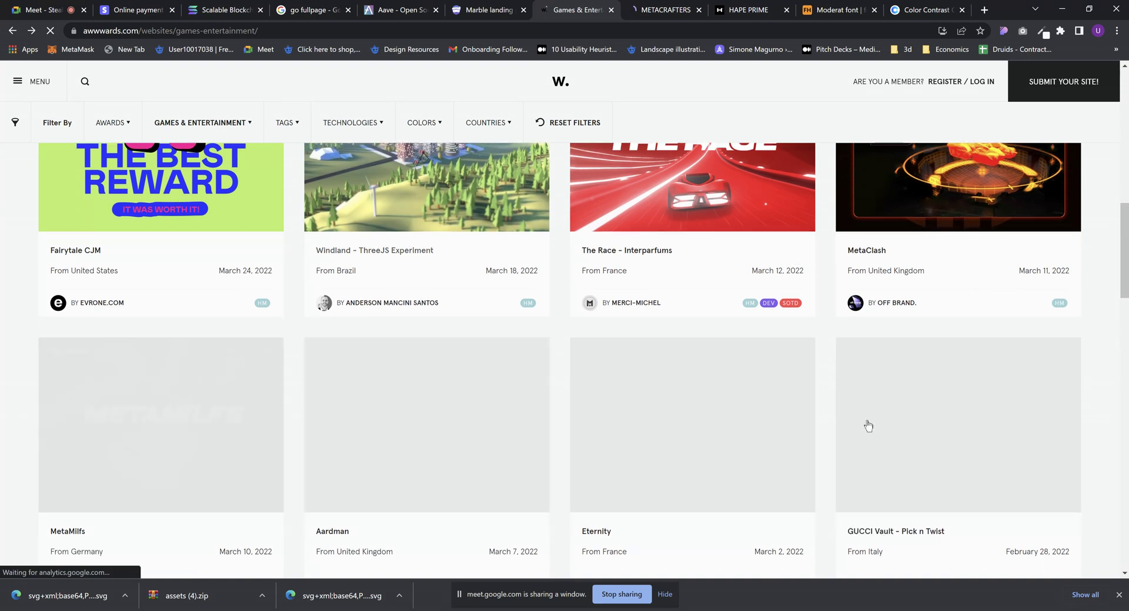
scroll(868, 426, down, 3)
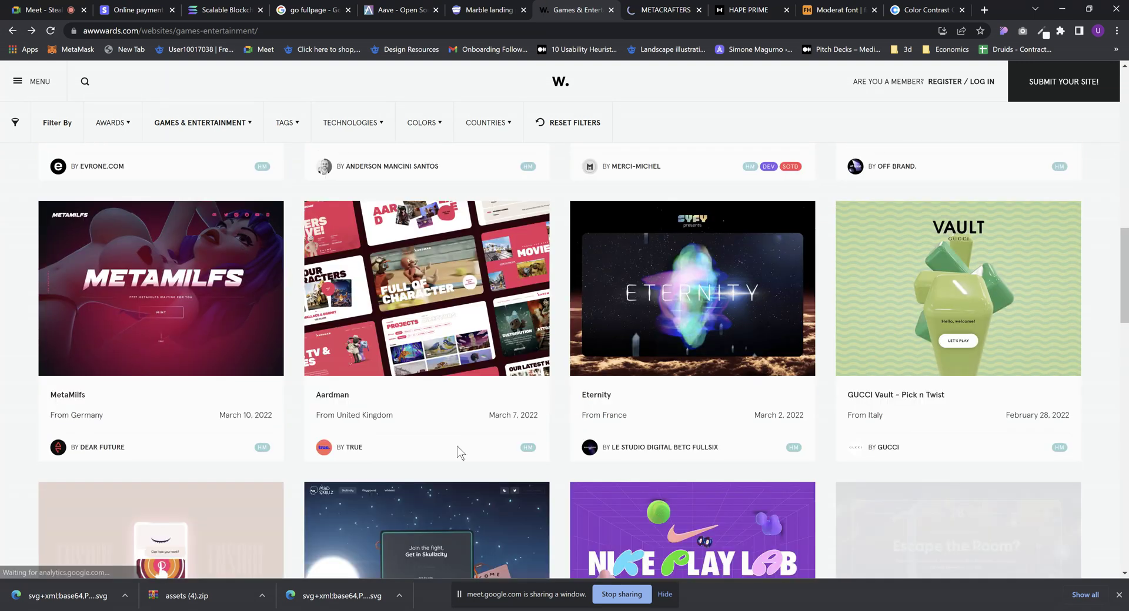
scroll(458, 449, down, 6)
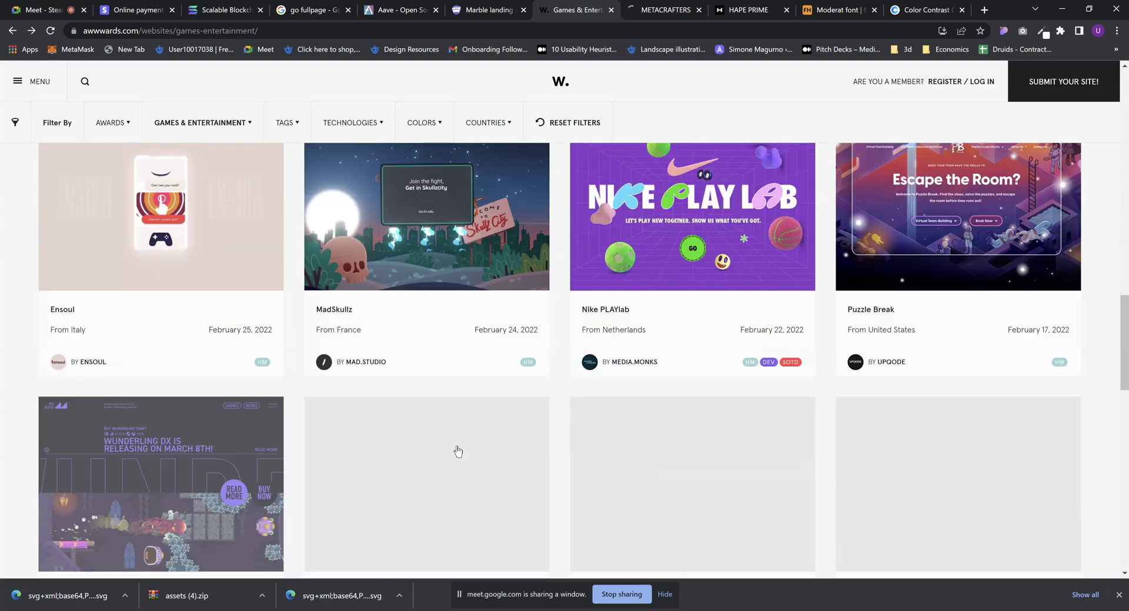
scroll(458, 451, down, 3)
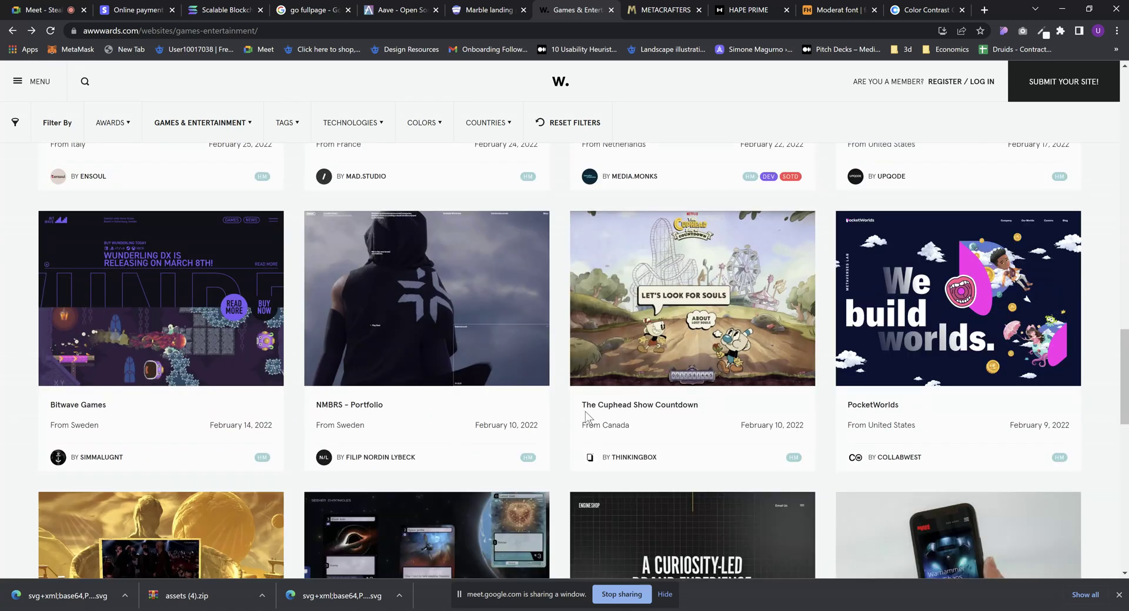
scroll(635, 335, down, 1)
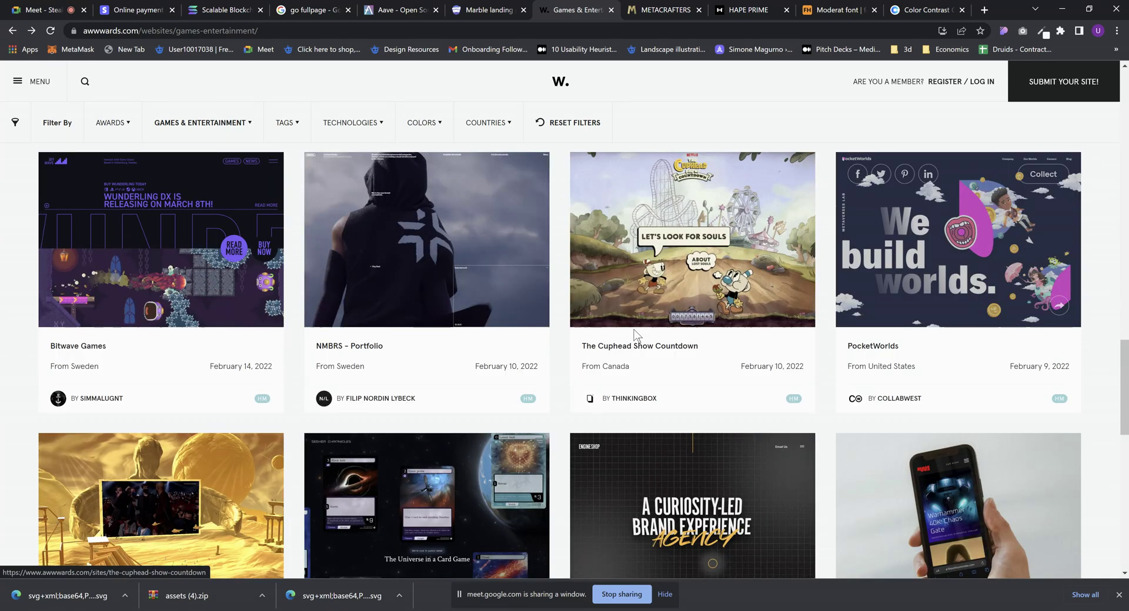
scroll(635, 335, down, 5)
scroll(633, 335, down, 4)
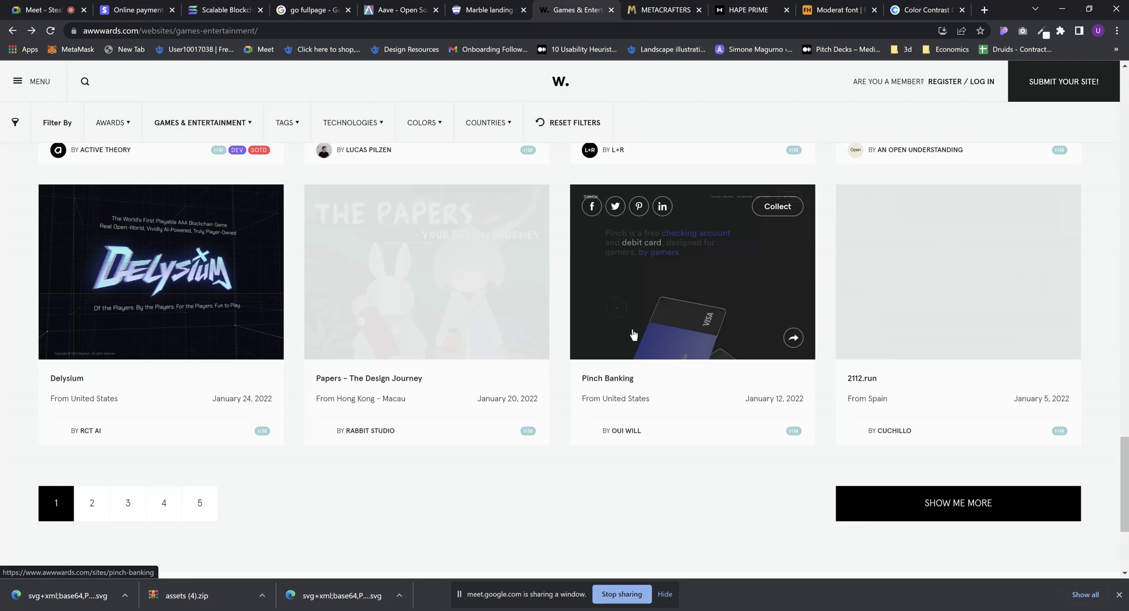
click(684, 303)
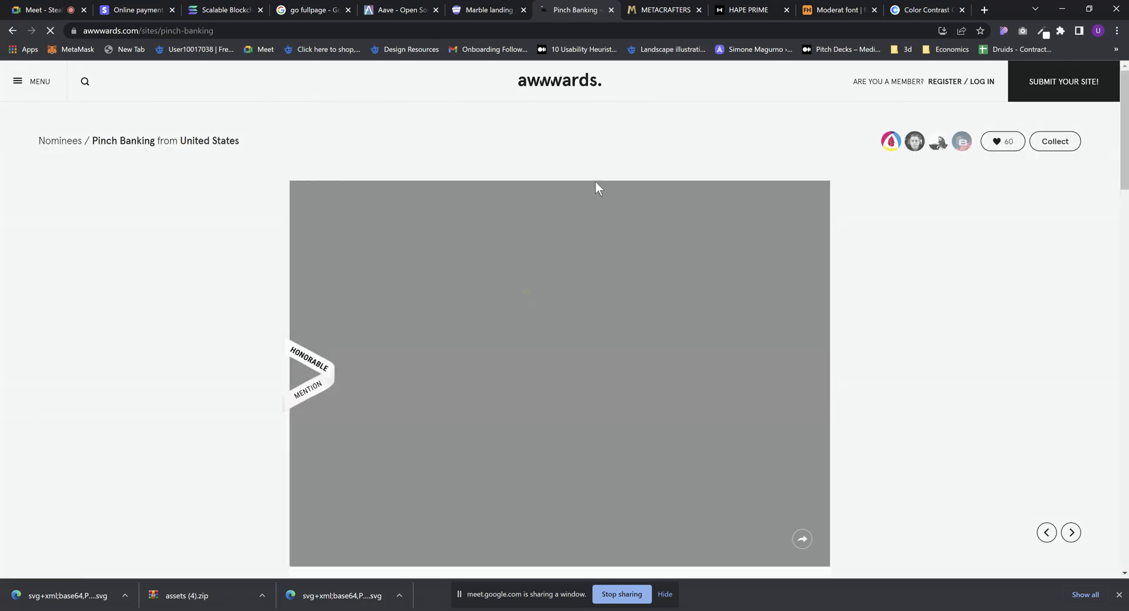
click(596, 187)
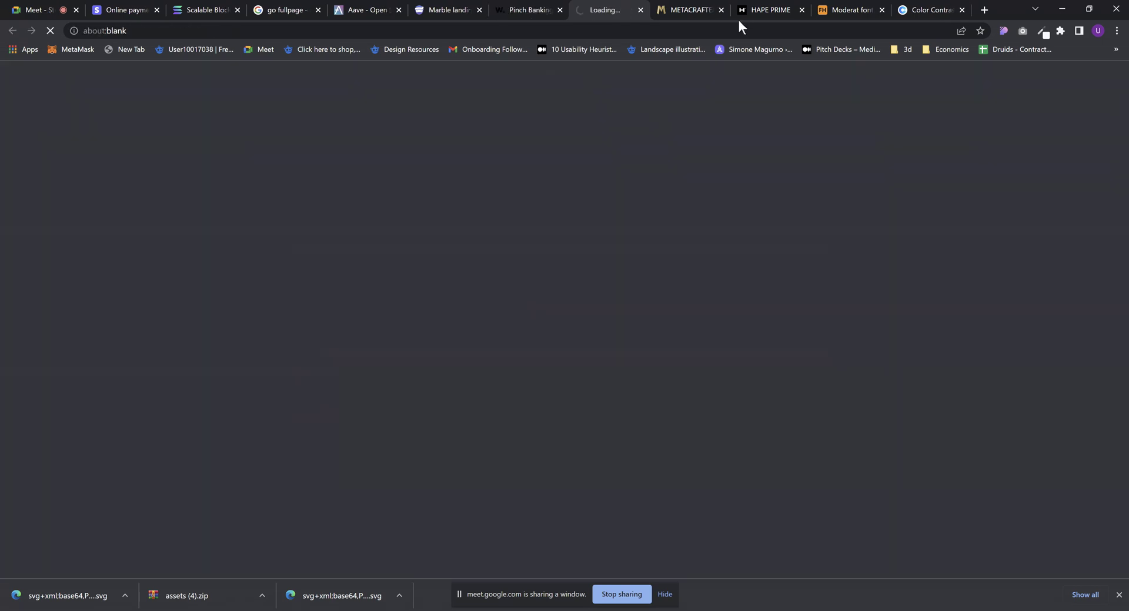
View the opening scenes of the Metacrafters website and switch to the HAPE PRIME website
click(705, 12)
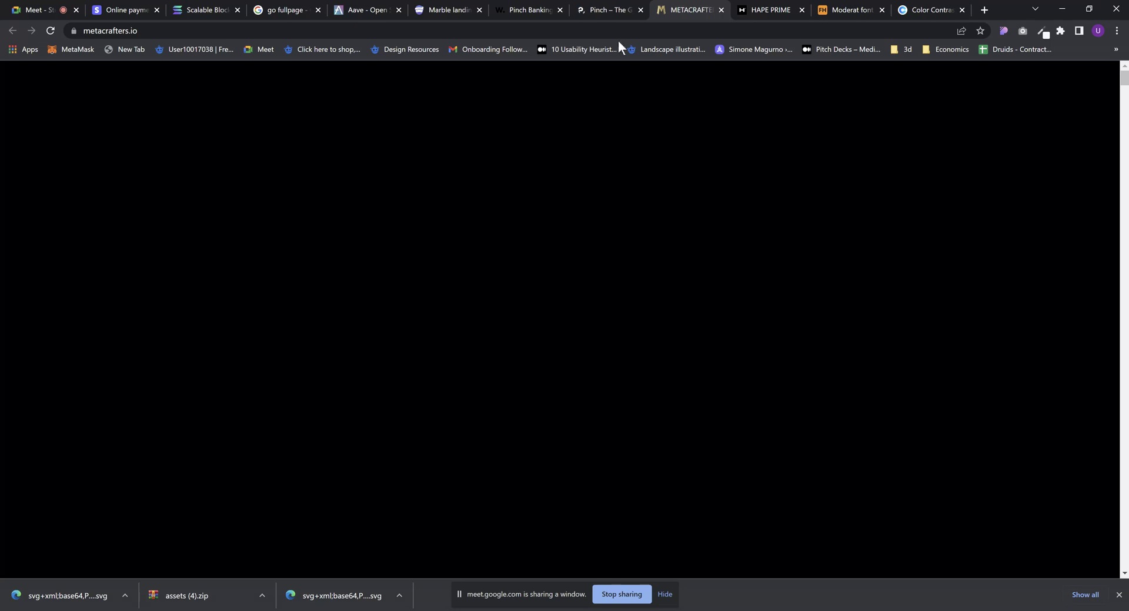
scroll(639, 235, down, 2)
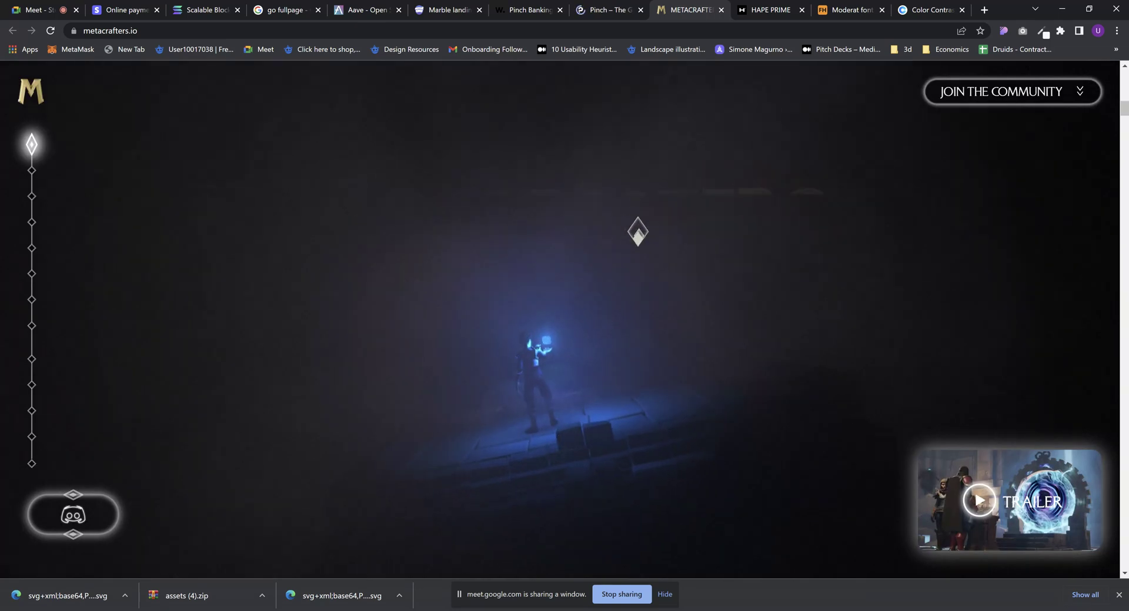
scroll(638, 235, down, 2)
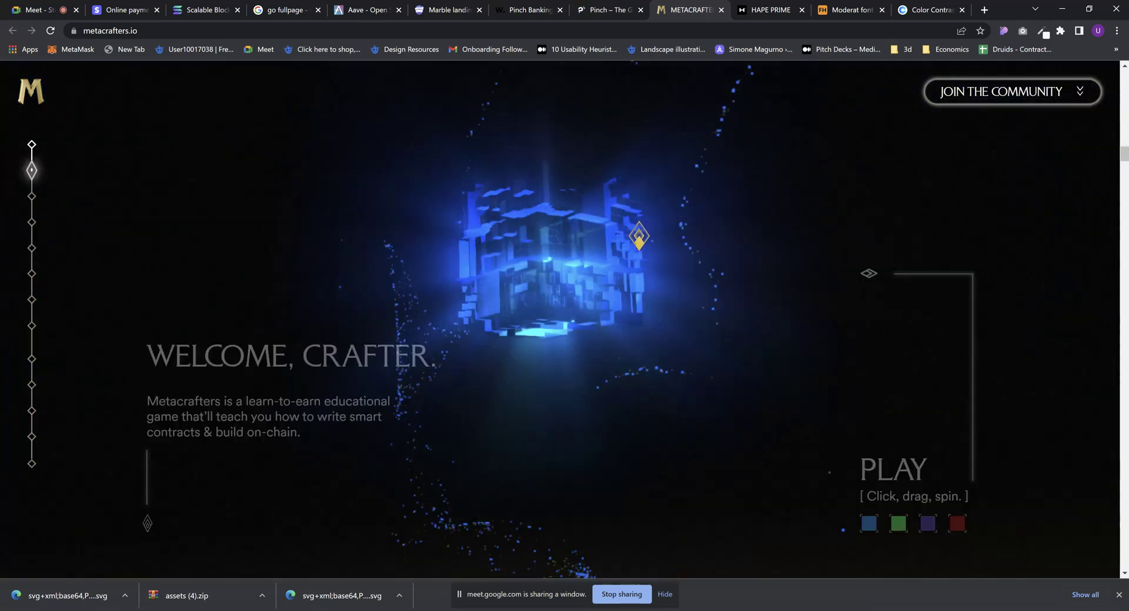
click(767, 9)
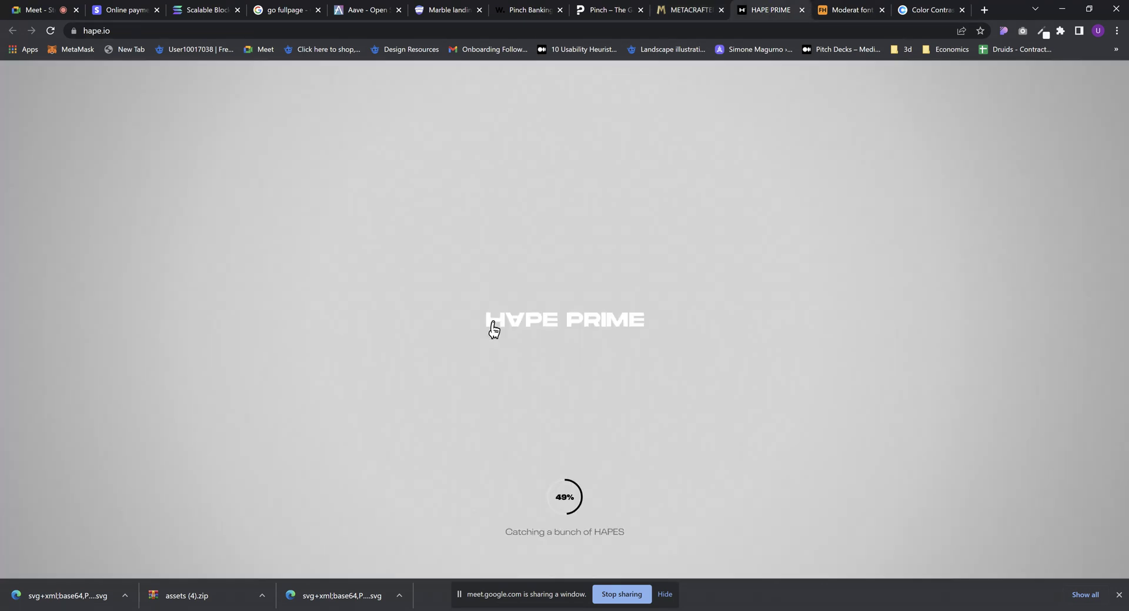
Look through the opening sections of the Pinch website, including the welcome animation and the banking introduction
click(579, 13)
scroll(587, 261, down, 6)
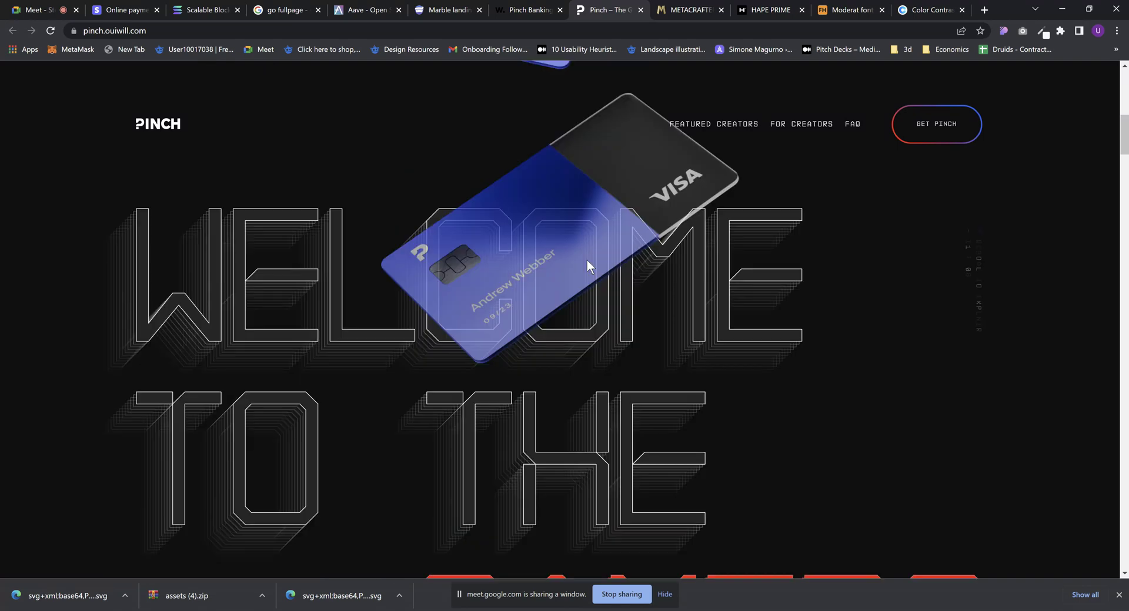
scroll(586, 261, up, 8)
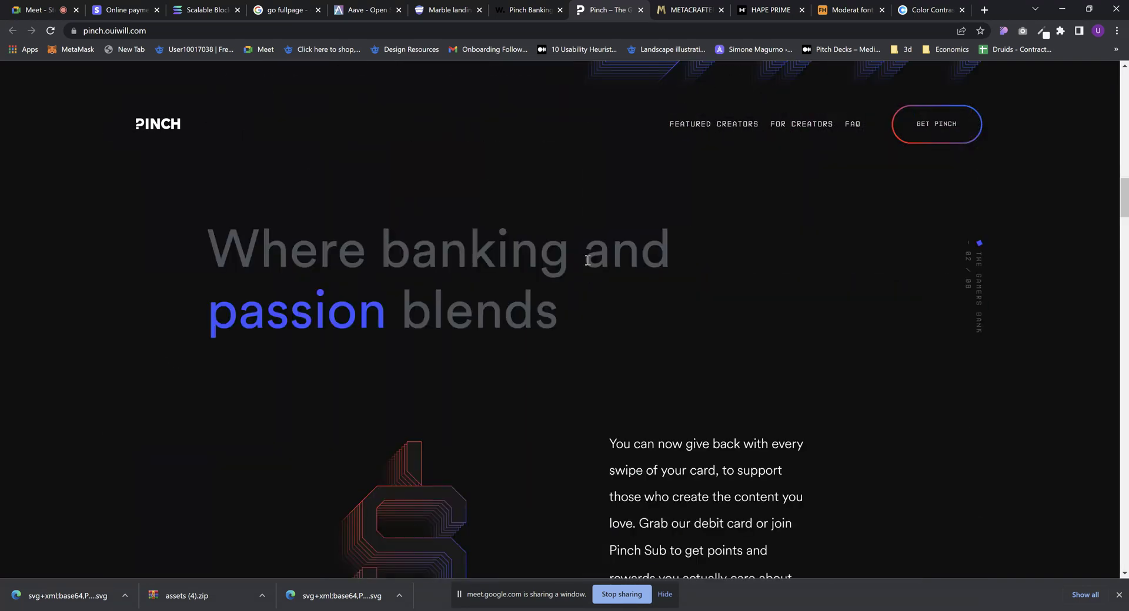
scroll(587, 259, down, 3)
scroll(586, 259, up, 3)
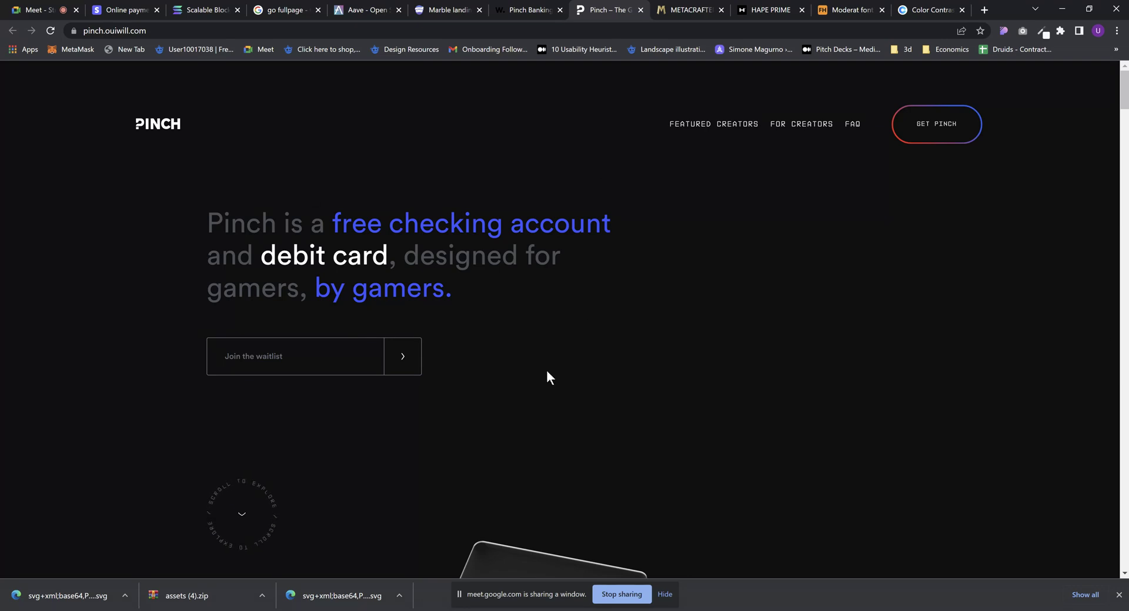
scroll(584, 305, down, 5)
scroll(584, 306, up, 10)
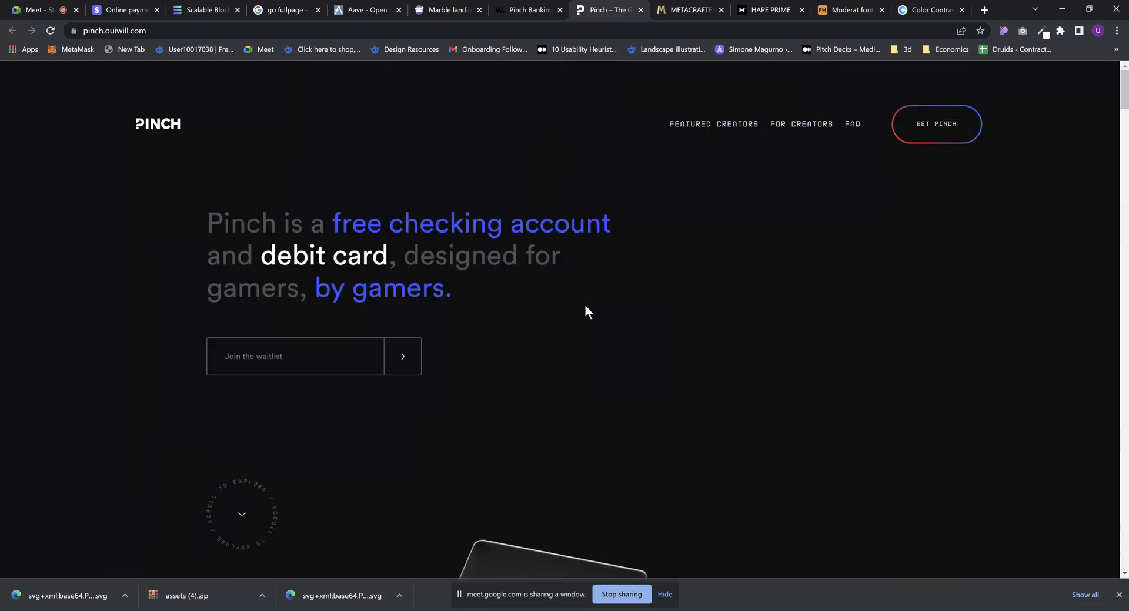
From the go fullpage search results, open the "GoFullPage - Full Page Screen Capture" listing in the Chrome Web Store
click(285, 10)
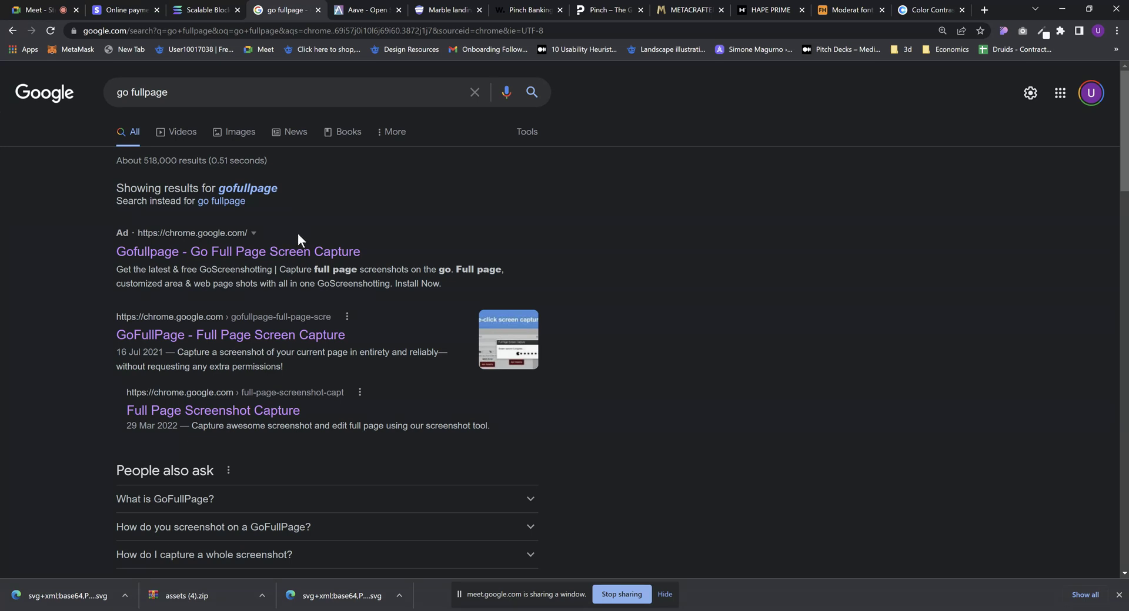
click(295, 259)
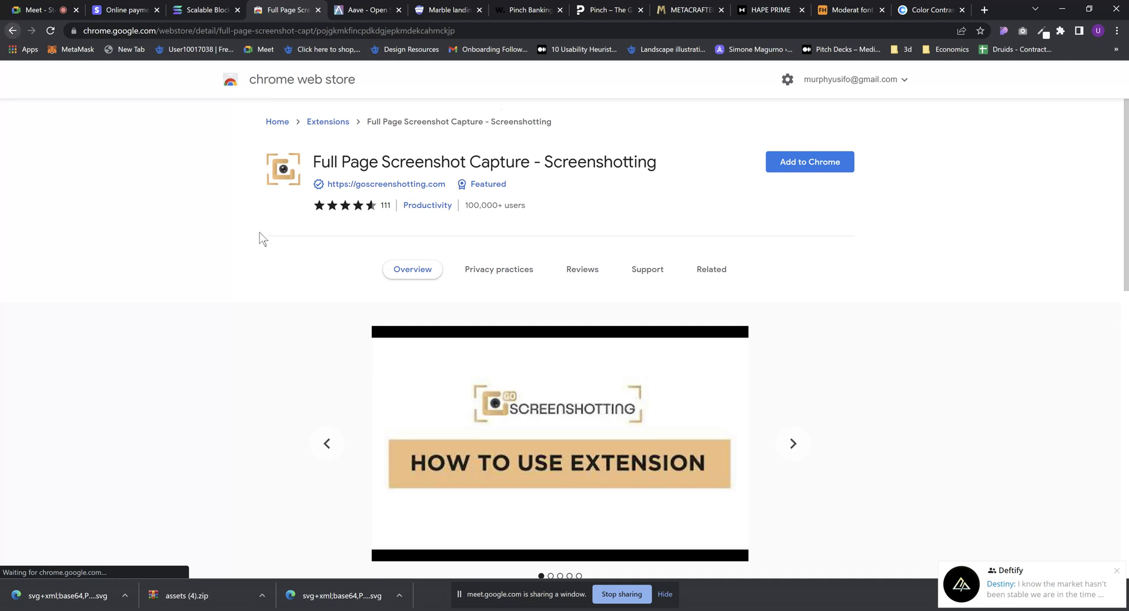
key(alt+Left)
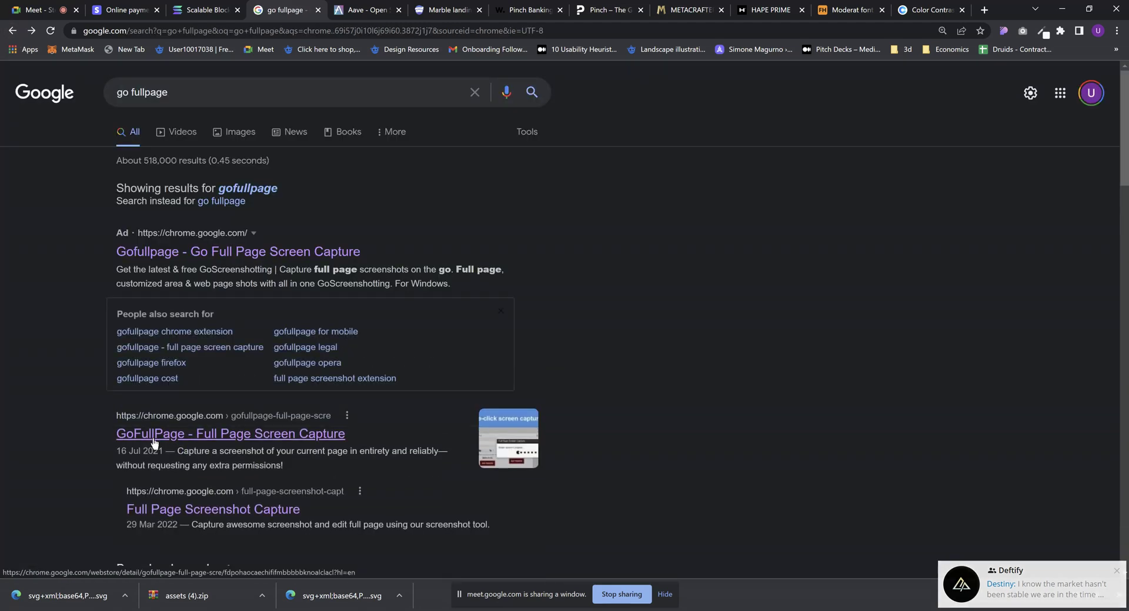
click(152, 437)
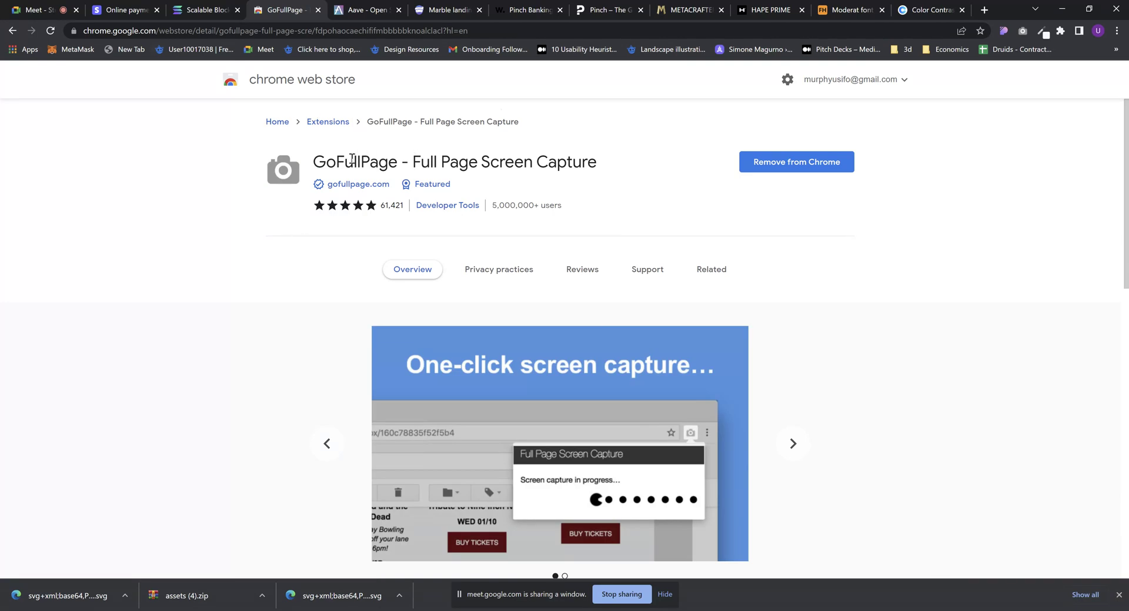
click(15, 30)
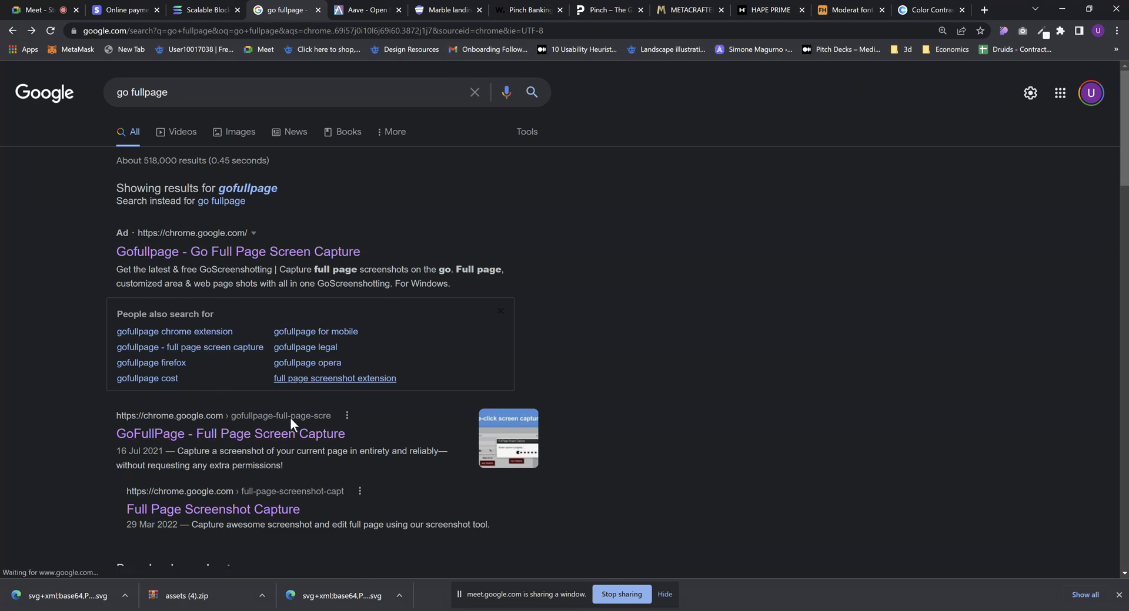
click(287, 440)
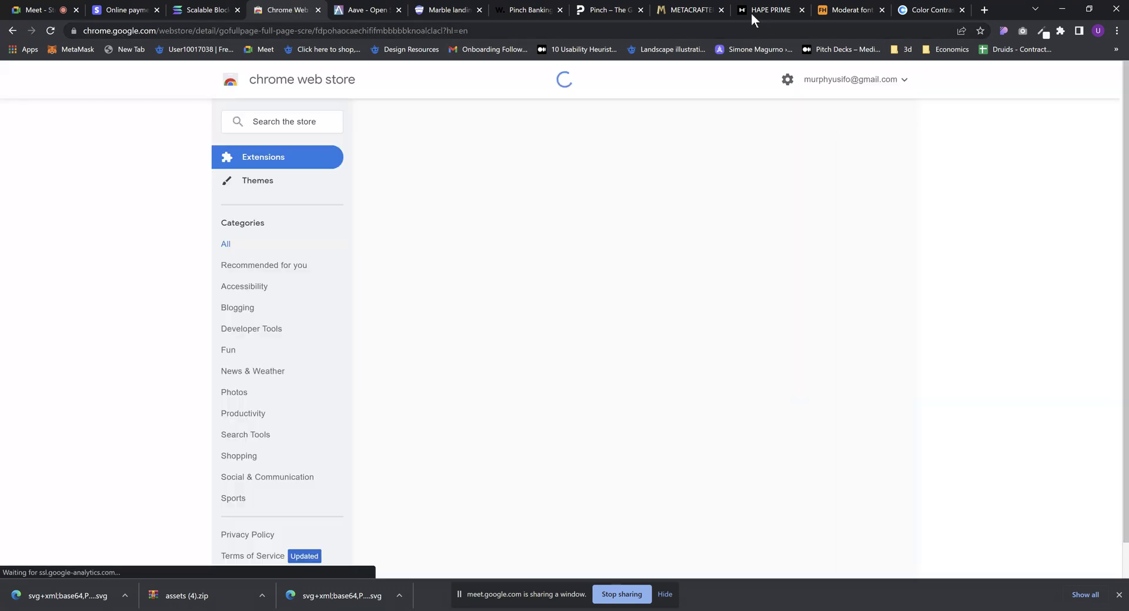
Capture the entire Pinch website page with GoFullPage and download the capture as a PNG image
click(753, 11)
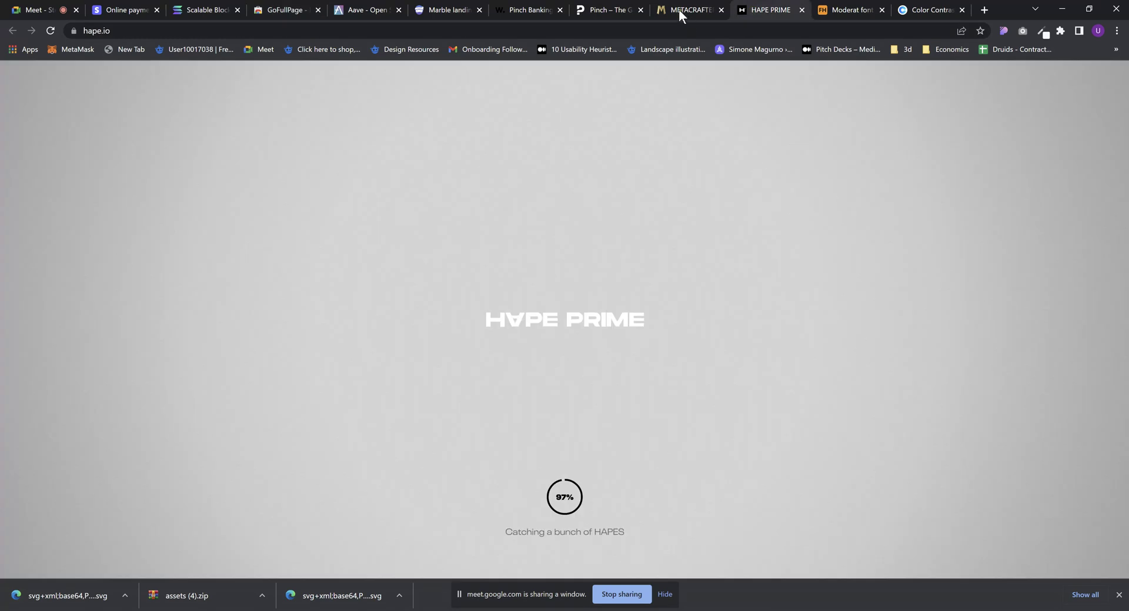
click(605, 10)
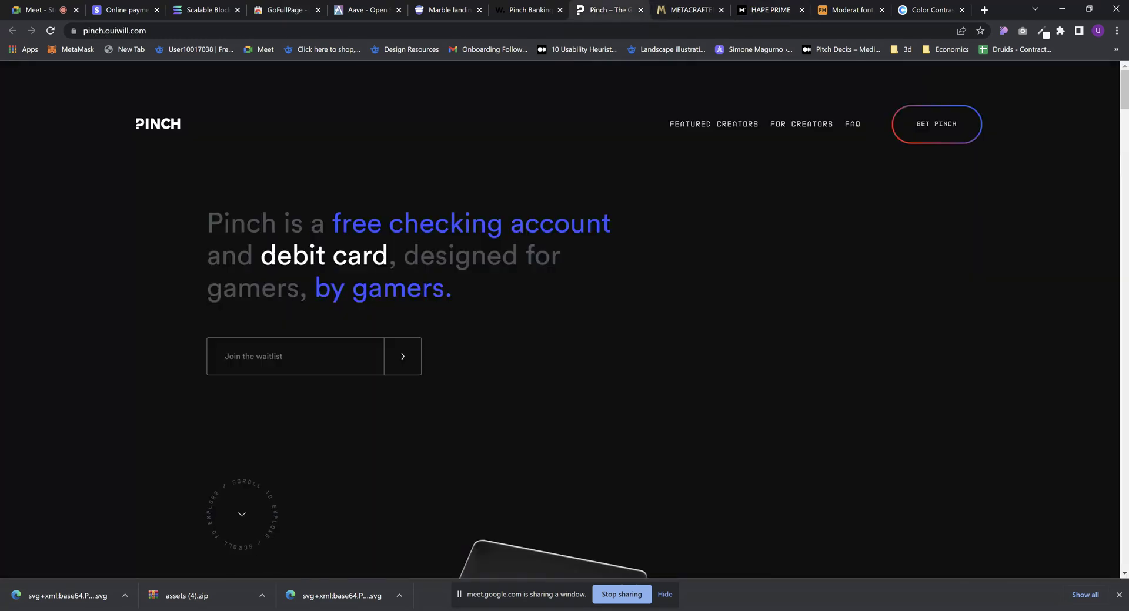
click(1023, 31)
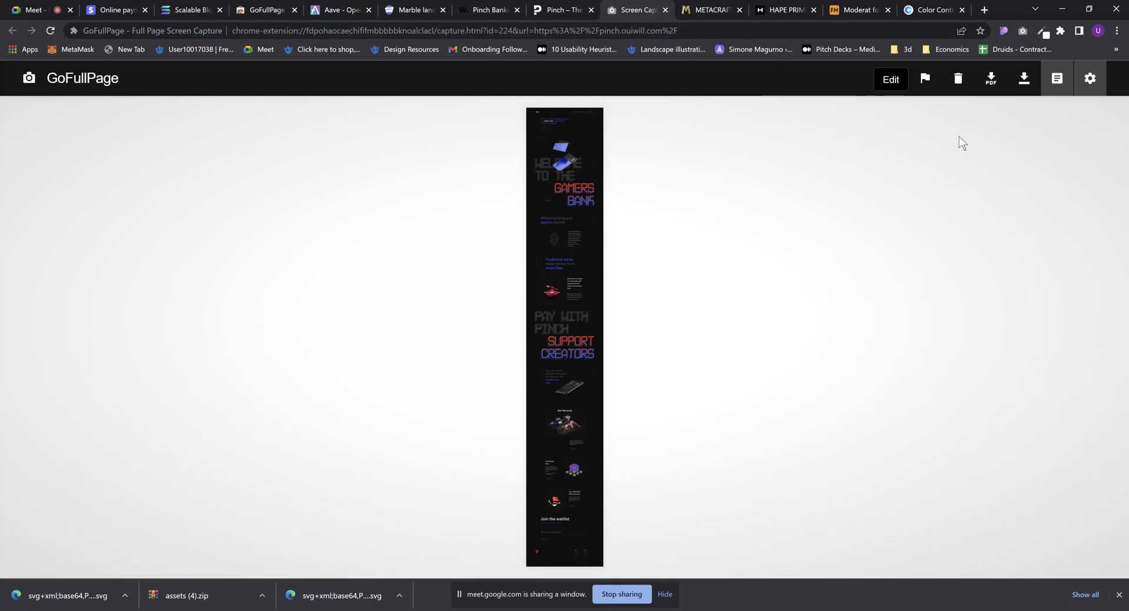
click(886, 84)
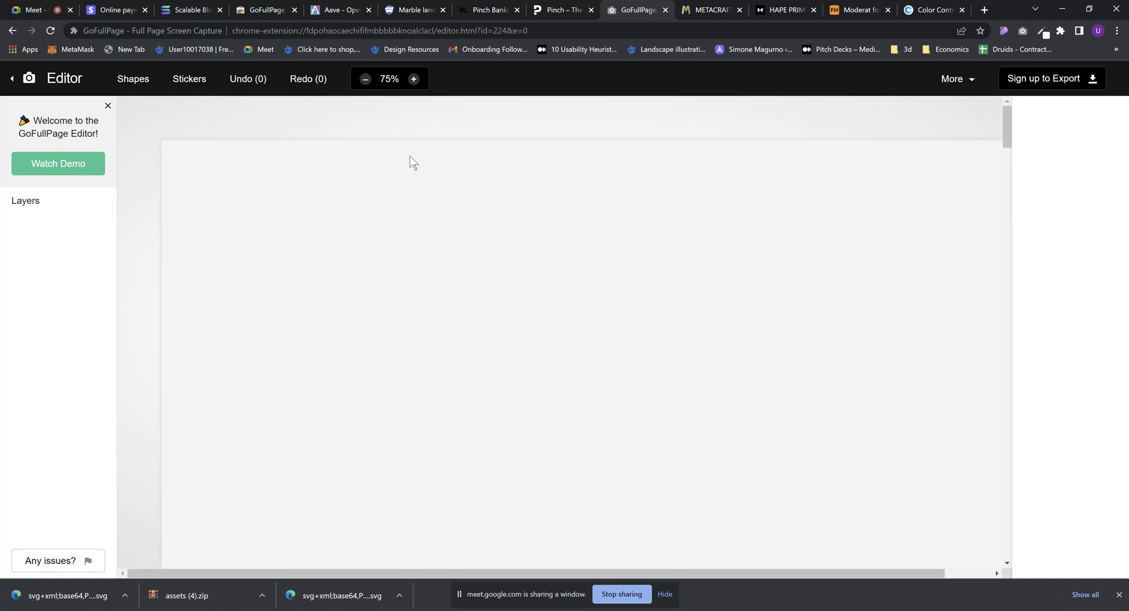
click(11, 83)
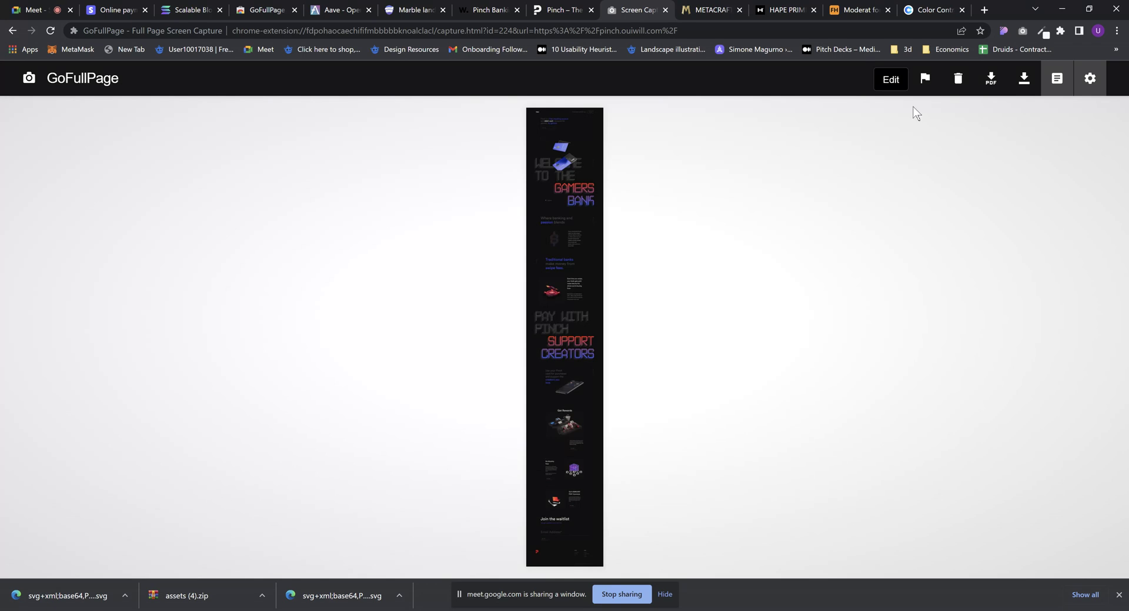
click(1023, 81)
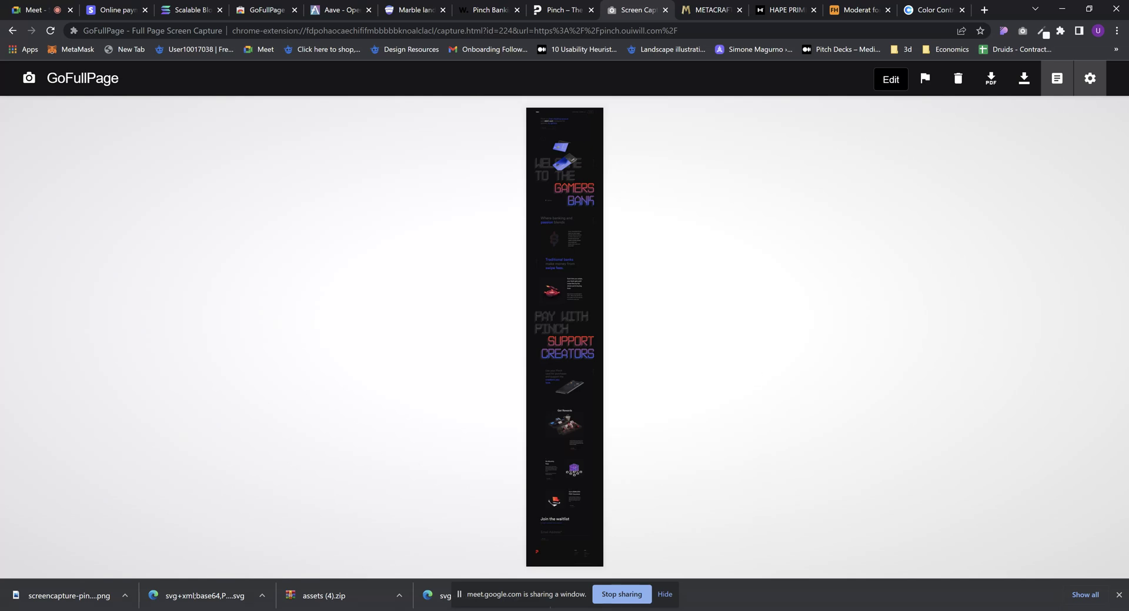
Return to the Pinch website and sample the blue "and get updates on our launch" text with the ColorZilla page color picker
click(24, 9)
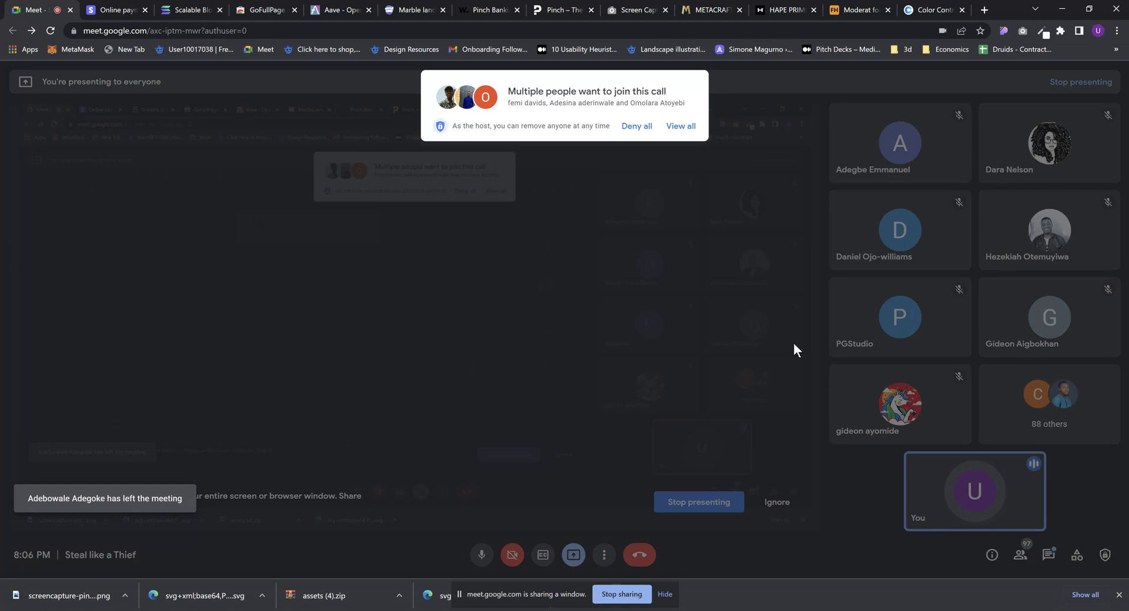
click(488, 9)
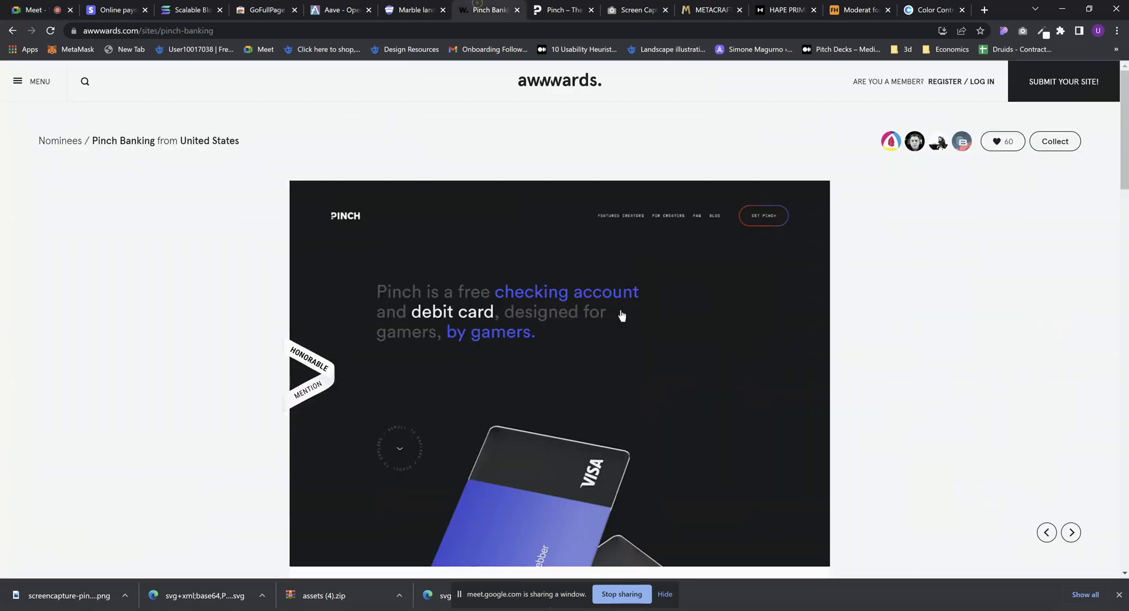
click(573, 10)
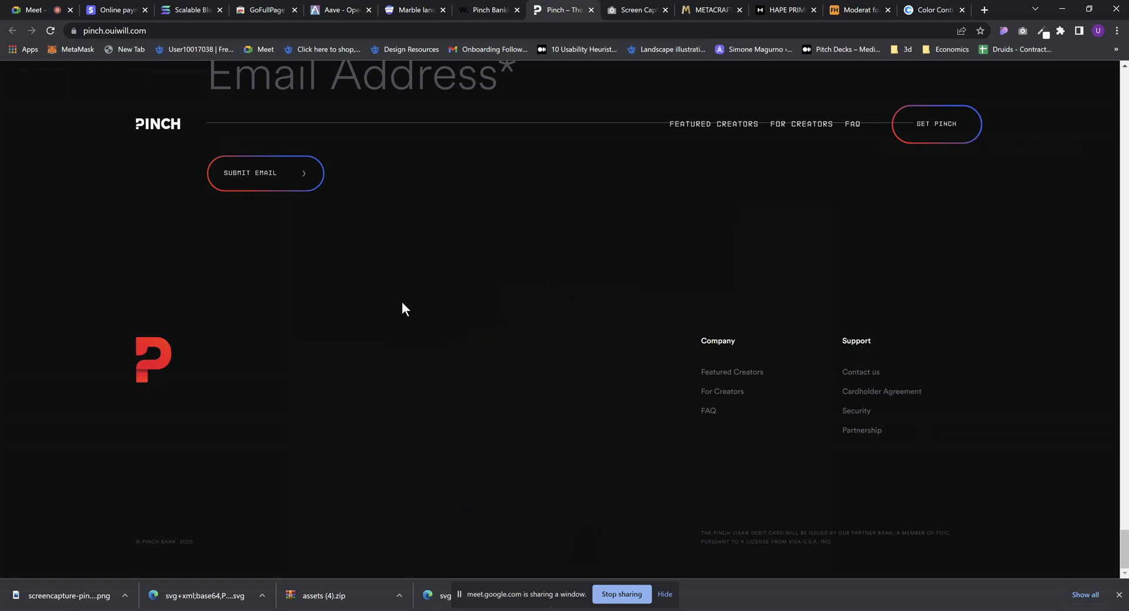
scroll(388, 301, up, 8)
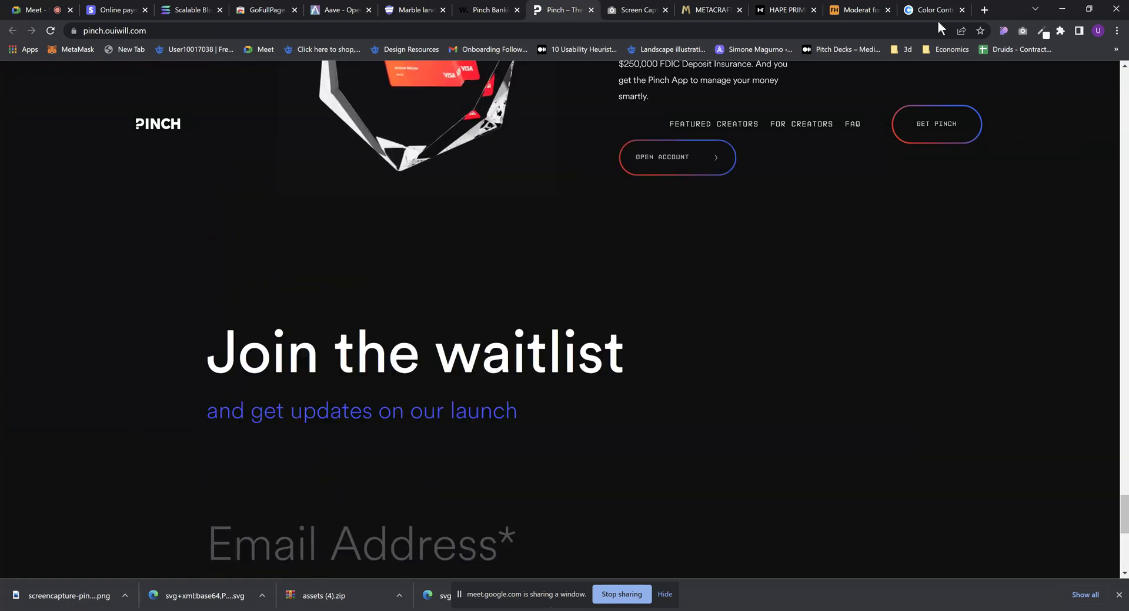
click(1041, 30)
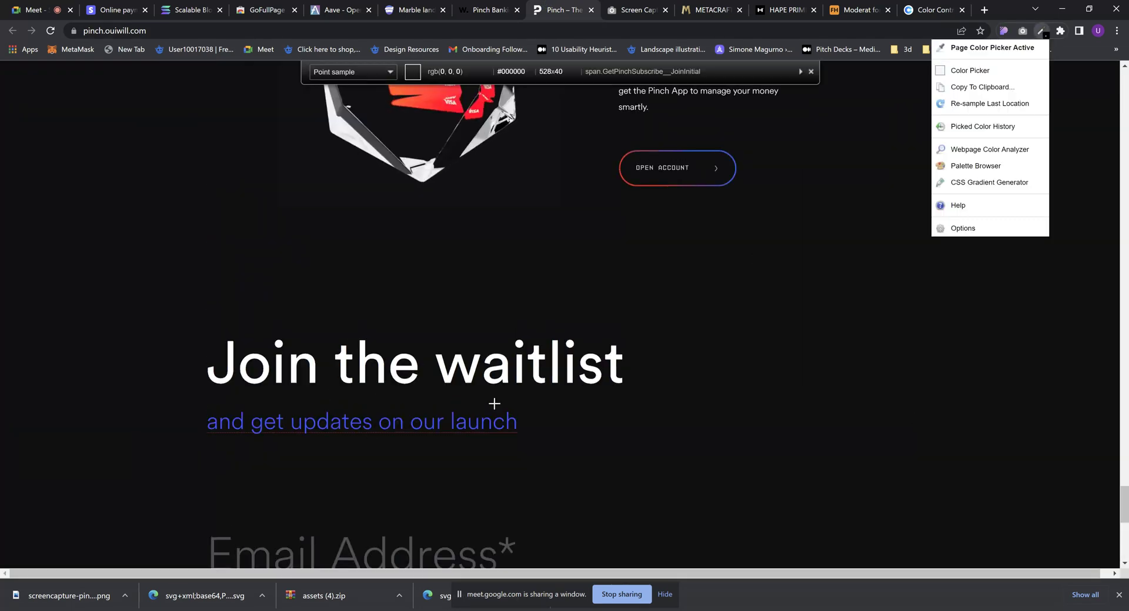
click(453, 440)
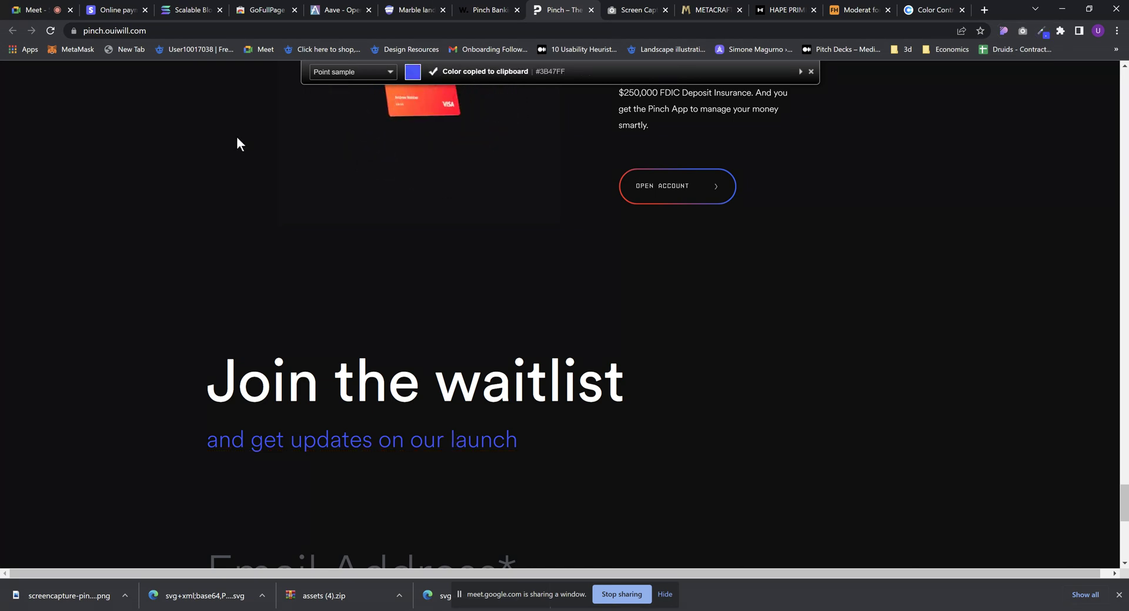
scroll(219, 267, down, 1)
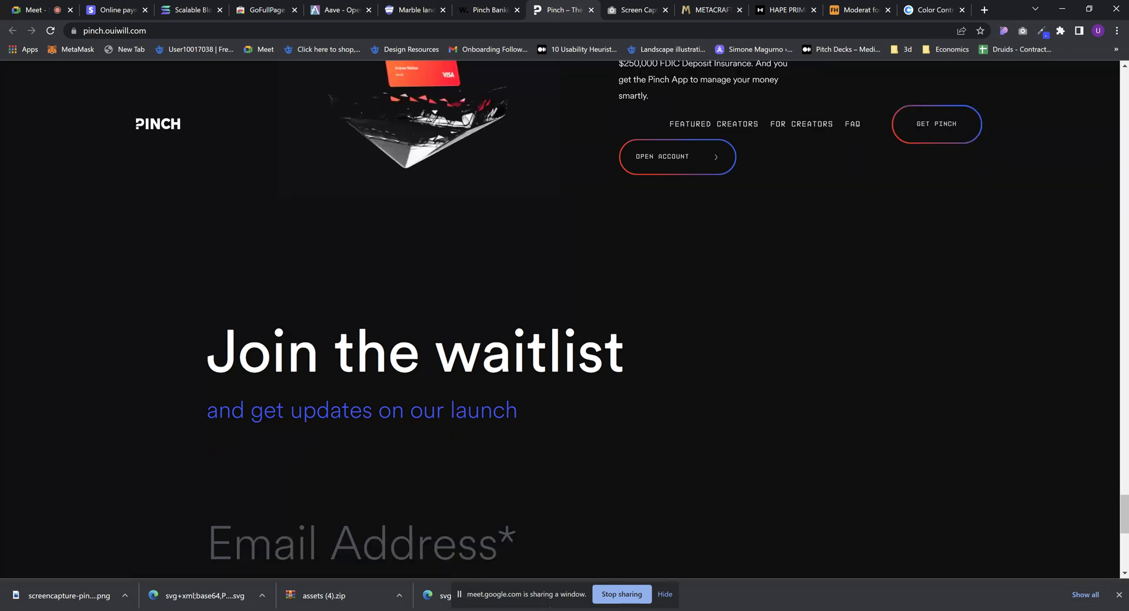
Switch to the Google Meet call and admit the people waiting to join
click(33, 10)
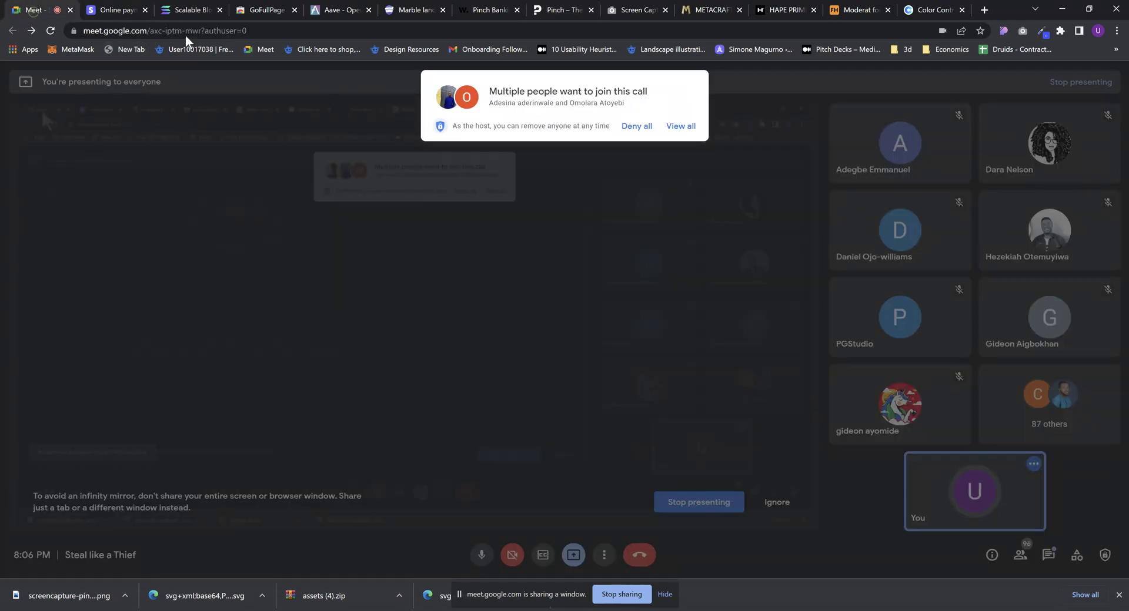
click(687, 129)
click(689, 213)
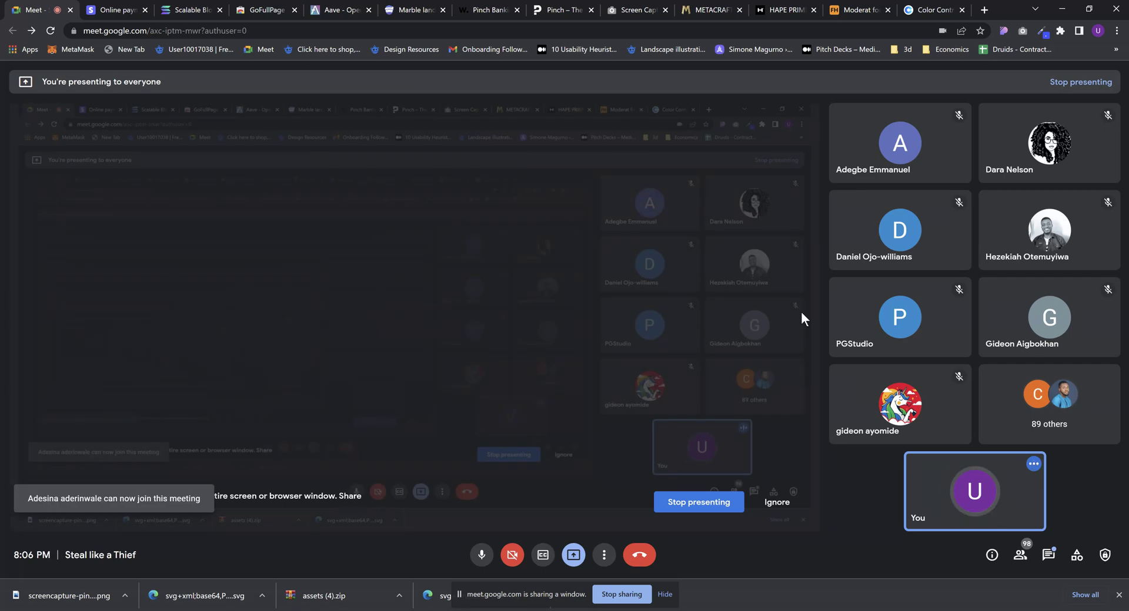
Open the in-call messages and send everyone "CSS Peeper, Color Zilla(Useless) and GoFullpage"
mouse_move(1032, 522)
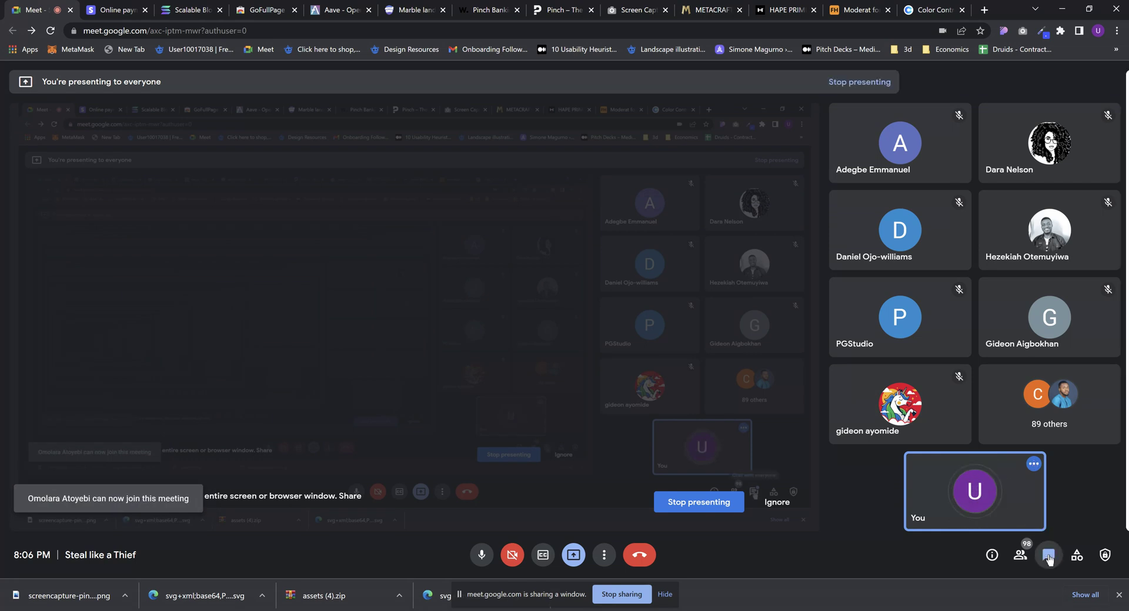
click(1048, 555)
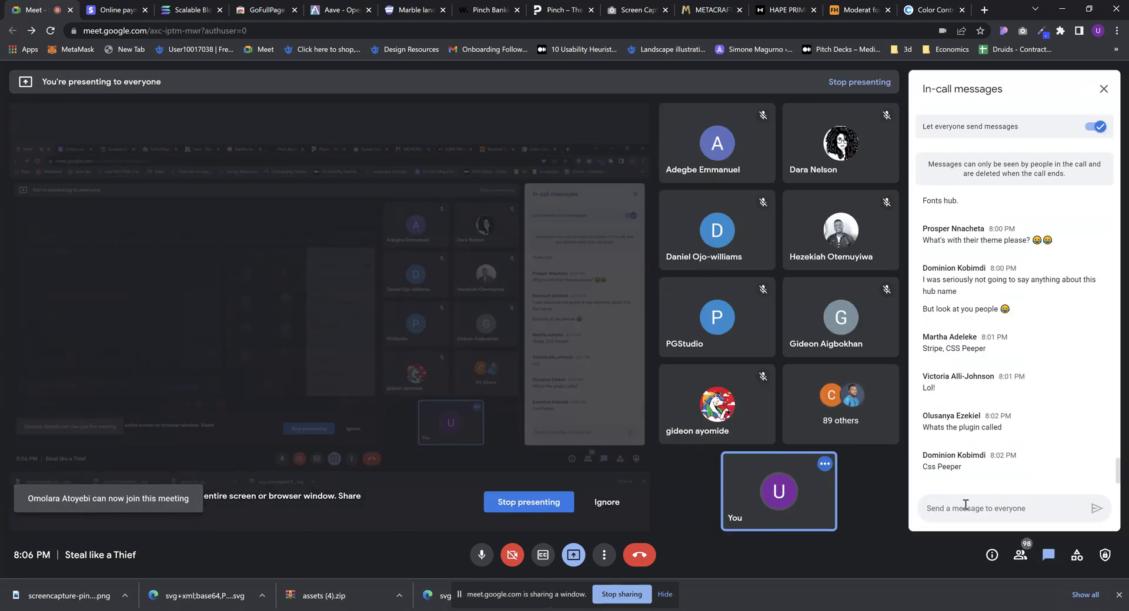
scroll(967, 410, up, 3)
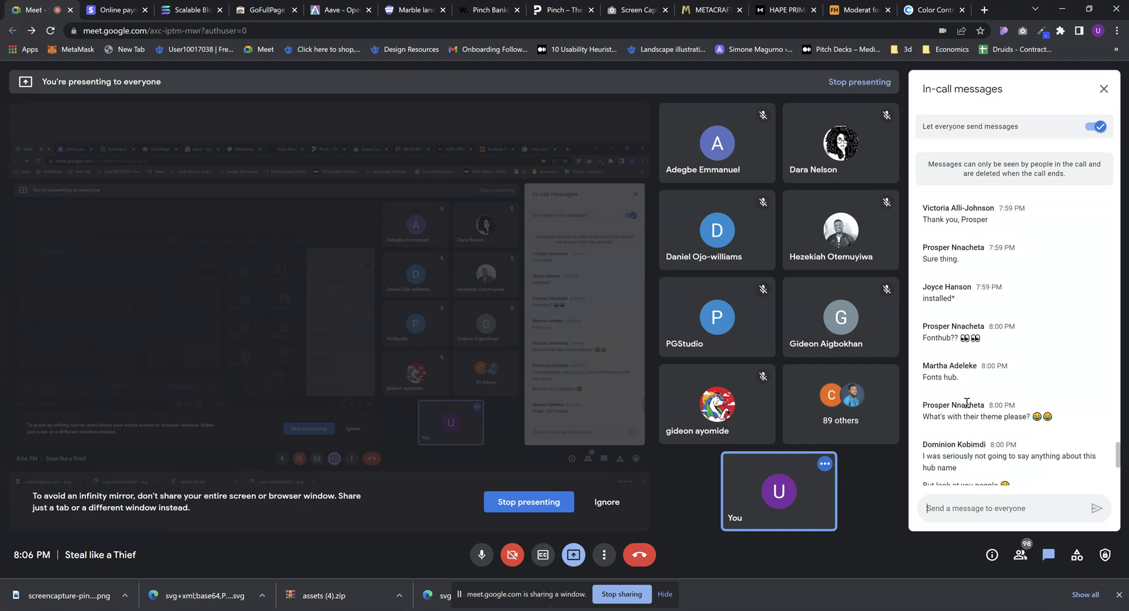
scroll(967, 410, down, 3)
key(Caps_Lock)
text(CSS)
key(Caps_Lock)
text(Peeper, Color Zilla)
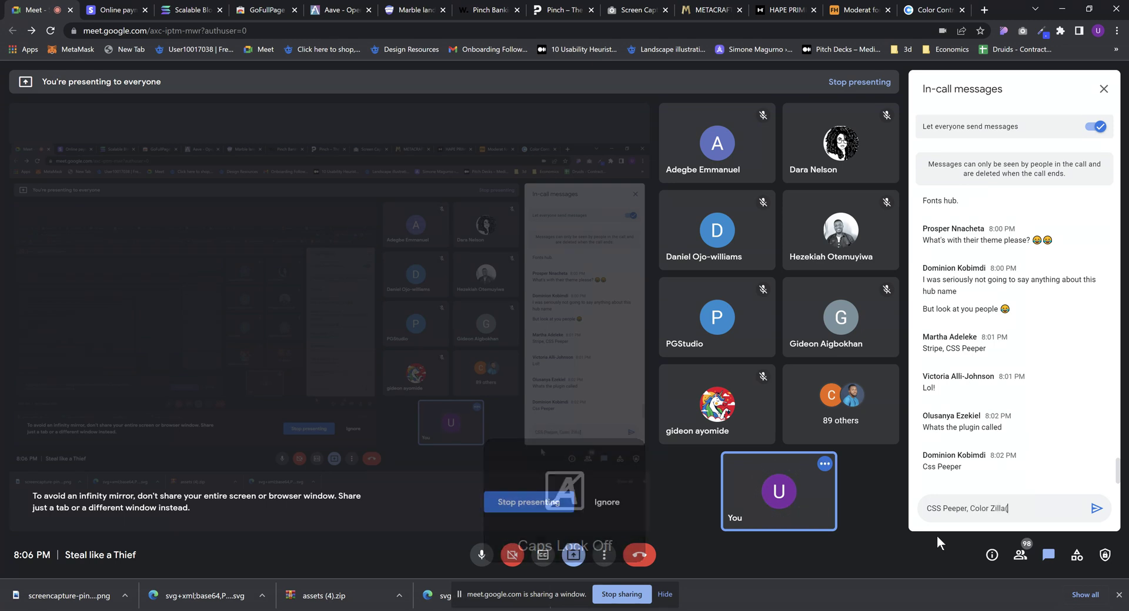
text((Useless)
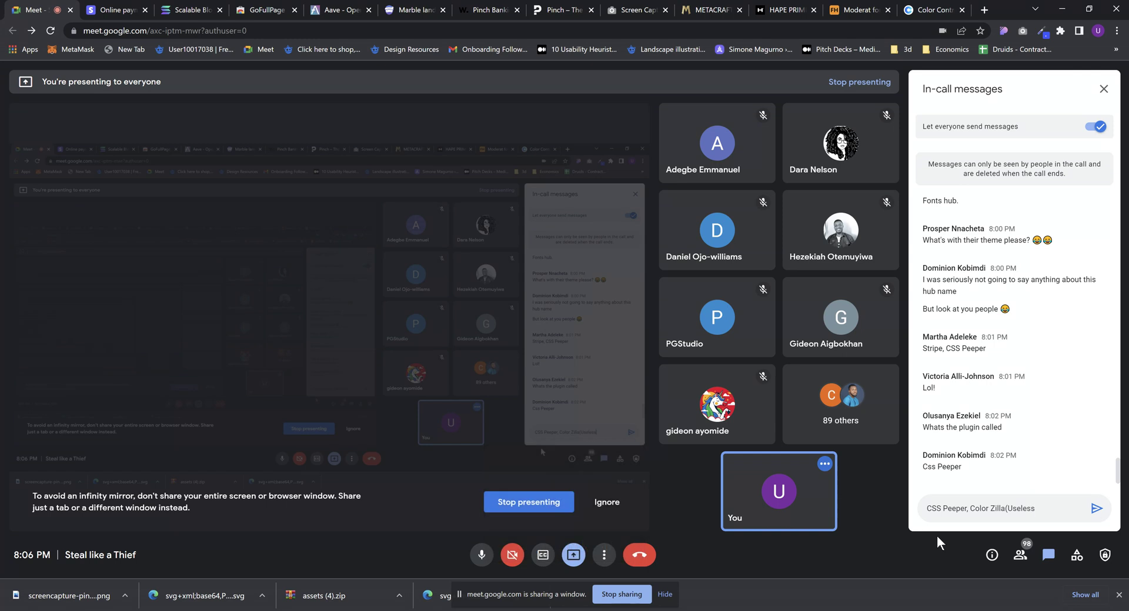
text() and)
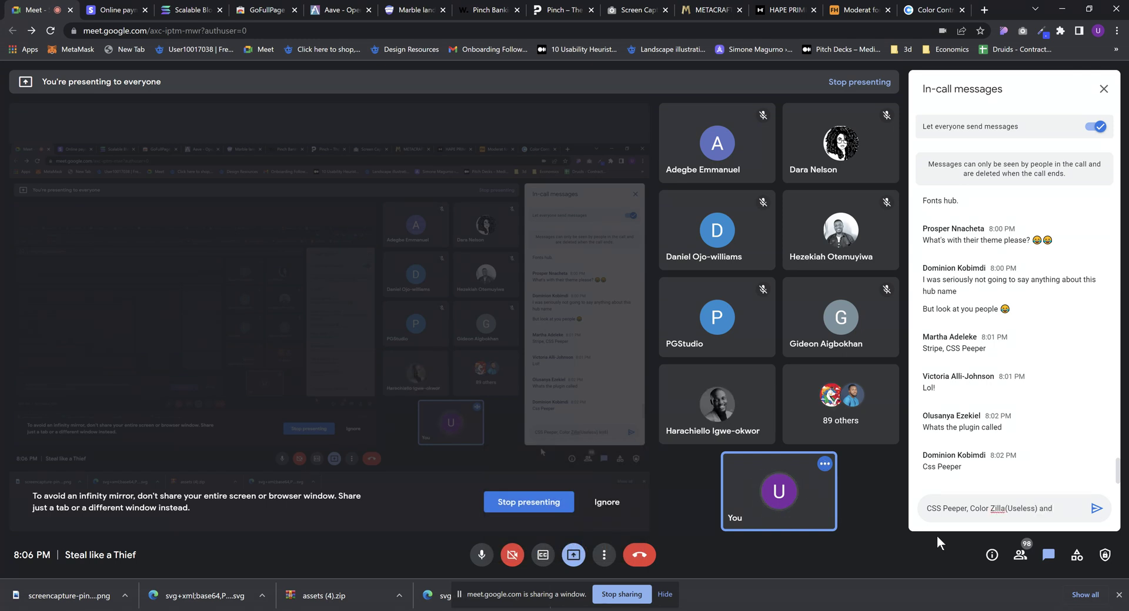
key(Caps_Lock)
text(G)
key(Caps_Lock)
text(o)
key(Caps_Lock)
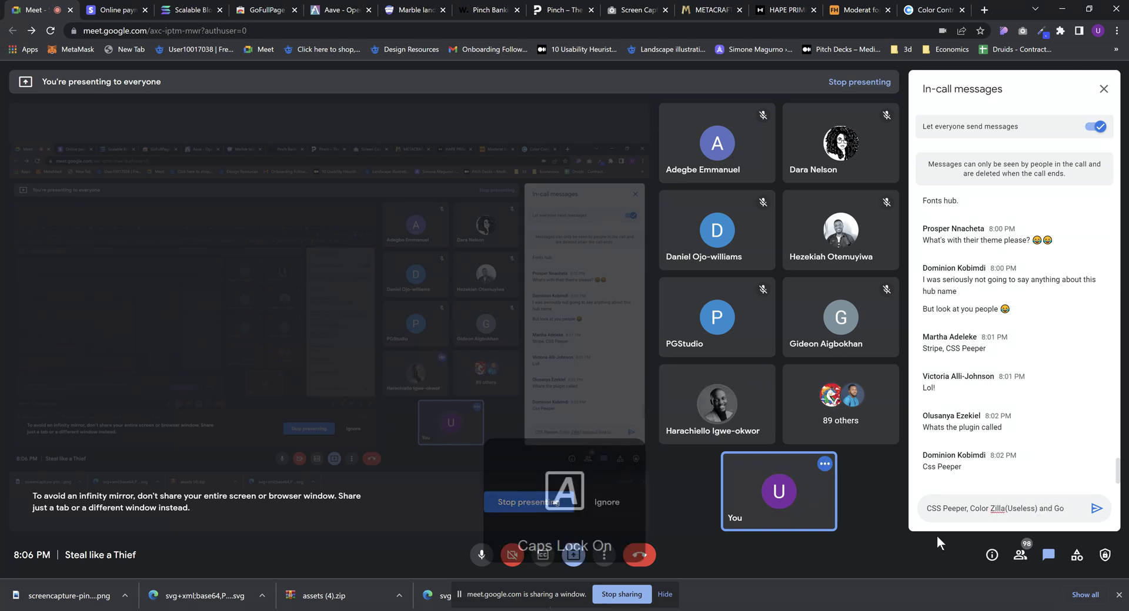
text(F)
key(Caps_Lock)
text(ullpage)
key(Return)
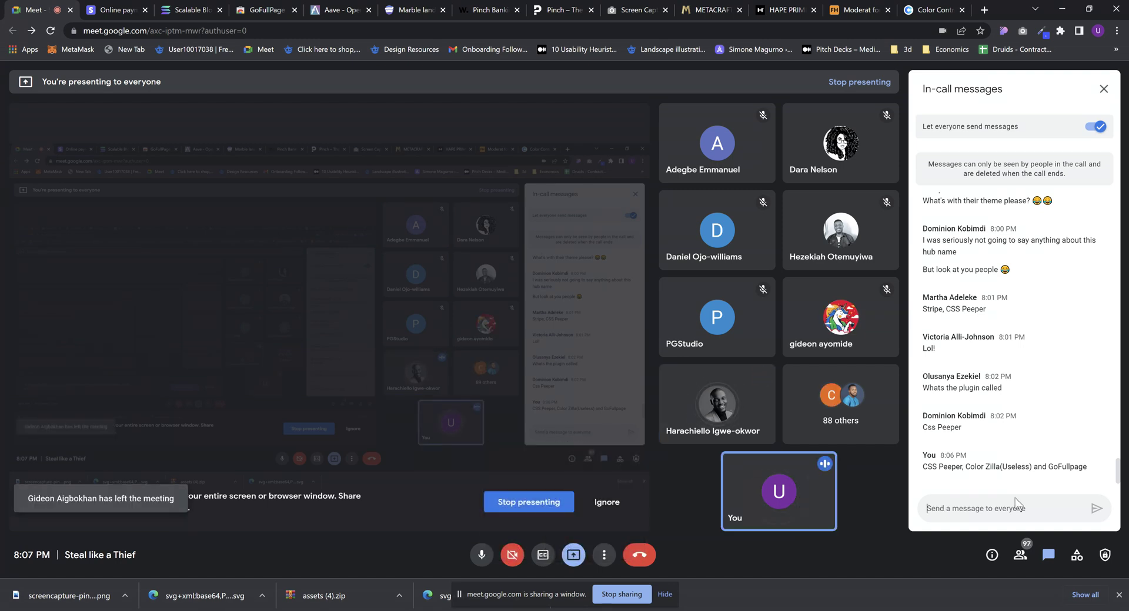
Start a new in-call message to everyone with the text "Fontshub"
text(Fontshub)
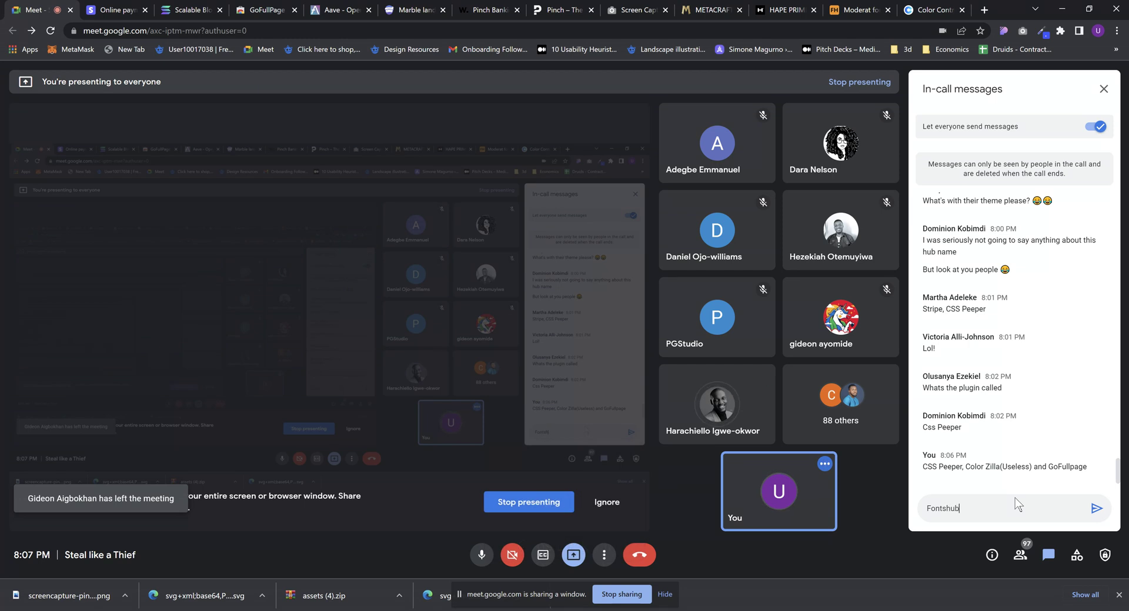
text(.por)
key(BackSpace)
key(BackSpace)
key(BackSpace)
key(BackSpace)
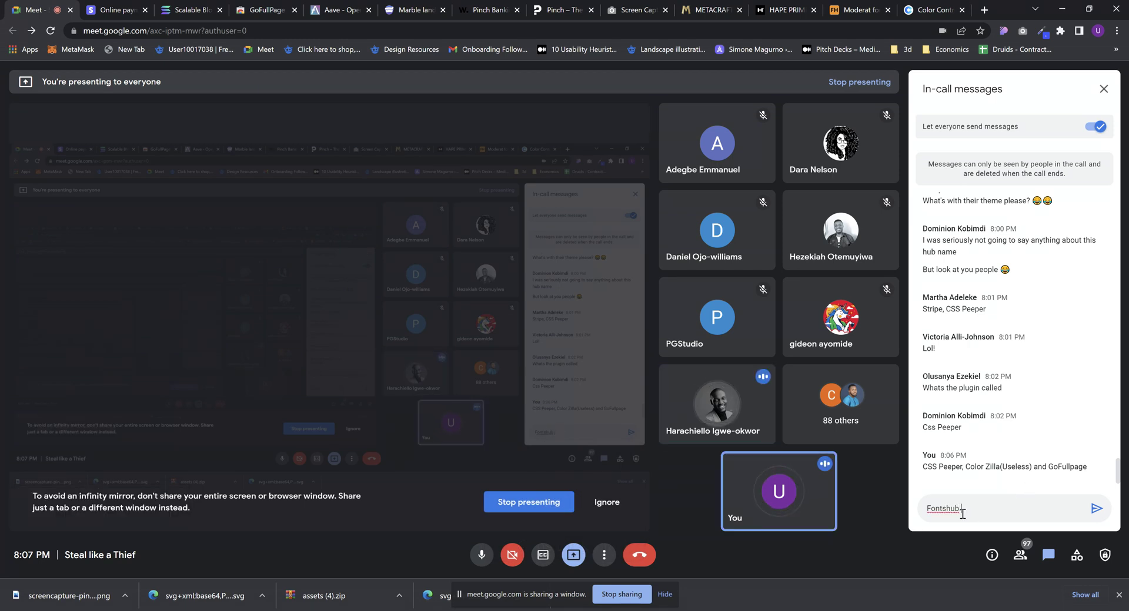
Mute the participant whose microphone is open for everyone in the call
mouse_move(740, 385)
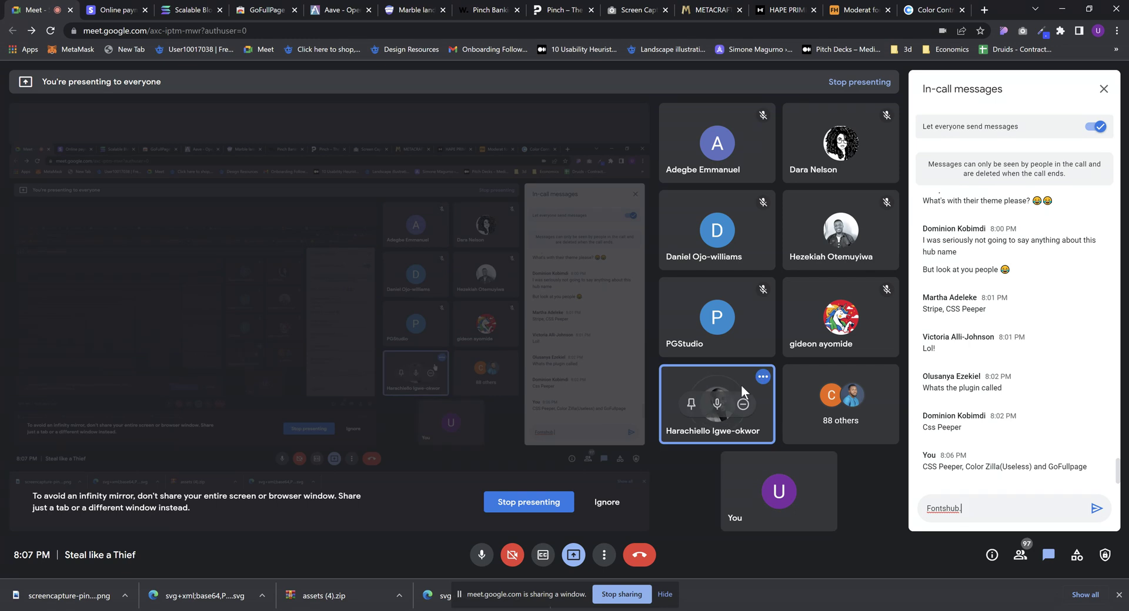
click(717, 405)
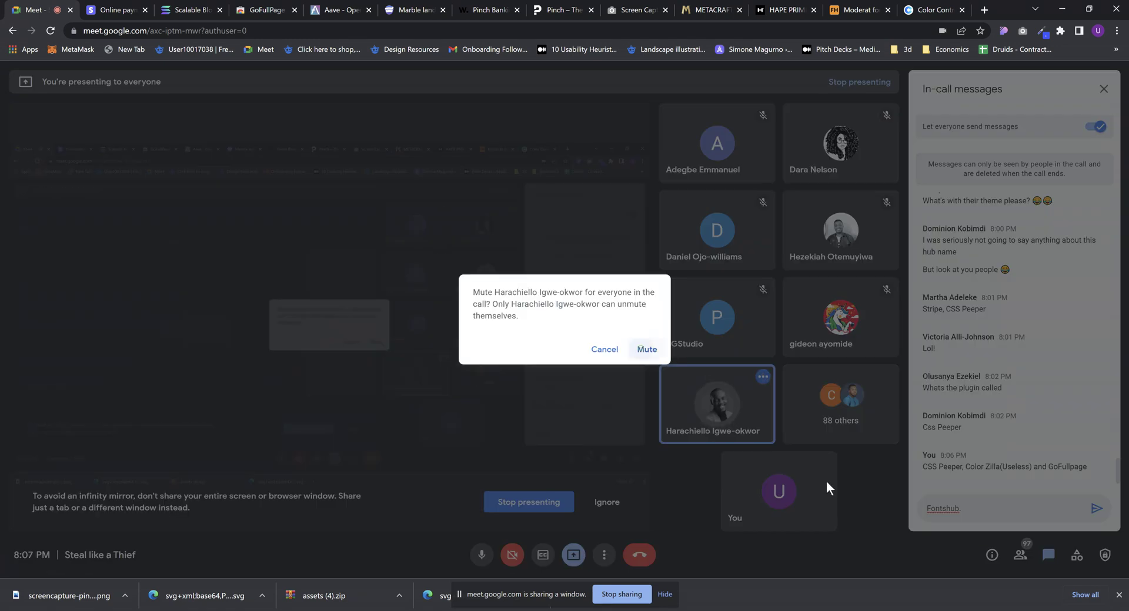
click(826, 488)
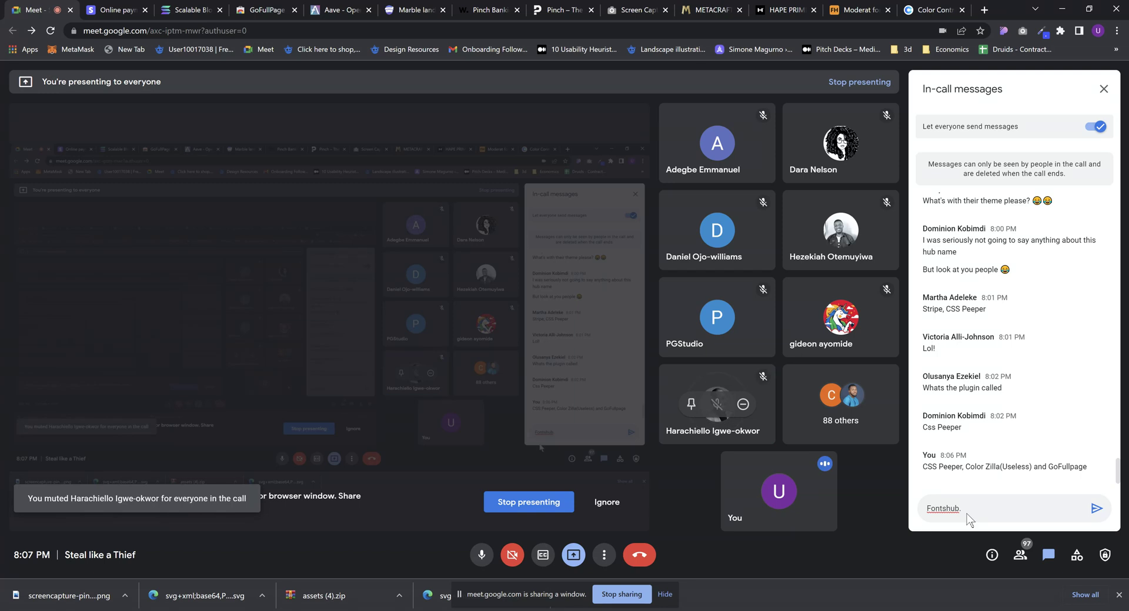
Complete and send the message "Fontshub.pro", followed by a second message reading "Coolors.co"
text(.)
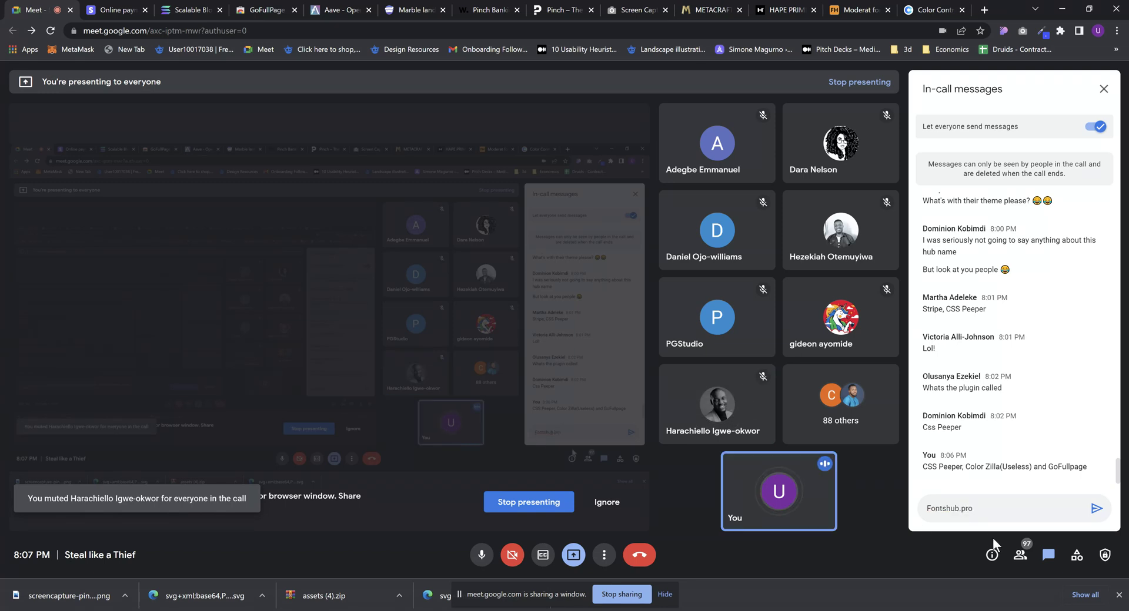
key(Return)
key(Caps_Lock)
text(Cooo)
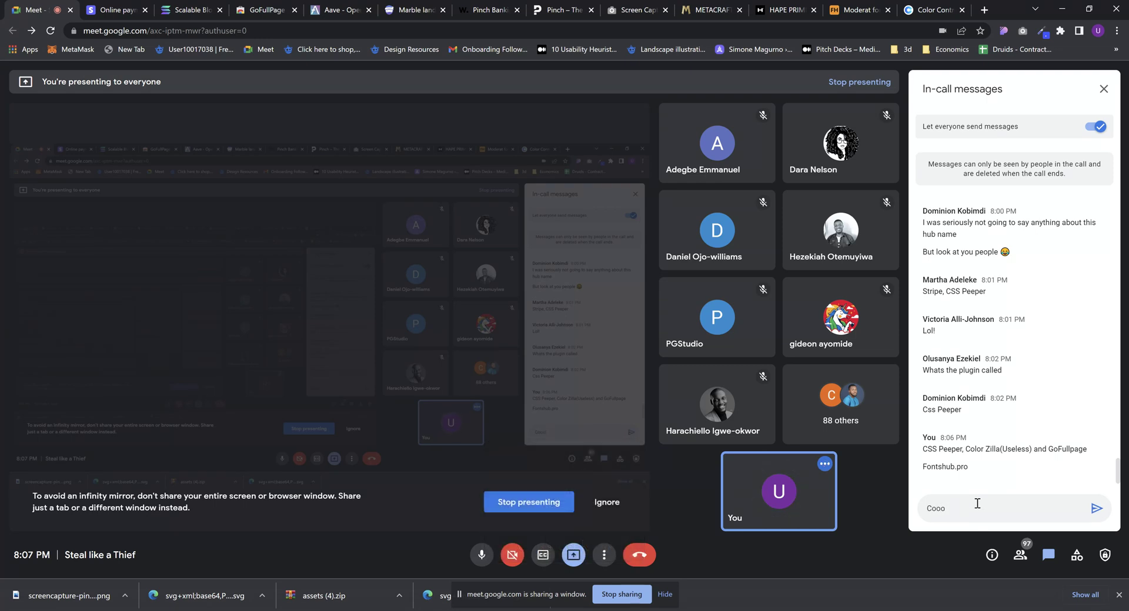
text(lolor.co)
key(Return)
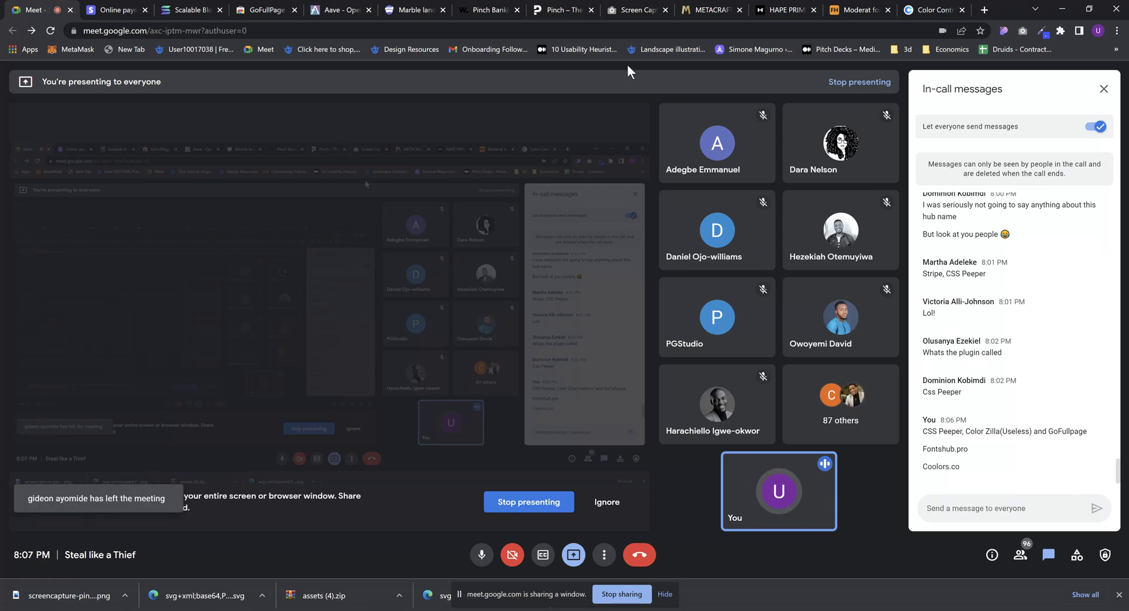
Switch to the Coolors site and open its Palette Generator
click(938, 11)
mouse_move(945, 85)
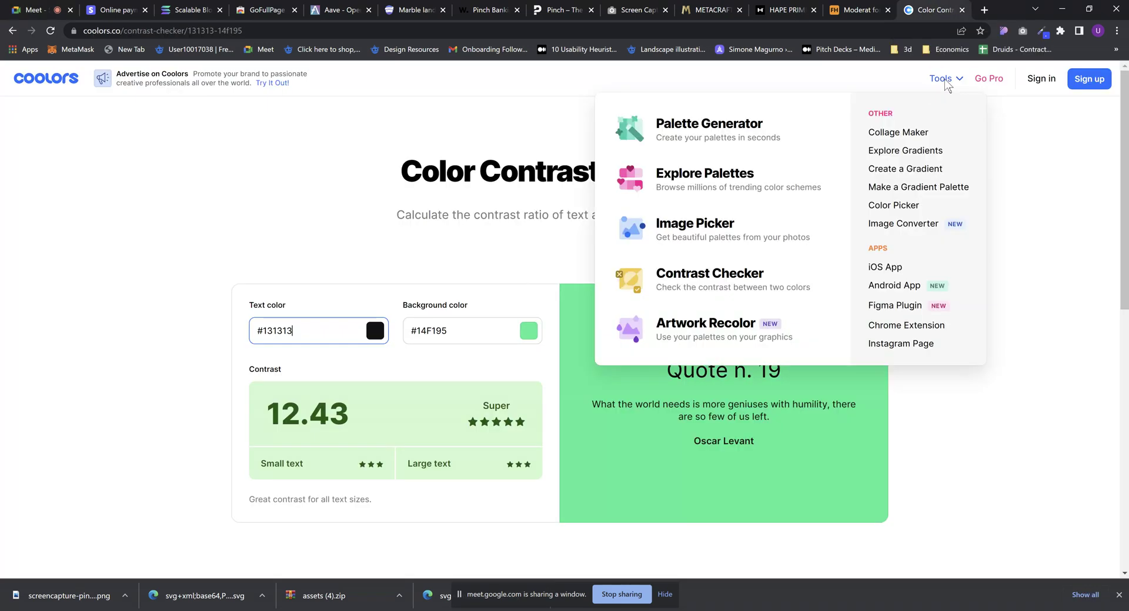
click(746, 140)
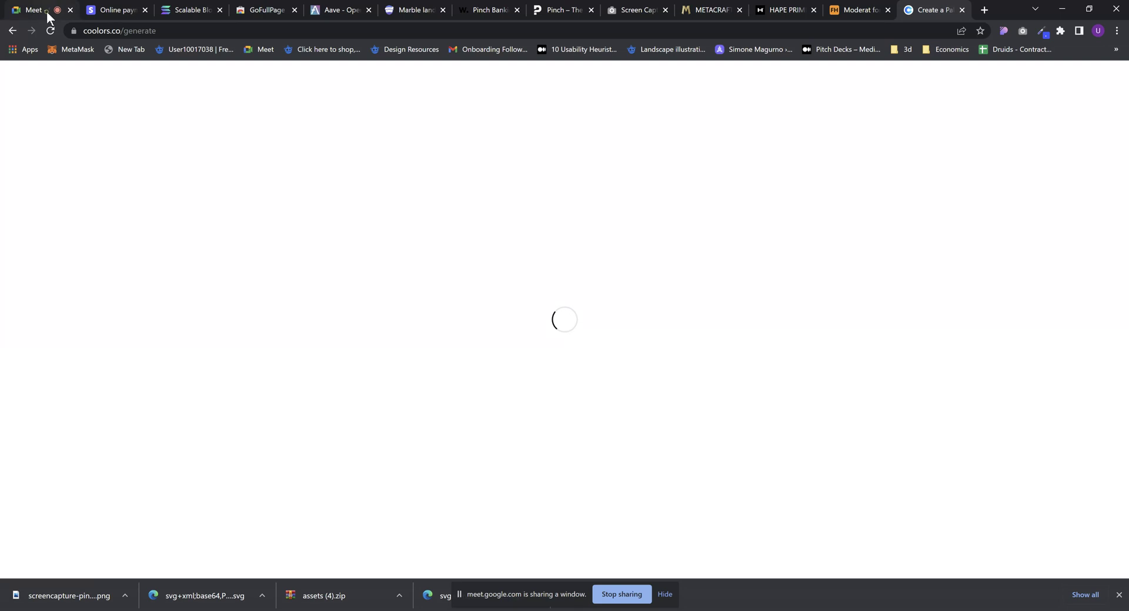
Admit the person waiting to join the Google Meet call and return to Coolors
click(47, 11)
click(685, 129)
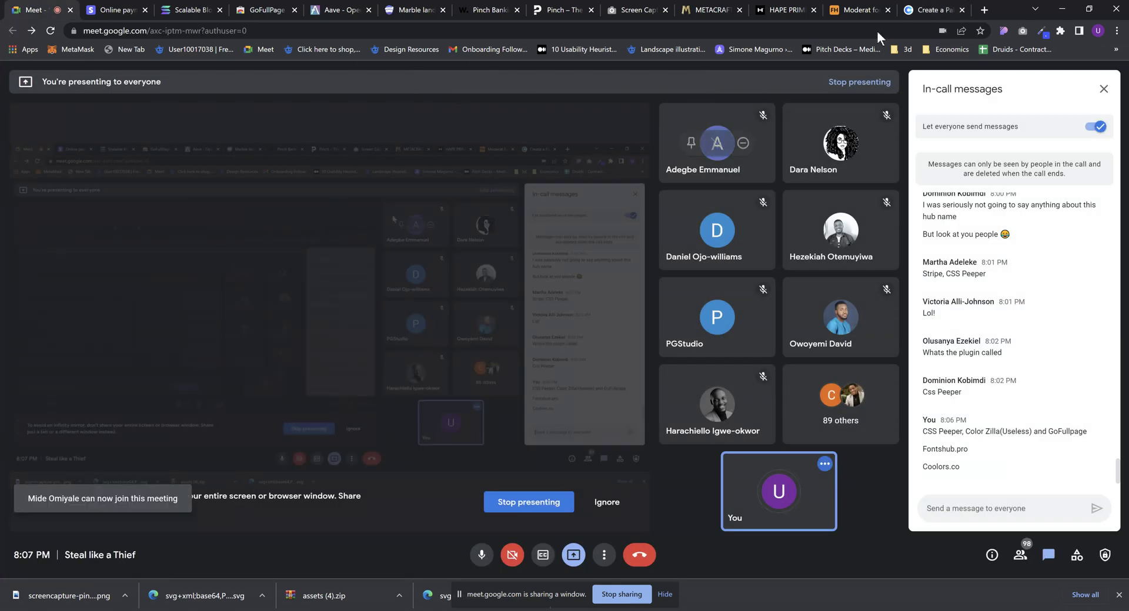
click(928, 9)
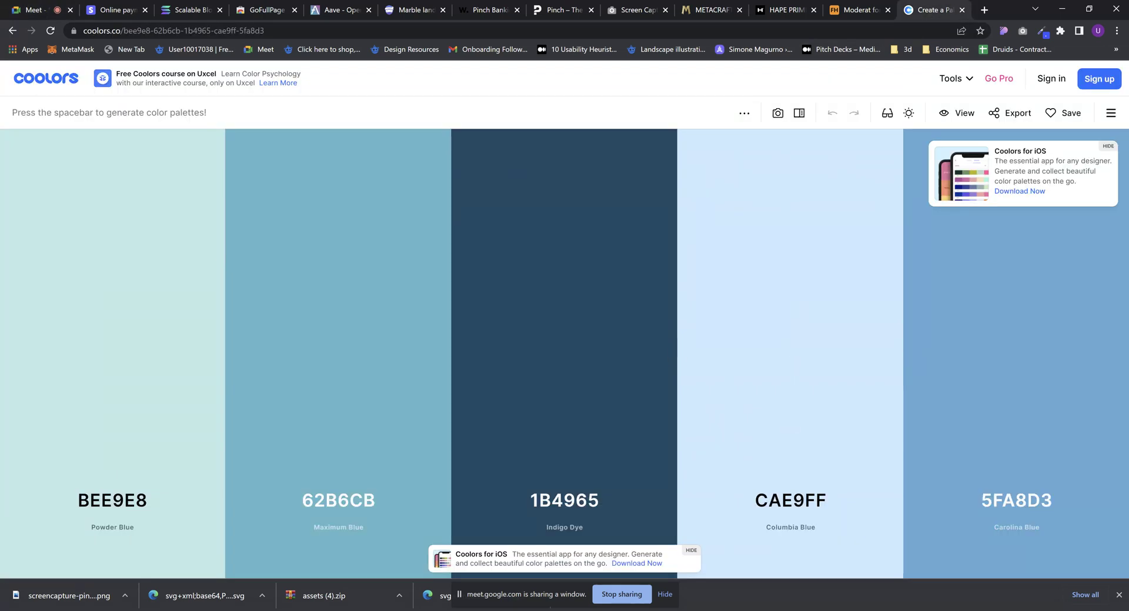
Reload the Stripe homepage and inspect the "for the internet" headline with CSS Peeper for its fill color
key(ctrl+2)
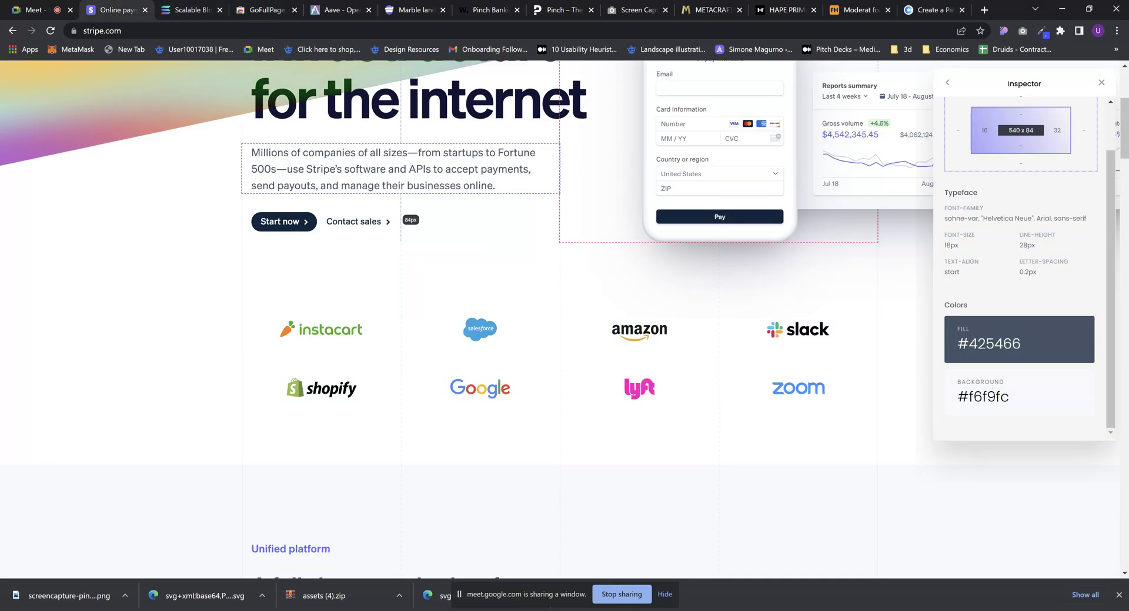
key(ctrl+r)
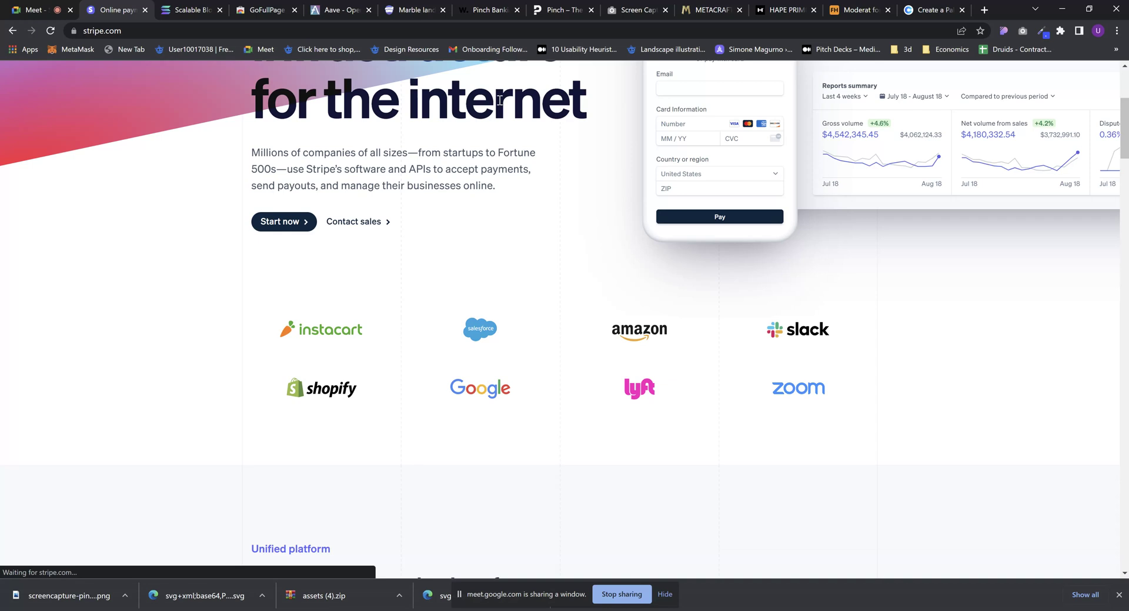
click(1004, 30)
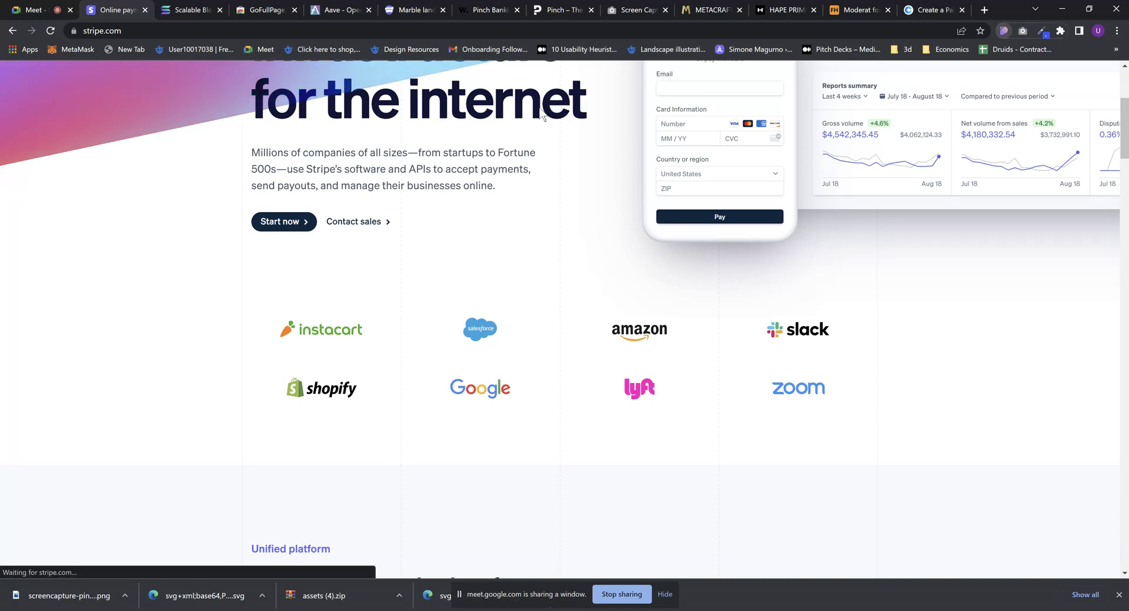
click(529, 113)
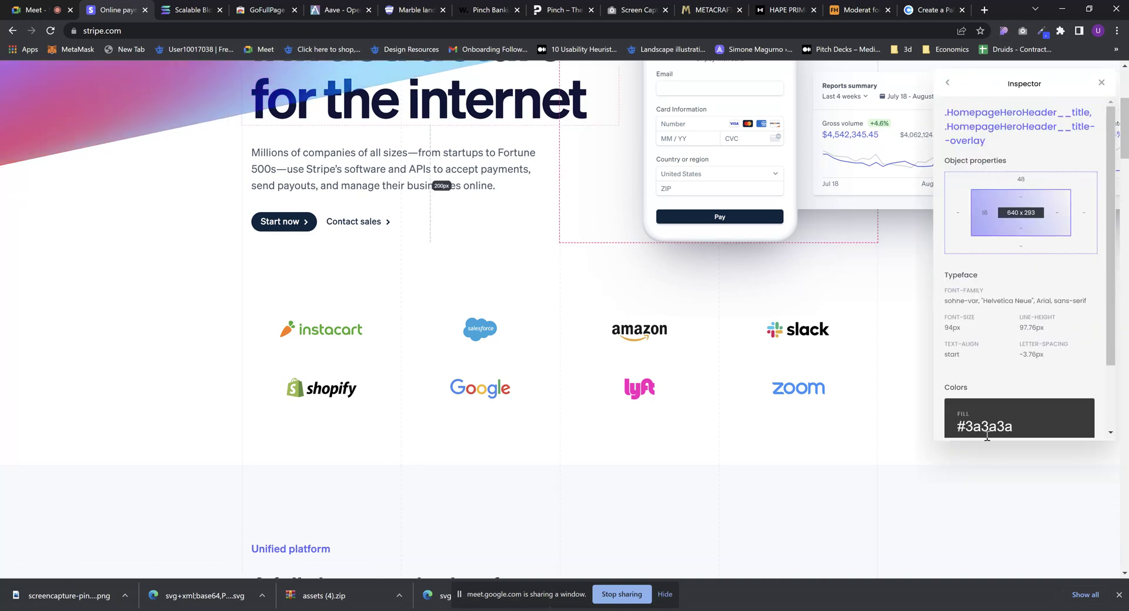
Return to the Coolors palette generator and hide the screen-sharing notice
click(920, 10)
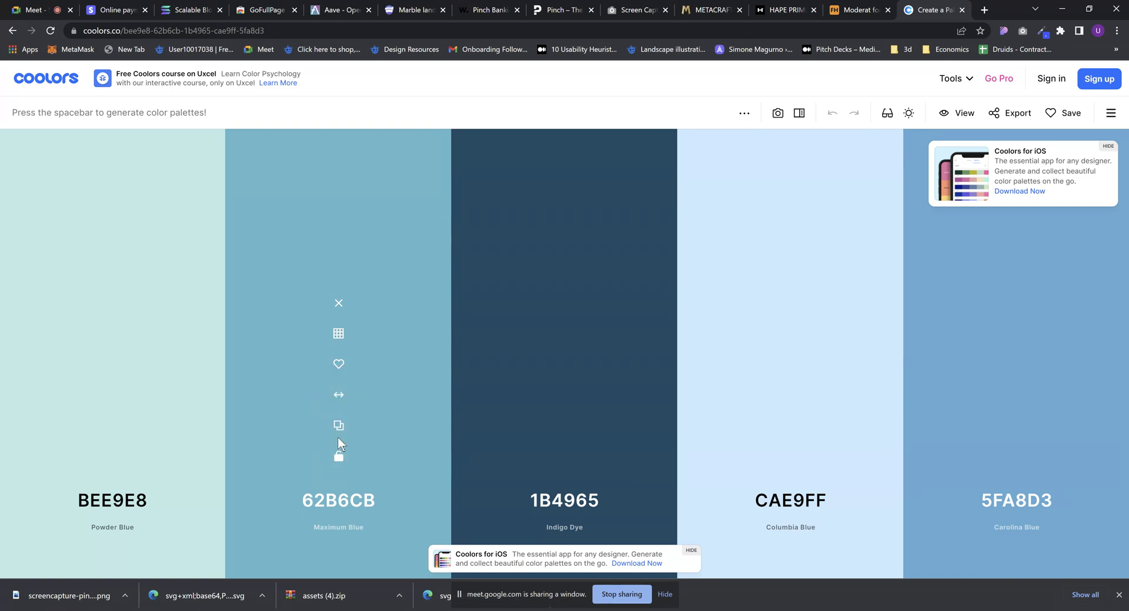
mouse_move(226, 355)
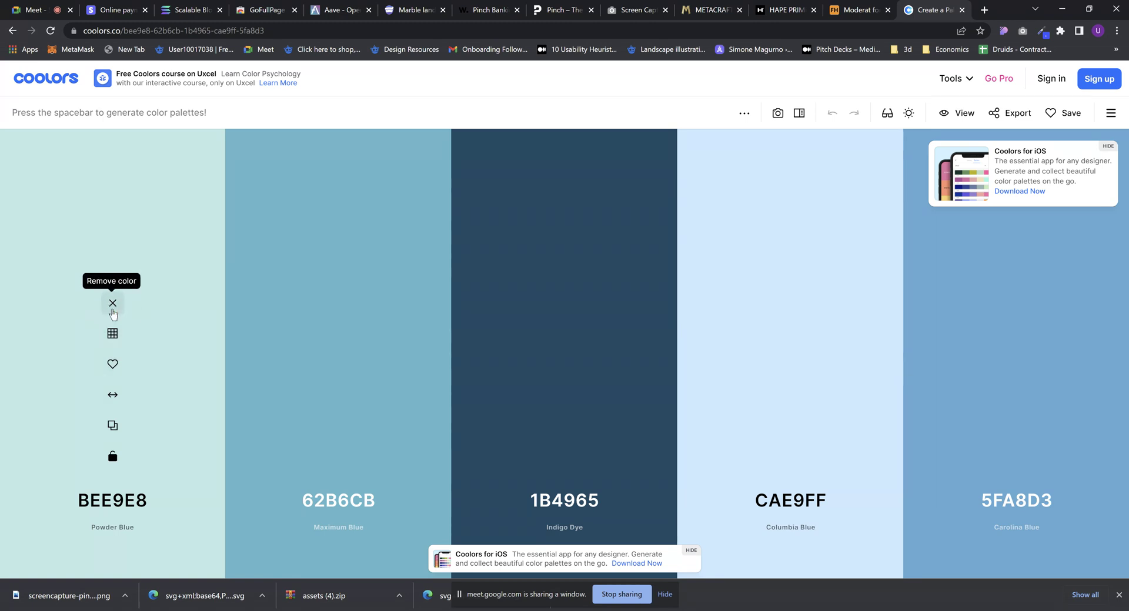
click(665, 597)
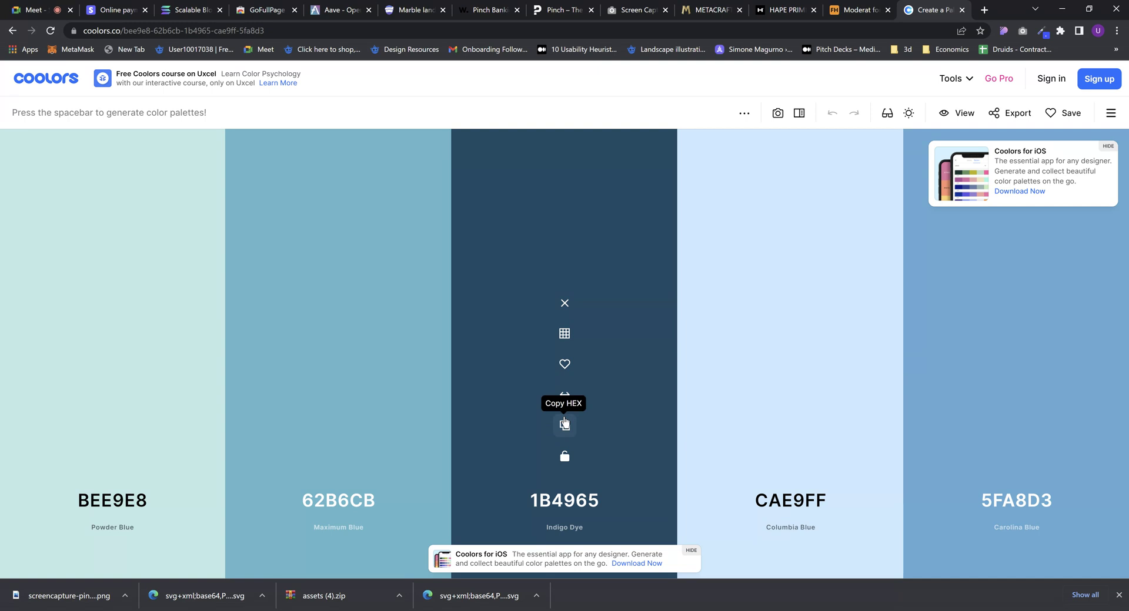
Open the shades of the middle palette color and choose the shade 225D81
click(565, 333)
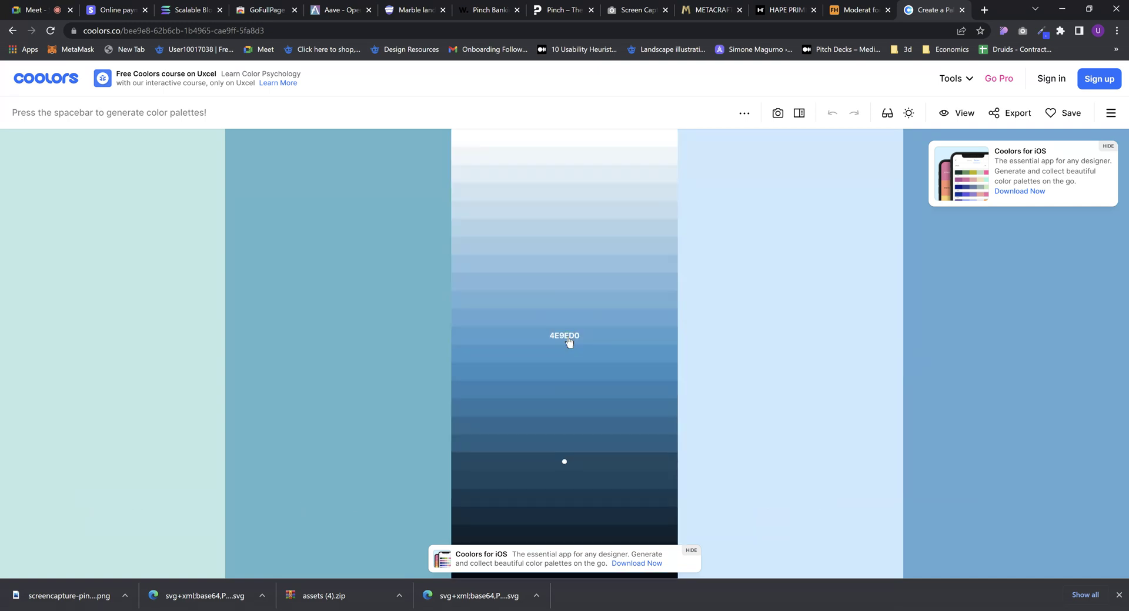
click(575, 470)
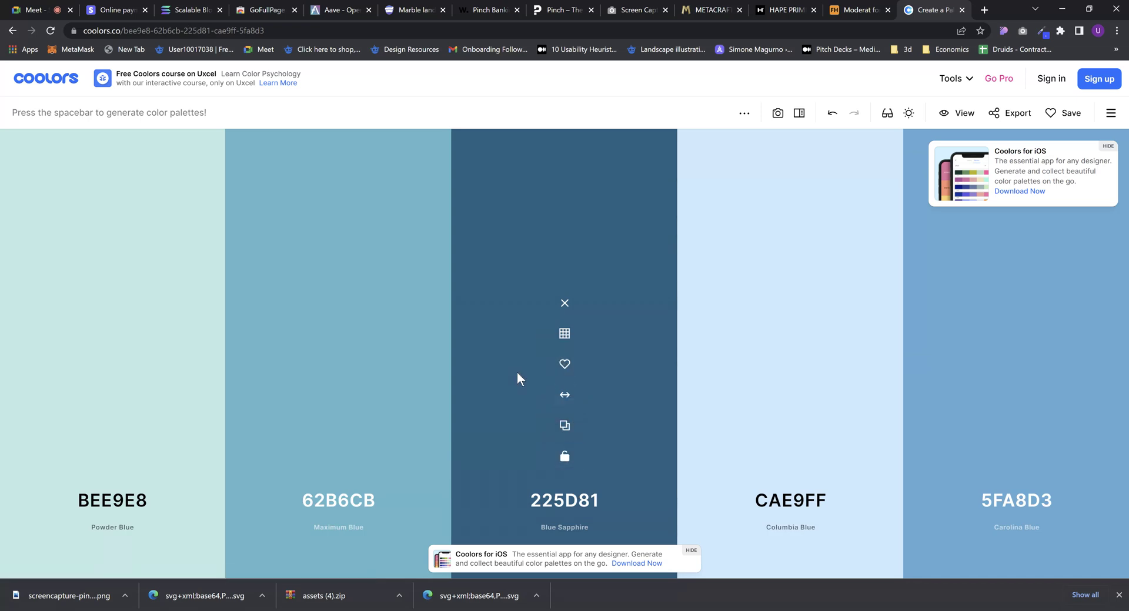
Set the middle palette color to 3A3A3A, lock it and generate a new palette around it
click(567, 499)
text(3a3a3a)
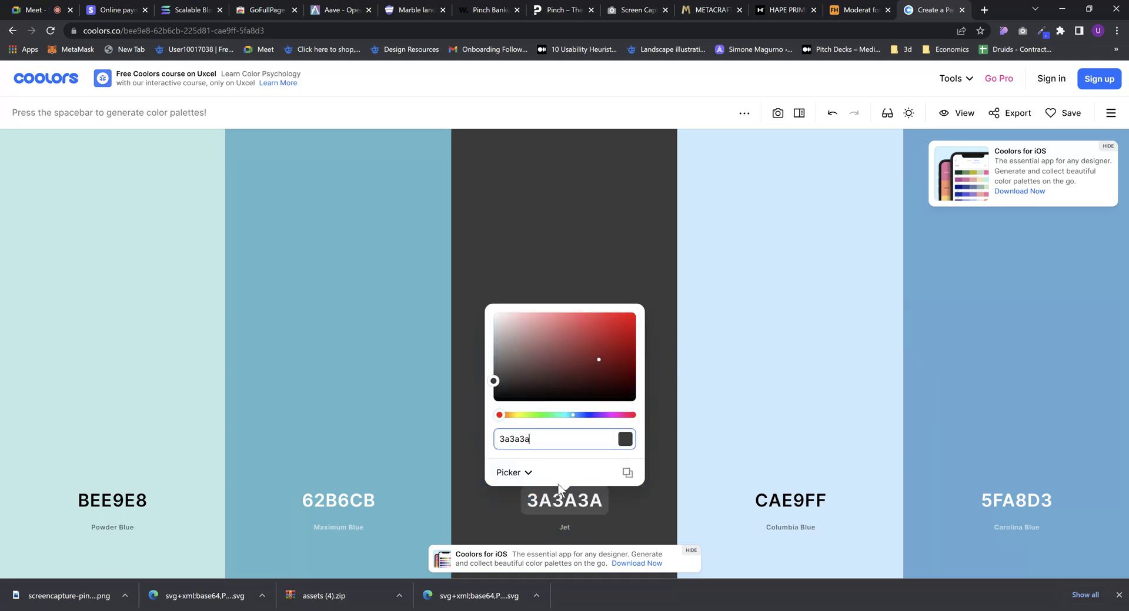
click(654, 463)
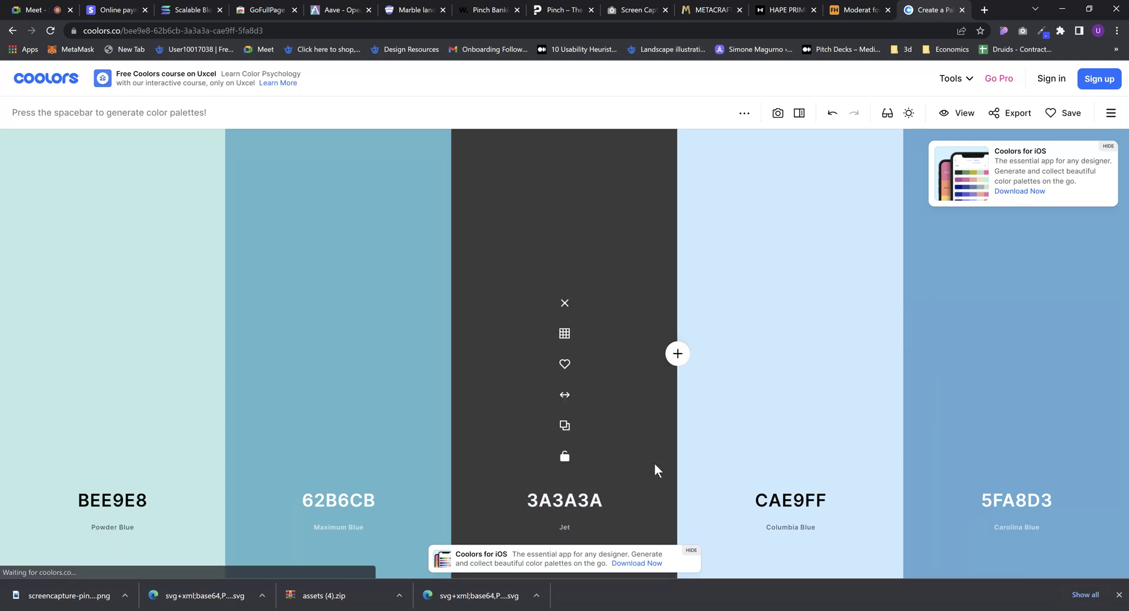
click(563, 461)
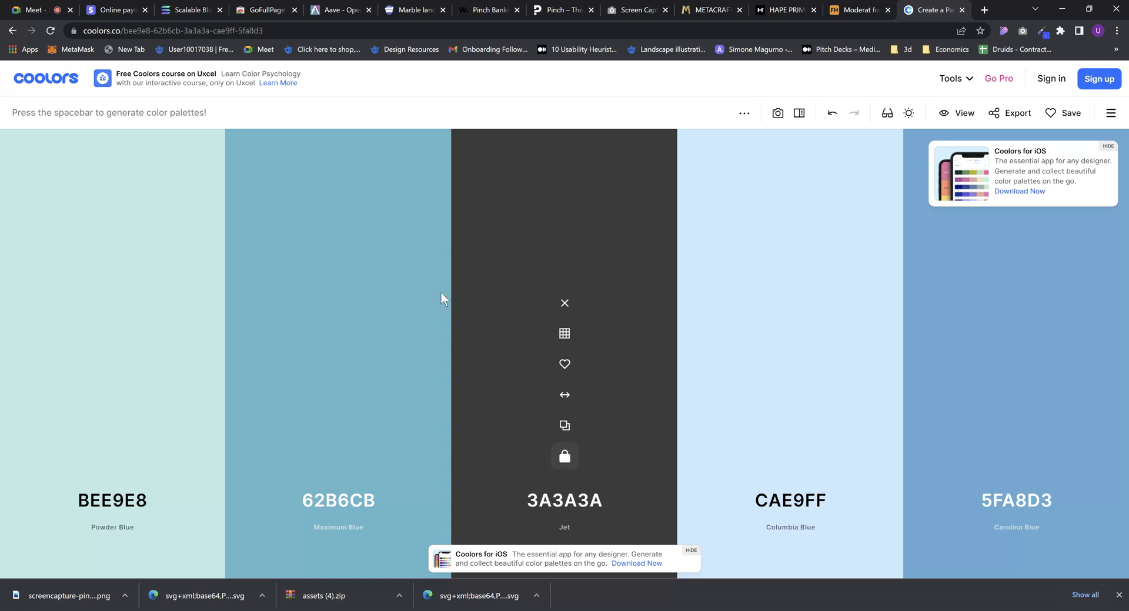
key(space)
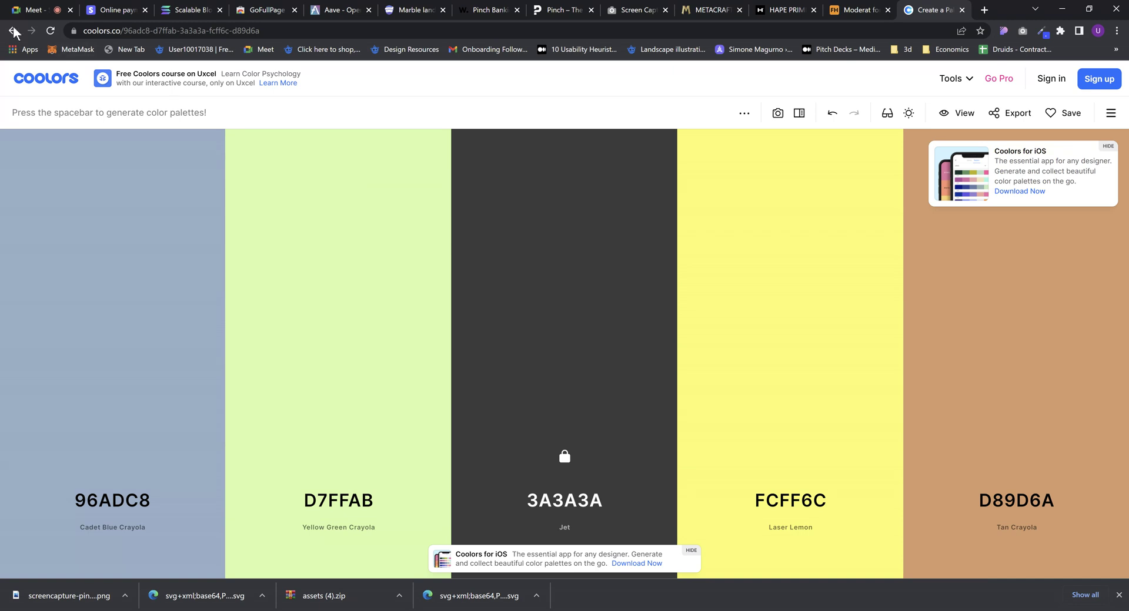
Switch to the Google Meet call and admit the waiting participant
click(32, 10)
click(673, 122)
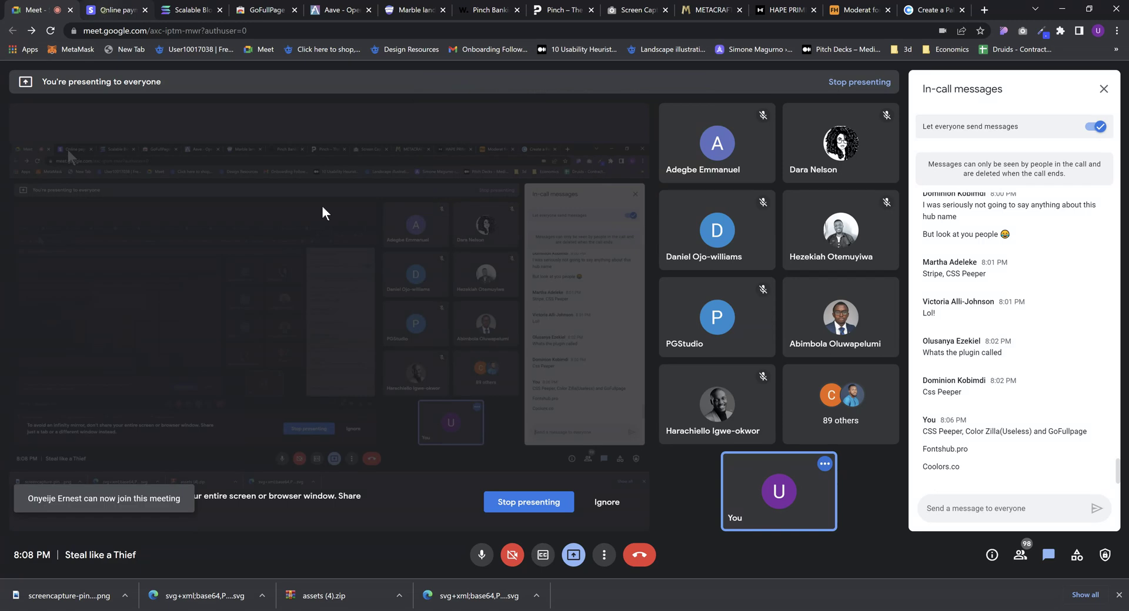
Copy the Stripe hero paragraph's fill color #425466 from CSS Peeper and use it as the second Coolors palette color, locking it
click(100, 10)
click(1071, 394)
click(927, 10)
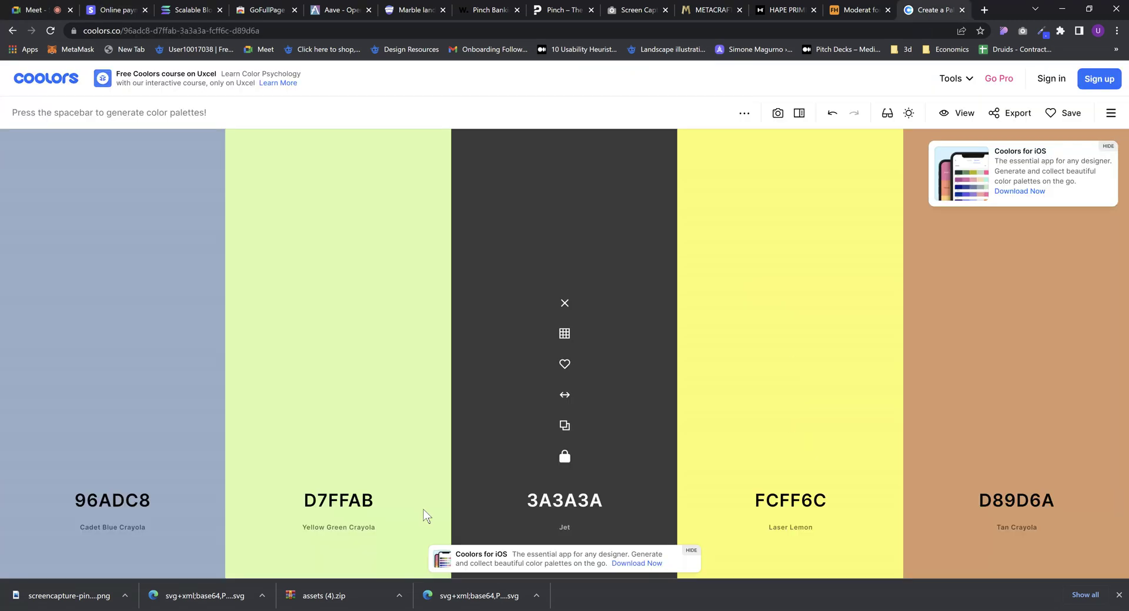
click(339, 501)
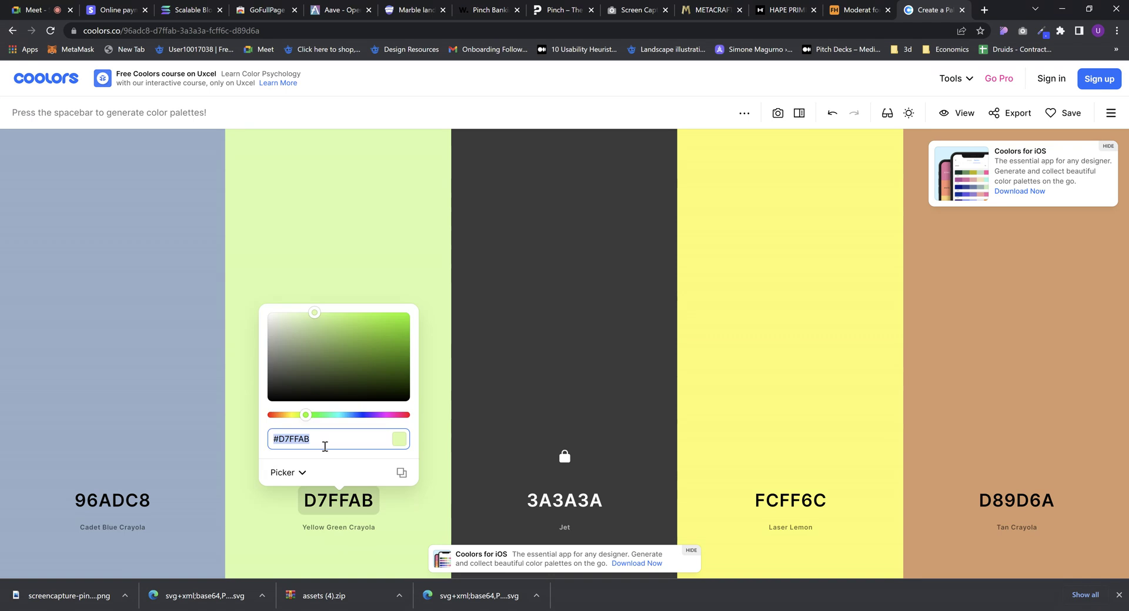
key(ctrl+v)
click(330, 499)
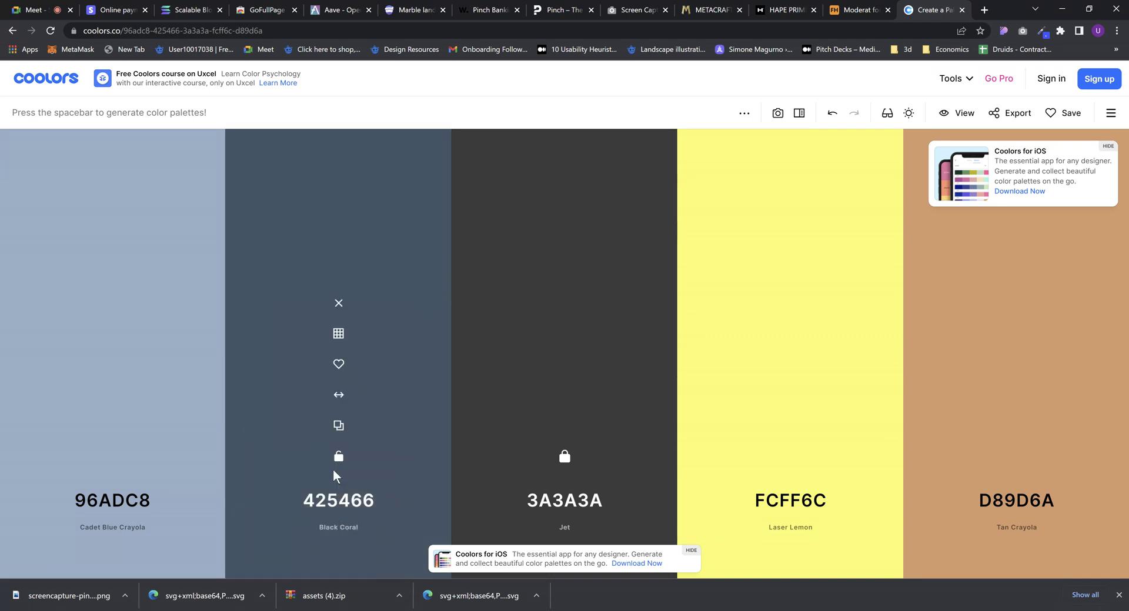
Generate a series of new palettes around the locked colors 425466 and 3A3A3A
key(space)
key(space)
key(space)
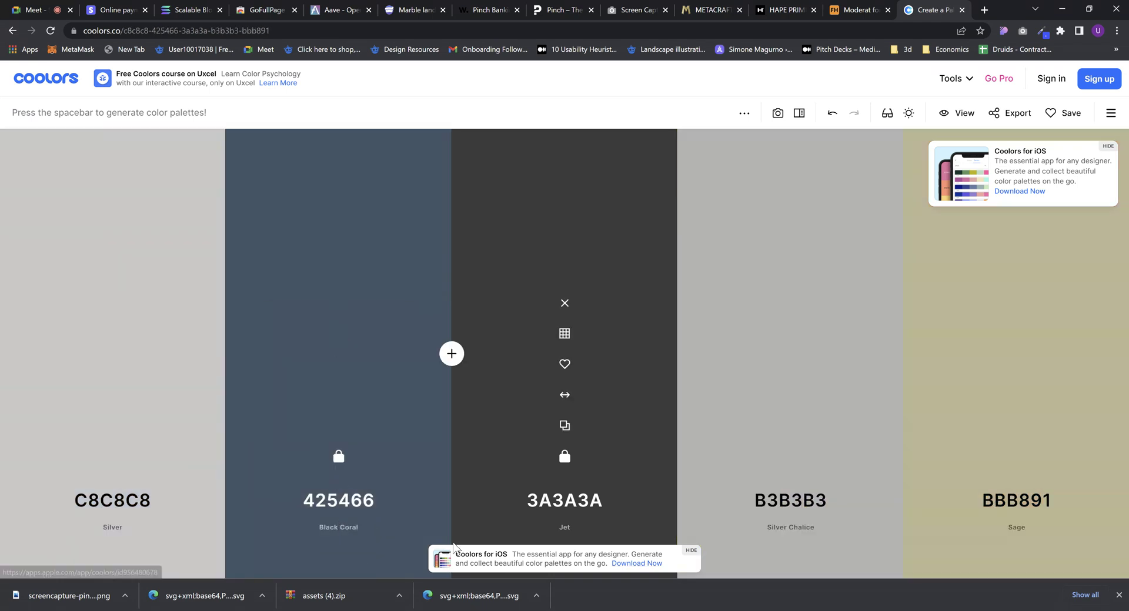
key(space)
key(space)
key(space)
key(space)
key(space)
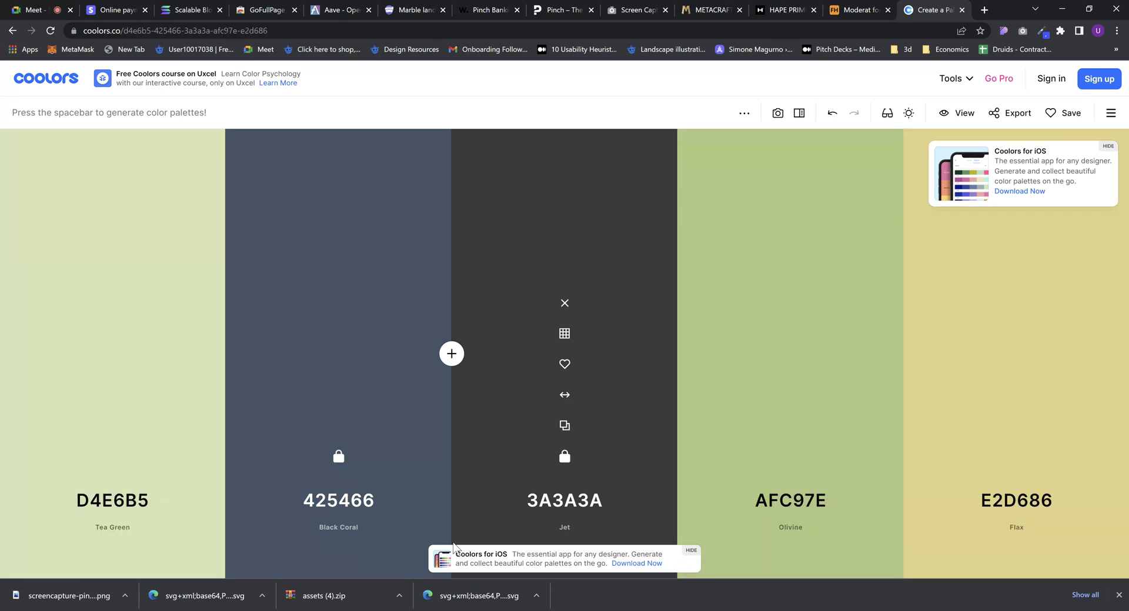
key(space)
key(space)
key(space)
key(space)
key(space)
key(space)
key(space)
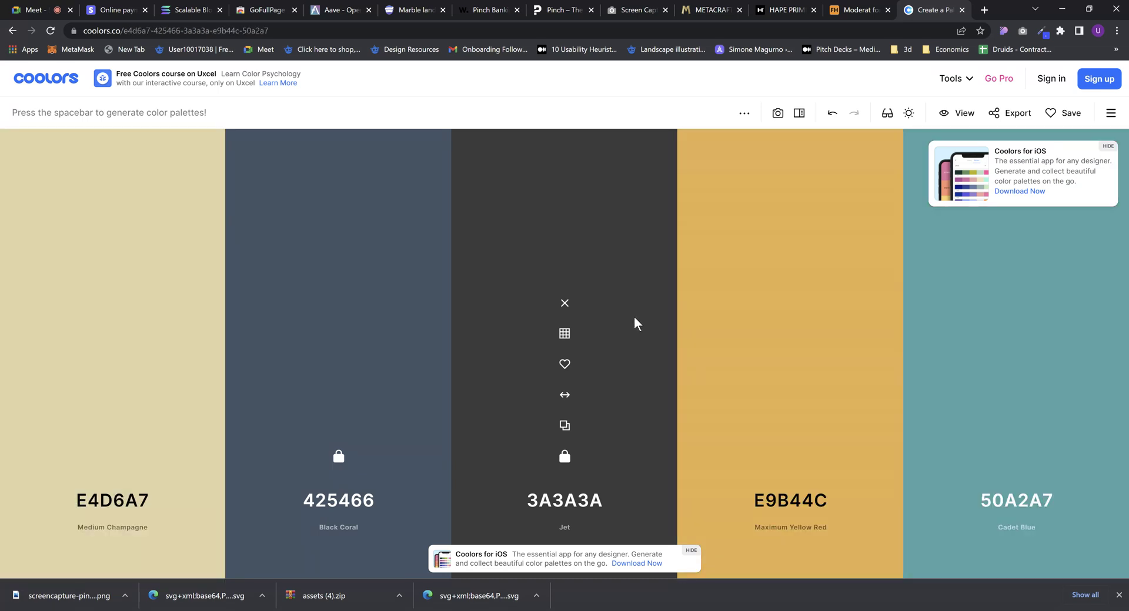
key(space)
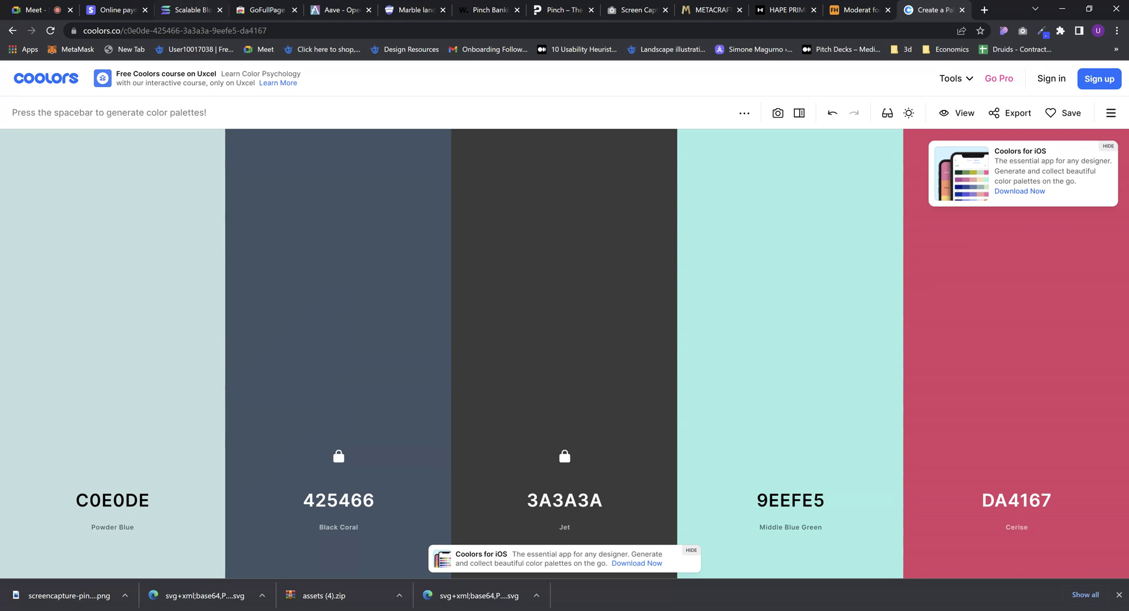
Copy the Stripe hero paragraph's background color #f6f9fc from CSS Peeper and use it as the first Coolors palette color, locking it
click(128, 10)
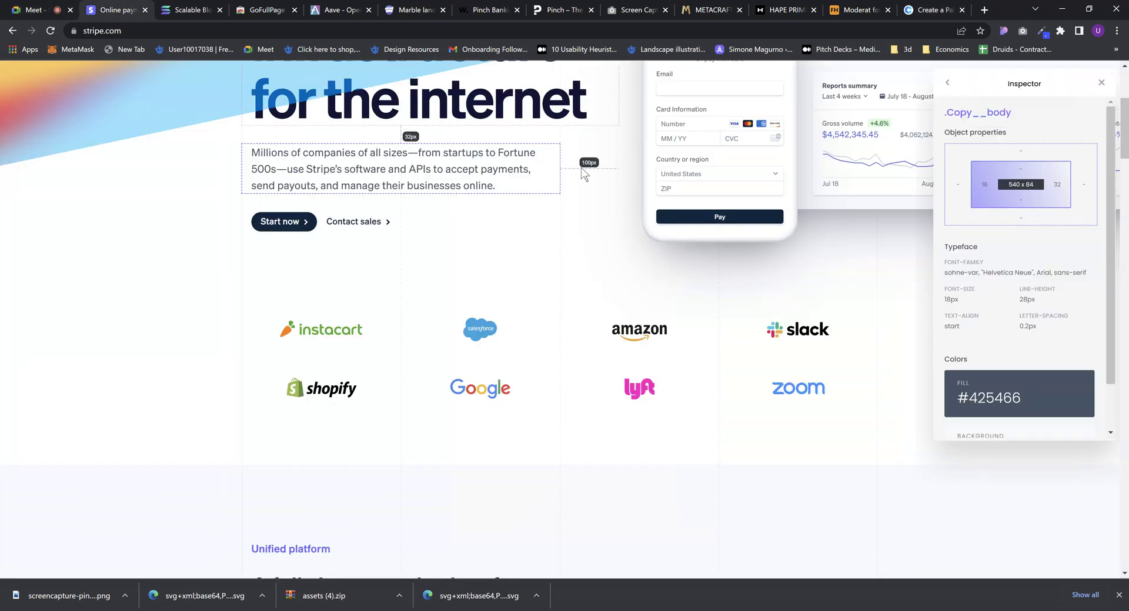
scroll(1036, 368, down, 1)
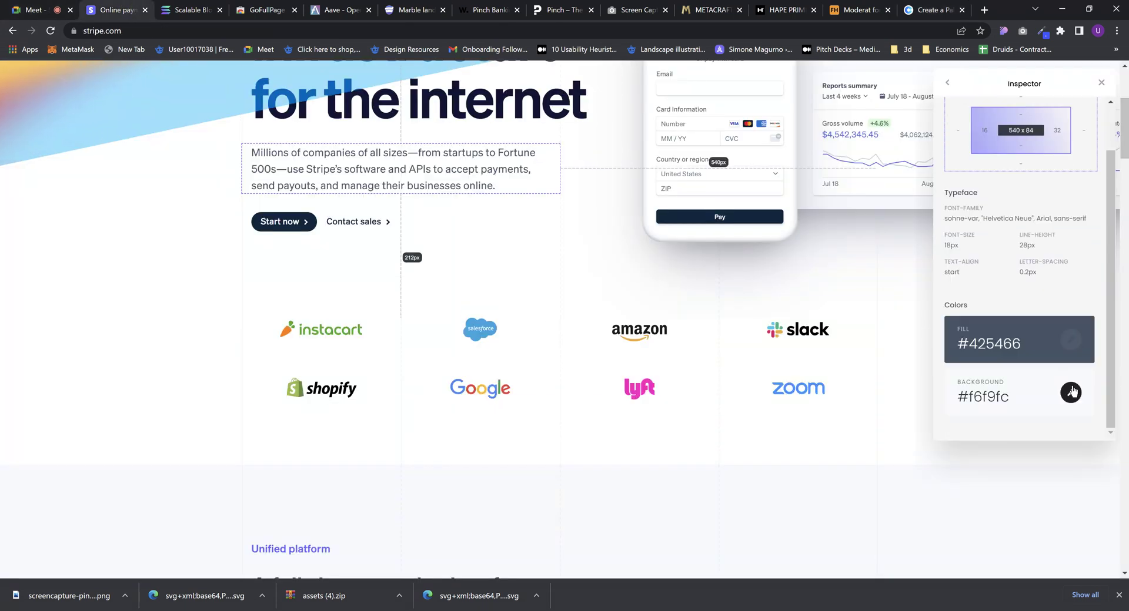
click(1070, 391)
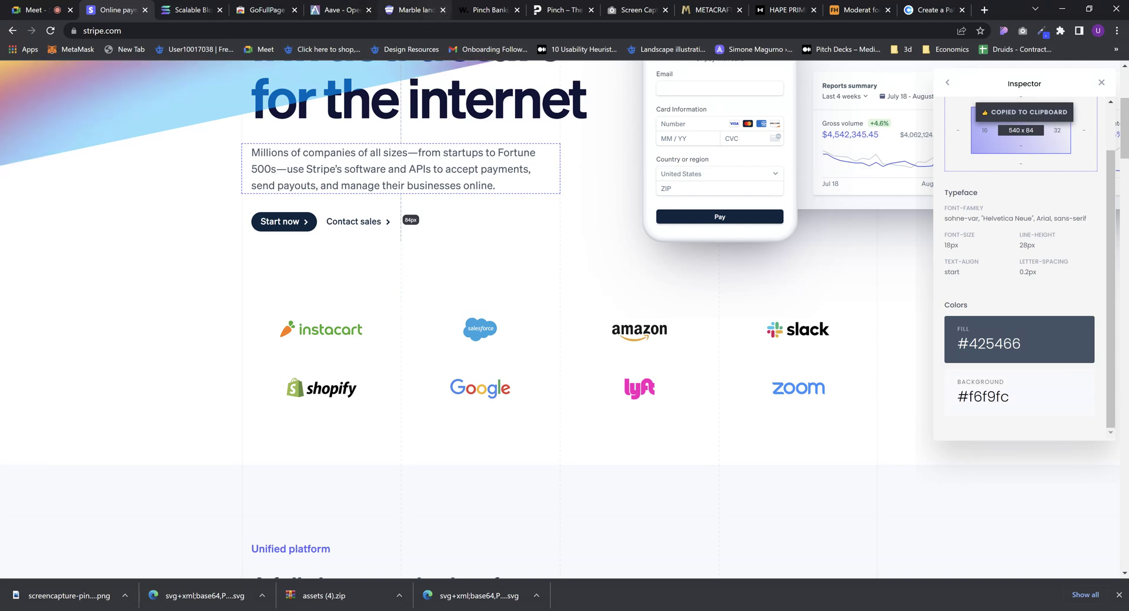
click(931, 10)
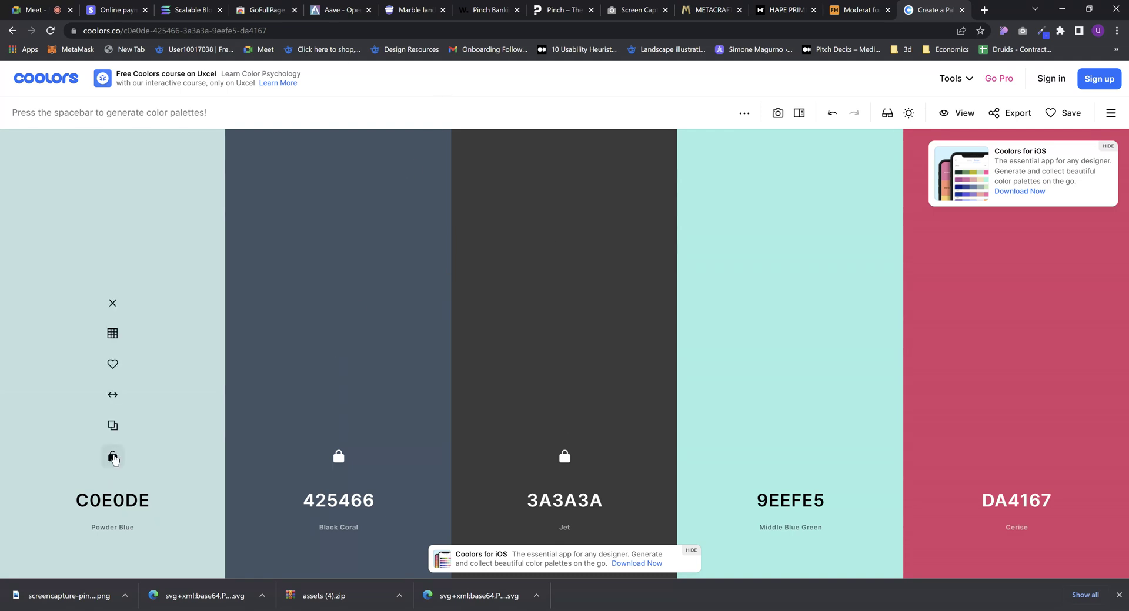
click(112, 501)
key(ctrl+v)
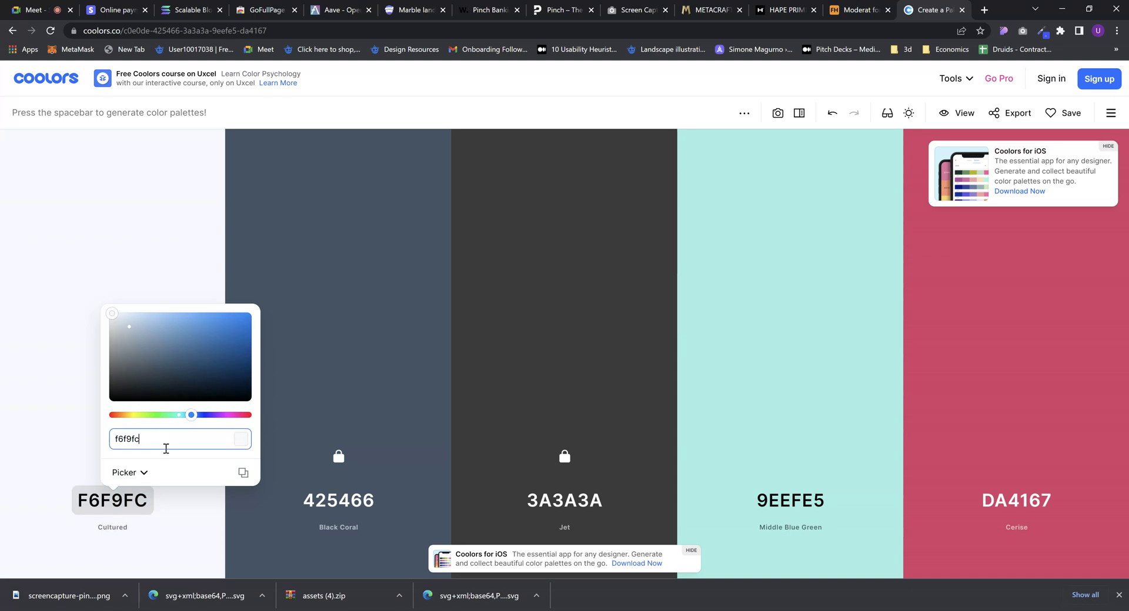
click(29, 471)
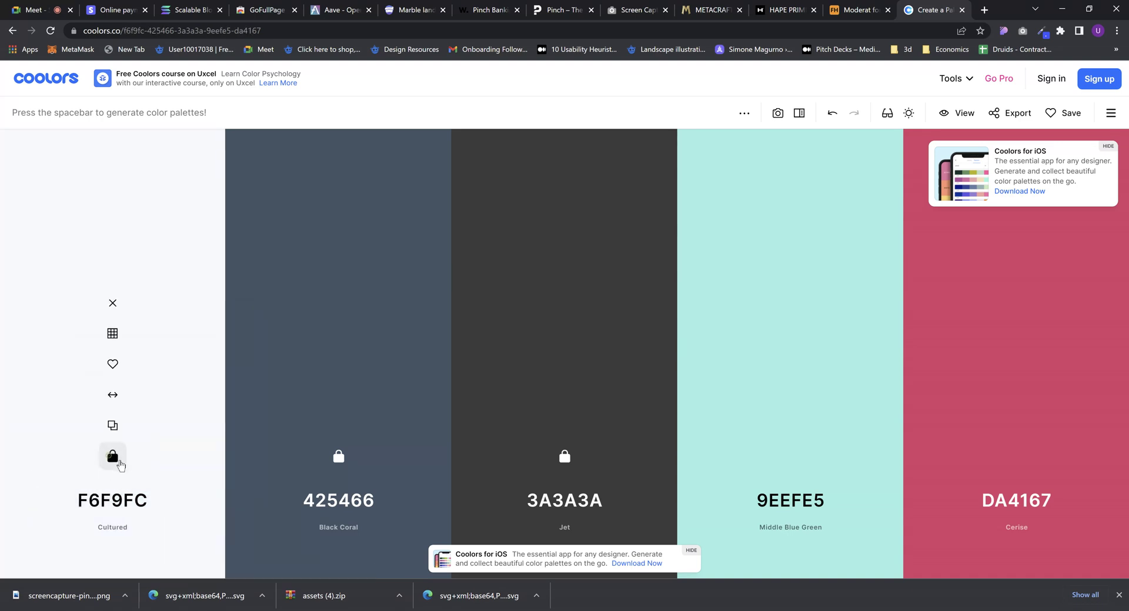
Generate a series of new palettes around the three locked colors F6F9FC, 425466 and 3A3A3A
key(space)
key(space)
key(space)
key(space)
key(space)
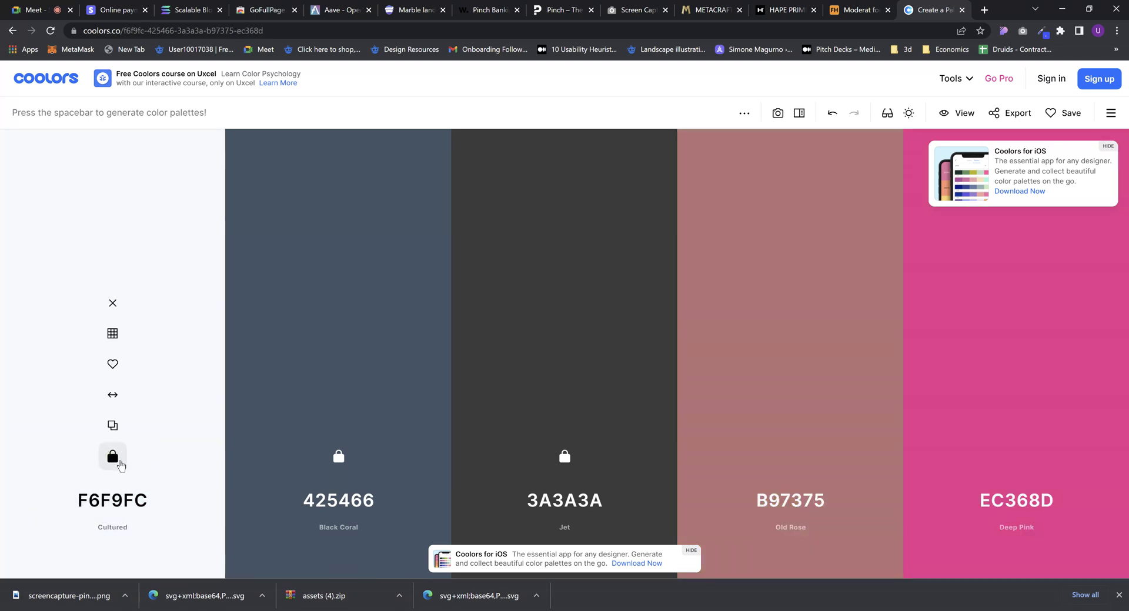
key(space)
key(space)
key(space)
key(space)
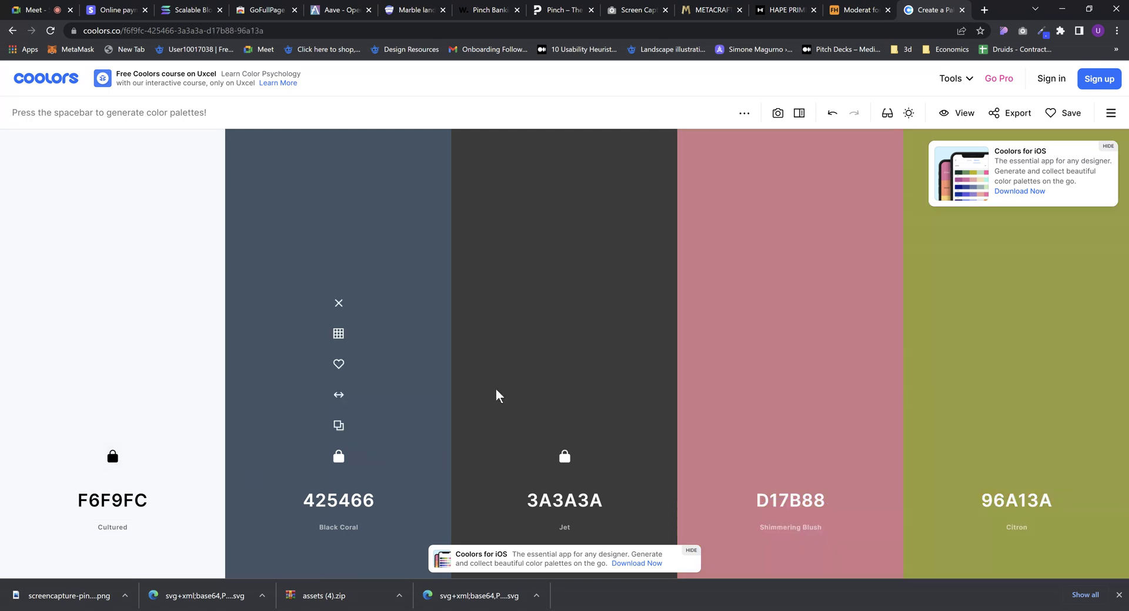
key(space)
key(space)
key(space)
key(space)
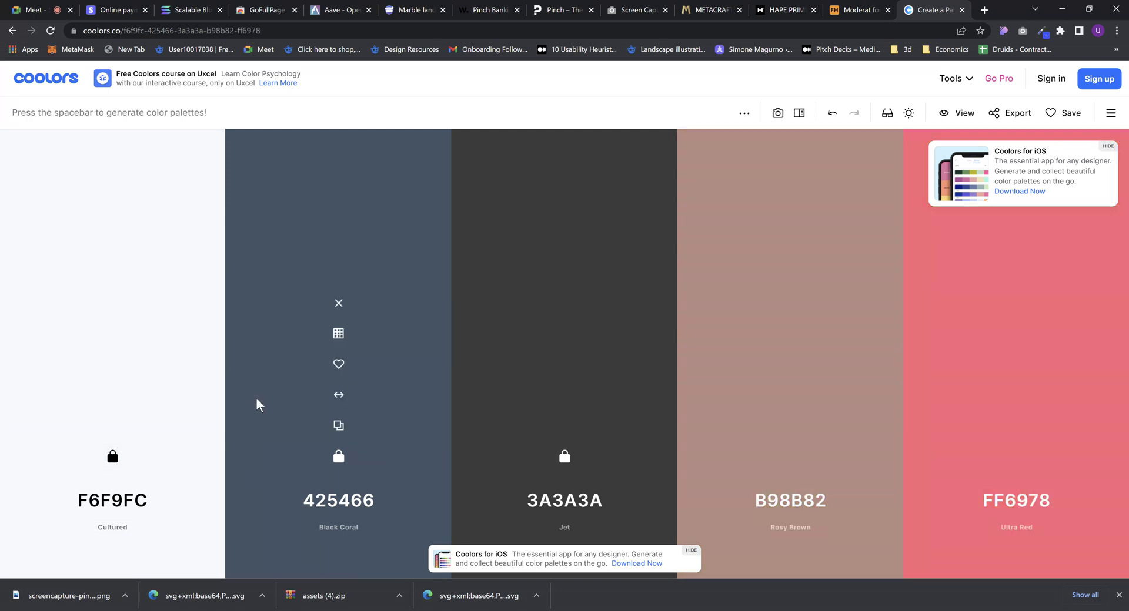
key(space)
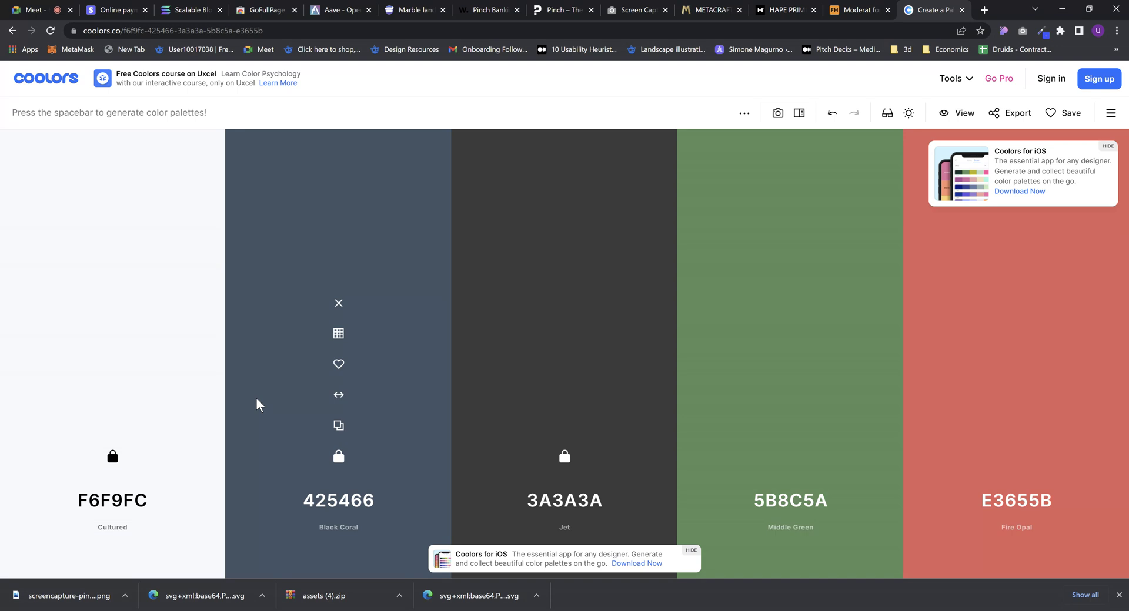
key(space)
key(space)
key(space)
key(space)
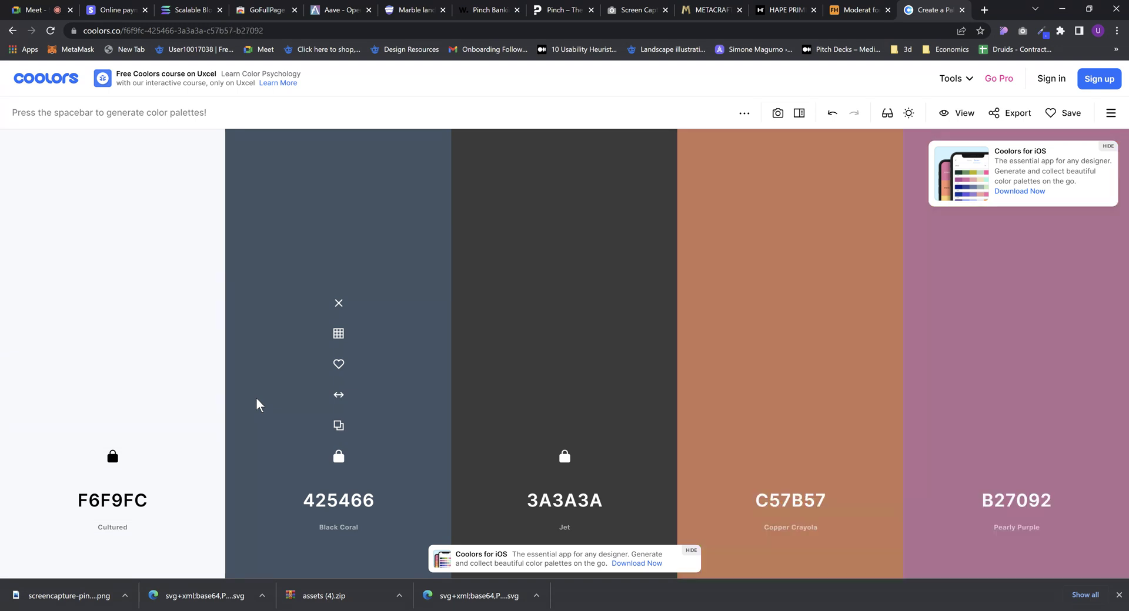
Unlock the first palette color F6F9FC and generate more palettes around the two remaining locked colors
click(113, 456)
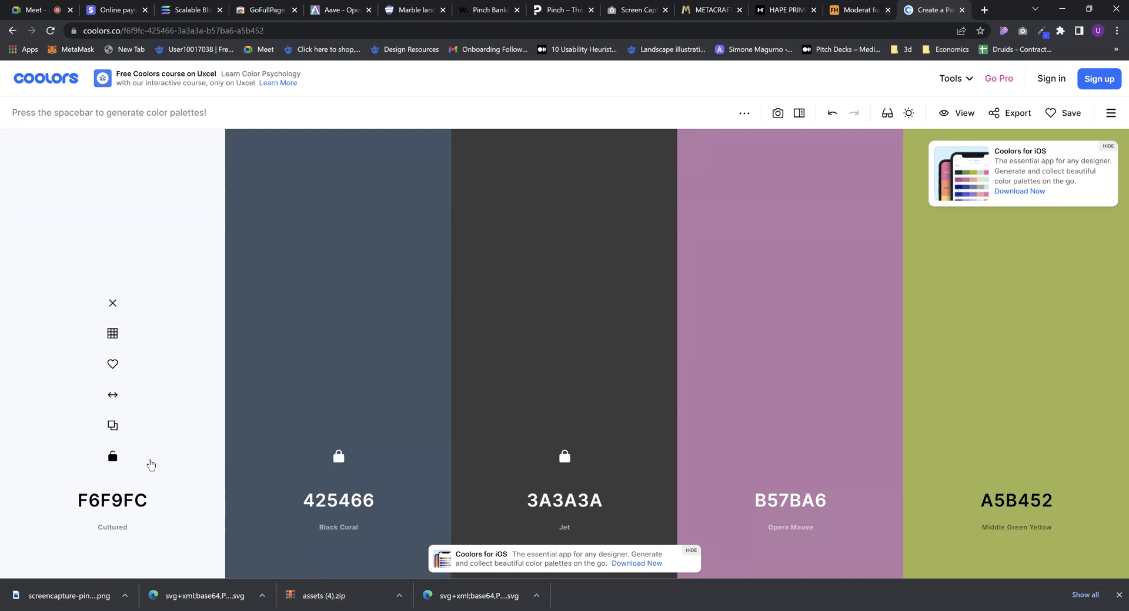
key(space)
key(space)
key(space)
key(space)
key(space)
key(space)
key(space)
key(space)
key(space)
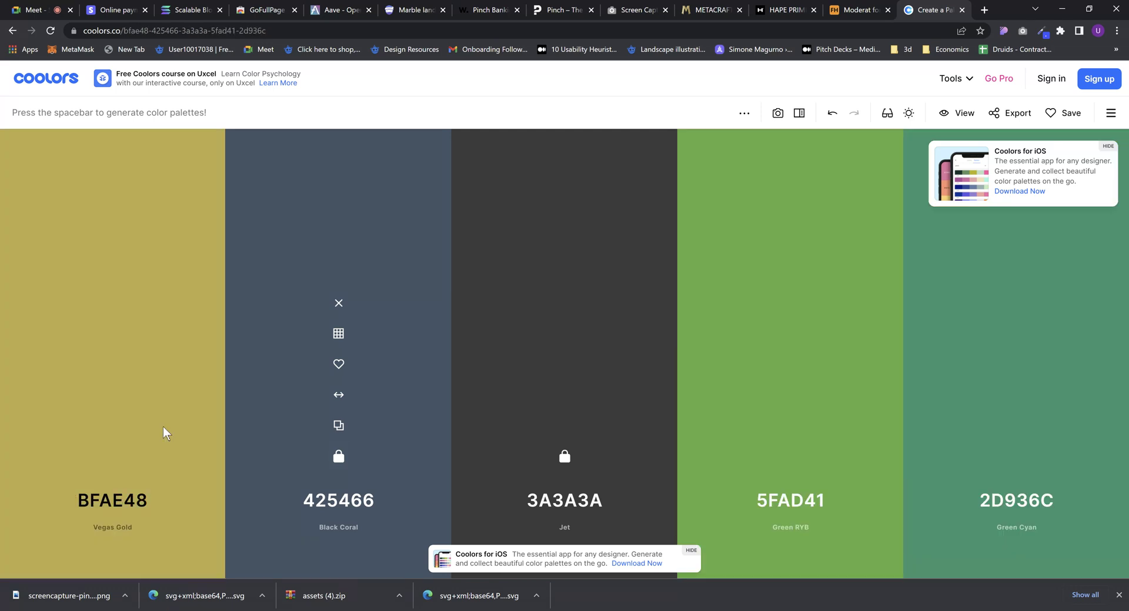
key(space)
key(space)
key(space)
key(space)
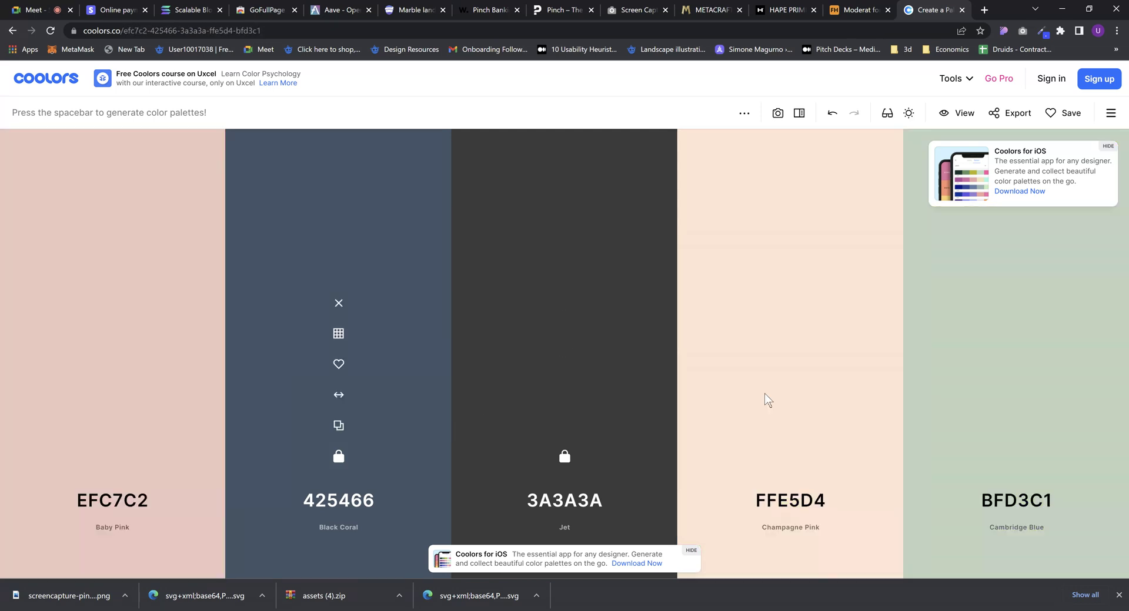
key(space)
key(space)
key(space)
key(space)
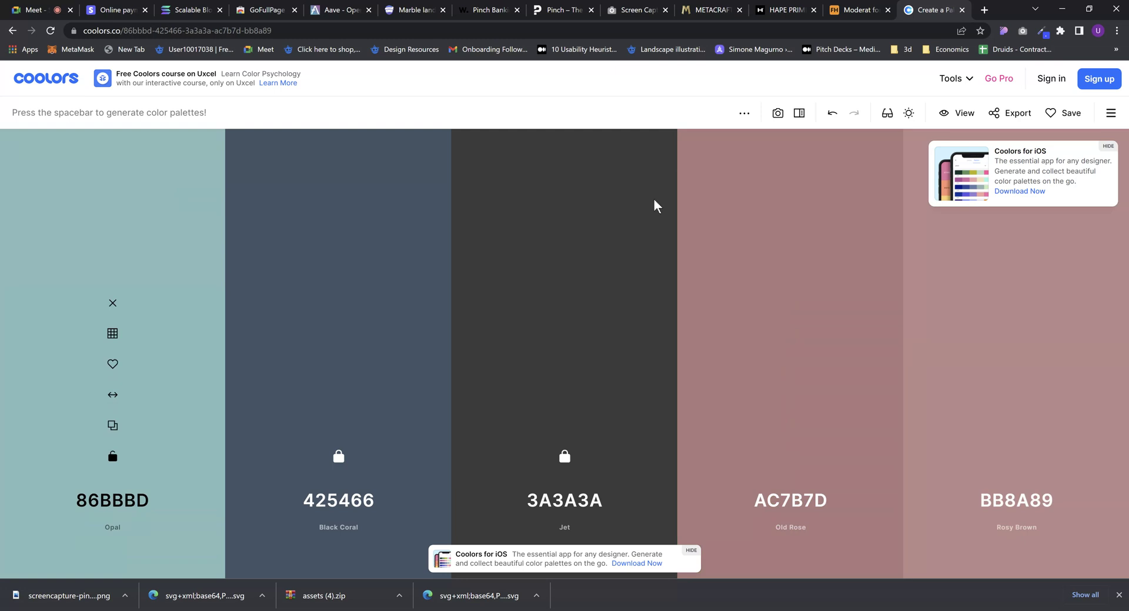
key(space)
key(space)
Unlock the colors 425466 and 3A3A3A and generate several entirely new palettes
click(338, 456)
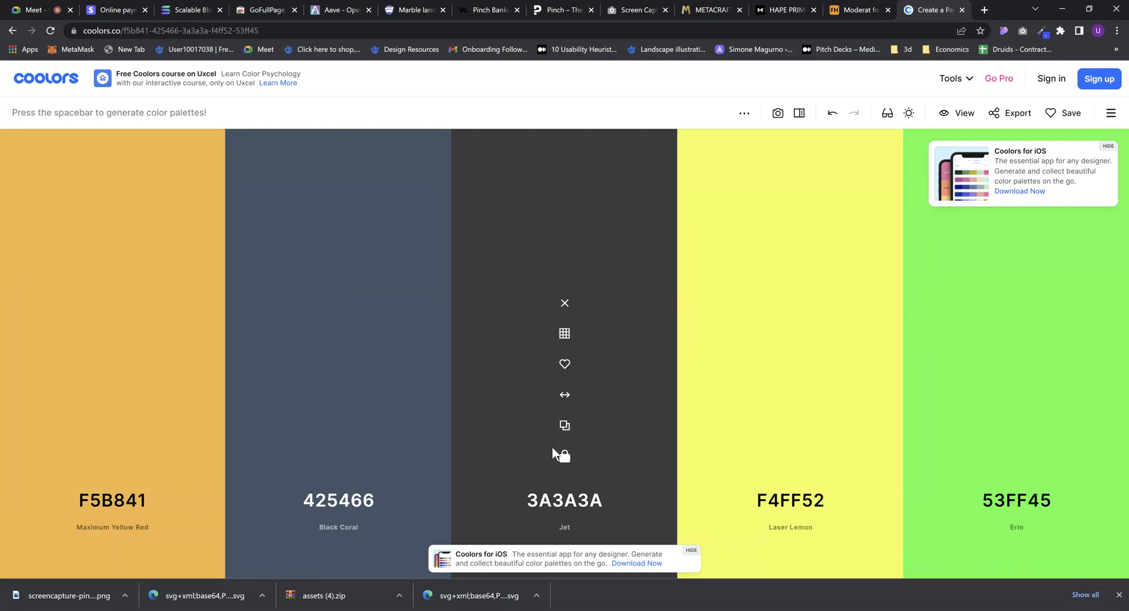
click(564, 457)
key(space)
key(space)
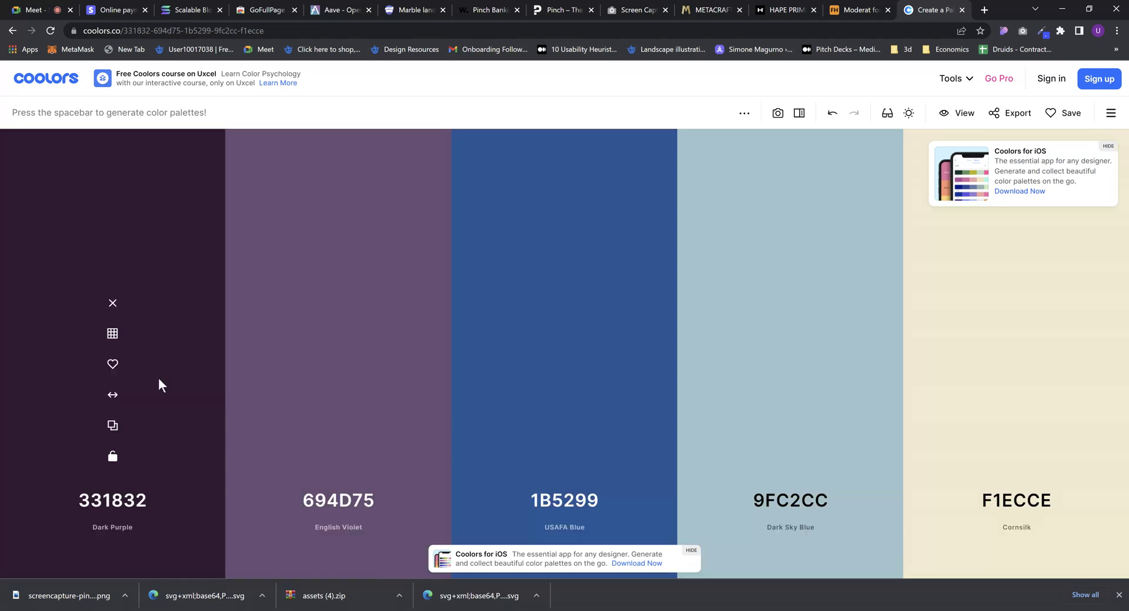
key(space)
key(space)
key(space)
key(space)
key(space)
key(space)
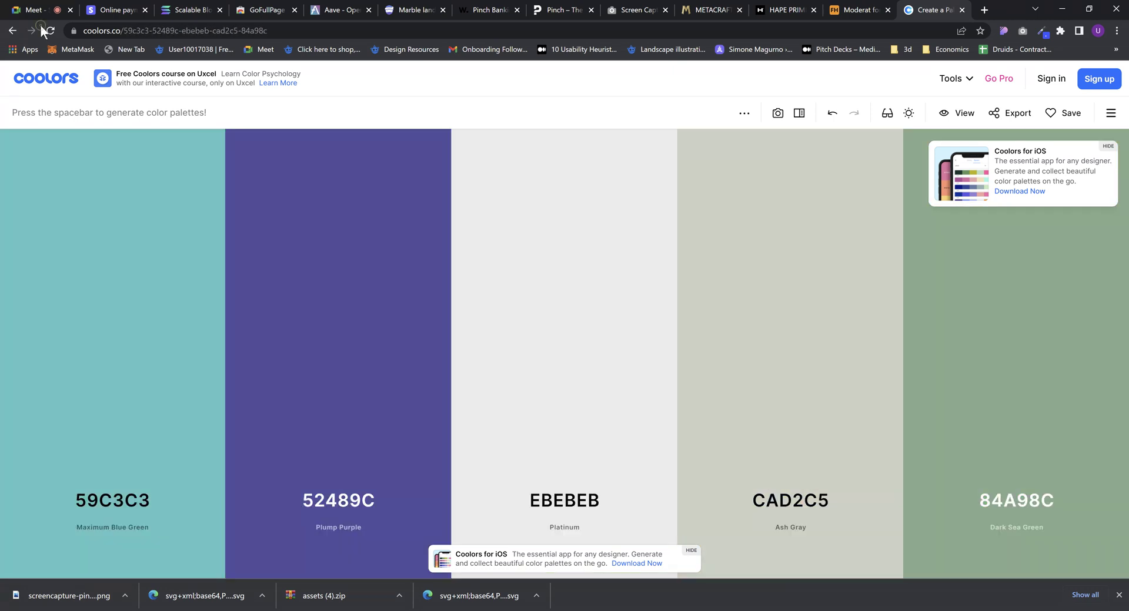
Switch to the Google Meet call, ignore the infinity mirror notice and admit all waiting participants
click(40, 12)
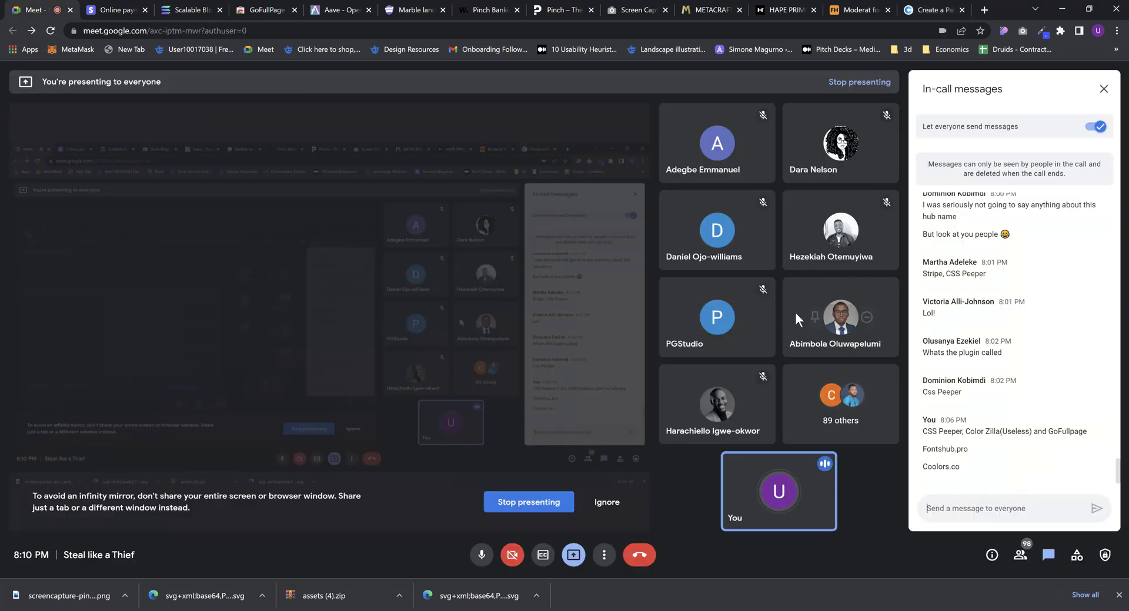
click(606, 502)
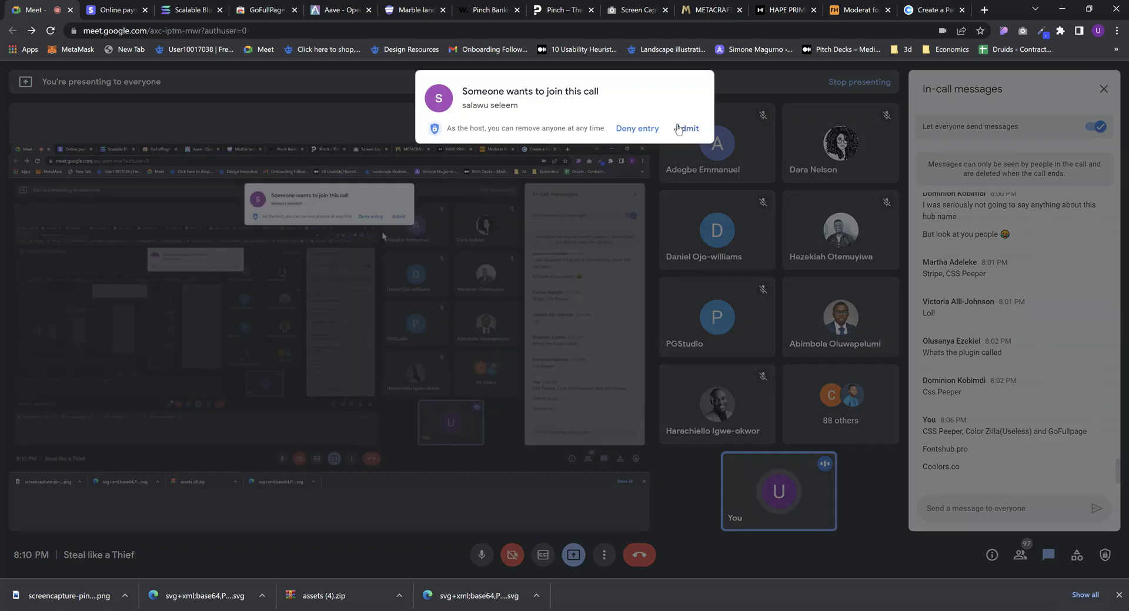
click(682, 126)
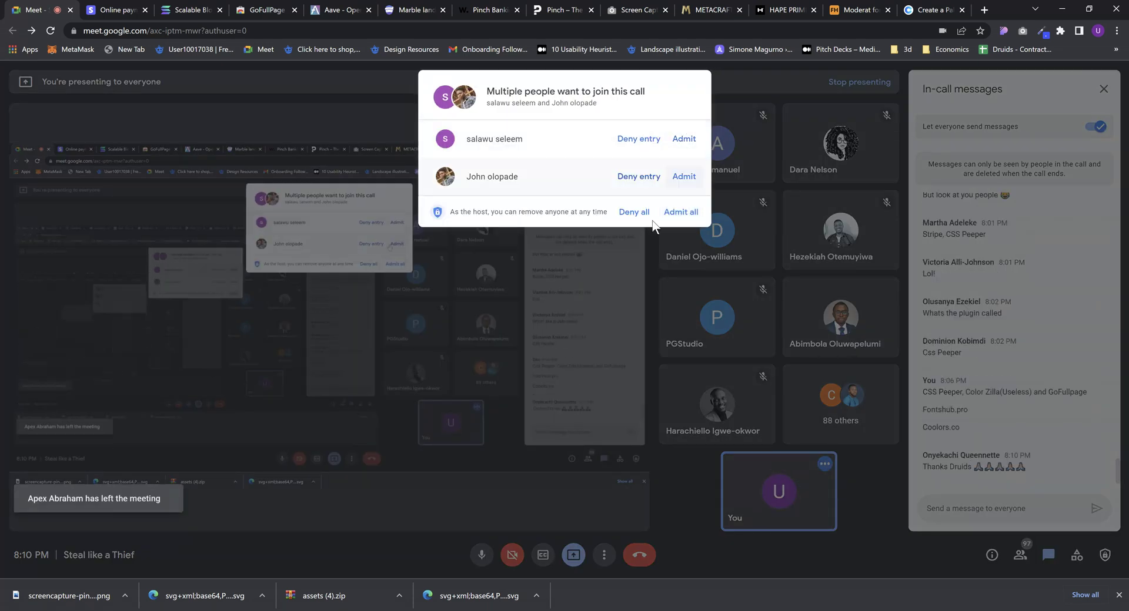
click(675, 211)
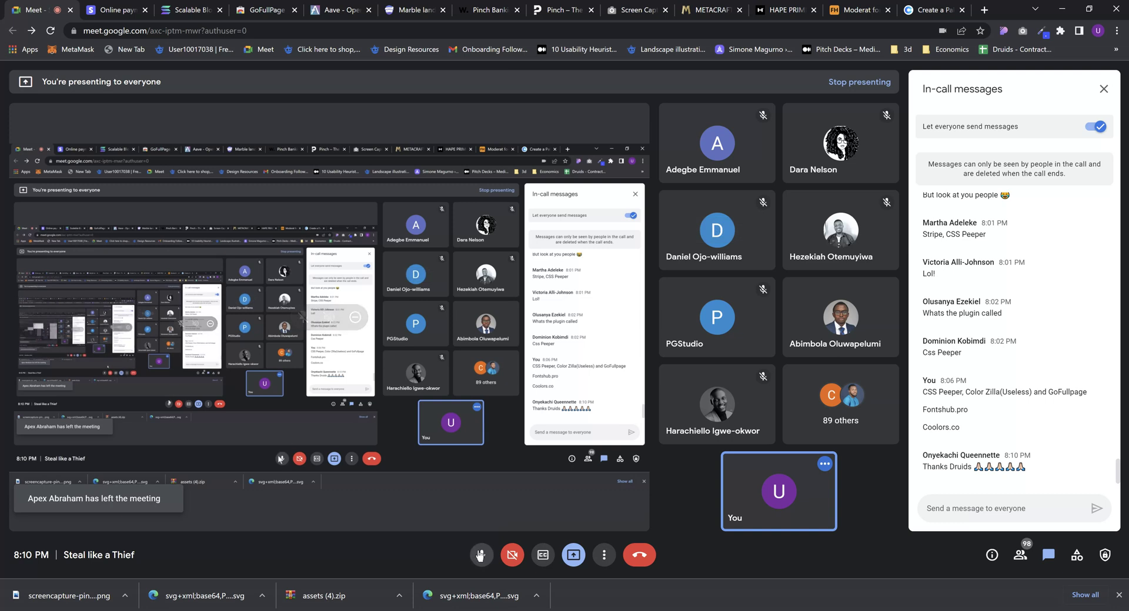